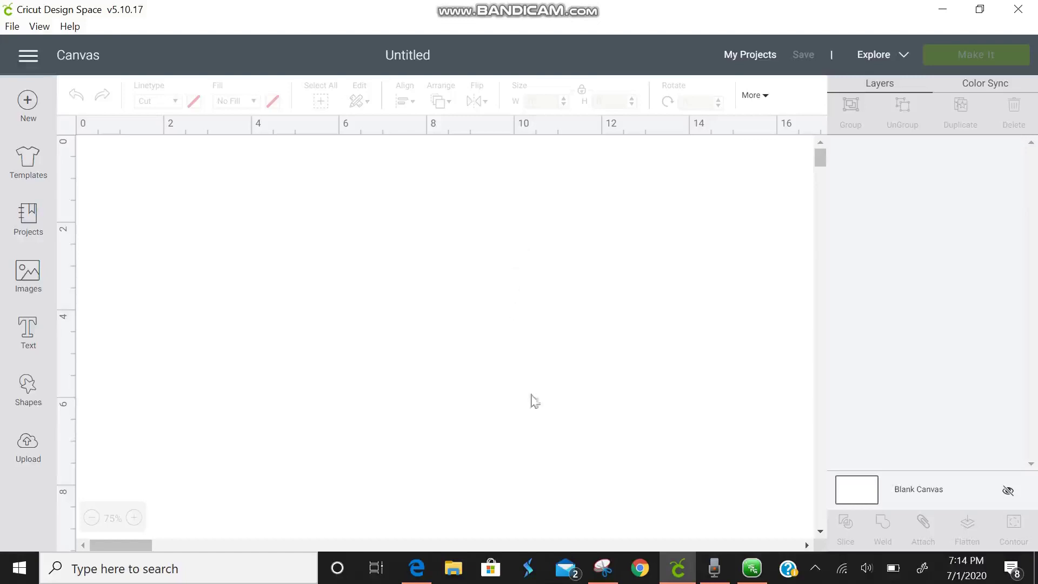
Switch to Snipping Tool to view the split monogram example, and return to Cricut Design Space
{"action": "left_click", "coordinate": [606, 568]}
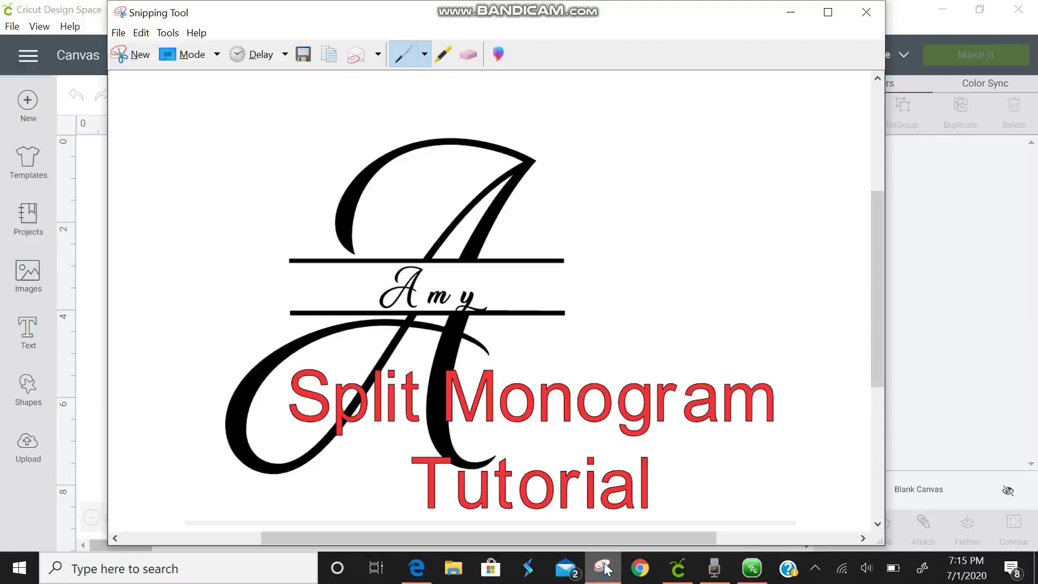
{"action": "left_click", "coordinate": [604, 568]}
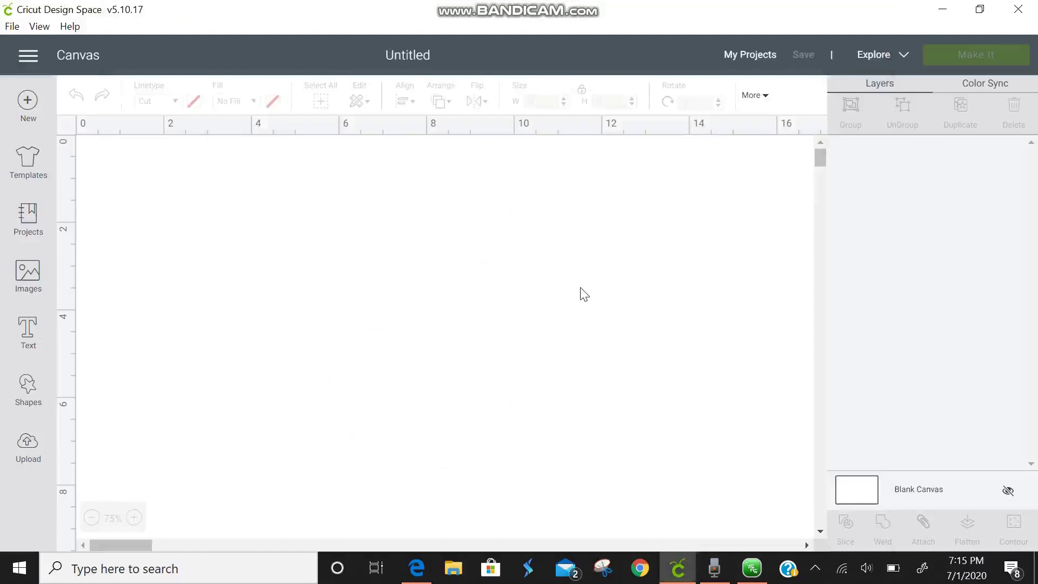
Set the canvas grid to Full Grid in the Design Space settings
{"action": "left_click", "coordinate": [33, 69]}
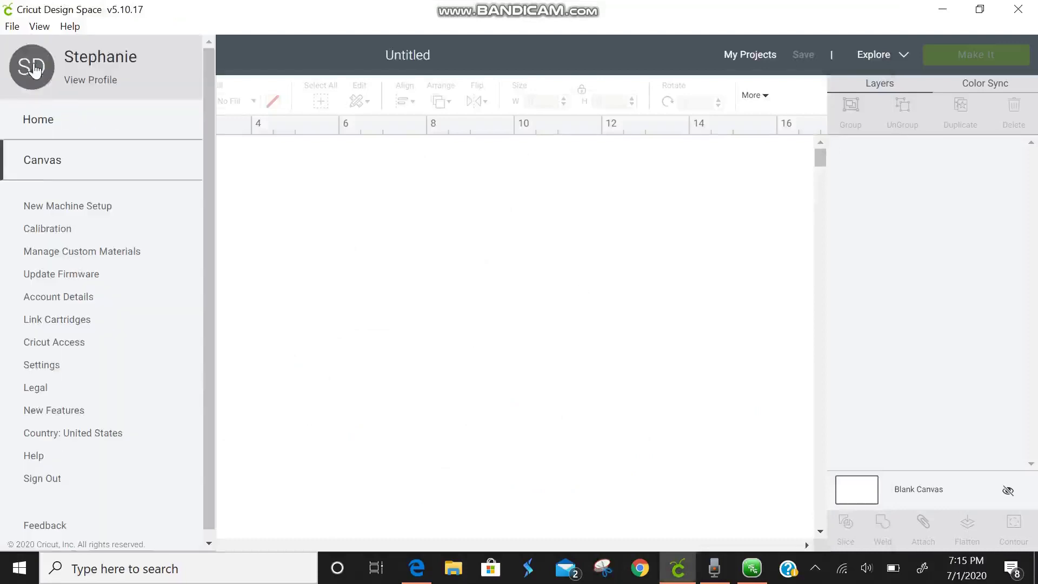
{"action": "left_click", "coordinate": [41, 365]}
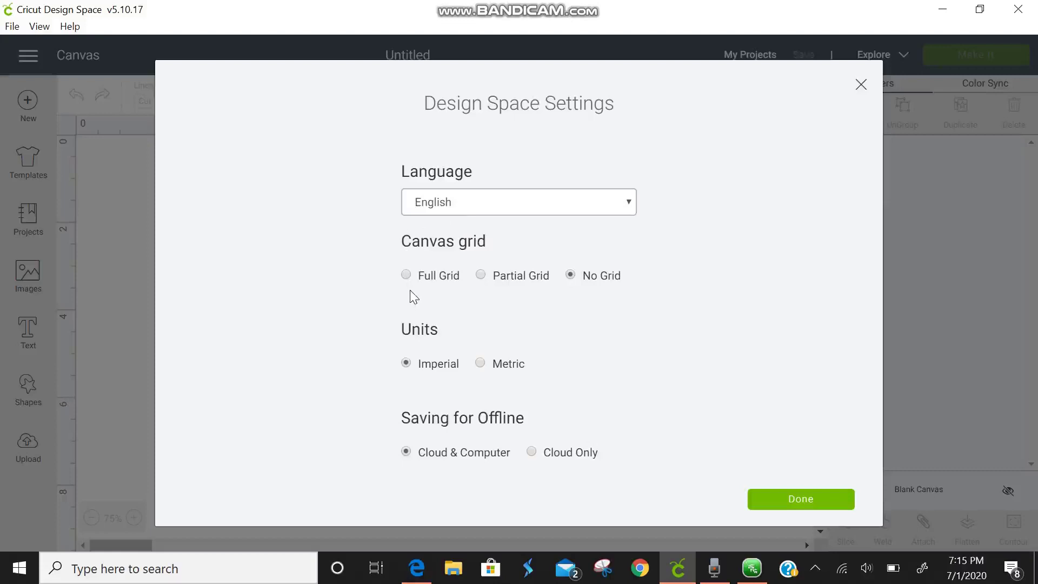
{"action": "left_click", "coordinate": [406, 275]}
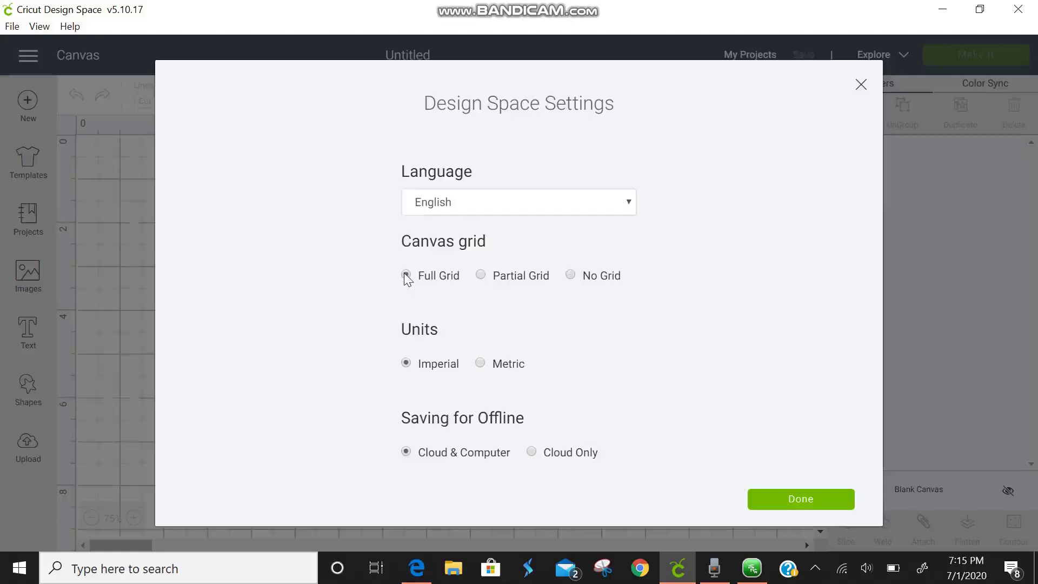
{"action": "left_click", "coordinate": [861, 85]}
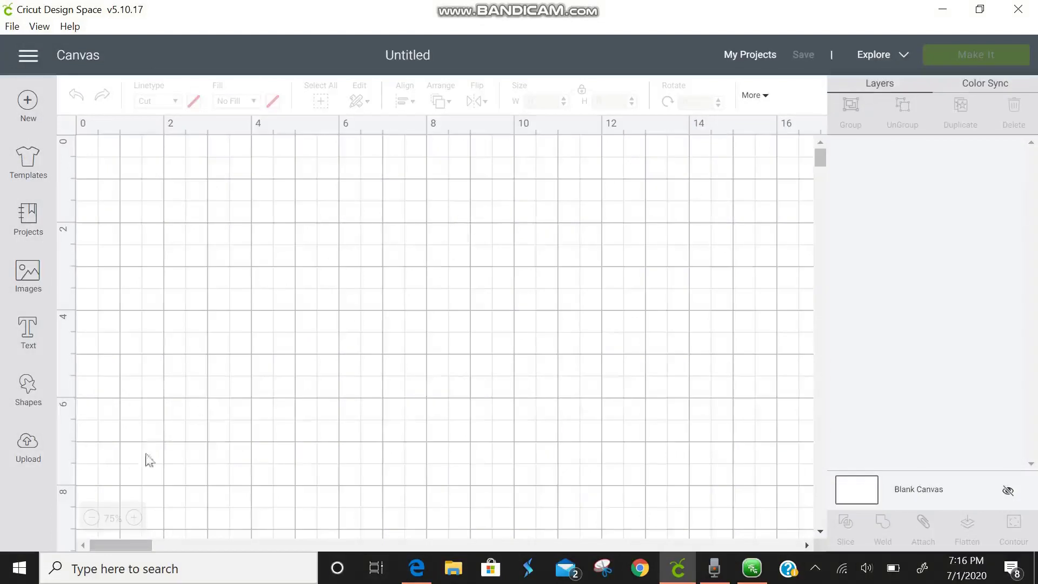
View the full grid at 50% and 25% zoom, and return the canvas to 75%
{"action": "left_click", "coordinate": [91, 518]}
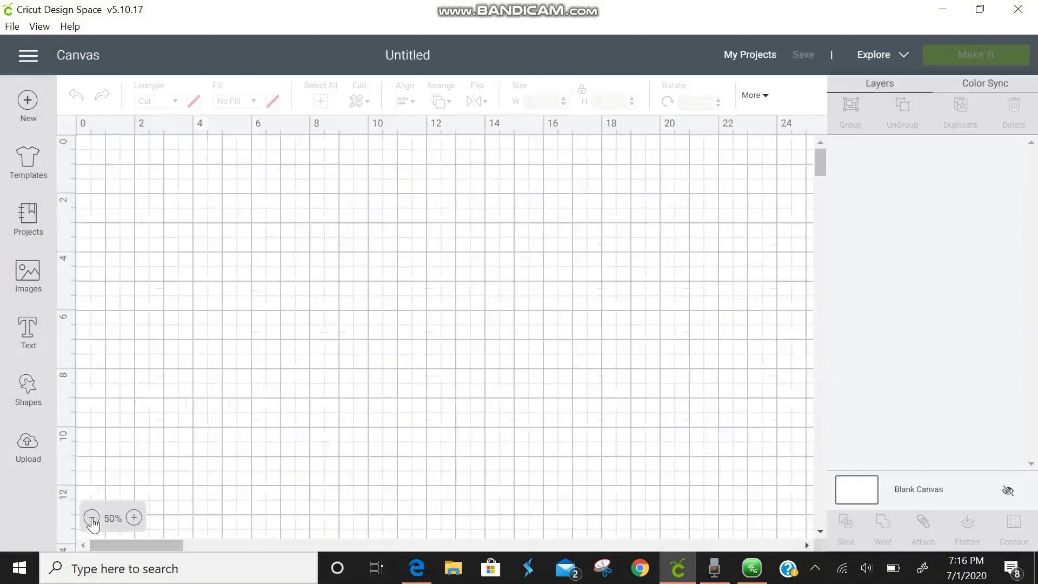
{"action": "left_click", "coordinate": [92, 518]}
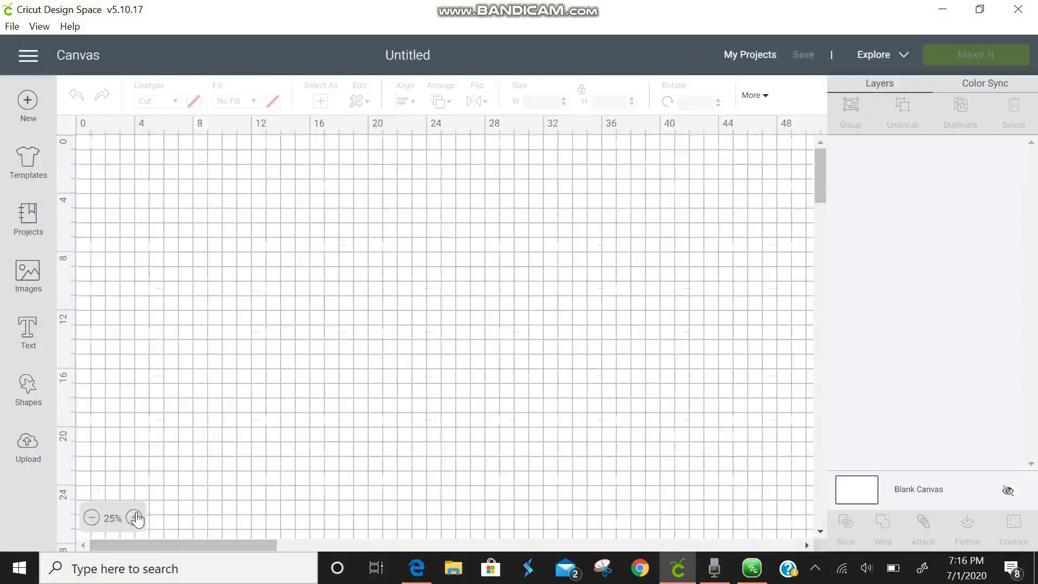
{"action": "left_click", "coordinate": [135, 518]}
{"action": "left_click", "coordinate": [135, 519]}
Change the canvas grid to Partial Grid in the Design Space settings
{"action": "left_click", "coordinate": [29, 56]}
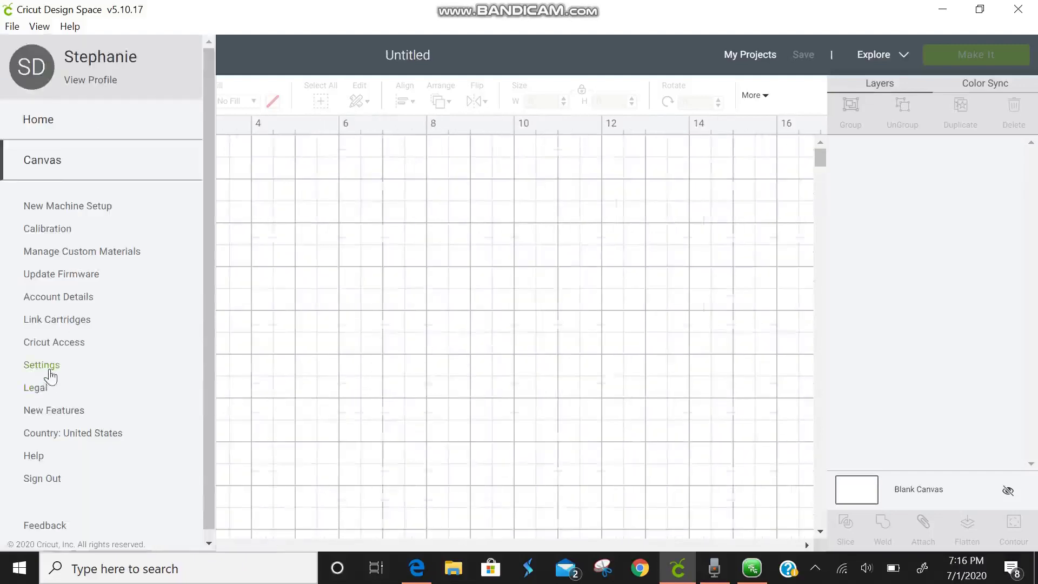
{"action": "left_click", "coordinate": [48, 366]}
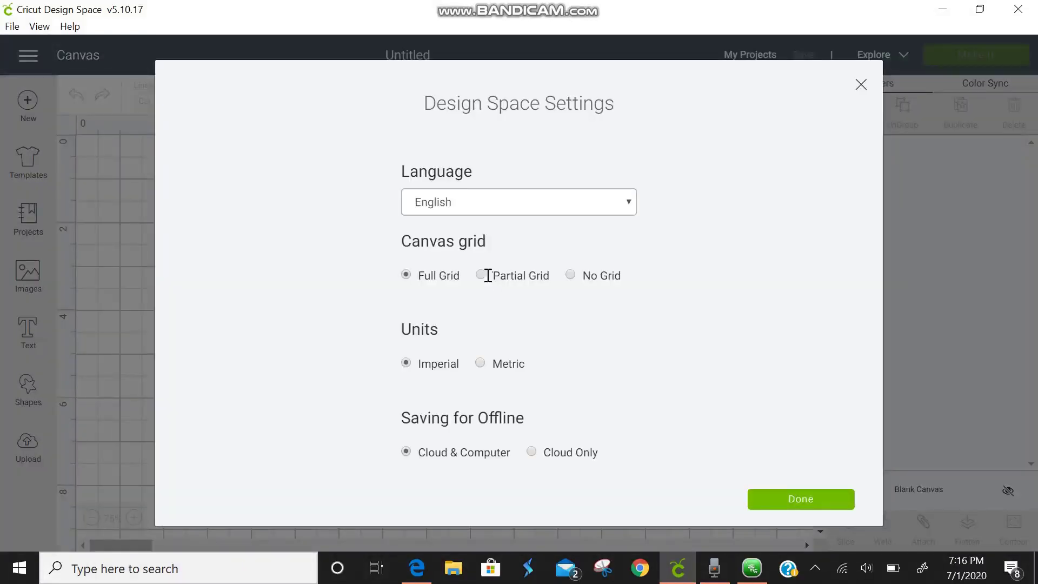
{"action": "left_click", "coordinate": [481, 275]}
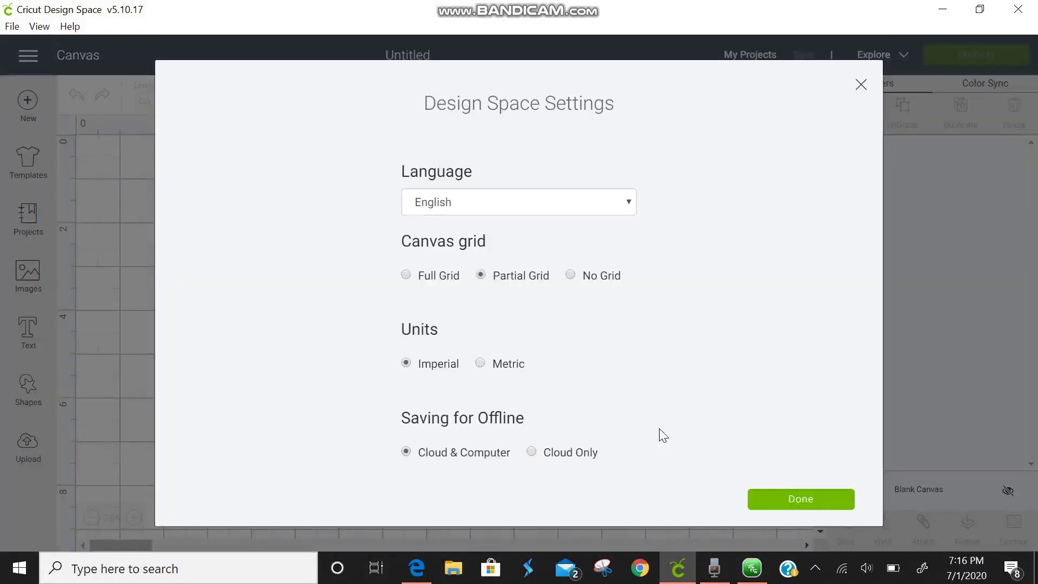
{"action": "left_click", "coordinate": [782, 498]}
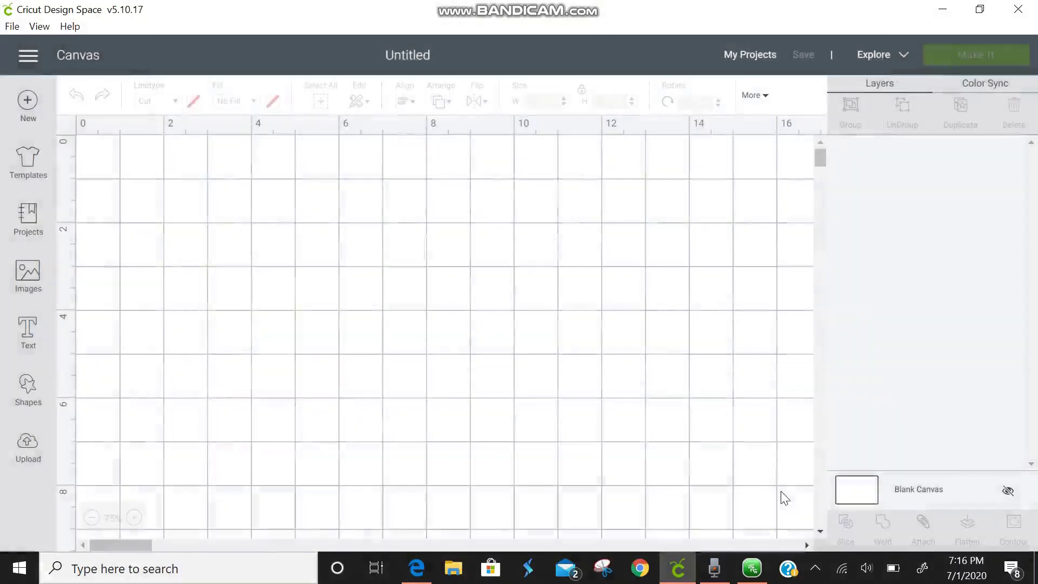
Set the canvas grid to No Grid in the Design Space settings
{"action": "left_click", "coordinate": [28, 54]}
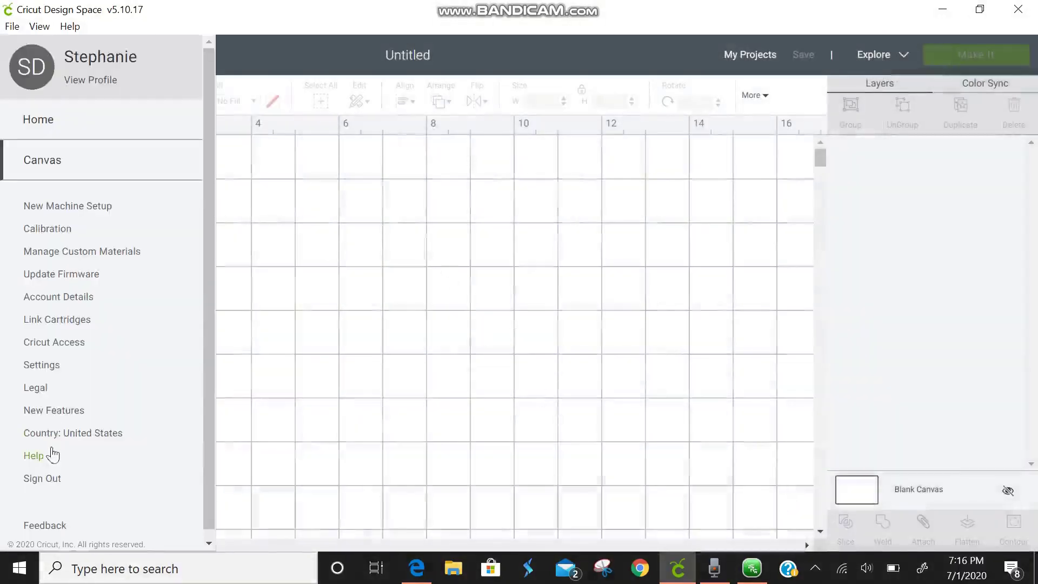
{"action": "left_click", "coordinate": [52, 366]}
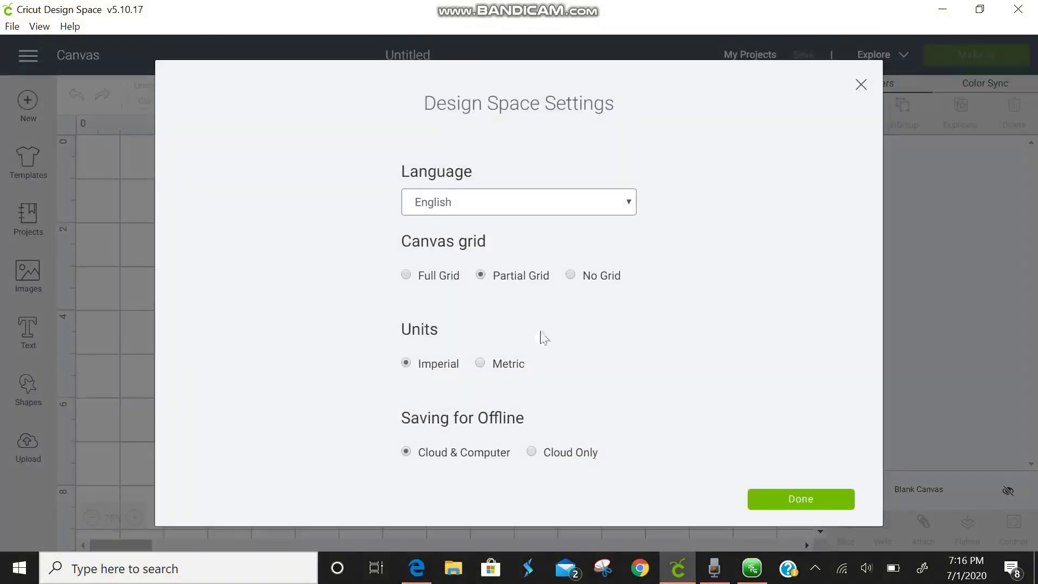
{"action": "left_click", "coordinate": [569, 277]}
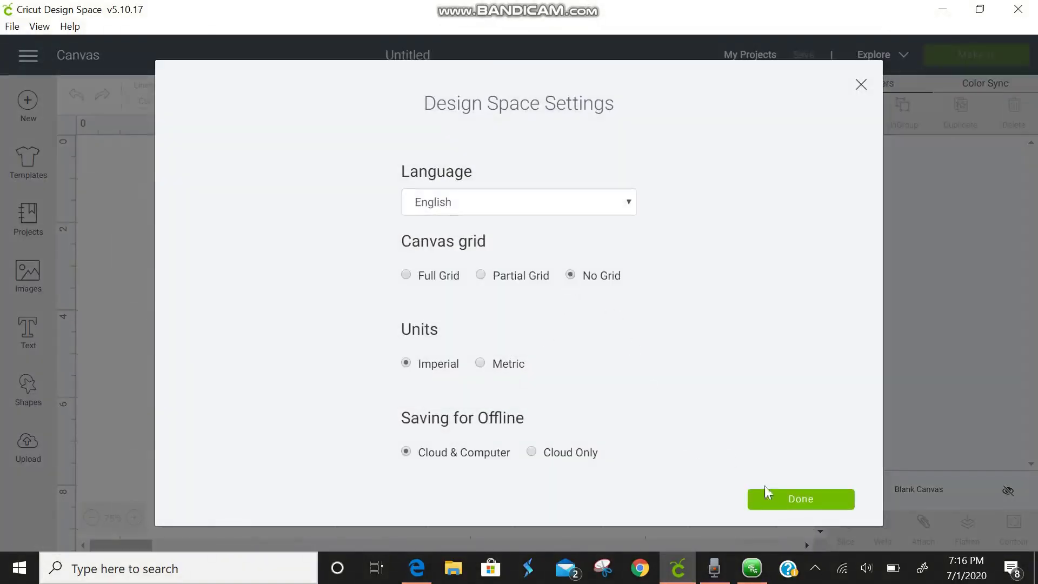
{"action": "left_click", "coordinate": [777, 500]}
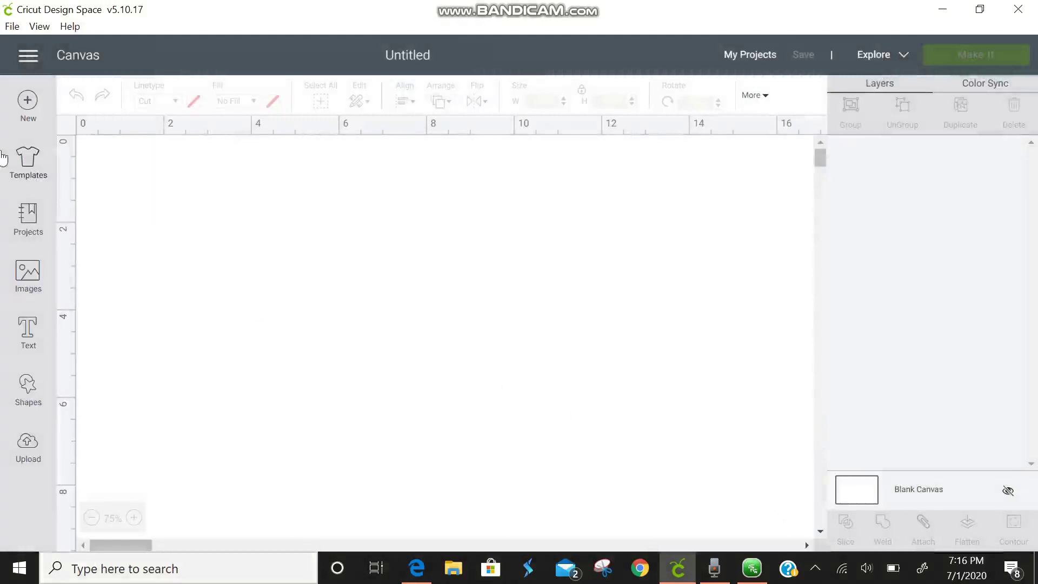
Toggle the grid on and off directly from the canvas rulers' corner
{"action": "left_click", "coordinate": [67, 121]}
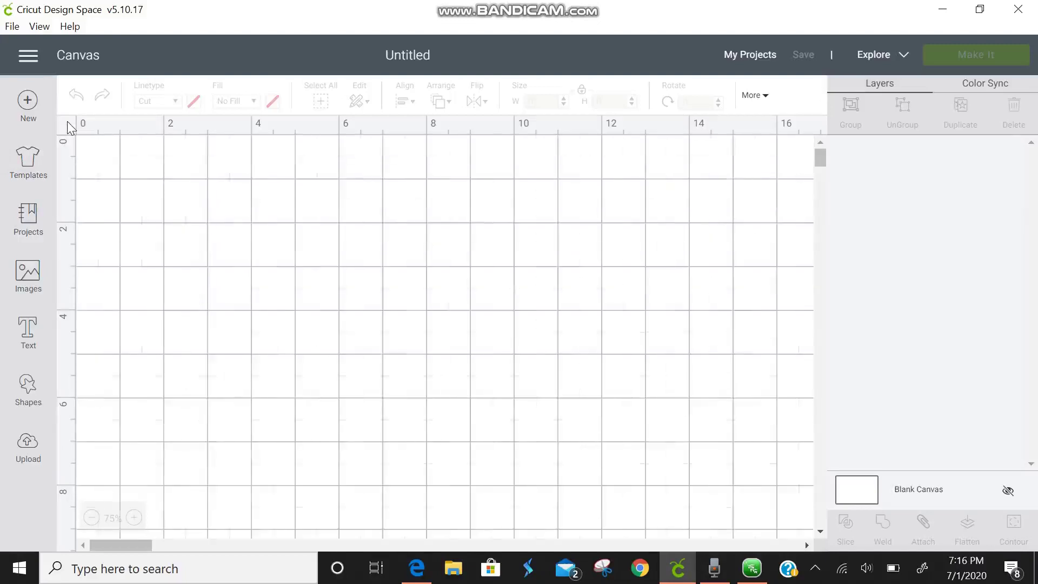
{"action": "left_click", "coordinate": [67, 121]}
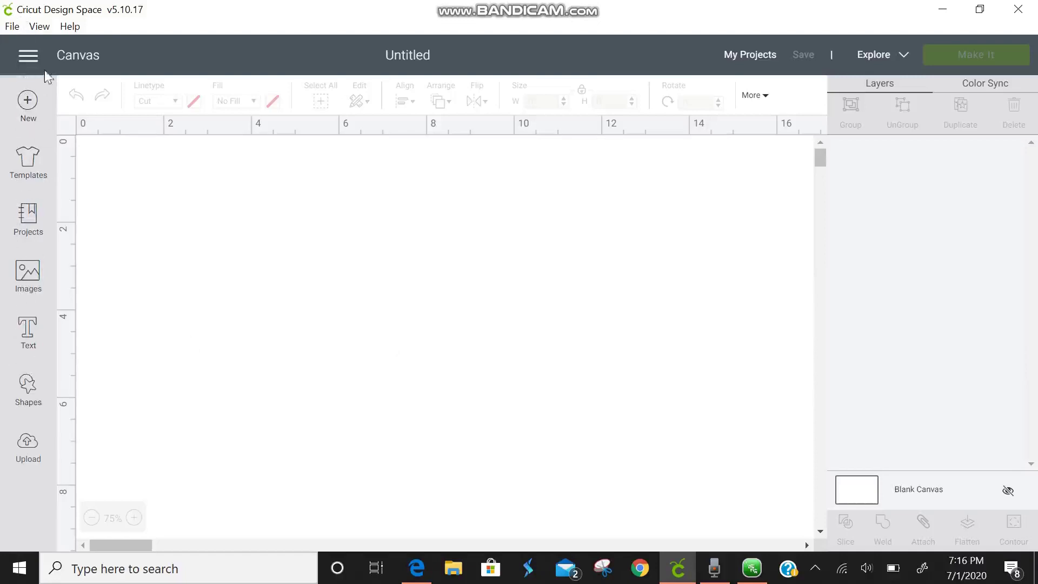
Add the text "Hello" and move it up to about the 2-inch mark on the vertical ruler
{"action": "left_click", "coordinate": [28, 341]}
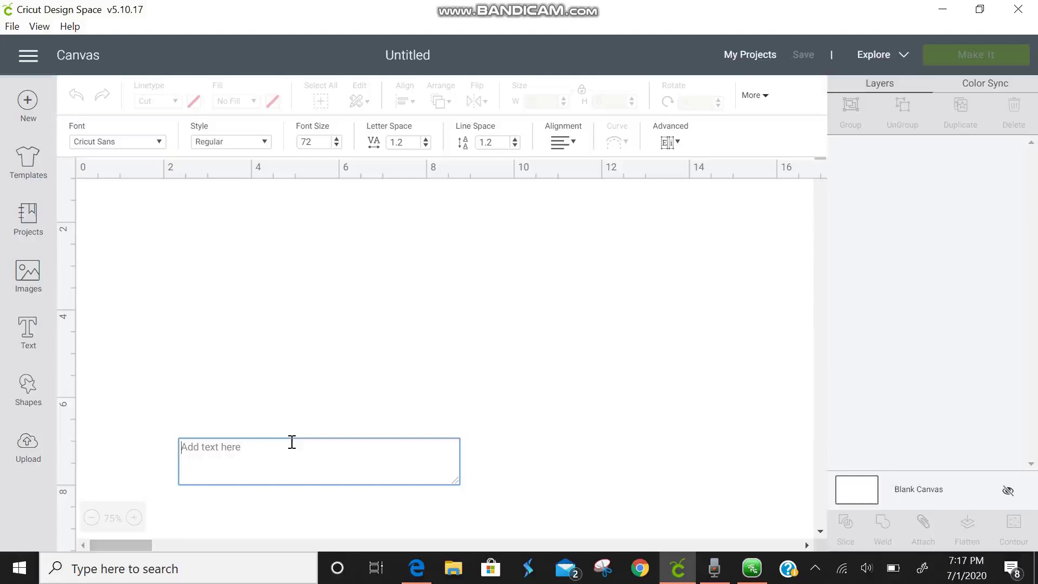
{"action": "type", "text": "Hello"}
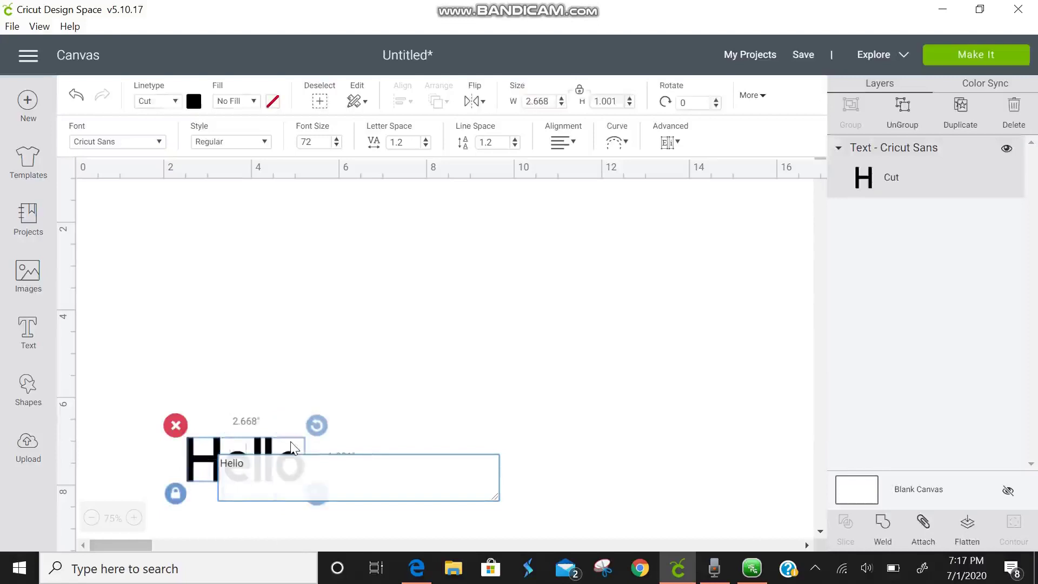
{"action": "left_click", "coordinate": [288, 241]}
{"action": "left_click_drag", "start_coordinate": [275, 504], "coordinate": [195, 396]}
{"action": "left_click_drag", "start_coordinate": [242, 454], "coordinate": [234, 278]}
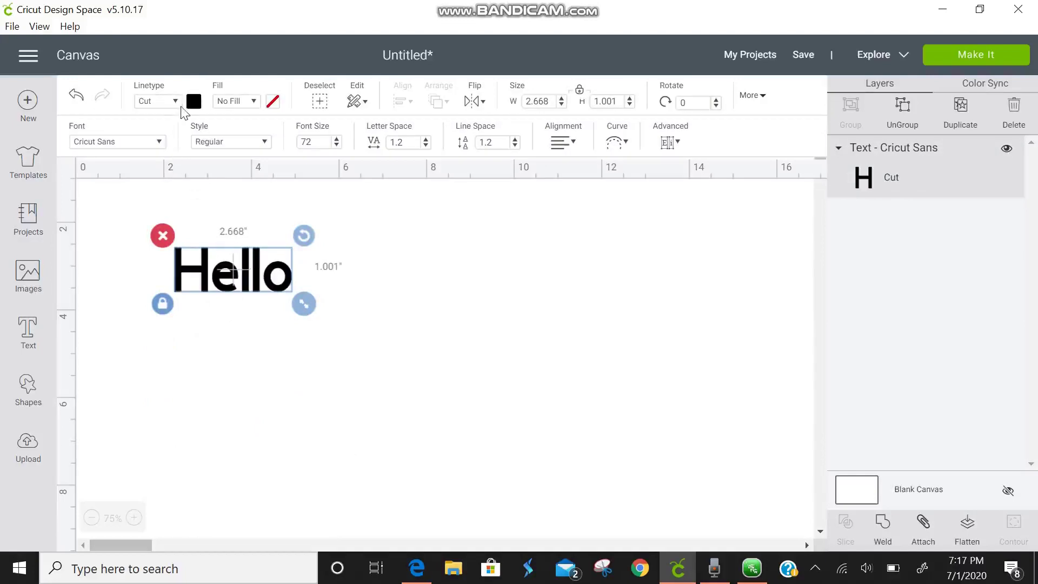
Undo and redo the last move of the Hello text
{"action": "left_click", "coordinate": [77, 98]}
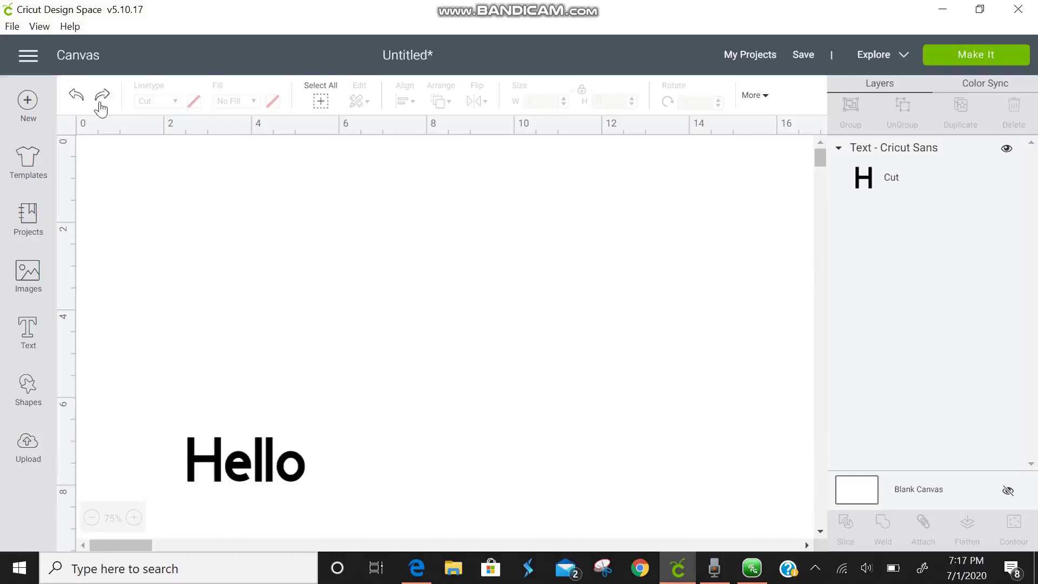
{"action": "left_click", "coordinate": [100, 105]}
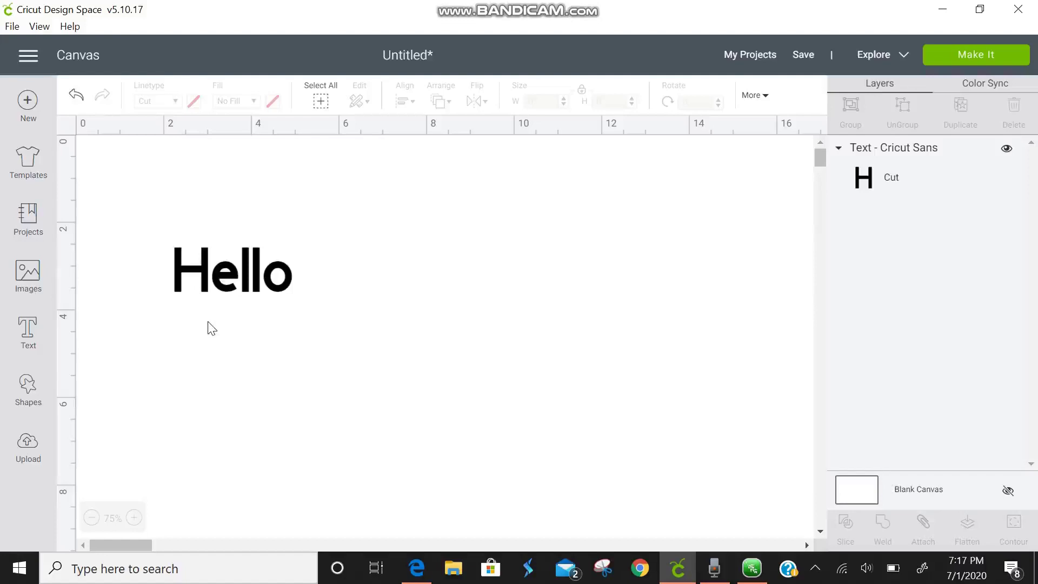
Switch the Hello text's linetype to Draw, to Score, and back to Cut
{"action": "left_click_drag", "start_coordinate": [289, 329], "coordinate": [192, 213]}
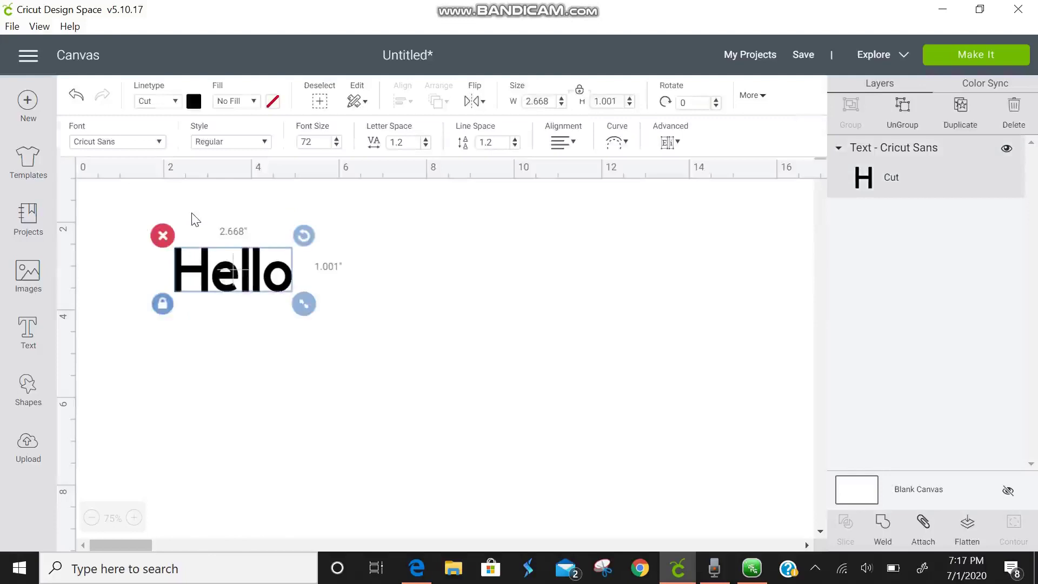
{"action": "left_click", "coordinate": [176, 104]}
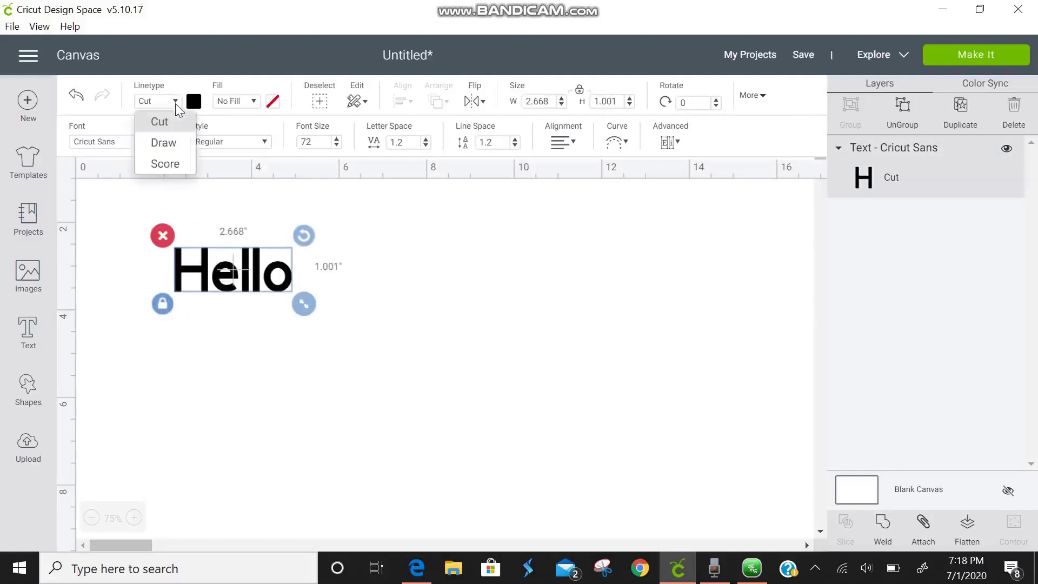
{"action": "left_click", "coordinate": [164, 143]}
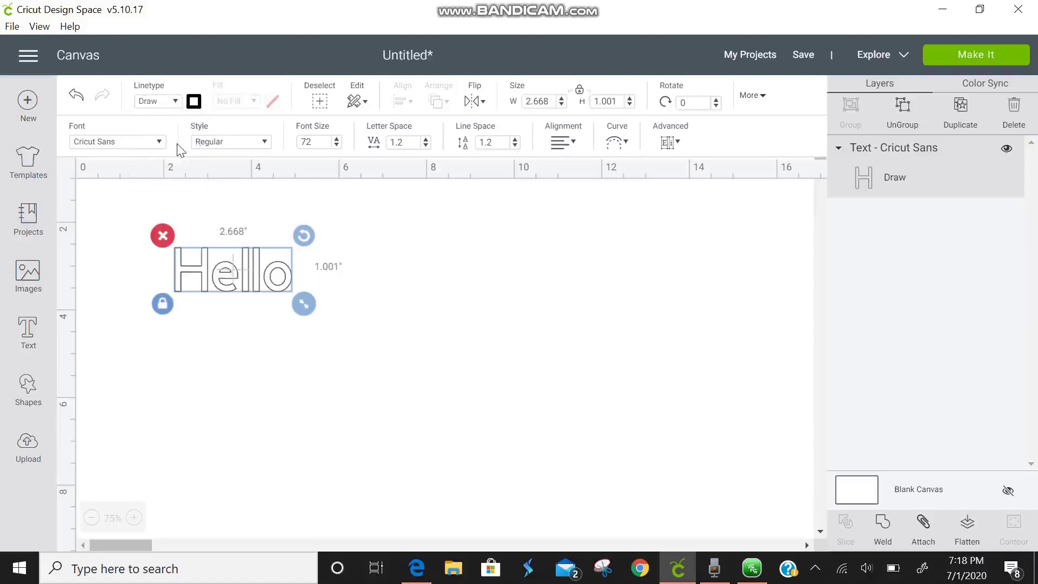
{"action": "left_click", "coordinate": [176, 103]}
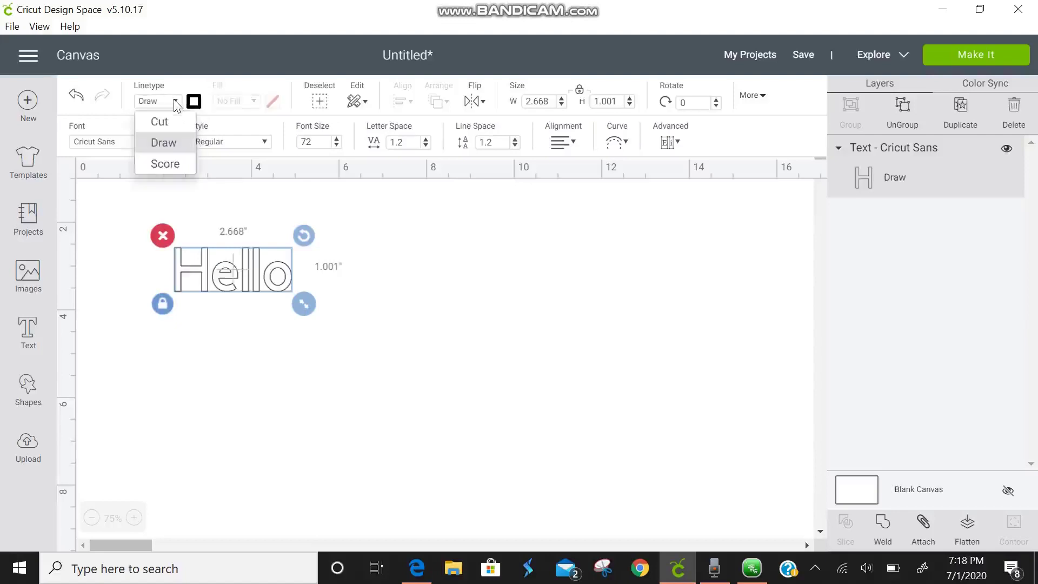
{"action": "left_click", "coordinate": [172, 163]}
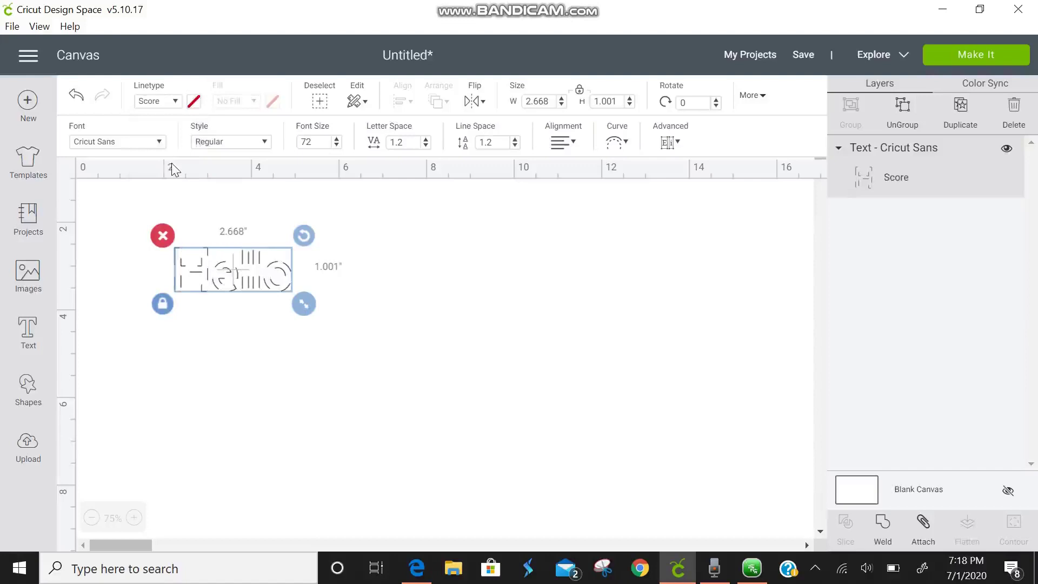
{"action": "left_click", "coordinate": [176, 102]}
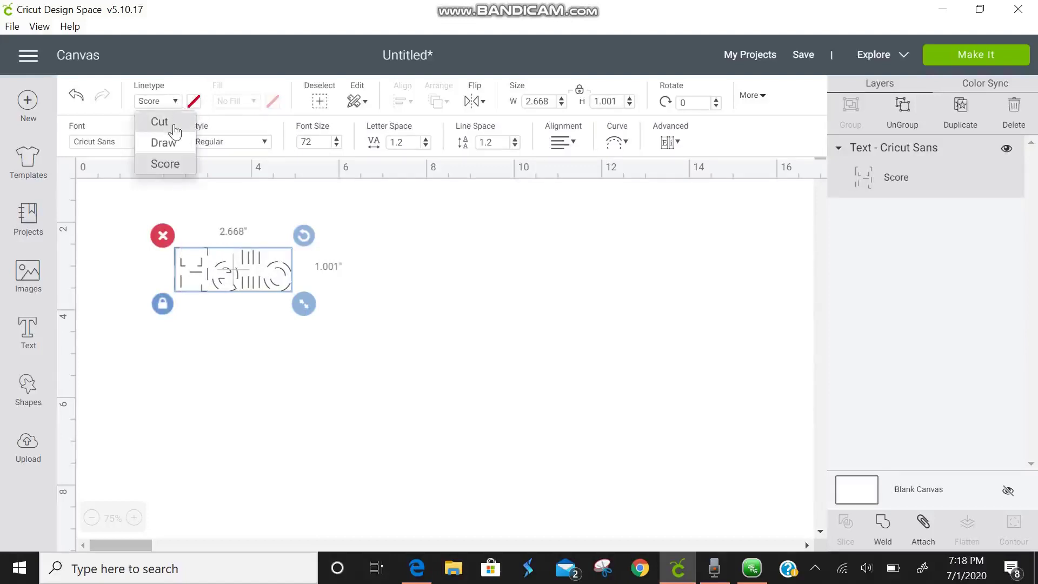
{"action": "left_click", "coordinate": [175, 125]}
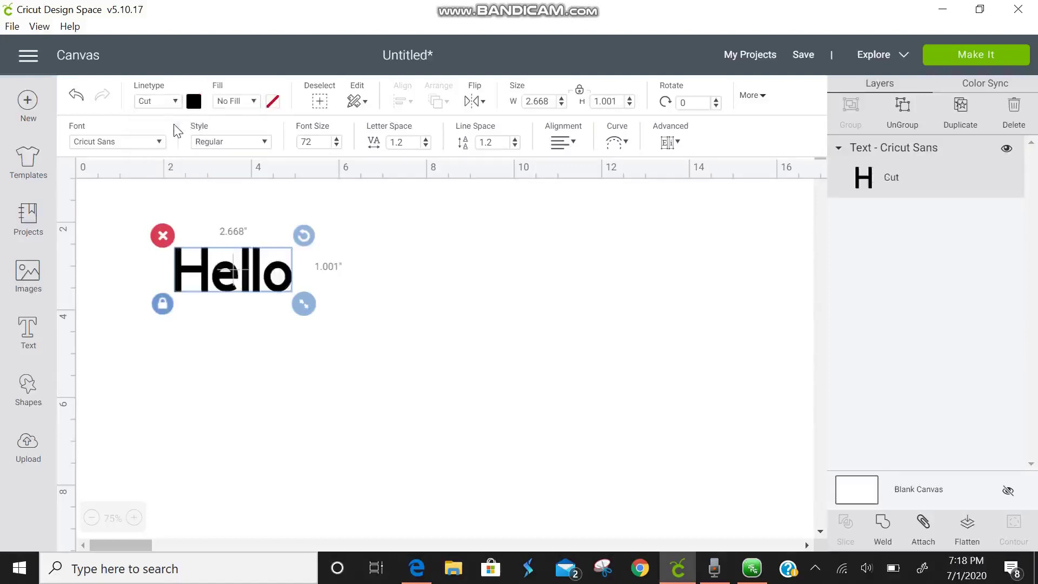
Recolor the Hello text's material with the blue swatch, and change it to custom dark purple #352647 in the advanced colors
{"action": "left_click", "coordinate": [195, 102]}
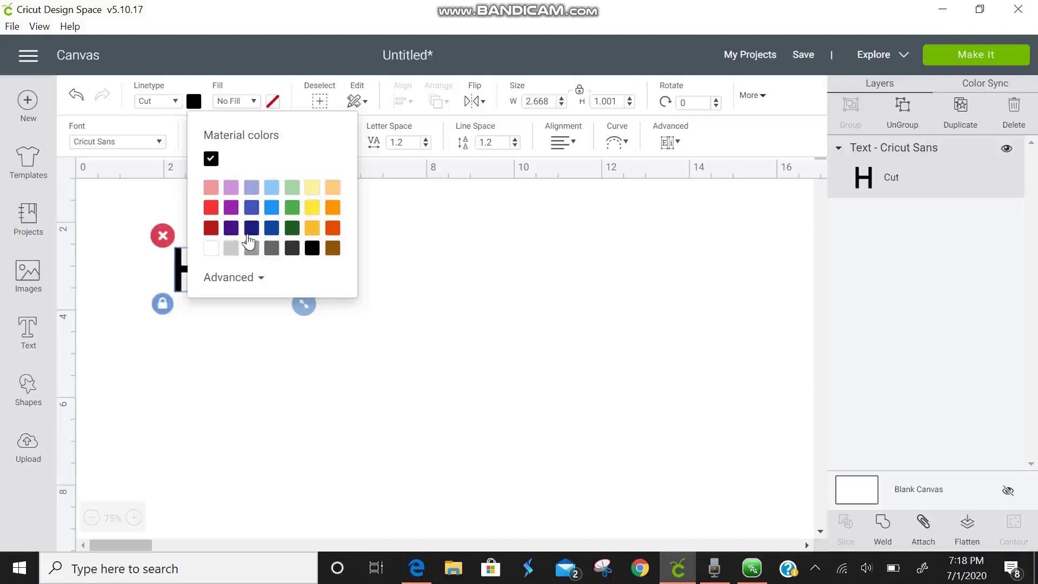
{"action": "left_click", "coordinate": [277, 210]}
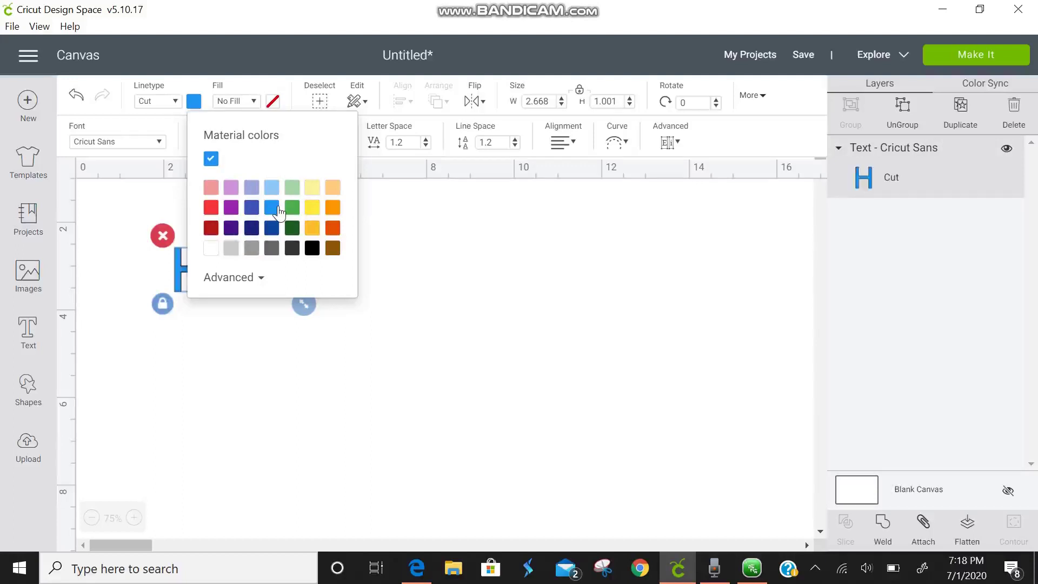
{"action": "left_click", "coordinate": [234, 282]}
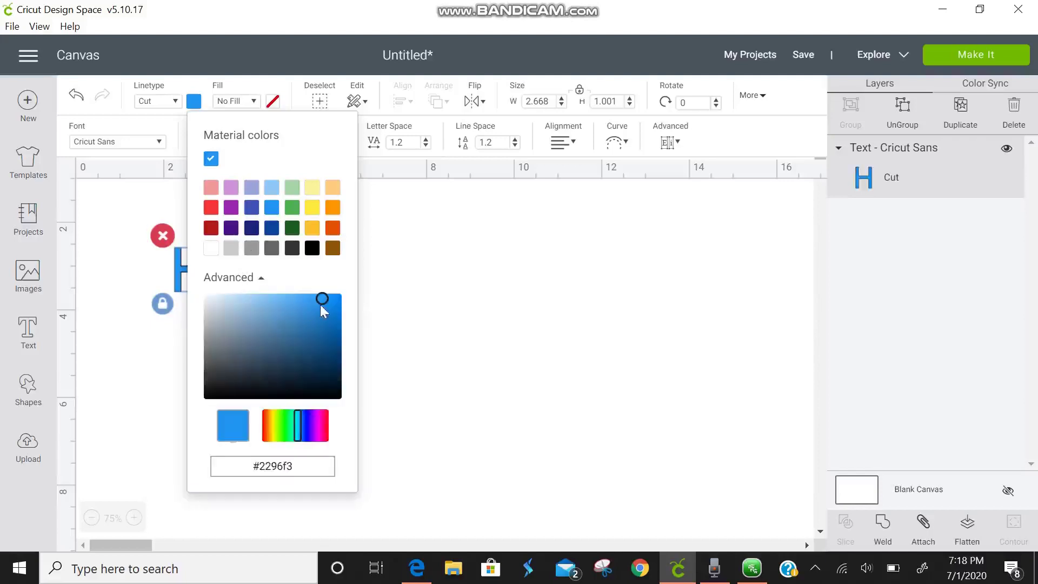
{"action": "left_click_drag", "start_coordinate": [323, 300], "coordinate": [267, 369]}
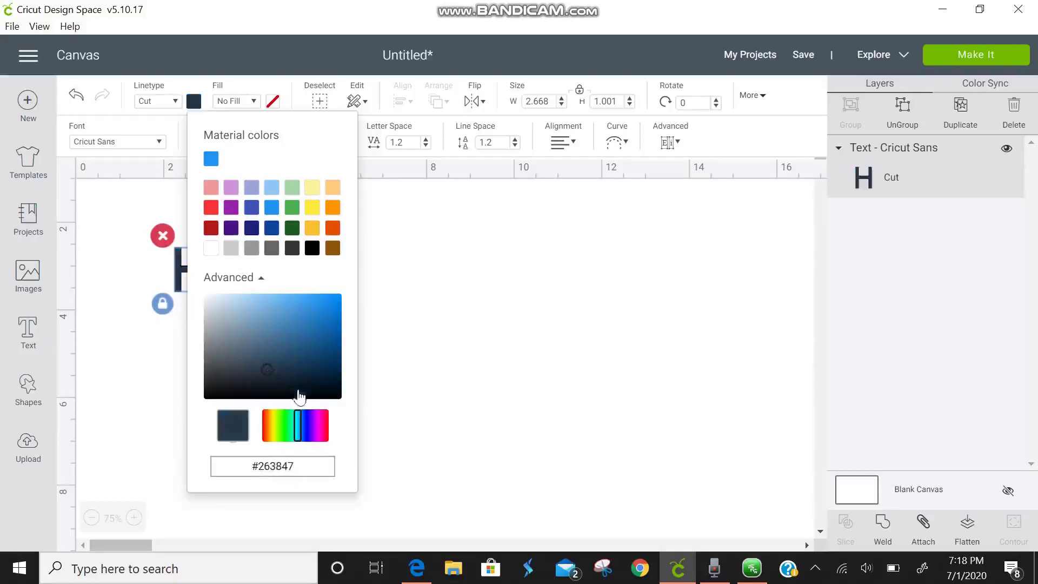
{"action": "left_click", "coordinate": [312, 425]}
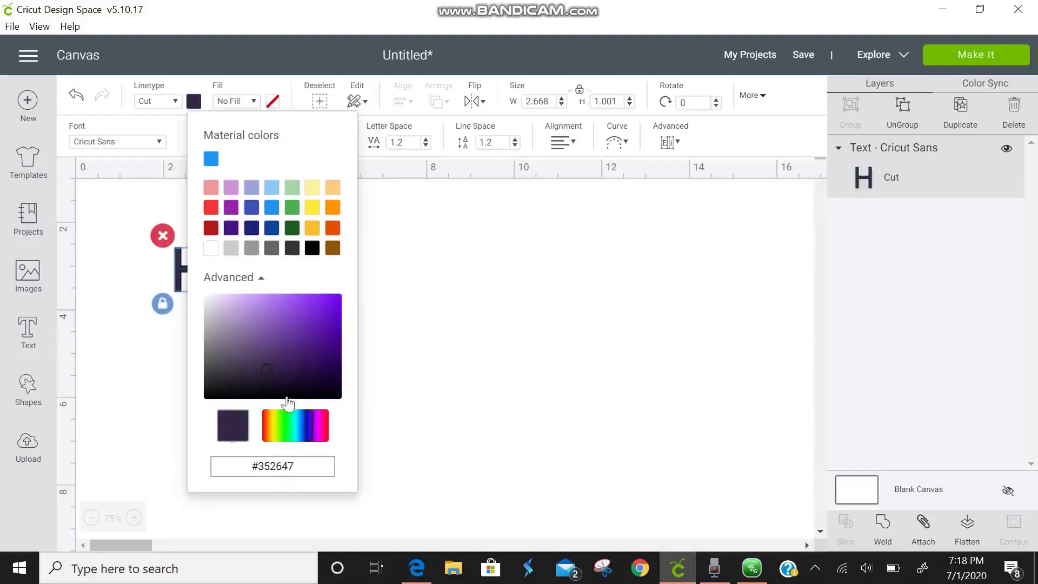
Recolor the Hello text's material to purple #5913ab in the advanced colors, and change it to the black swatch
{"action": "left_click_drag", "start_coordinate": [268, 377], "coordinate": [326, 327]}
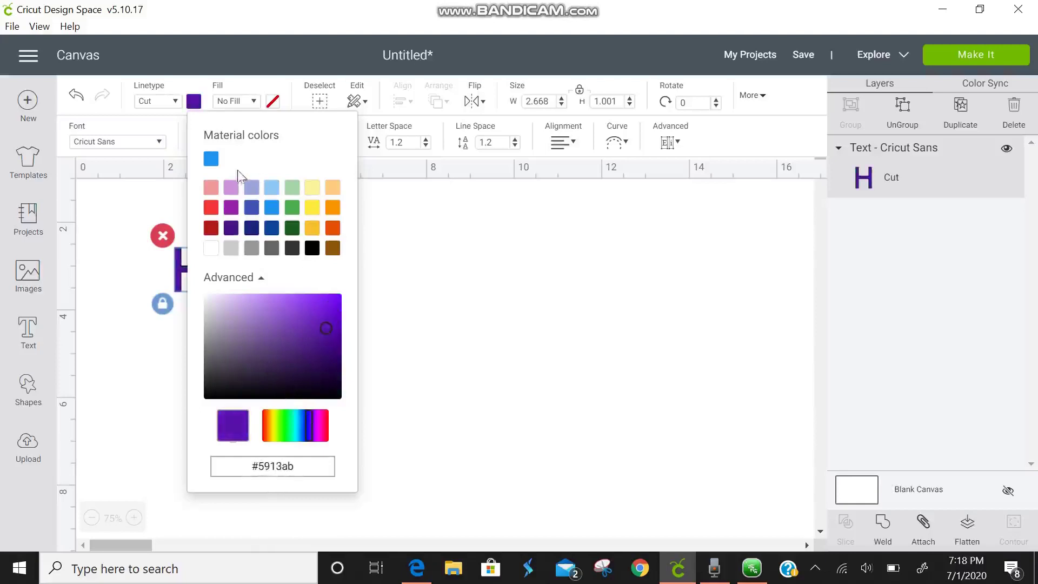
{"action": "left_click", "coordinate": [313, 249]}
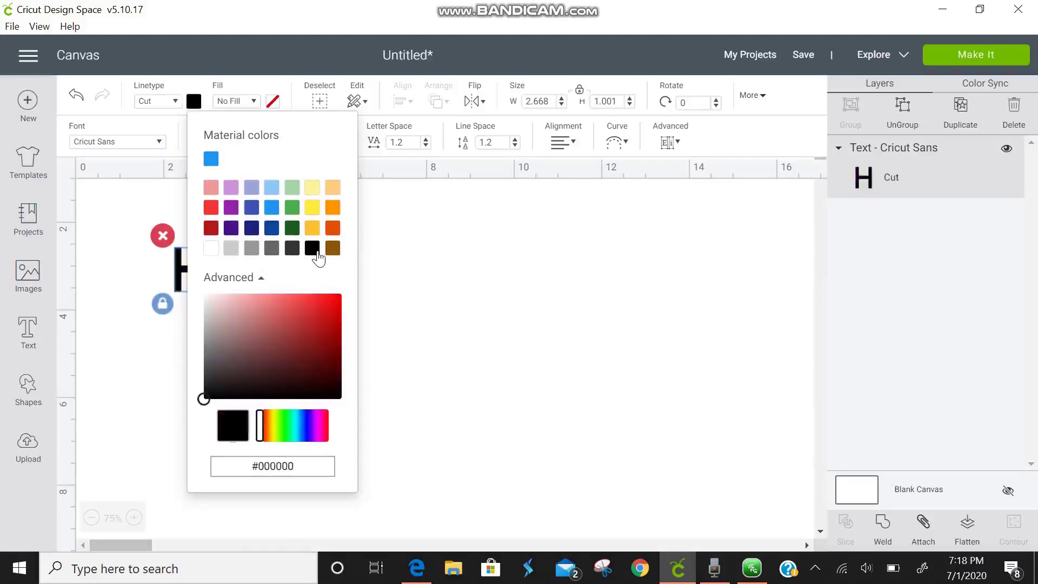
{"action": "left_click", "coordinate": [195, 104]}
Switch the Hello text's fill to Print and back to No Fill
{"action": "left_click", "coordinate": [228, 104]}
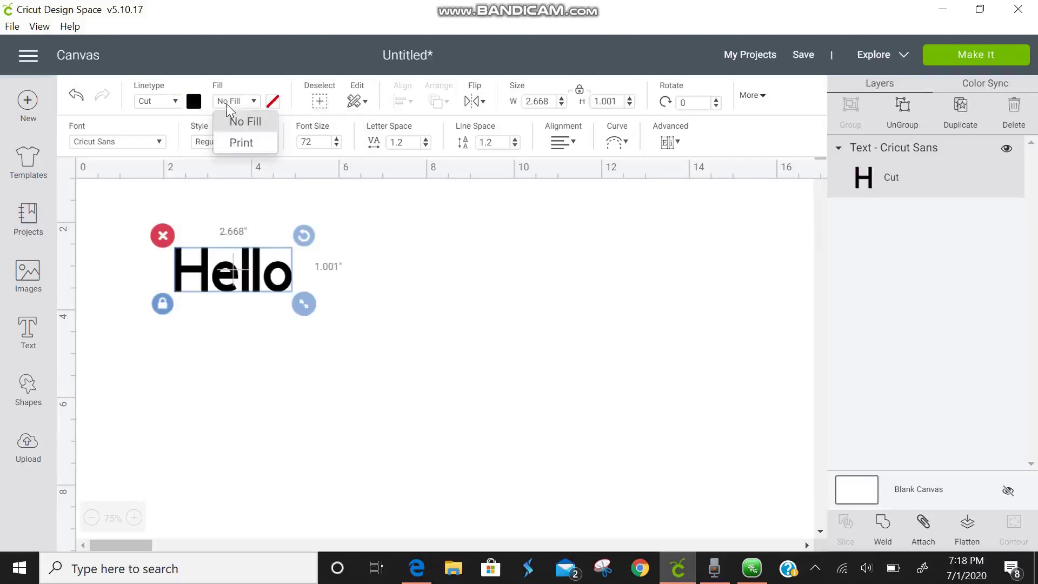
{"action": "left_click", "coordinate": [239, 144]}
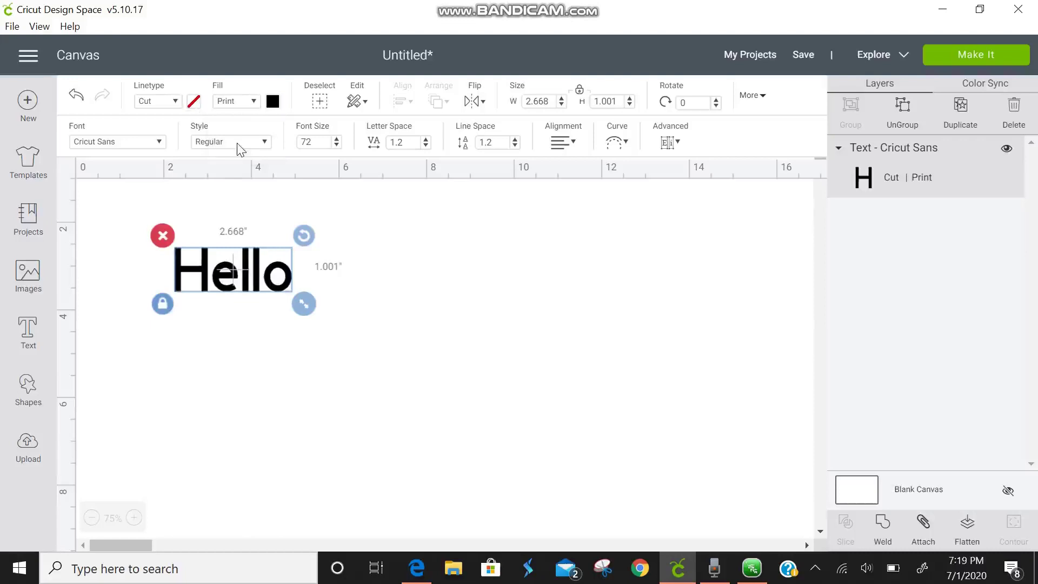
{"action": "left_click", "coordinate": [250, 104]}
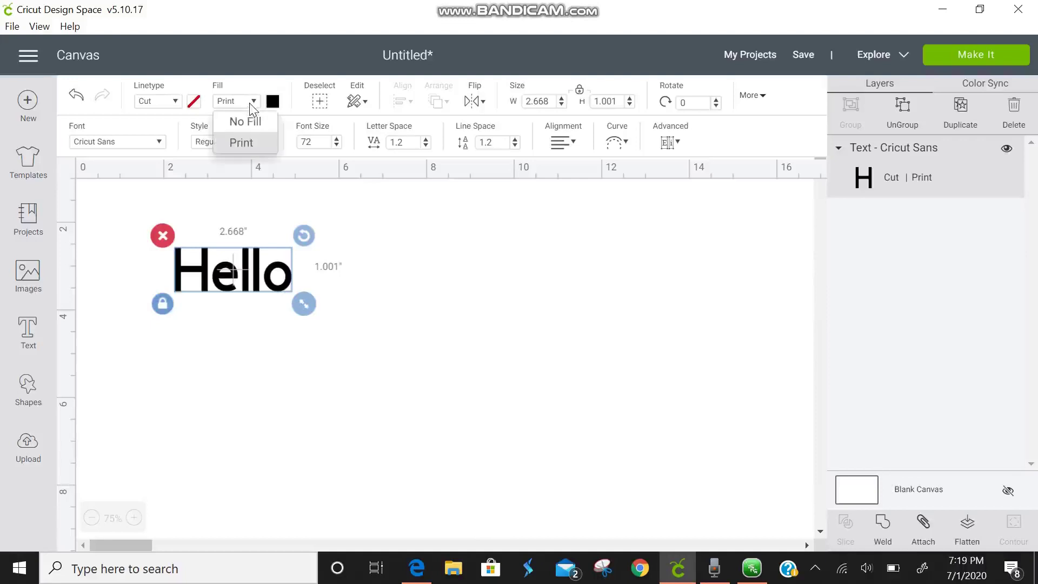
{"action": "left_click", "coordinate": [247, 121]}
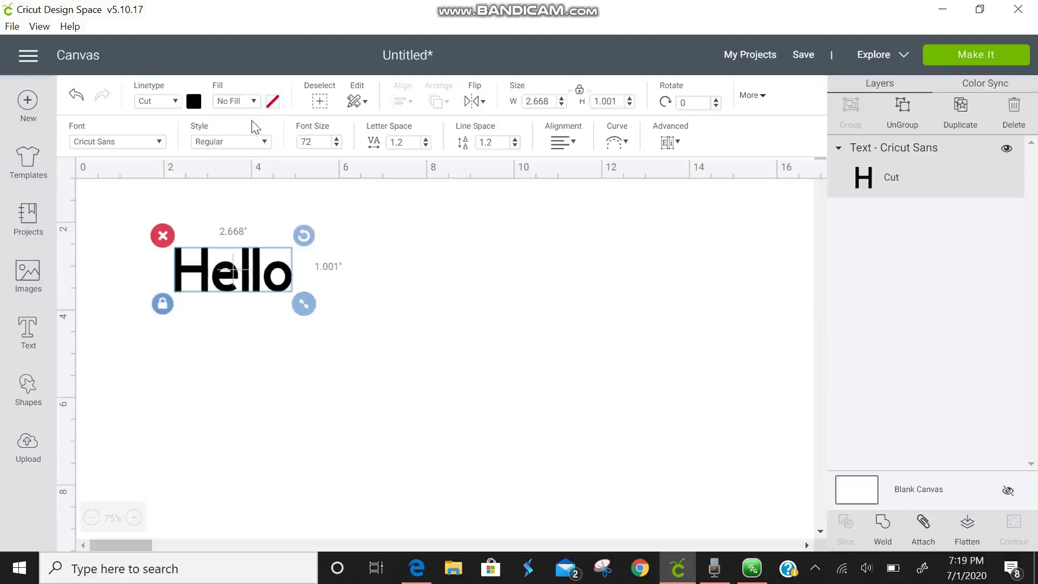
Deselect and reselect everything on the canvas, and cut the Hello text and paste it back
{"action": "left_click", "coordinate": [320, 102]}
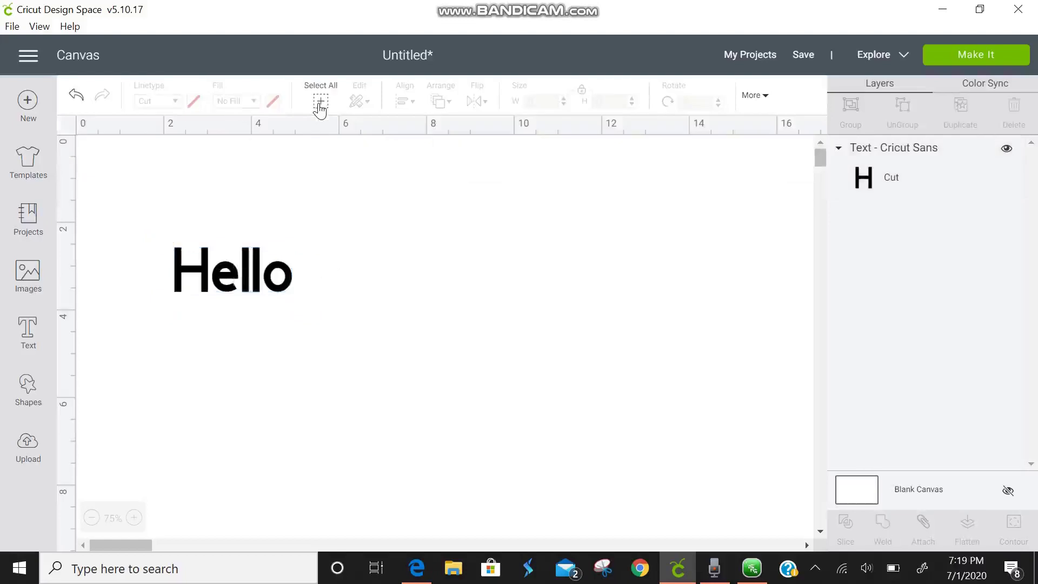
{"action": "left_click", "coordinate": [320, 104]}
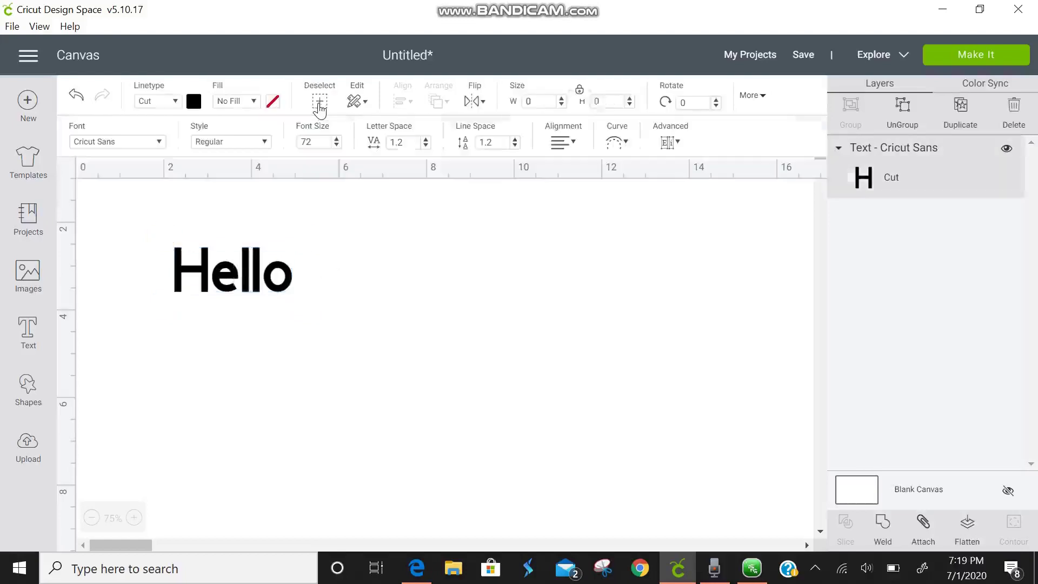
{"action": "left_click", "coordinate": [354, 103]}
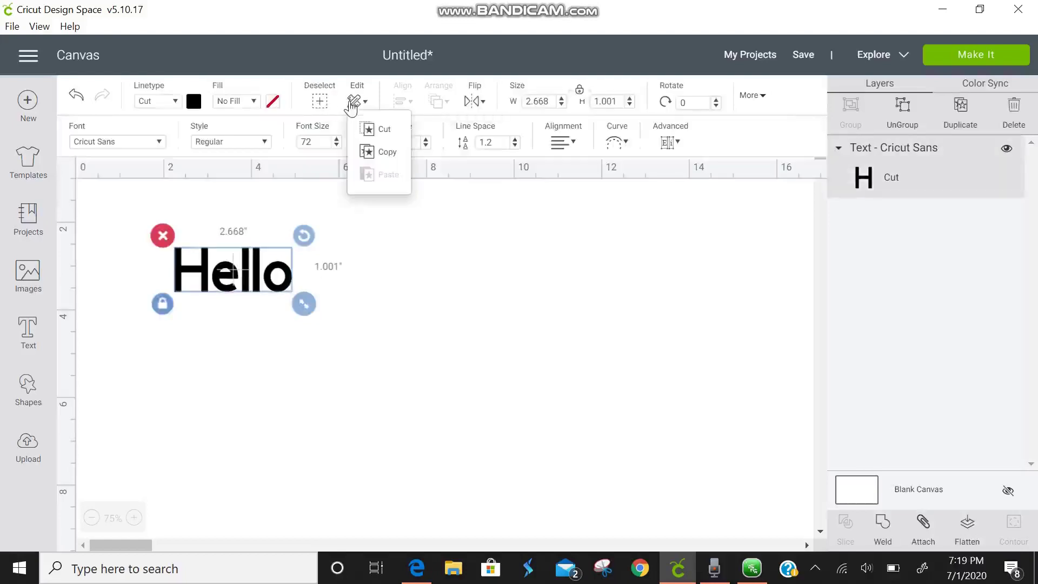
{"action": "left_click", "coordinate": [382, 132]}
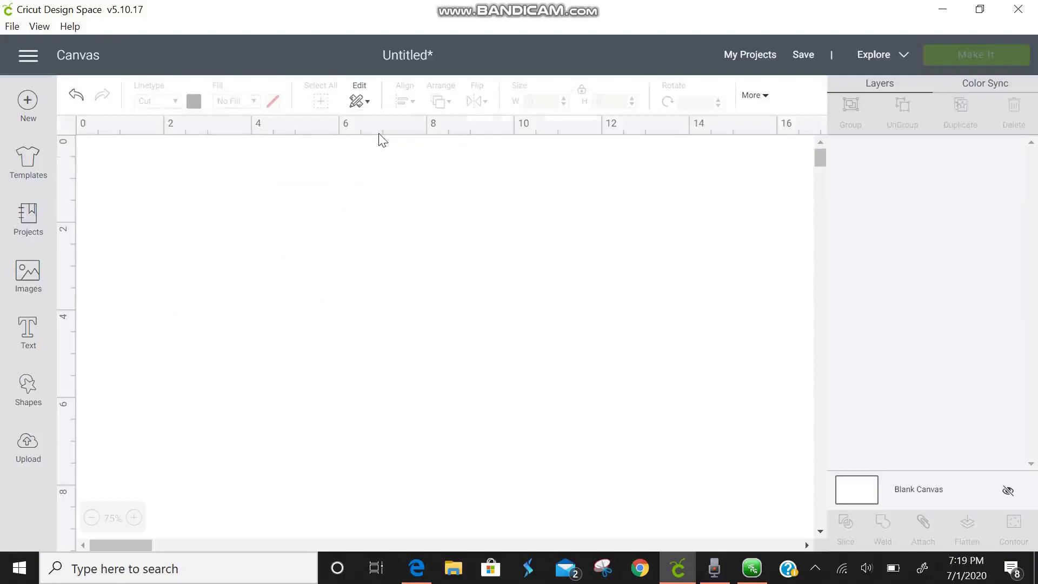
{"action": "left_click", "coordinate": [357, 100]}
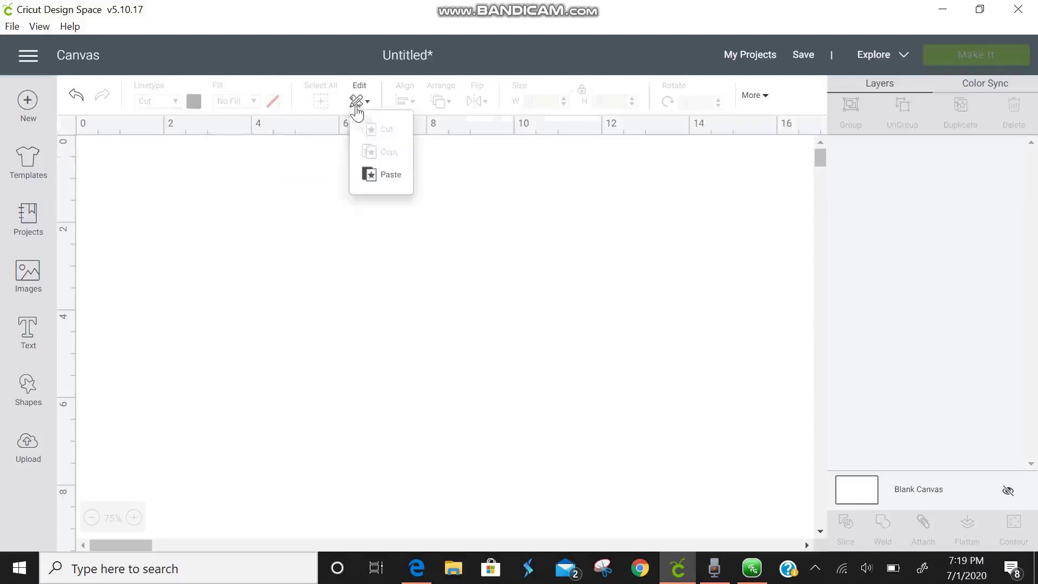
{"action": "left_click", "coordinate": [372, 174]}
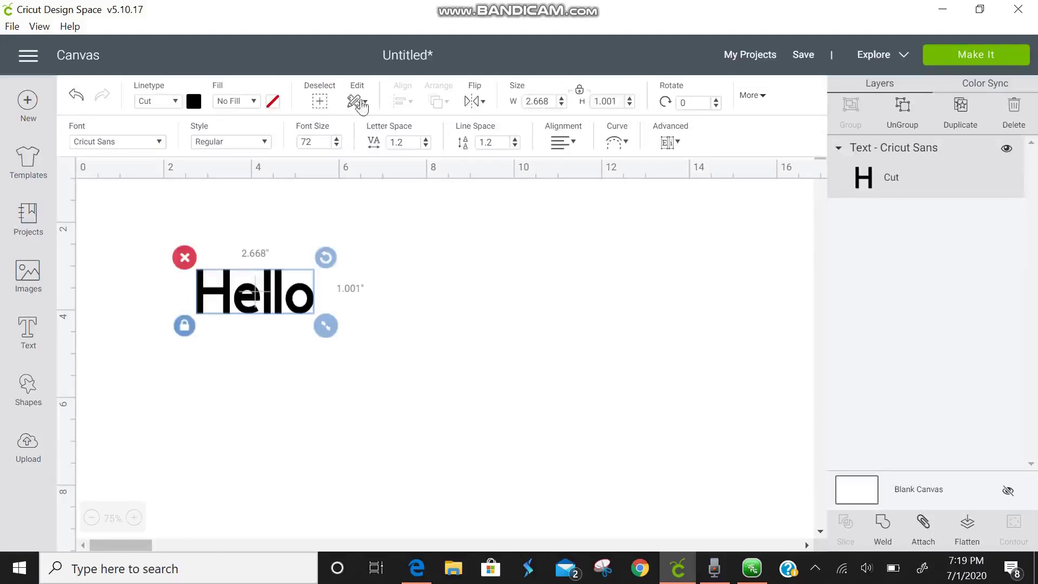
Paste a second Hello below the first one and delete that copy
{"action": "left_click", "coordinate": [356, 101]}
{"action": "left_click", "coordinate": [372, 174]}
{"action": "left_click_drag", "start_coordinate": [270, 336], "coordinate": [252, 396]}
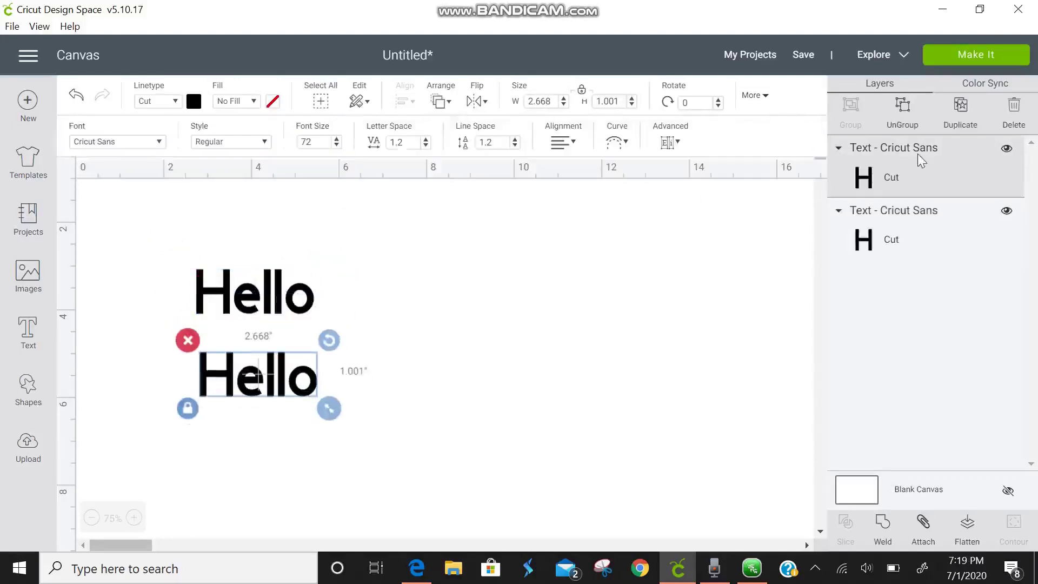
{"action": "left_click", "coordinate": [187, 341]}
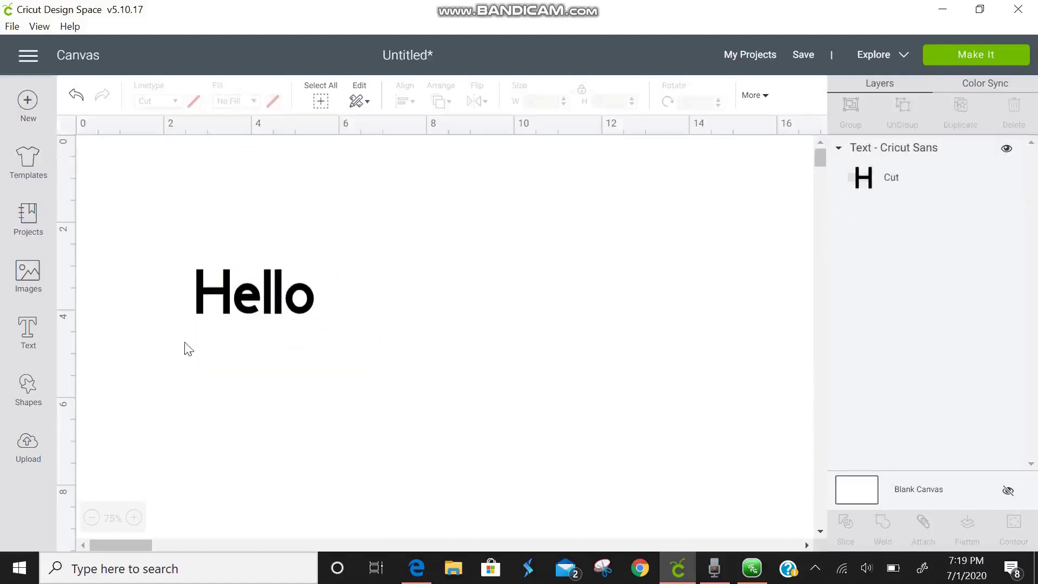
Flip the Hello text horizontally and move it sideways, and undo both changes
{"action": "left_click", "coordinate": [269, 304]}
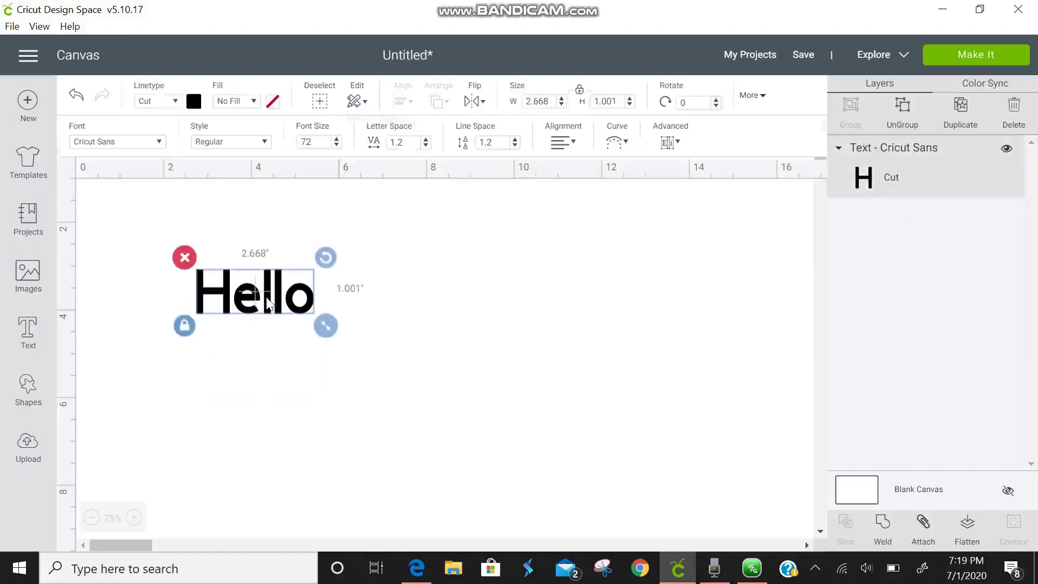
{"action": "left_click", "coordinate": [473, 103]}
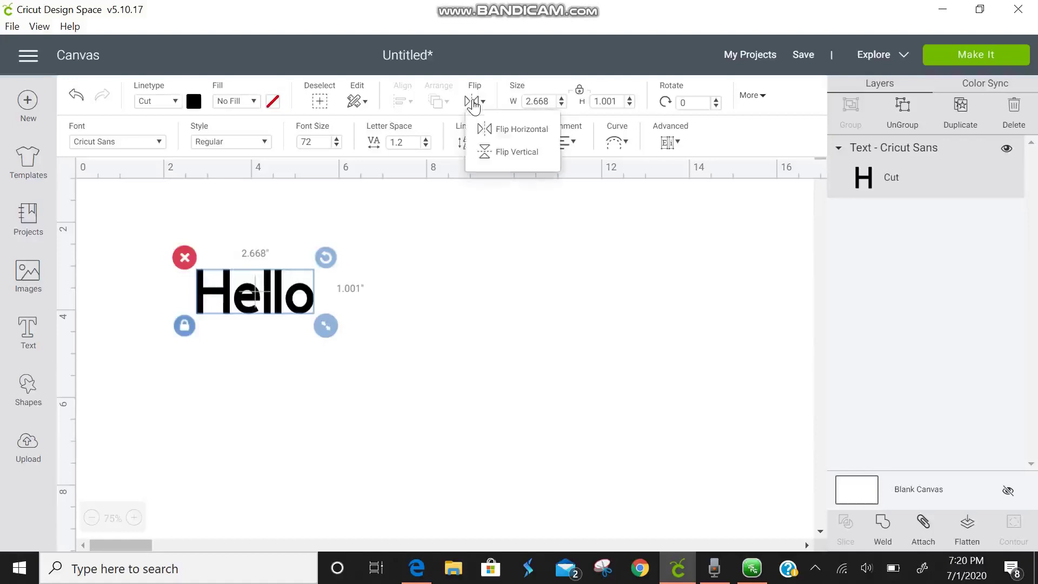
{"action": "left_click", "coordinate": [493, 136]}
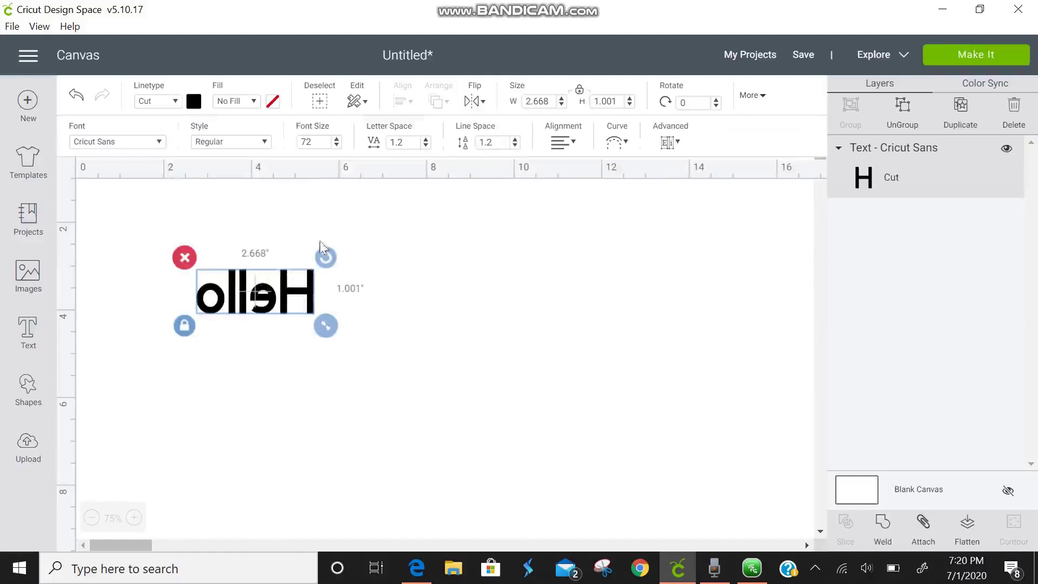
{"action": "left_click_drag", "start_coordinate": [276, 303], "coordinate": [354, 303]}
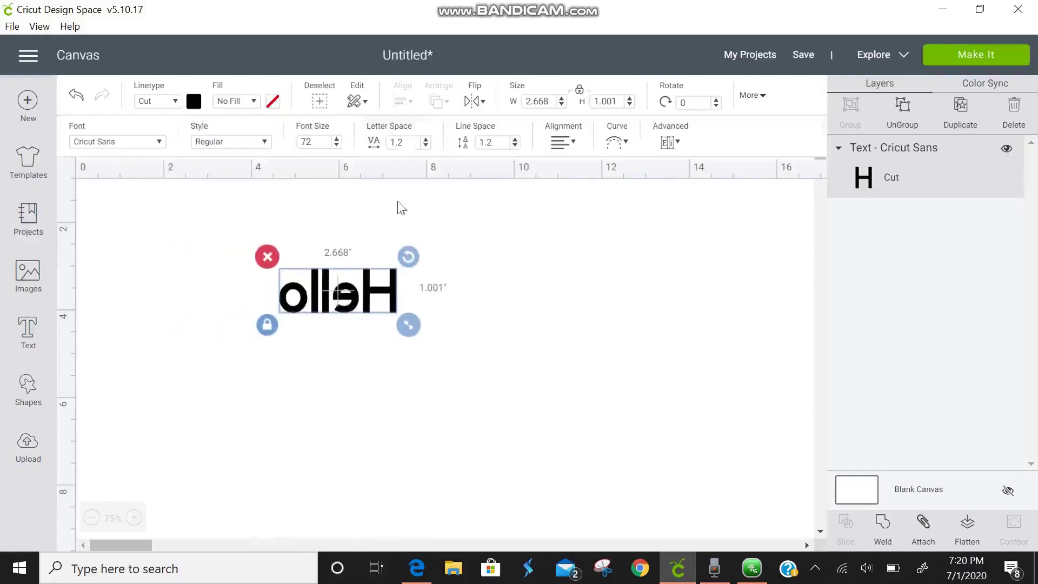
{"action": "left_click", "coordinate": [76, 95]}
{"action": "left_click", "coordinate": [77, 95]}
Duplicate the Hello text, flip the original horizontally, and place it directly after the copy as a mirror image
{"action": "left_click", "coordinate": [245, 292]}
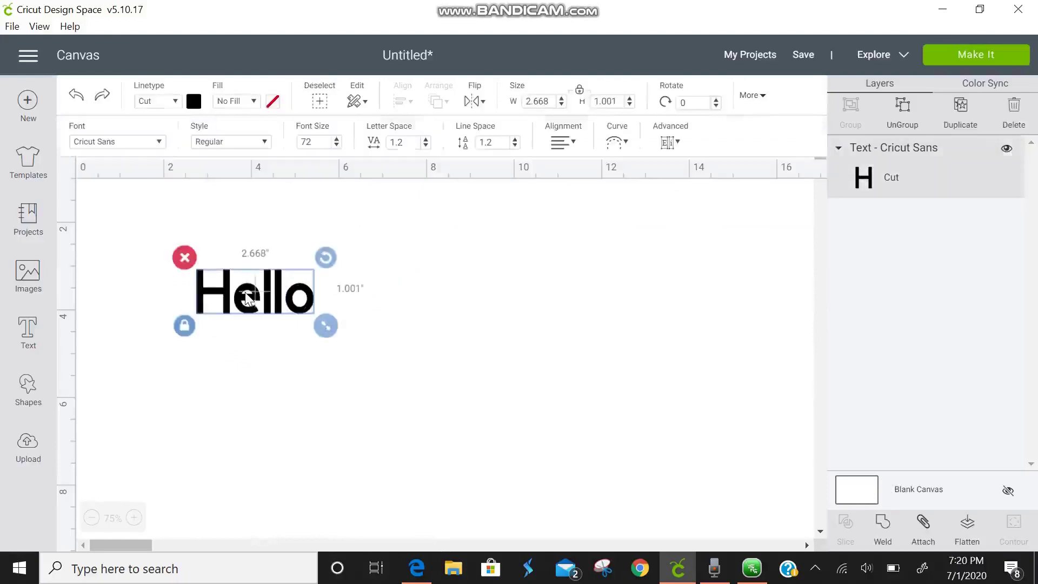
{"action": "key", "text": "ctrl+d"}
{"action": "left_click", "coordinate": [478, 102]}
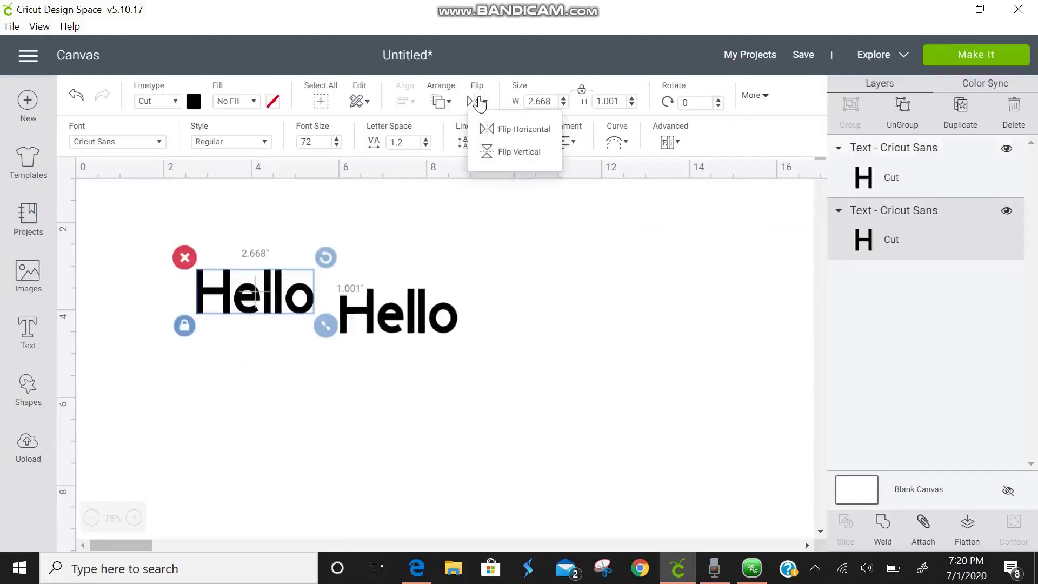
{"action": "left_click", "coordinate": [491, 134]}
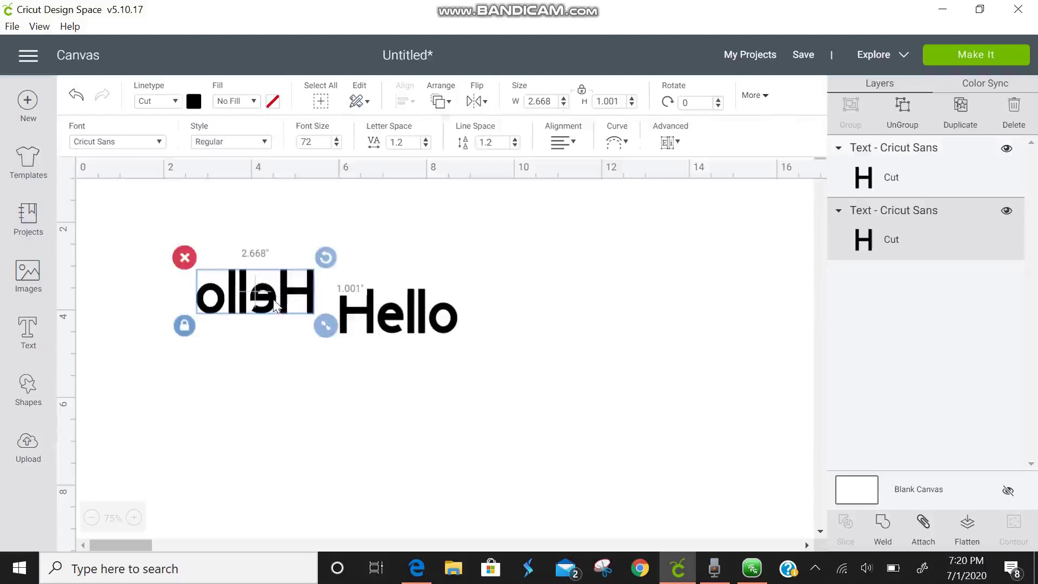
{"action": "left_click_drag", "start_coordinate": [274, 306], "coordinate": [545, 325]}
{"action": "left_click", "coordinate": [534, 367]}
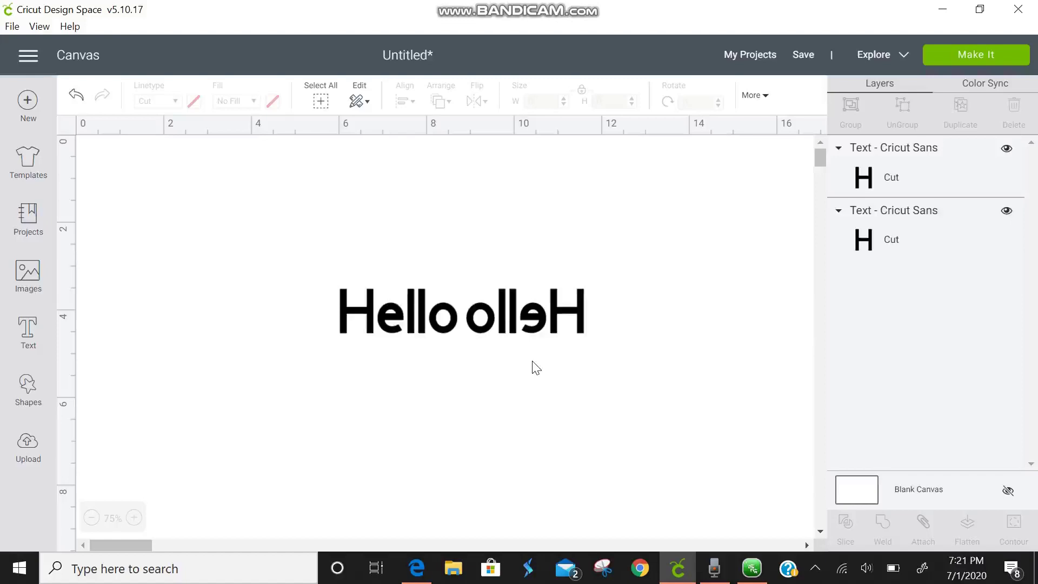
Remove the mirrored Hello, and flip the remaining Hello text vertically and back upright
{"action": "key", "text": "ctrl+z"}
{"action": "left_click", "coordinate": [395, 325]}
{"action": "left_click", "coordinate": [466, 108]}
{"action": "left_click", "coordinate": [488, 149]}
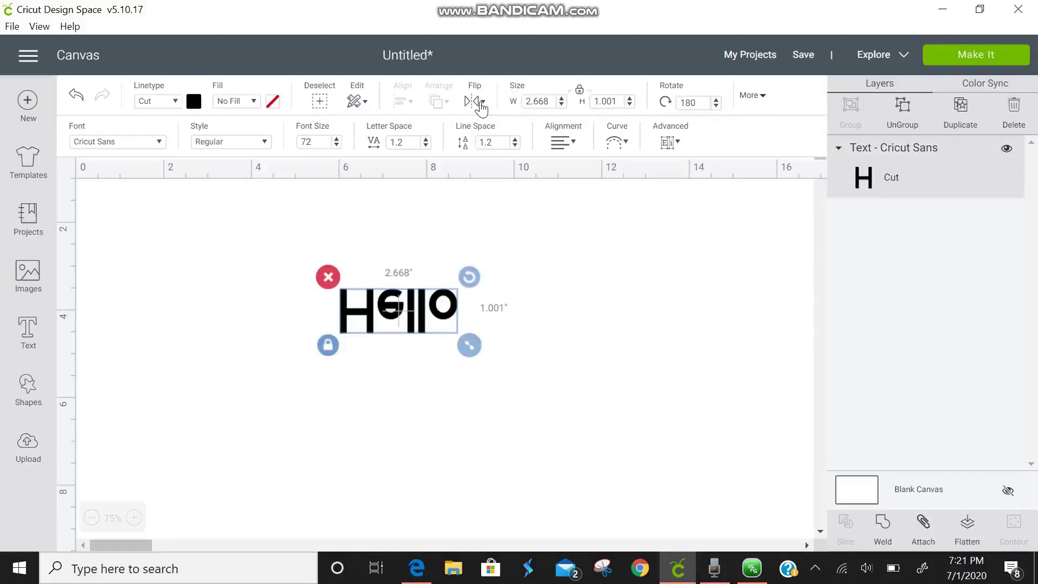
{"action": "left_click", "coordinate": [482, 108]}
{"action": "left_click", "coordinate": [495, 151]}
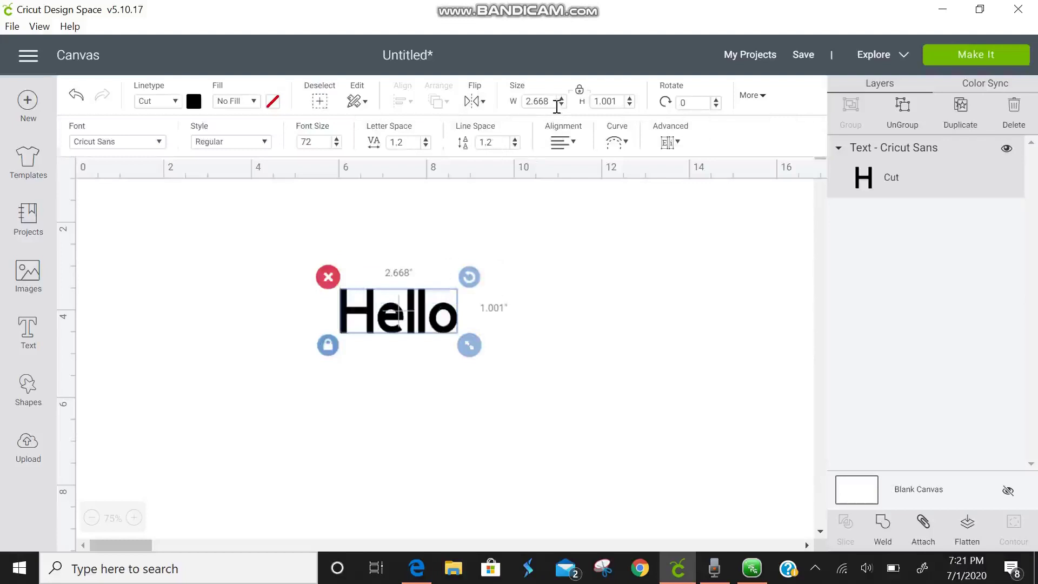
Move the Hello text up near the 2-inch mark on the vertical ruler and set its width to 2.5 inches
{"action": "left_click_drag", "start_coordinate": [427, 306], "coordinate": [422, 257]}
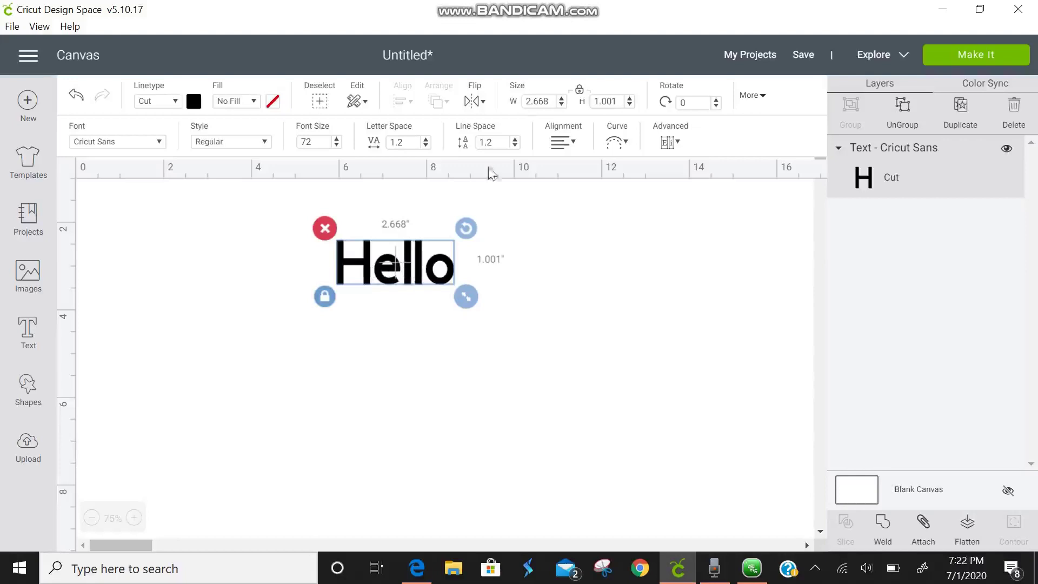
{"action": "left_click_drag", "start_coordinate": [549, 101], "coordinate": [536, 101]}
{"action": "type", "text": "3"}
{"action": "key", "text": "Return"}
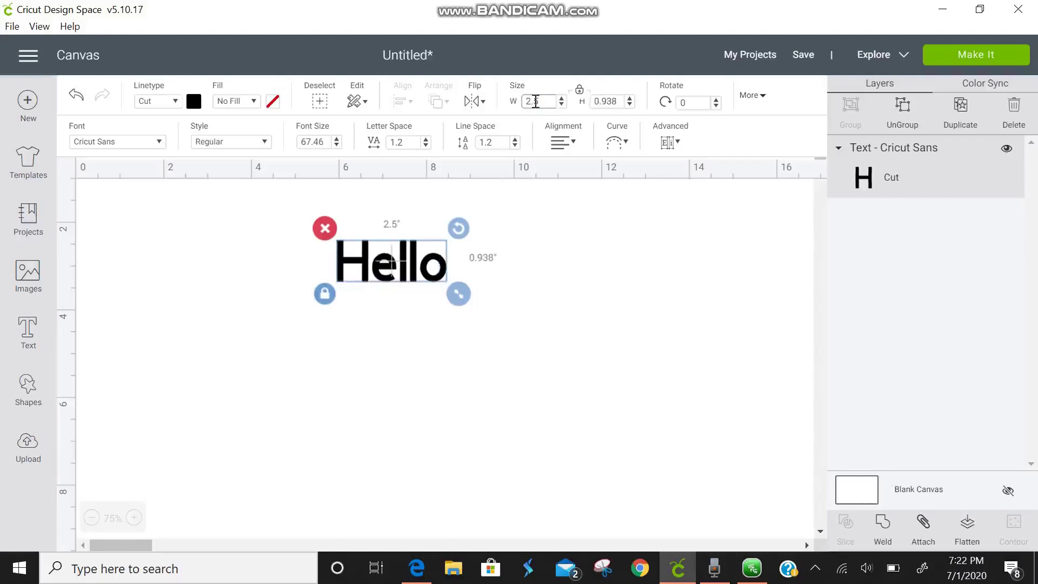
Enlarge the Hello text freehand to about 12.4 by 4.6 inches, and shift it to start near the horizontal ruler's 2-inch mark
{"action": "left_click_drag", "start_coordinate": [458, 294], "coordinate": [763, 521]}
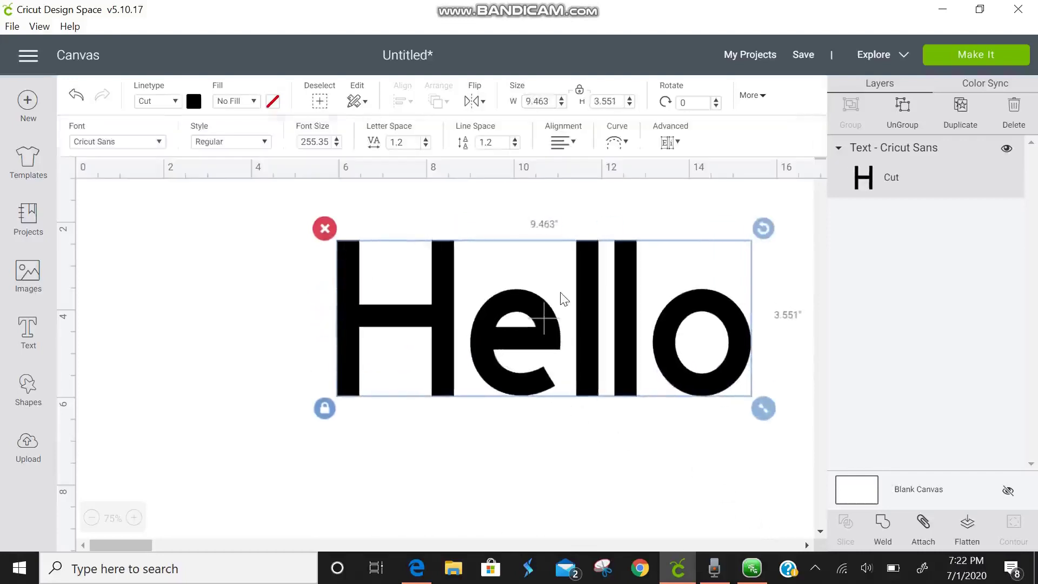
{"action": "left_click_drag", "start_coordinate": [546, 313], "coordinate": [453, 312]}
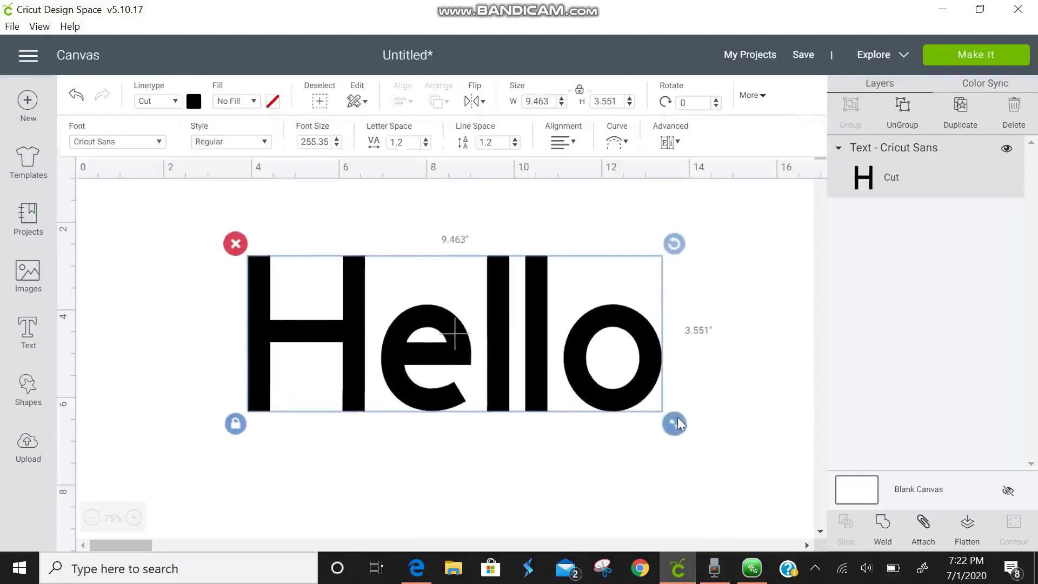
{"action": "left_click_drag", "start_coordinate": [677, 422], "coordinate": [805, 529]}
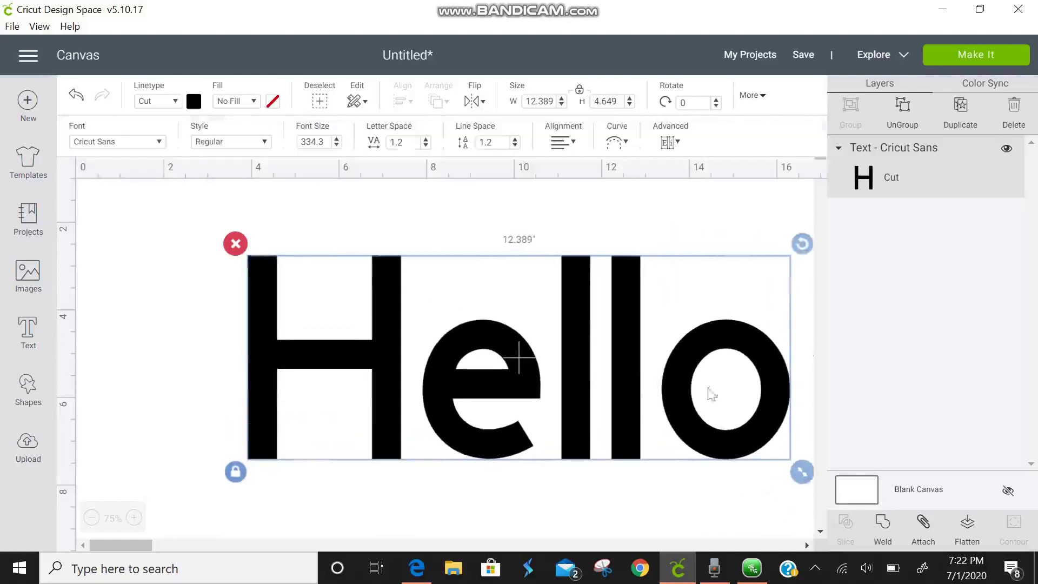
{"action": "left_click_drag", "start_coordinate": [695, 359], "coordinate": [610, 362]}
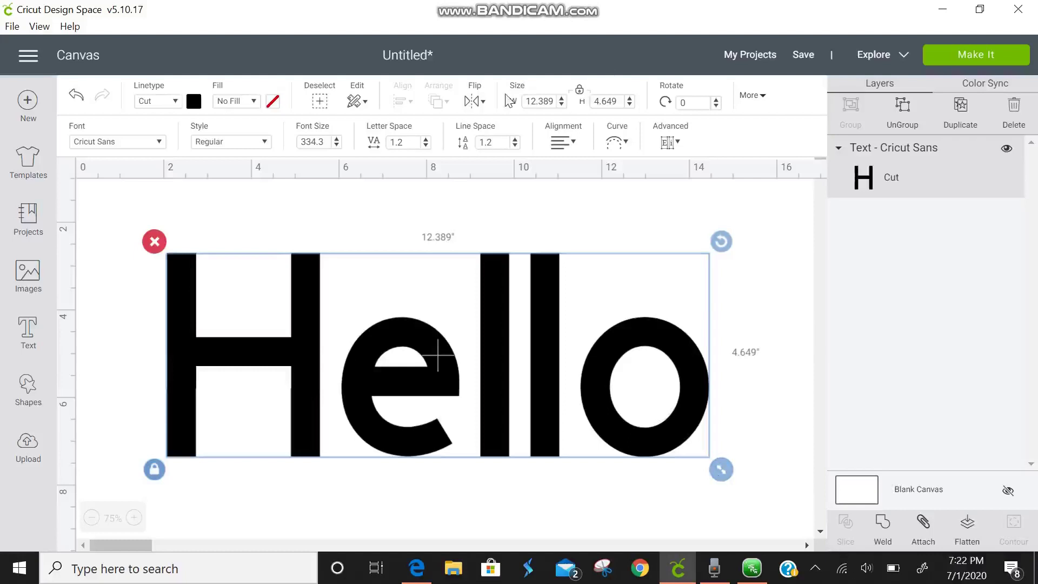
Set the Hello text's width to 2.5 inches, and set its height to 1 inch with proportions locked
{"action": "left_click", "coordinate": [555, 103]}
{"action": "type", "text": "2.5"}
{"action": "key", "text": "Return"}
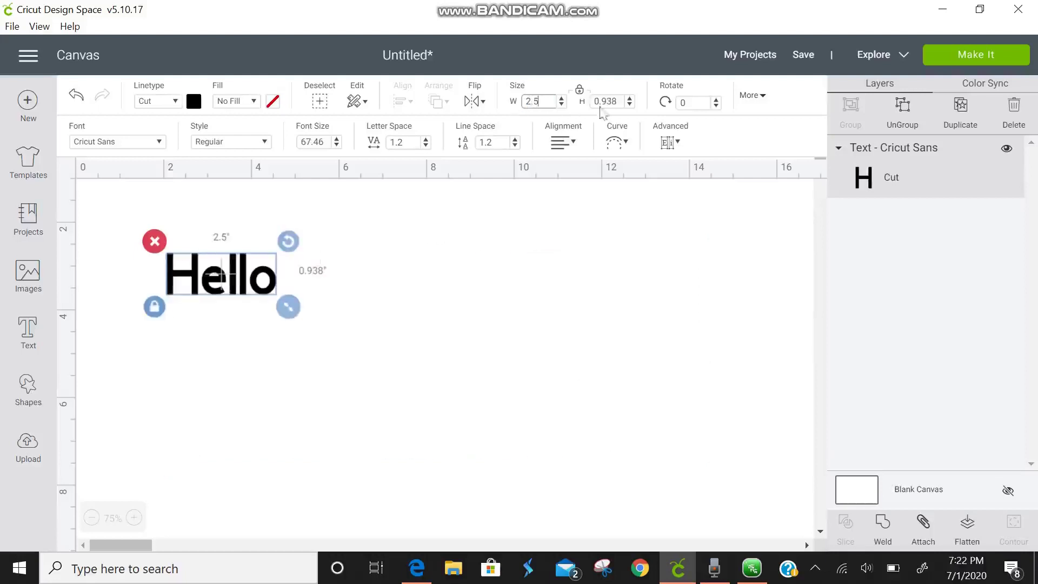
{"action": "left_click", "coordinate": [621, 100]}
{"action": "type", "text": "1"}
{"action": "key", "text": "Return"}
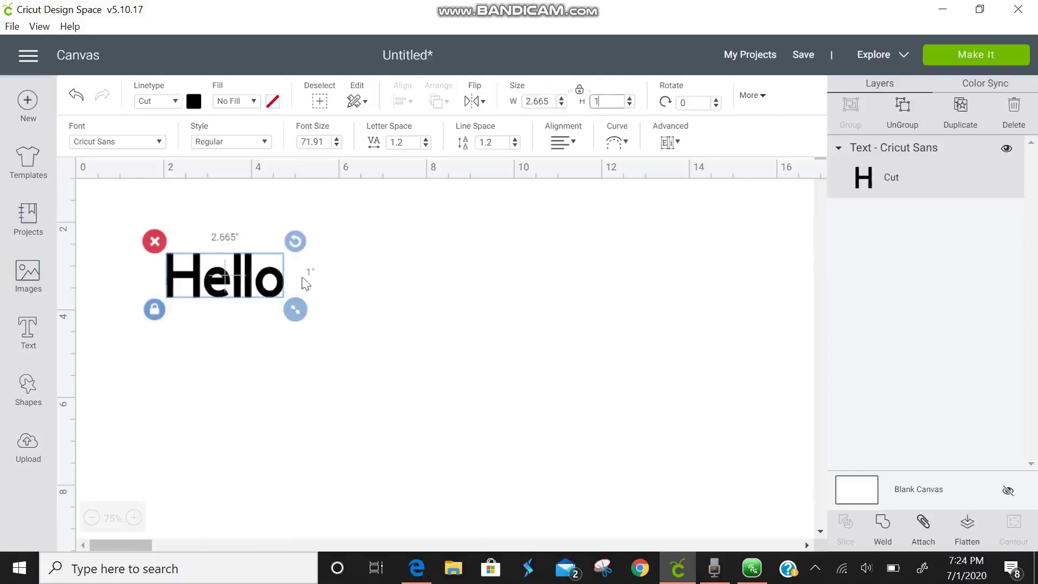
Shrink the Hello text freehand to about 2.63 inches wide, and set its exact width to 2.5 inches
{"action": "left_click", "coordinate": [295, 311]}
{"action": "mouse_move", "coordinate": [294, 312]}
{"action": "left_mouse_down"}
{"action": "mouse_move", "coordinate": [332, 347]}
{"action": "mouse_move", "coordinate": [295, 313]}
{"action": "left_mouse_up"}
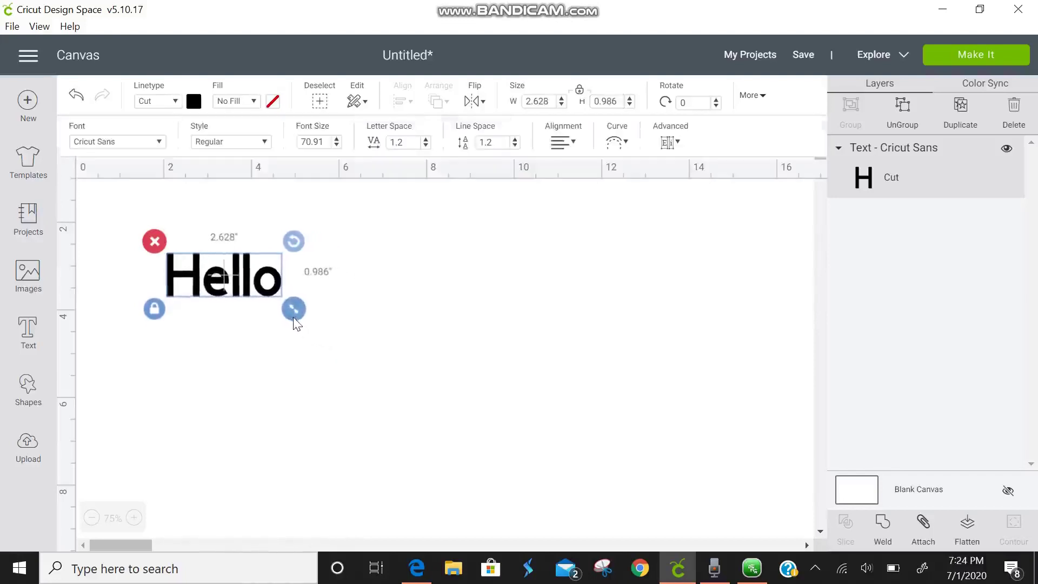
{"action": "left_click_drag", "start_coordinate": [550, 101], "coordinate": [533, 100]}
{"action": "key", "text": "BackSpace"}
{"action": "type", "text": "5"}
{"action": "key", "text": "Return"}
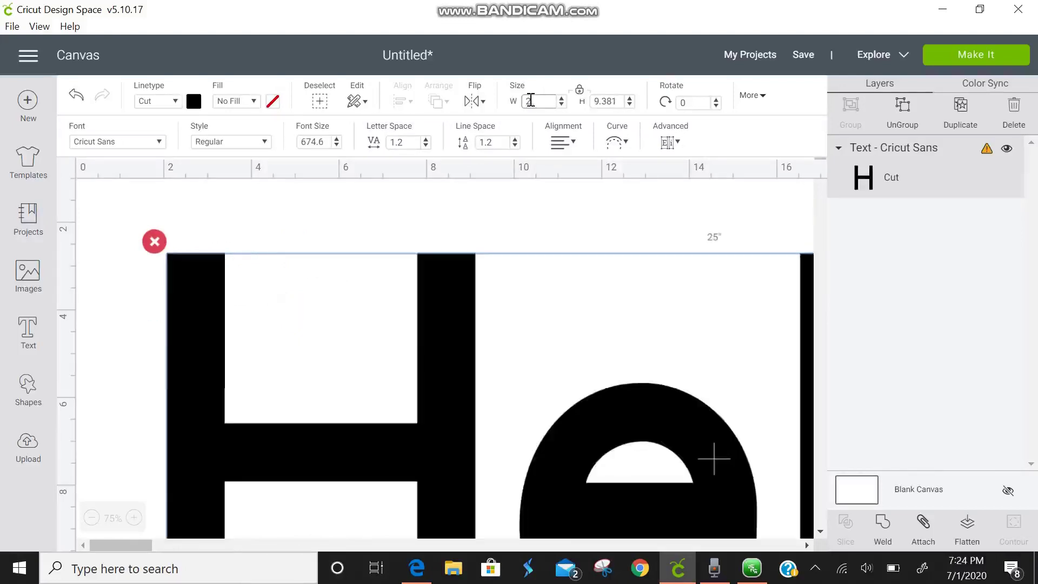
{"action": "key", "text": "Return"}
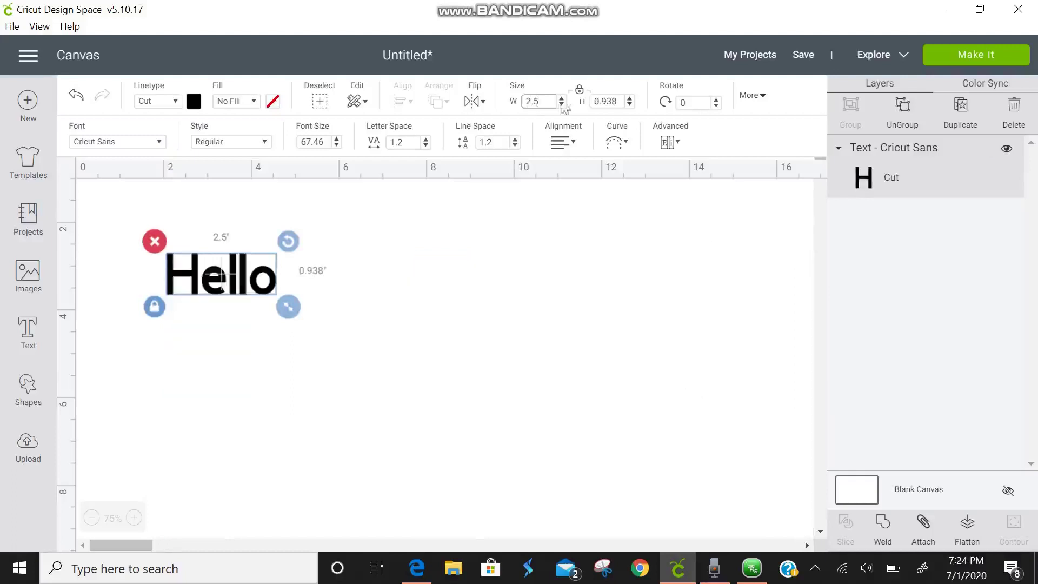
Set the Hello text's height to 1 inch with proportions locked, and return its width to 2.5 inches
{"action": "left_click", "coordinate": [621, 102]}
{"action": "left_click_drag", "start_coordinate": [622, 101], "coordinate": [581, 101]}
{"action": "type", "text": "1"}
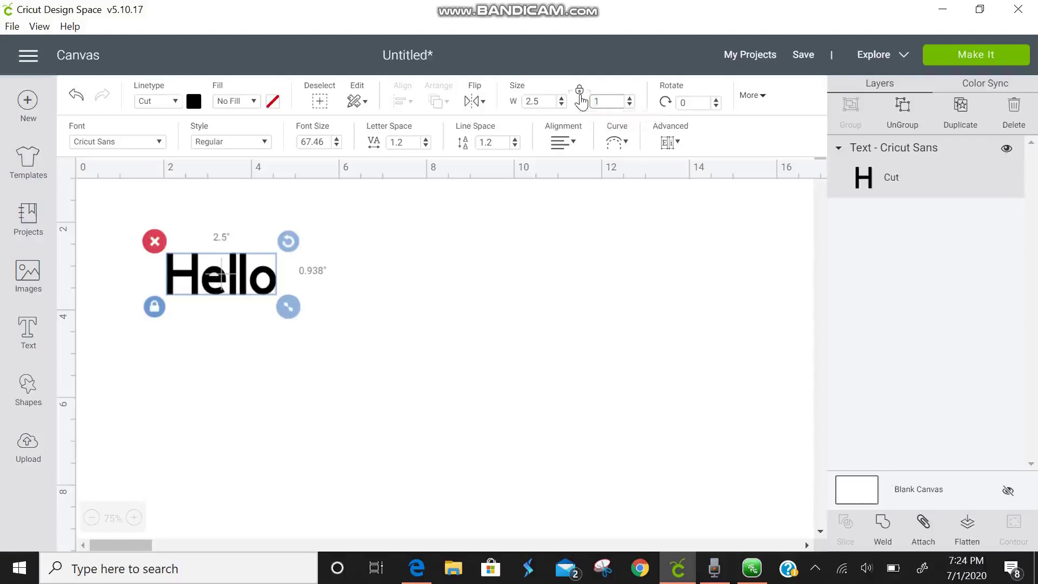
{"action": "key", "text": "Return"}
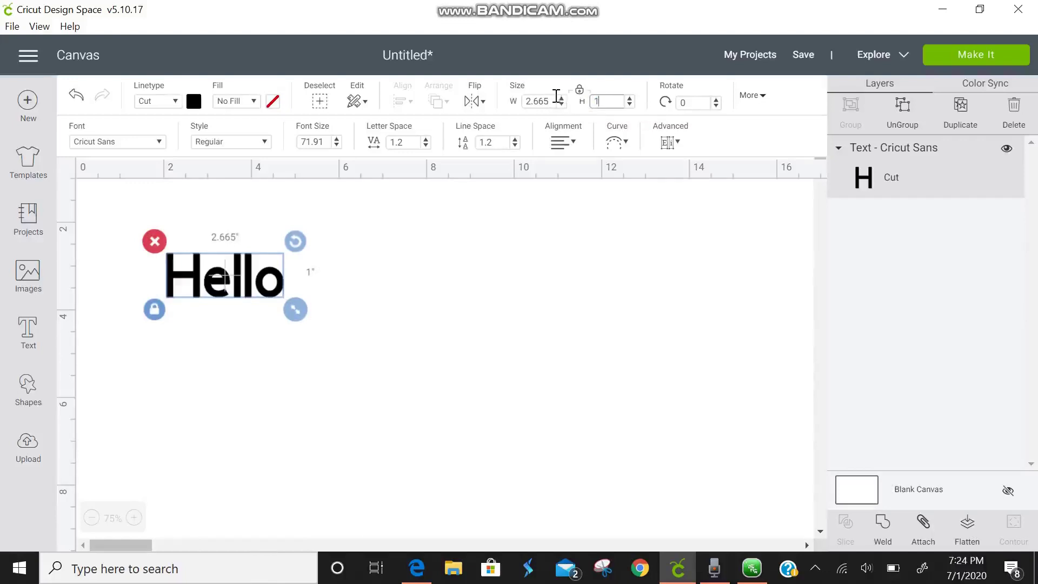
{"action": "left_click_drag", "start_coordinate": [552, 101], "coordinate": [536, 99]}
{"action": "type", "text": "3"}
{"action": "key", "text": "Return"}
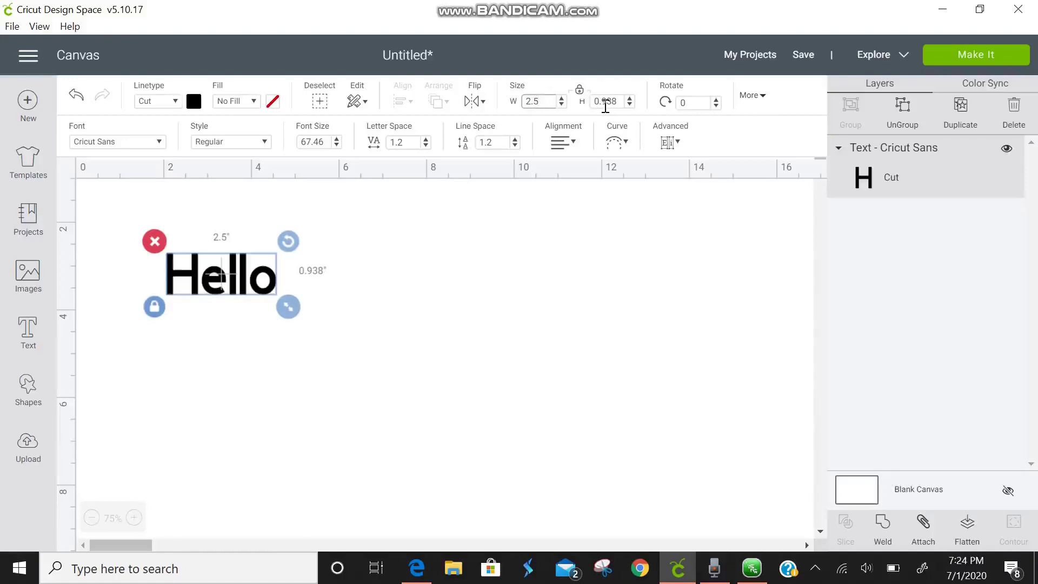
Unlock the Hello text's proportions and set only its height to 1 inch
{"action": "left_click", "coordinate": [158, 307]}
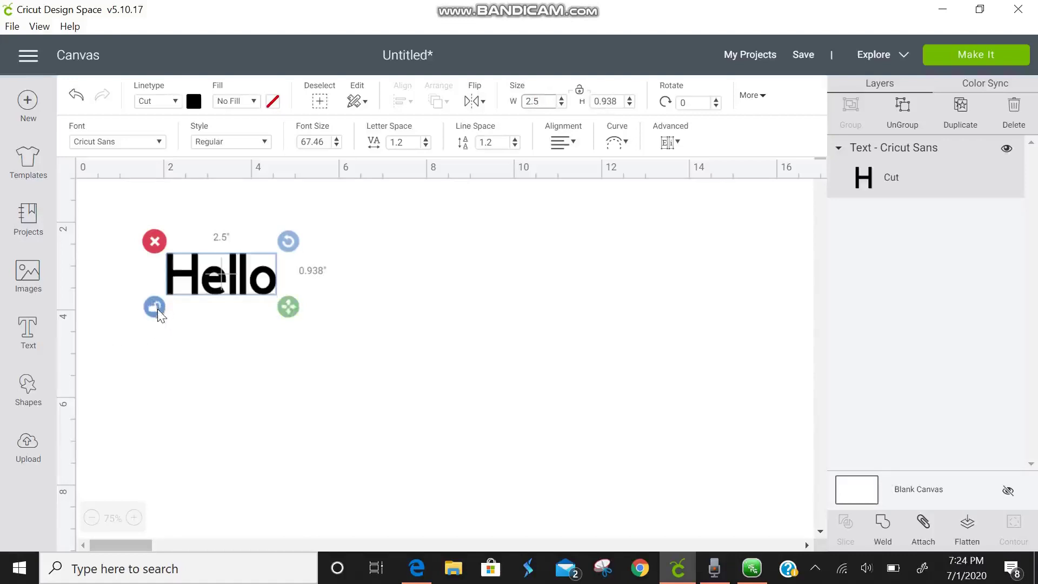
{"action": "left_click", "coordinate": [580, 91]}
{"action": "left_click", "coordinate": [580, 92]}
{"action": "left_click", "coordinate": [595, 101]}
{"action": "key", "text": "BackSpace"}
{"action": "type", "text": "1"}
{"action": "key", "text": "Return"}
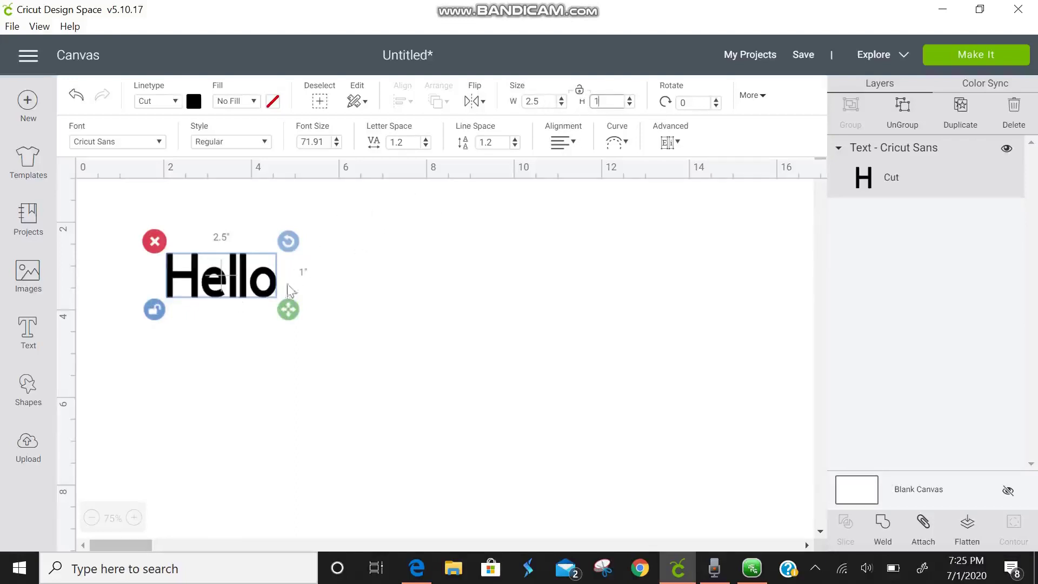
Stretch the unlocked Hello text to about 7.98 by 2.22 inches, and relock its proportions with its start near the horizontal ruler's 4-inch mark
{"action": "left_click_drag", "start_coordinate": [290, 310], "coordinate": [525, 365]}
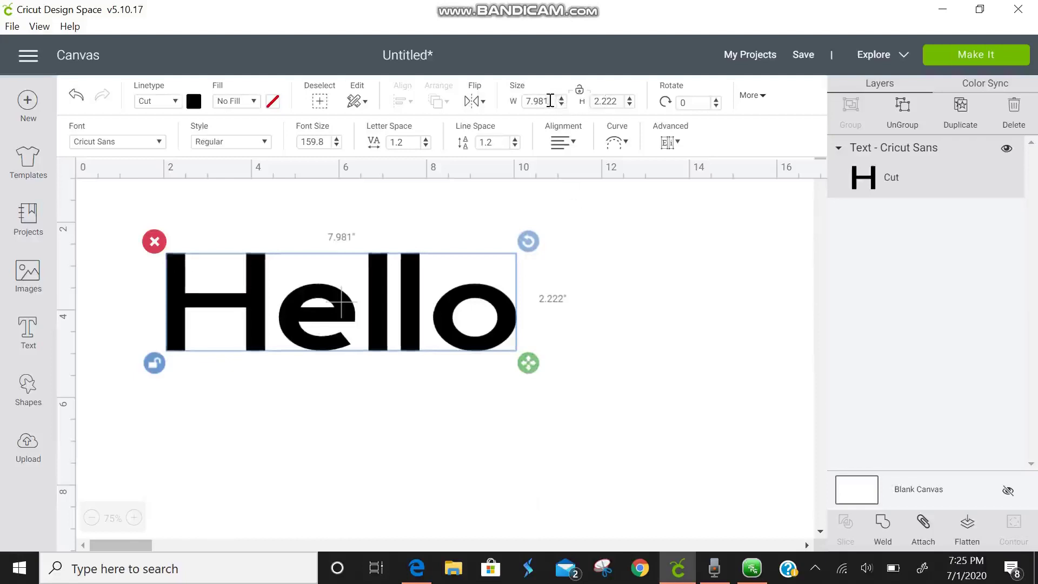
{"action": "left_click", "coordinate": [154, 363]}
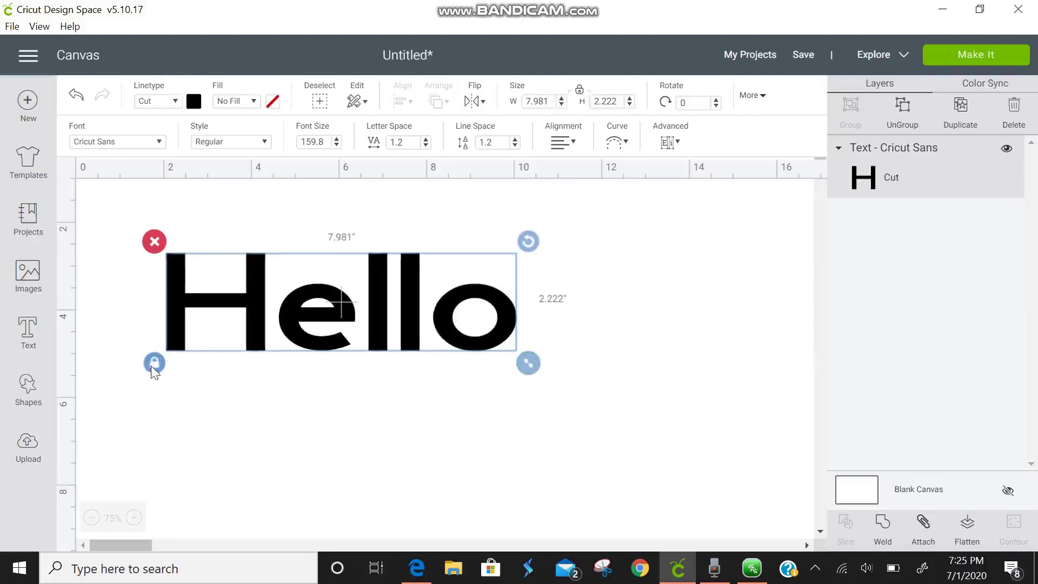
{"action": "left_click_drag", "start_coordinate": [327, 337], "coordinate": [401, 354]}
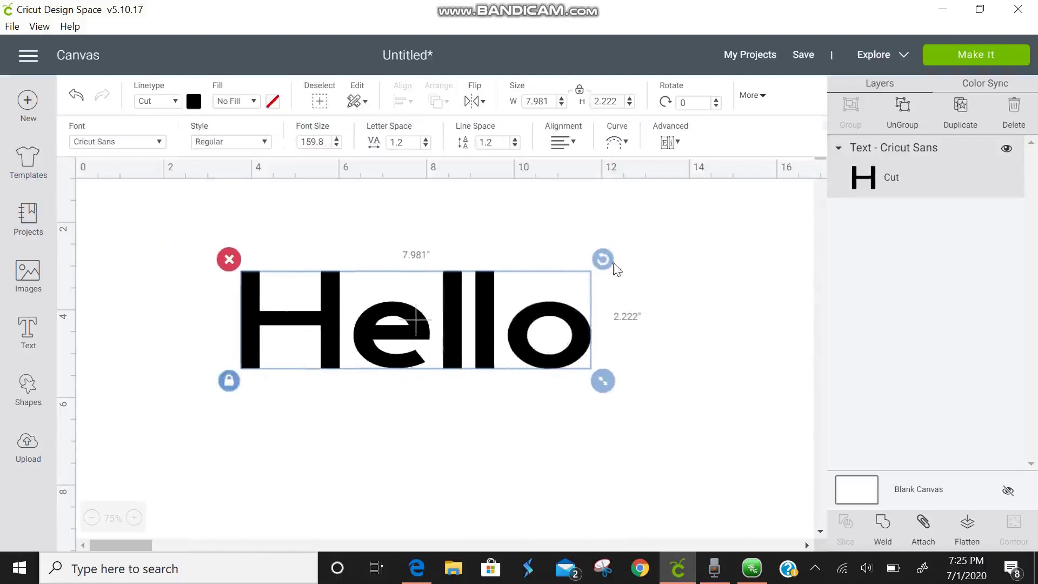
Rotate the Hello text to exactly 90 degrees and move its upper end near the 2-inch marks of both rulers
{"action": "left_click_drag", "start_coordinate": [608, 261], "coordinate": [477, 506]}
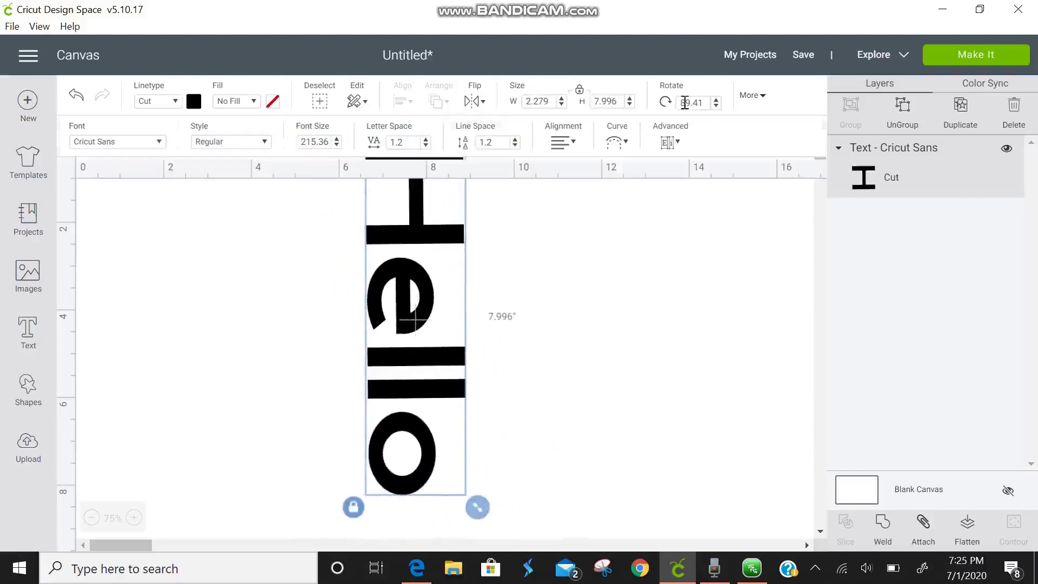
{"action": "double_click", "coordinate": [708, 104]}
{"action": "type", "text": "90"}
{"action": "key", "text": "Return"}
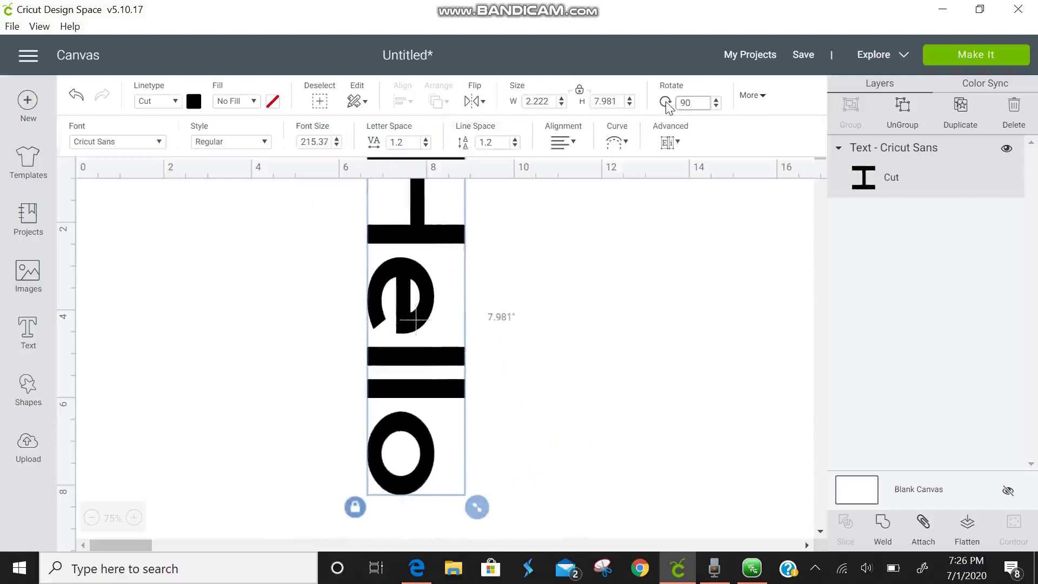
{"action": "left_click_drag", "start_coordinate": [434, 249], "coordinate": [244, 272]}
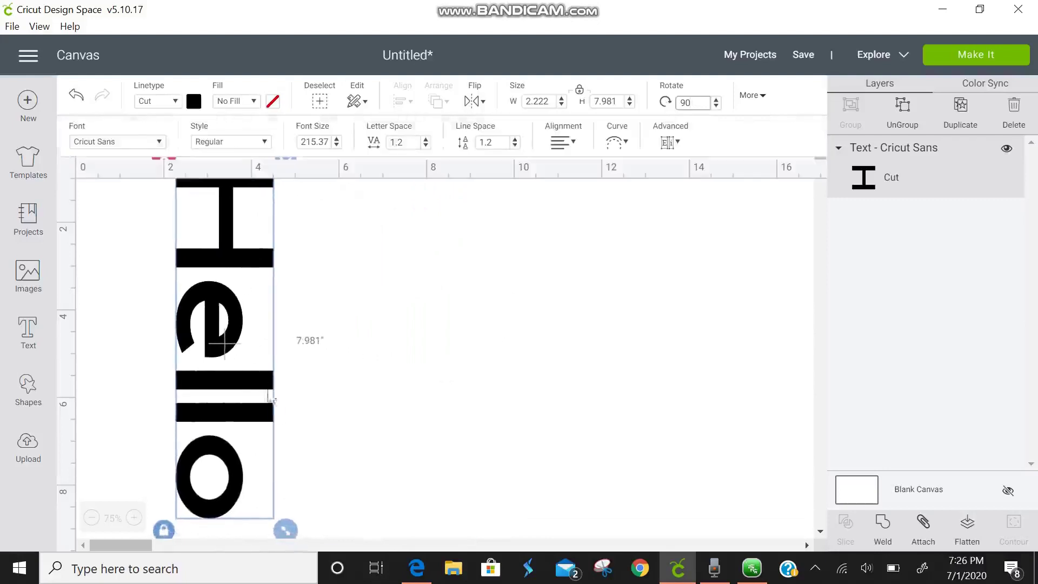
{"action": "left_click_drag", "start_coordinate": [240, 437], "coordinate": [252, 499]}
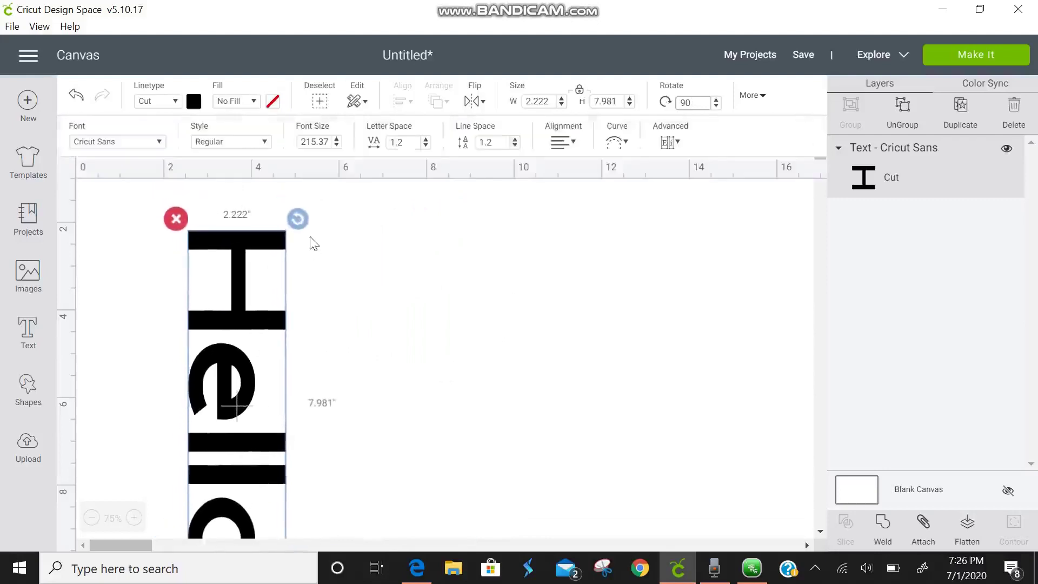
Rotate the Hello text freehand to about 34.5 degrees and on to about 359.3, and set its rotation to exactly 0
{"action": "left_click_drag", "start_coordinate": [280, 222], "coordinate": [130, 277]}
{"action": "left_click_drag", "start_coordinate": [234, 349], "coordinate": [330, 325]}
{"action": "left_click_drag", "start_coordinate": [196, 416], "coordinate": [310, 388]}
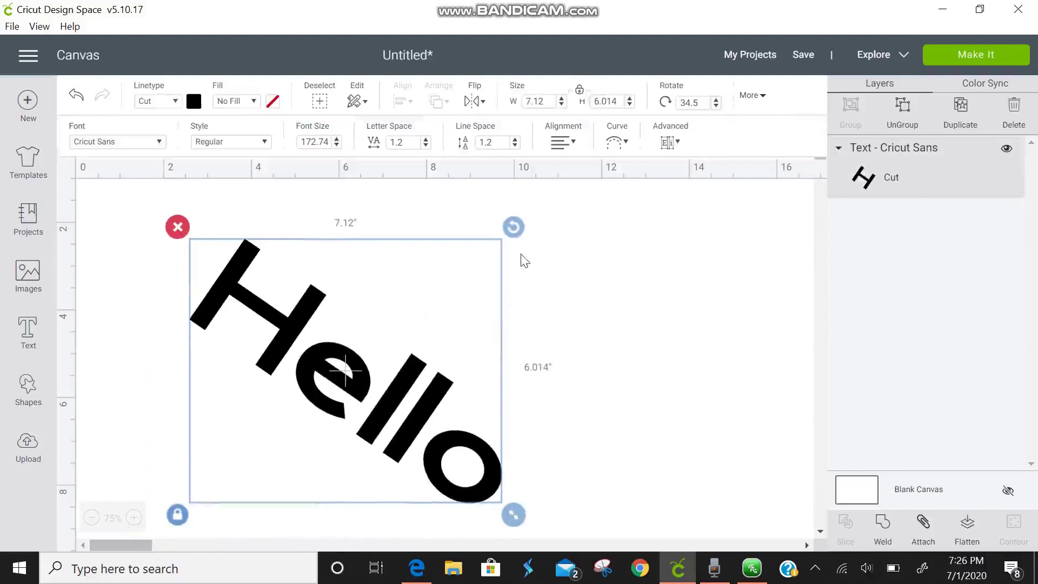
{"action": "left_click_drag", "start_coordinate": [513, 227], "coordinate": [493, 204]}
{"action": "left_click_drag", "start_coordinate": [530, 251], "coordinate": [495, 159]}
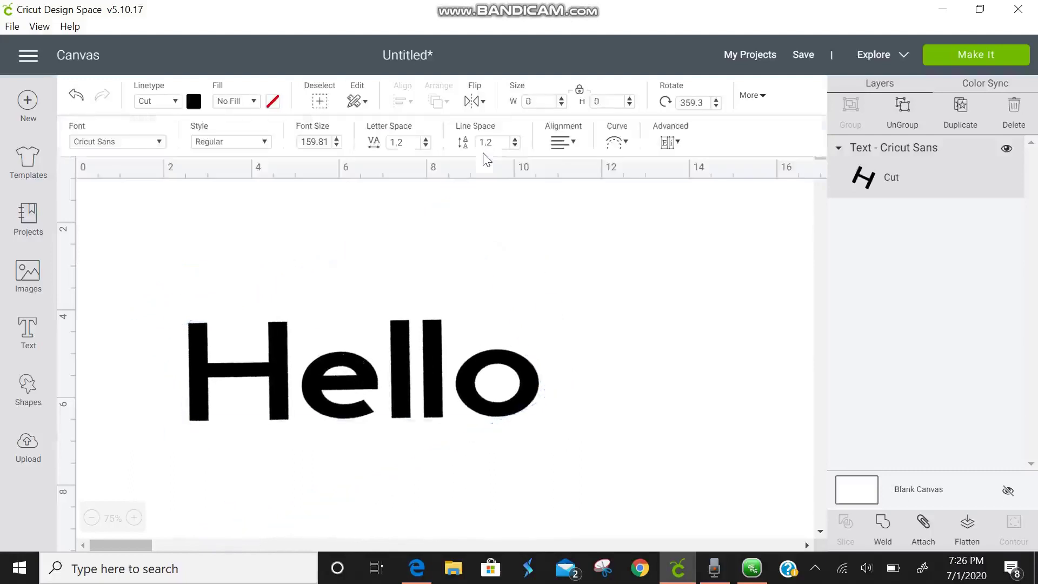
{"action": "left_click_drag", "start_coordinate": [704, 103], "coordinate": [672, 107]}
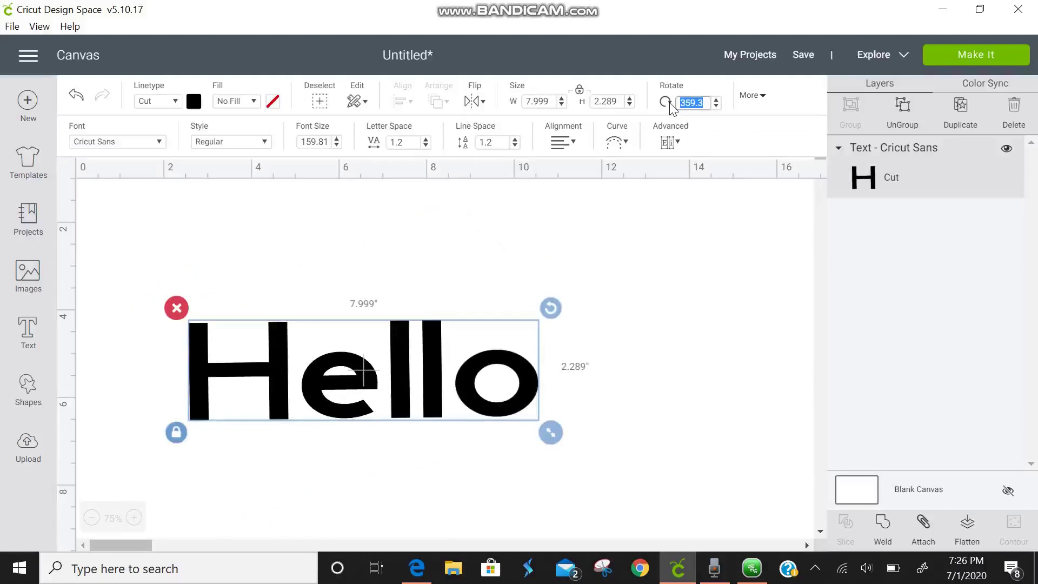
{"action": "type", "text": "0"}
{"action": "key", "text": "Return"}
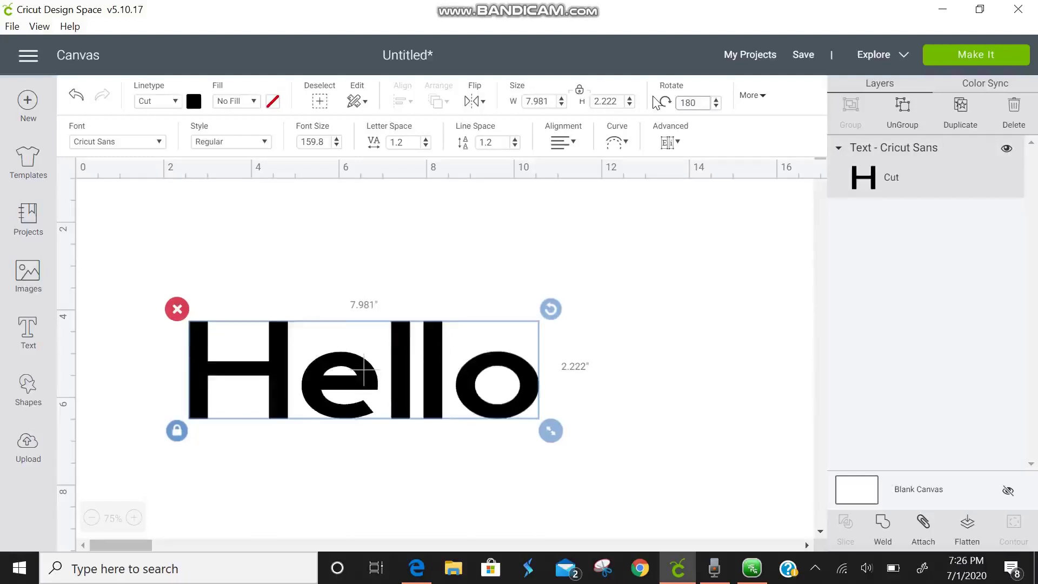
Try rotation values of 180, 90 and 45 degrees on the Hello text, and return its rotation to 0
{"action": "key", "text": "Return"}
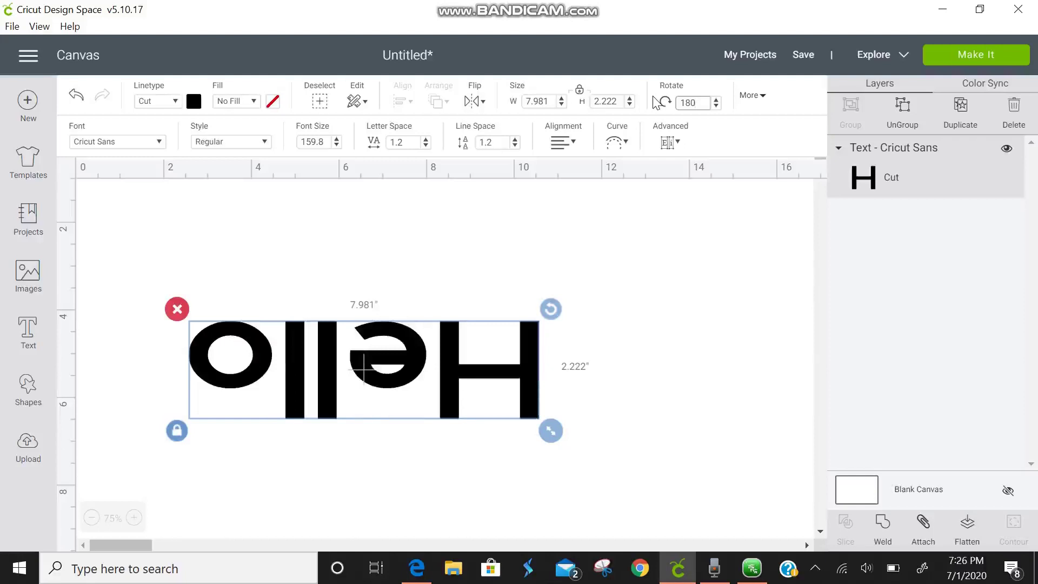
{"action": "key", "text": "BackSpace"}
{"action": "key", "text": "BackSpace"}
{"action": "key", "text": "Return"}
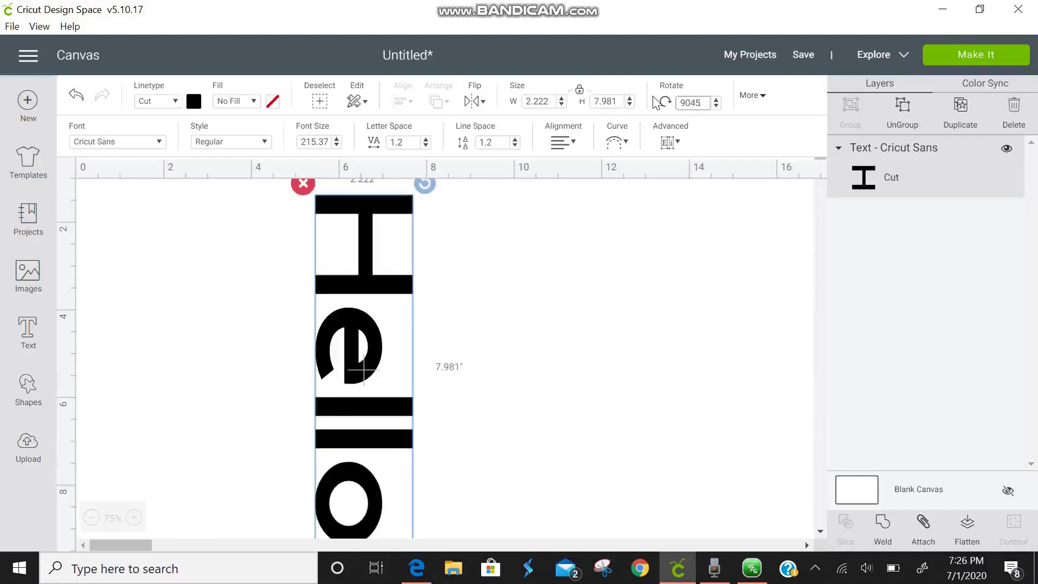
{"action": "type", "text": "45"}
{"action": "key", "text": "Return"}
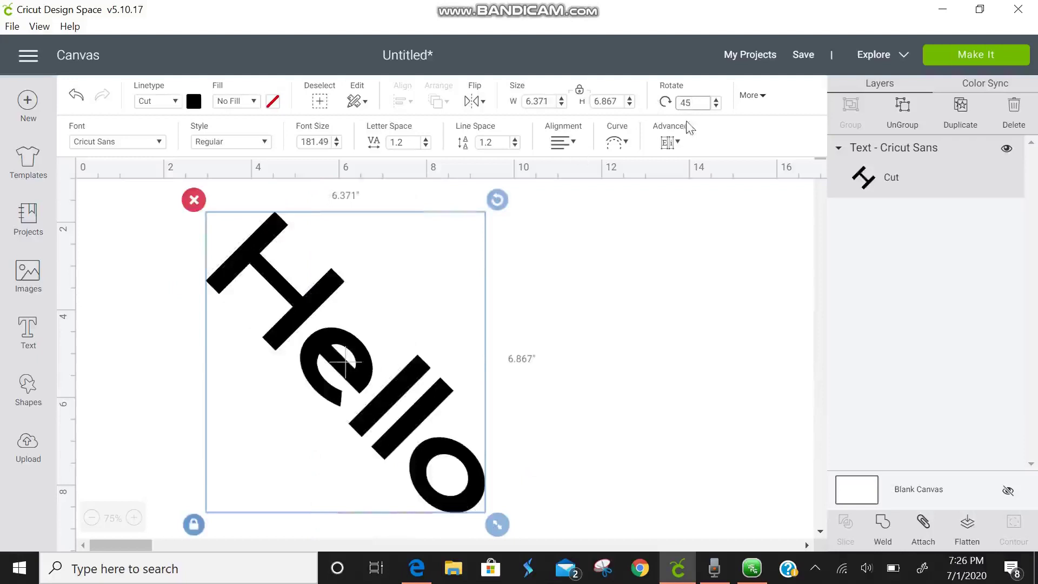
{"action": "key", "text": "BackSpace"}
{"action": "type", "text": "0"}
{"action": "key", "text": "Return"}
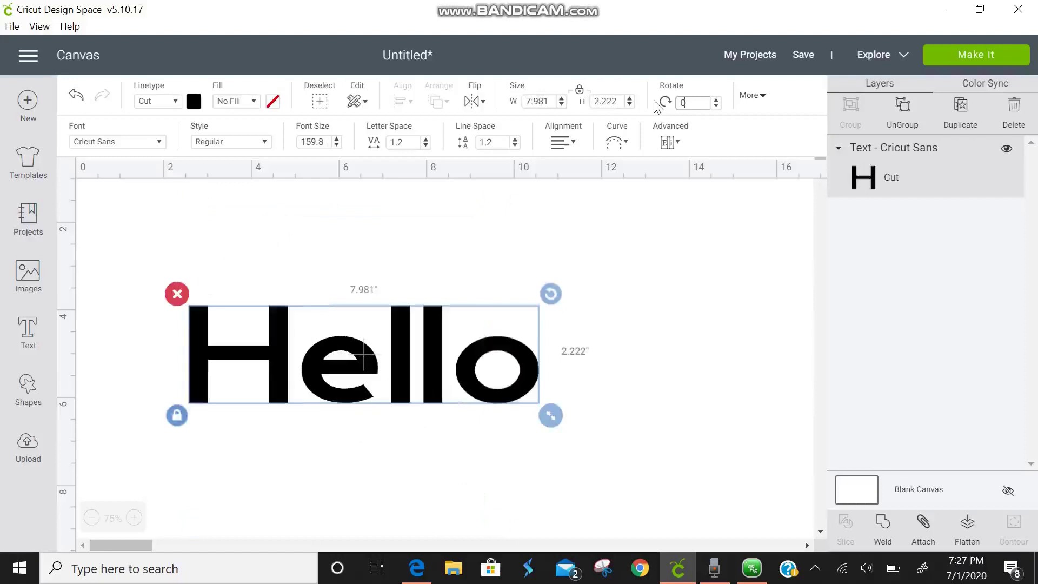
Position the Hello text at Y 4 and X 2.0 inches, and reselect it on the canvas
{"action": "left_click", "coordinate": [757, 97]}
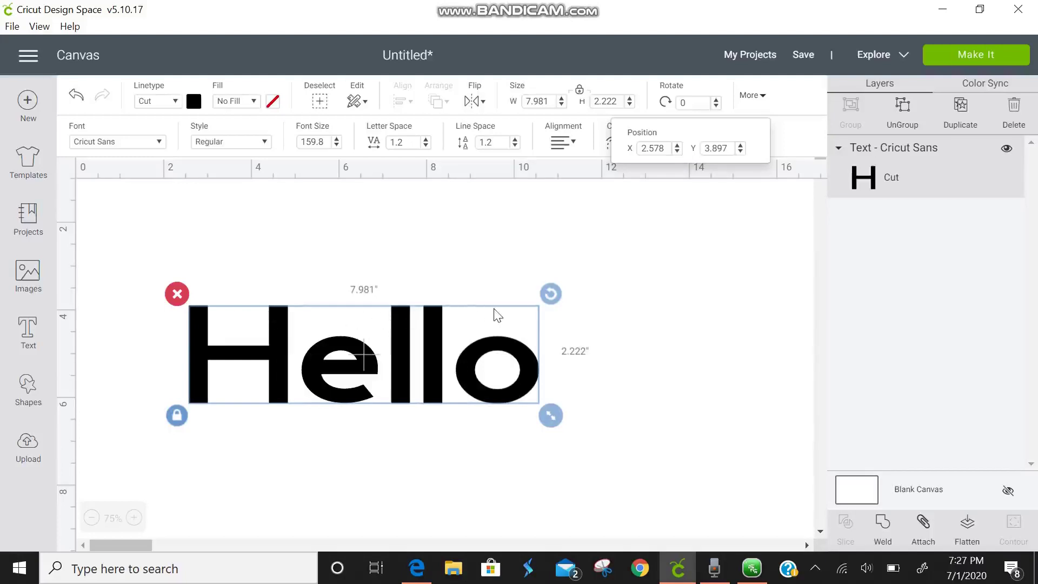
{"action": "left_click_drag", "start_coordinate": [731, 150], "coordinate": [701, 149]}
{"action": "key", "text": "Return"}
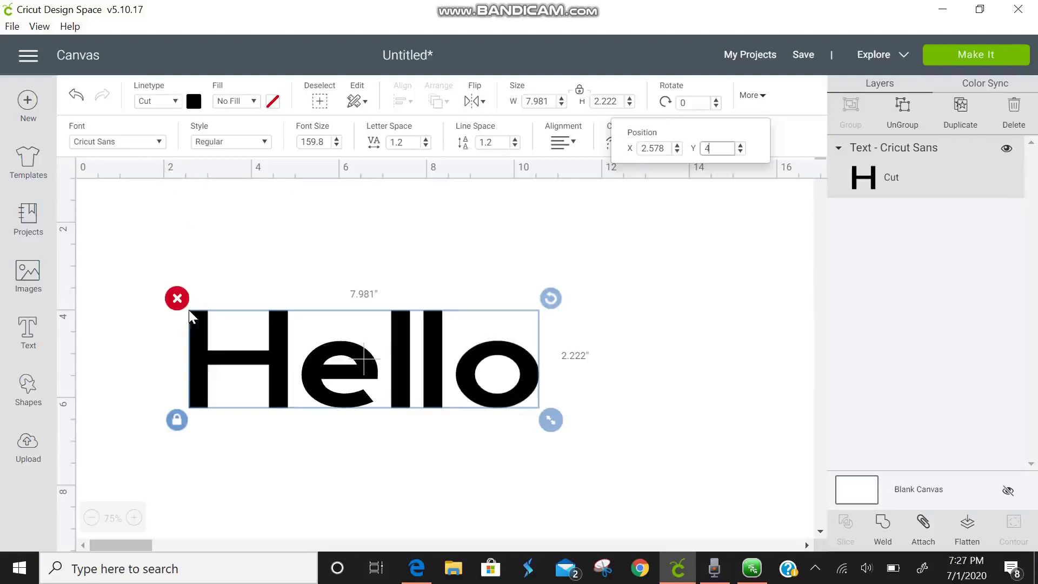
{"action": "left_click_drag", "start_coordinate": [667, 150], "coordinate": [655, 146]}
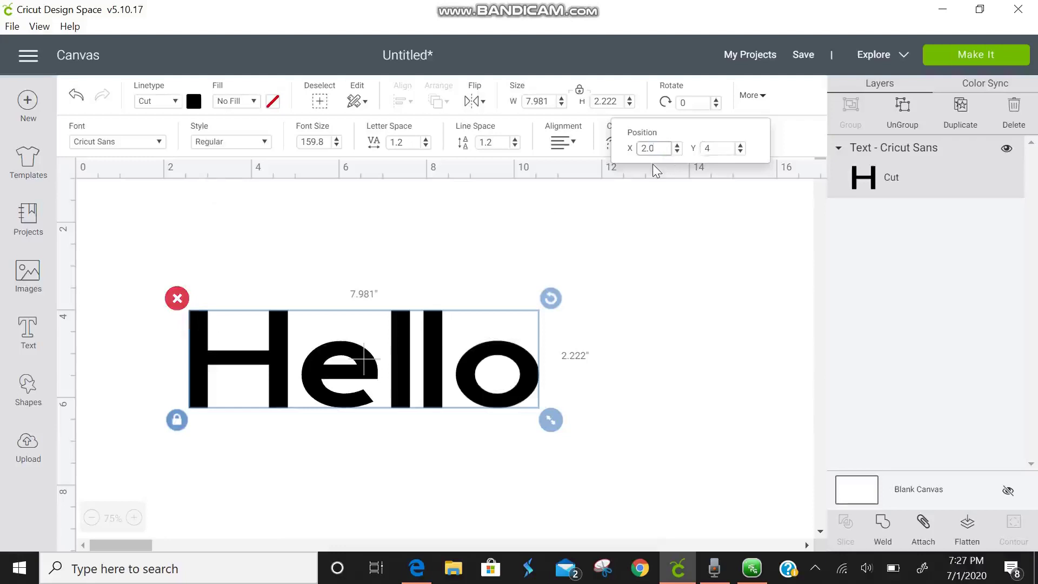
{"action": "key", "text": "Return"}
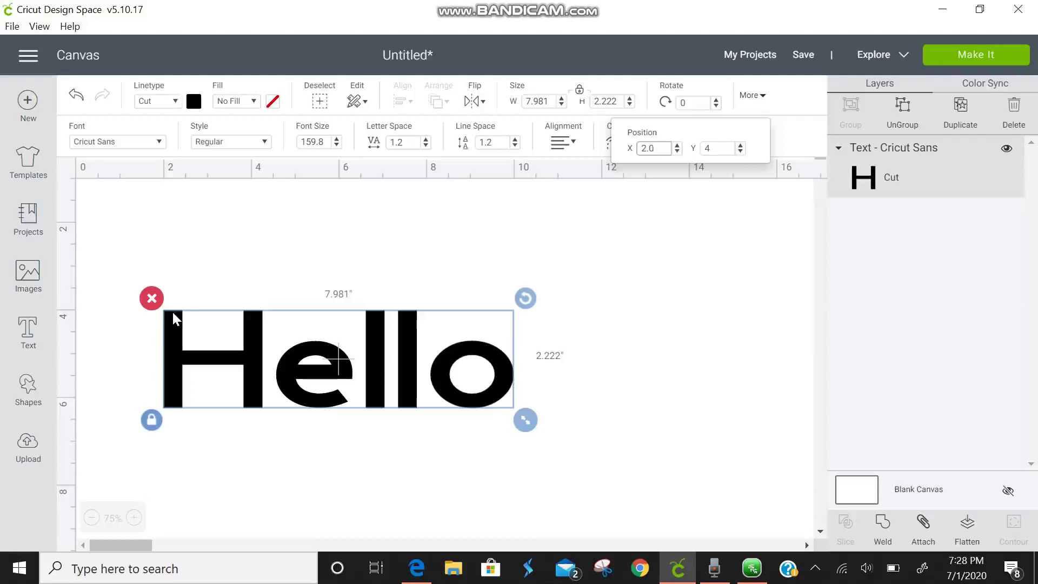
{"action": "left_click", "coordinate": [585, 230]}
{"action": "left_click", "coordinate": [399, 376]}
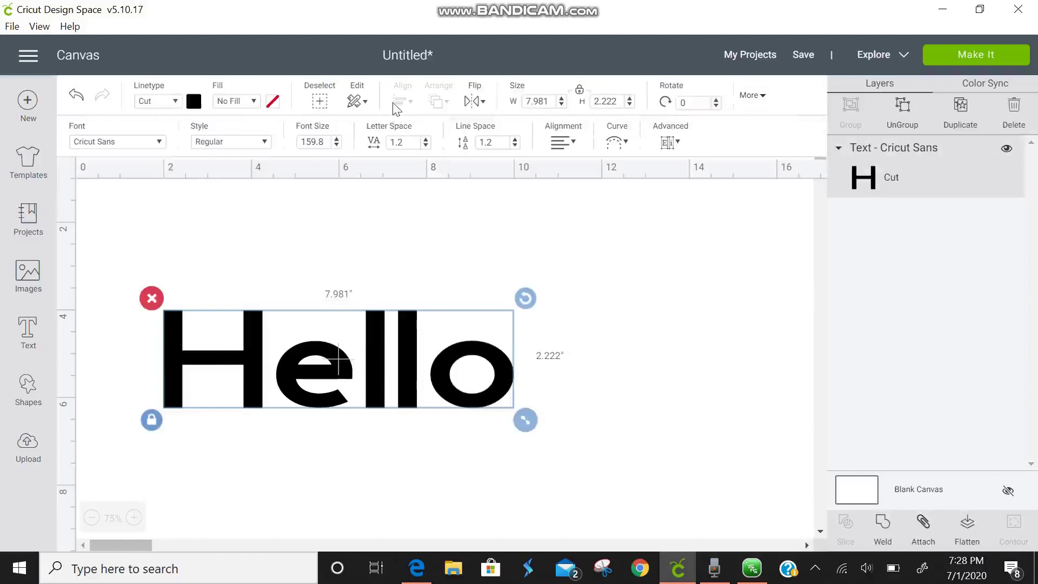
Change the Hello text's font to the $4.99 writing font Adalaide from the list of all fonts
{"action": "left_click", "coordinate": [392, 325]}
{"action": "left_click", "coordinate": [373, 360]}
{"action": "left_click", "coordinate": [124, 146]}
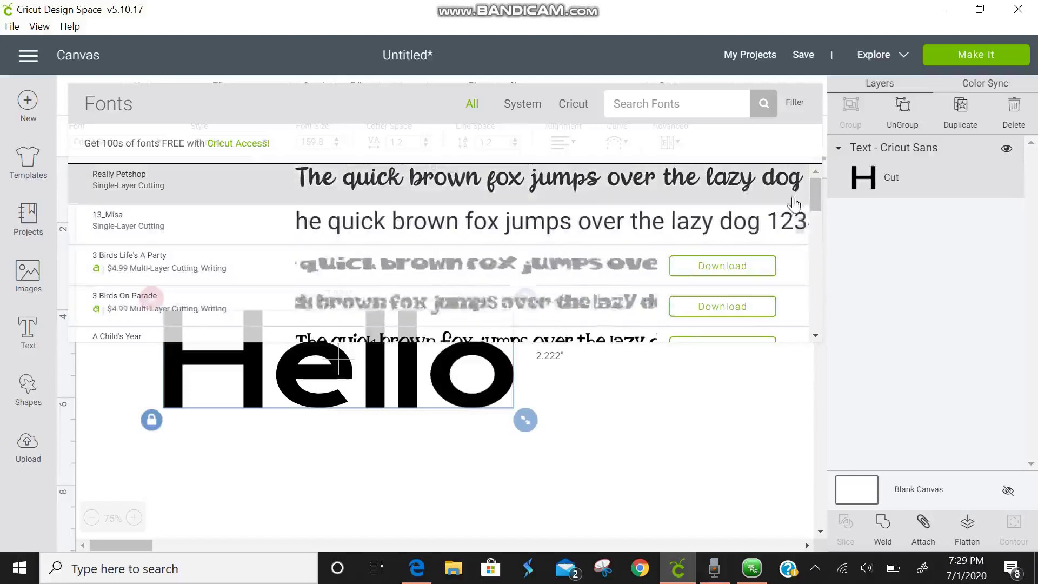
{"action": "left_click_drag", "start_coordinate": [815, 188], "coordinate": [828, 246]}
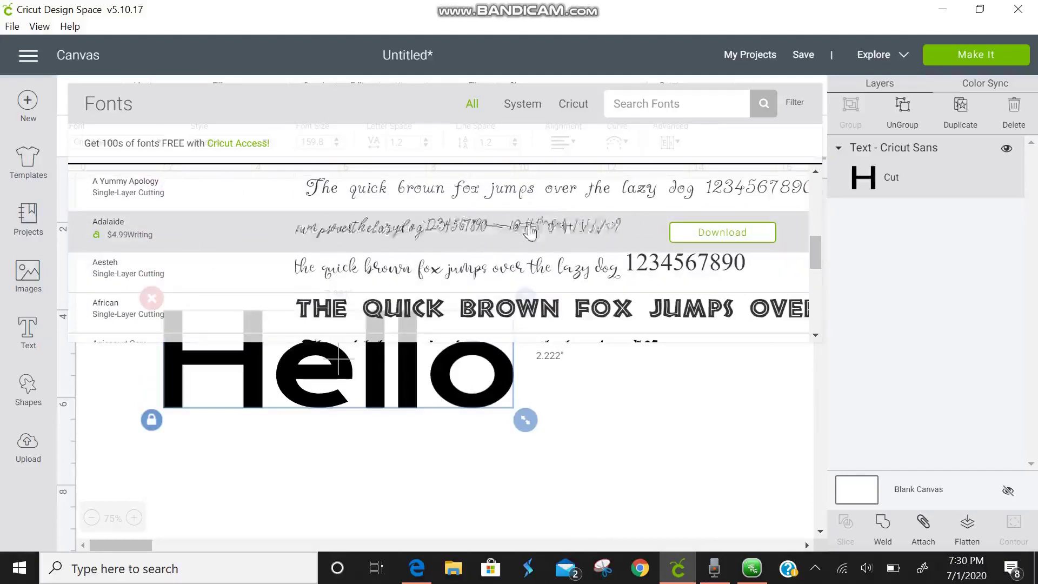
{"action": "left_click", "coordinate": [690, 237]}
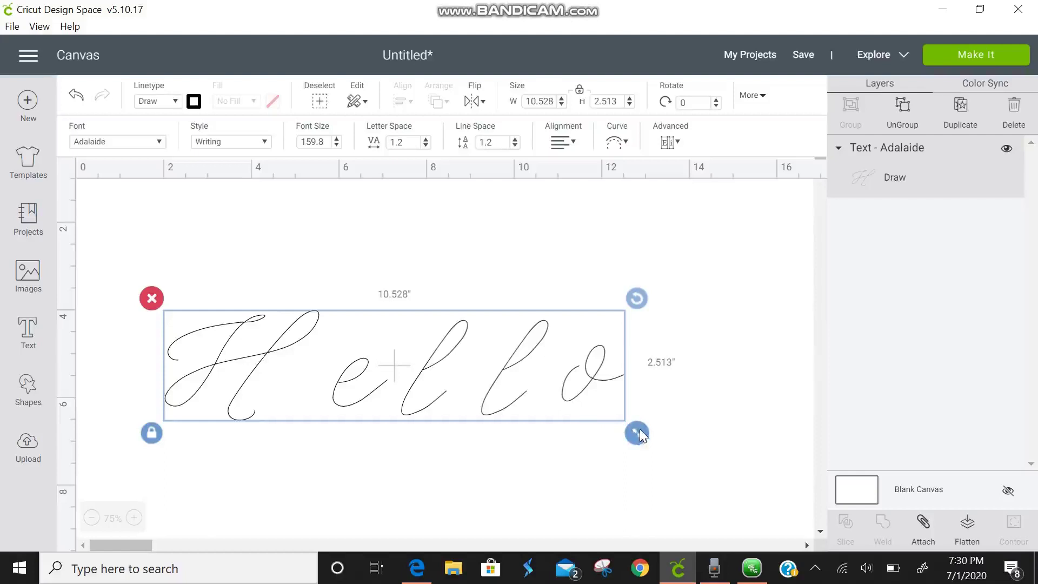
Preview the project on the cutting mat to check its total cost, and return to the canvas without checking out
{"action": "left_click", "coordinate": [966, 53]}
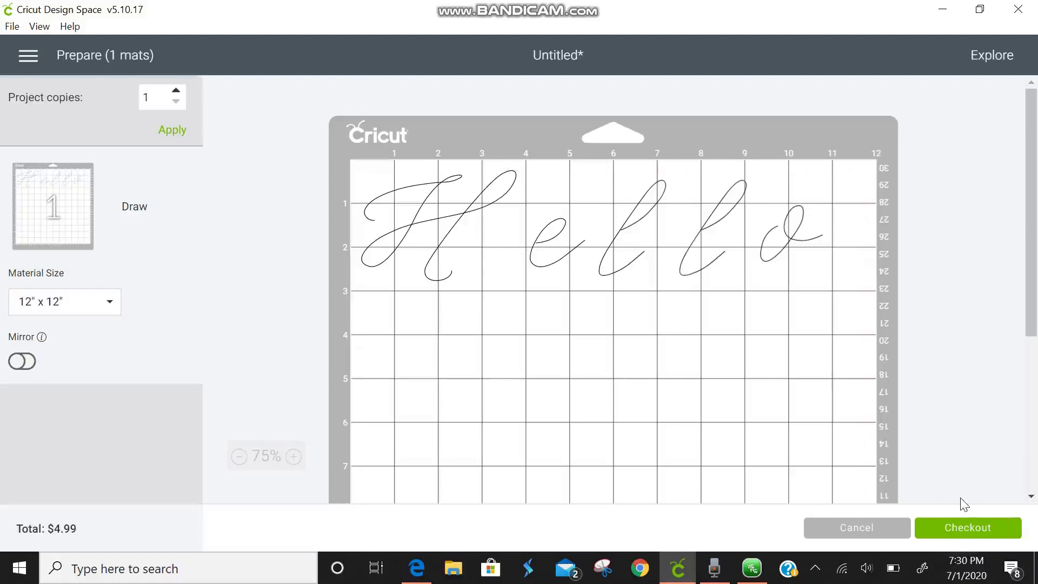
{"action": "left_click", "coordinate": [857, 528]}
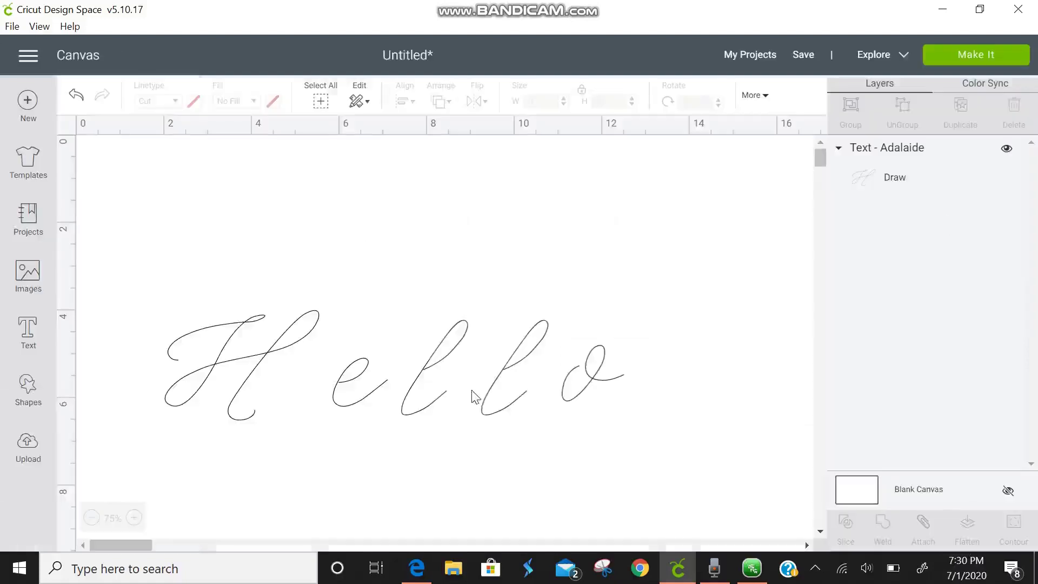
Restrict the font list to system fonts and change the Hello text's font to 13_Misa
{"action": "left_click", "coordinate": [254, 355]}
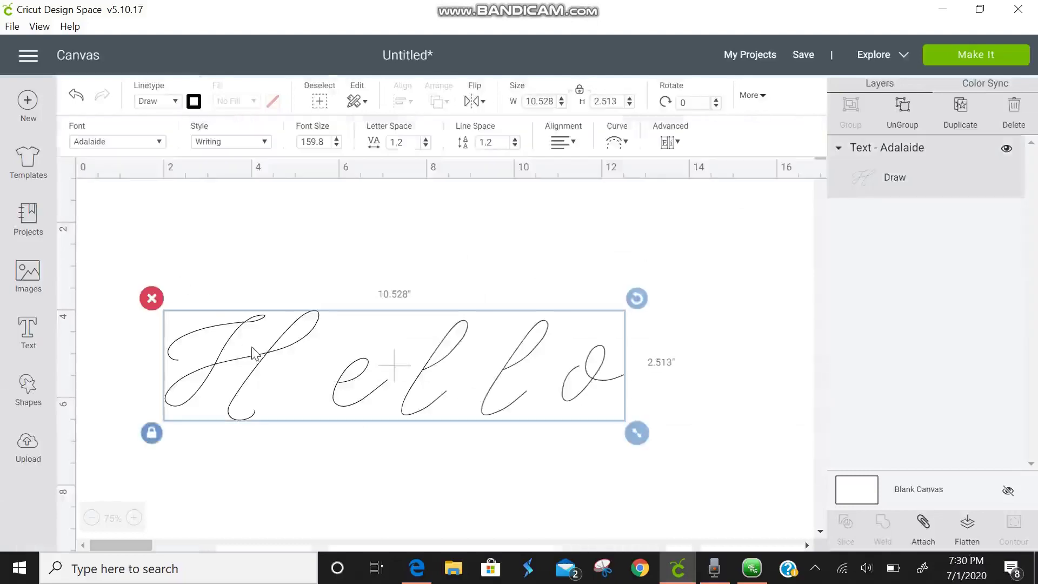
{"action": "left_click", "coordinate": [136, 148]}
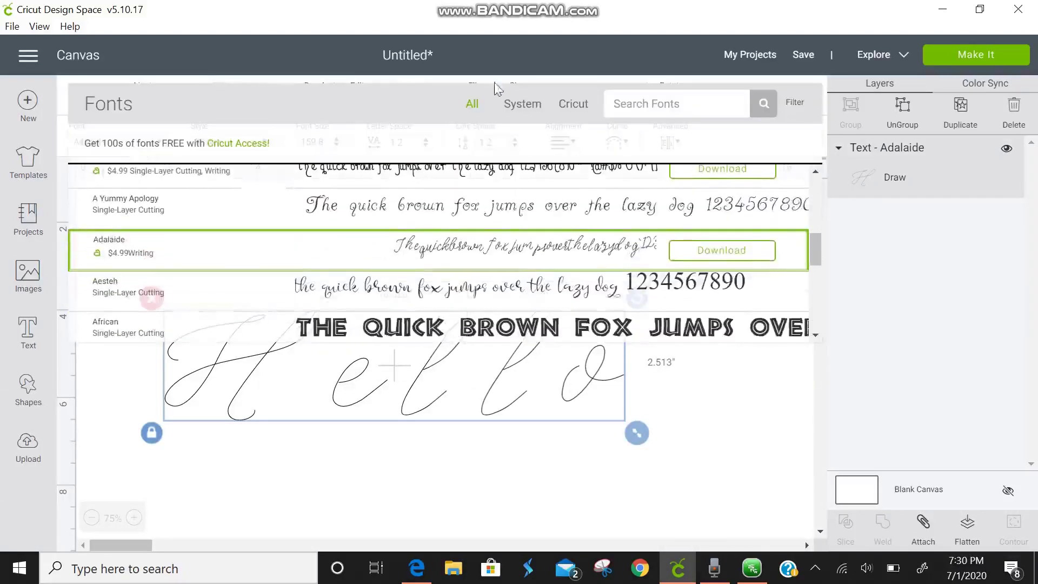
{"action": "left_click", "coordinate": [520, 107]}
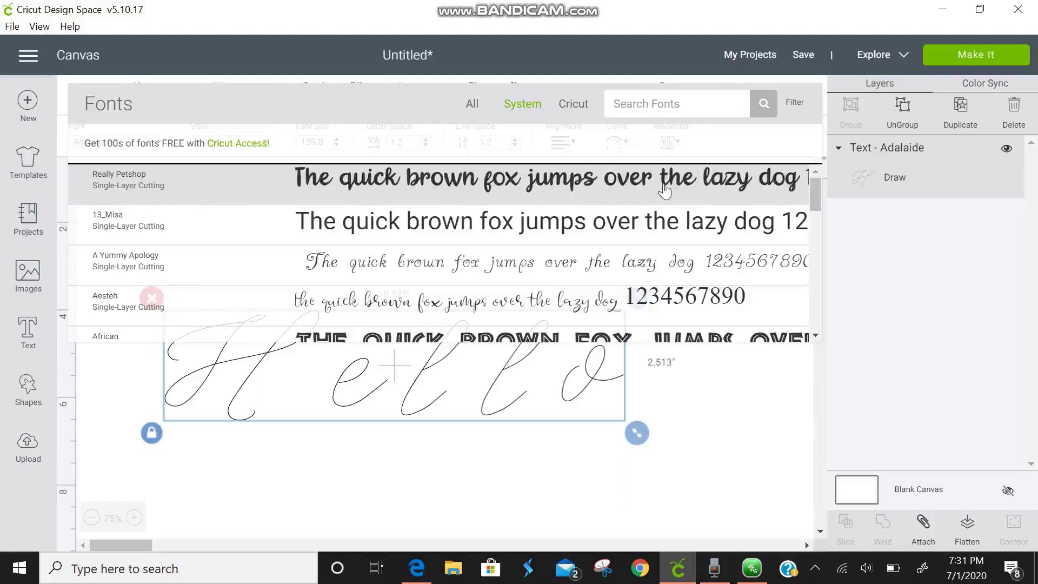
{"action": "left_click_drag", "start_coordinate": [812, 196], "coordinate": [813, 224]}
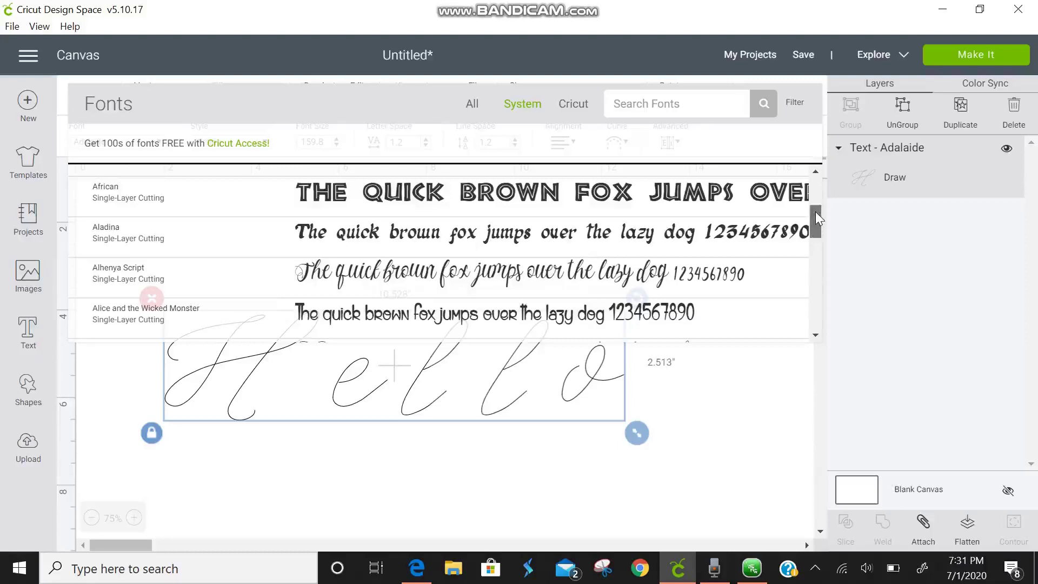
{"action": "scroll", "coordinate": [815, 218], "scroll_direction": "up", "scroll_amount": 3}
{"action": "left_click", "coordinate": [651, 230]}
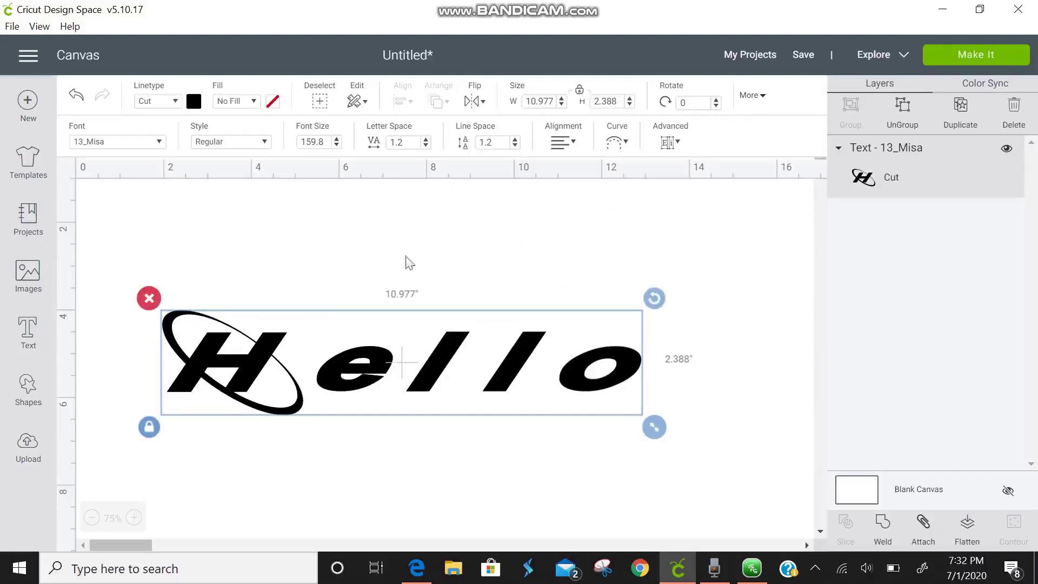
Change the Hello text's font to the system font Andallan and enlarge it to about 9.2 by 2.3 inches
{"action": "left_click", "coordinate": [160, 143]}
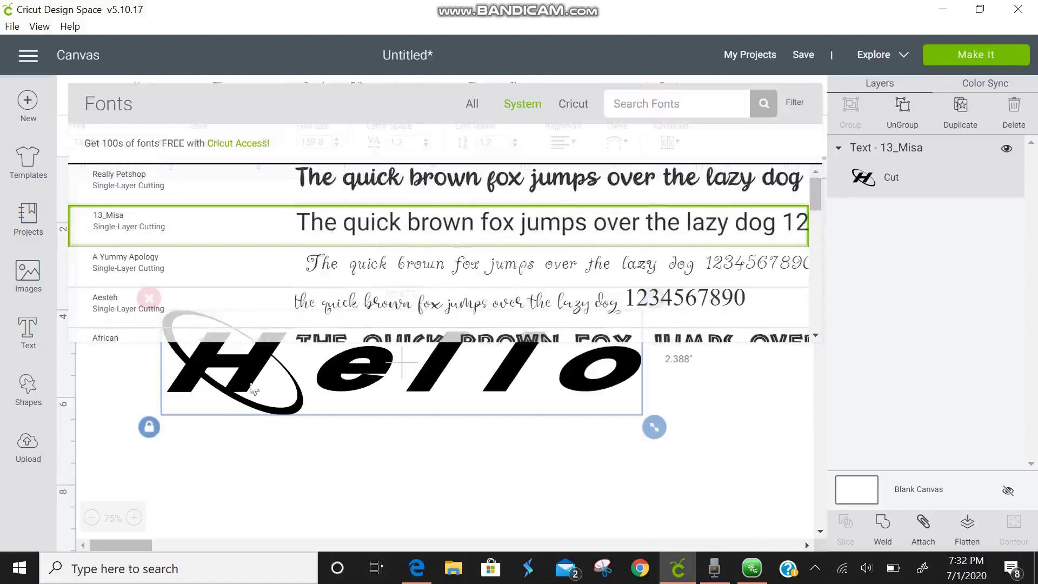
{"action": "left_click_drag", "start_coordinate": [816, 189], "coordinate": [822, 257]}
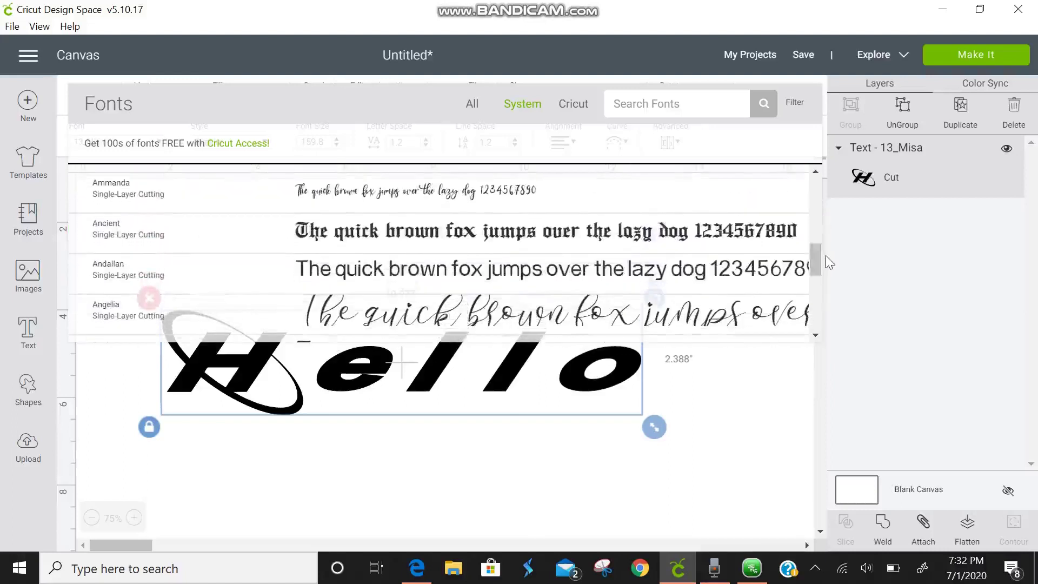
{"action": "left_click", "coordinate": [732, 277]}
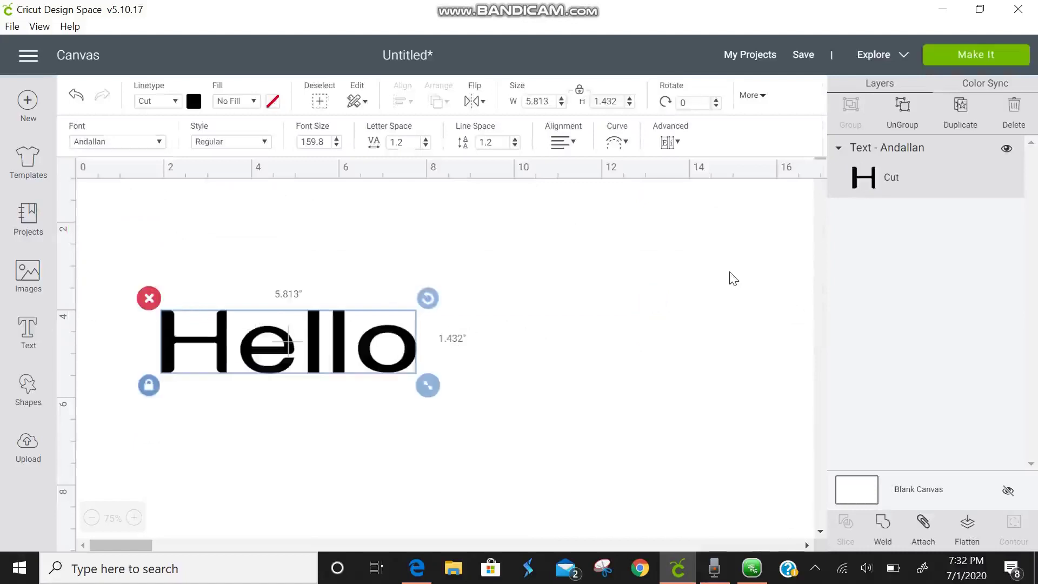
{"action": "left_click_drag", "start_coordinate": [429, 387], "coordinate": [574, 473]}
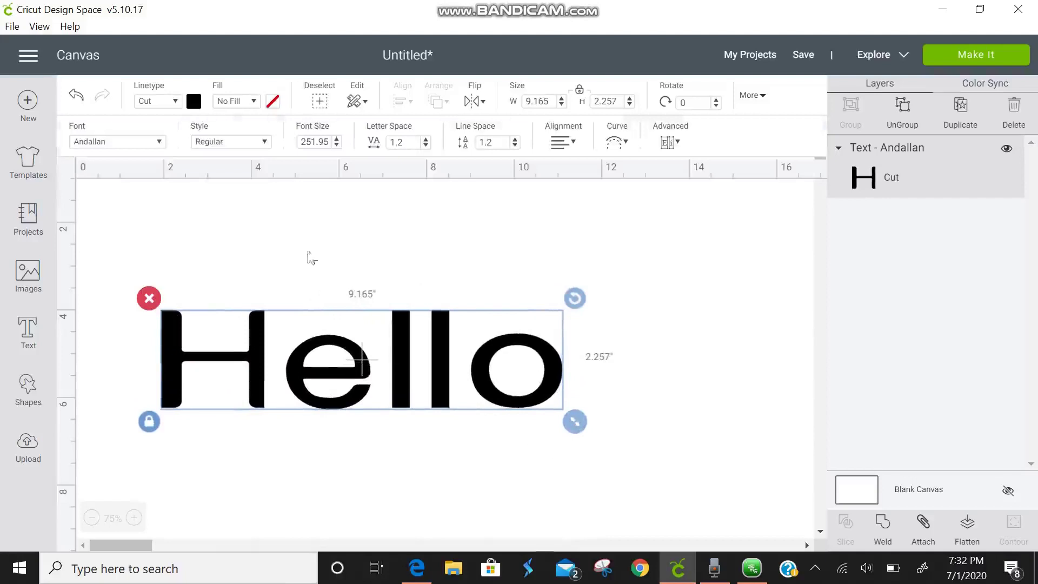
Try the Bold, Italic and Bold Italic styles on the Hello text and return it to Regular
{"action": "left_click", "coordinate": [265, 144]}
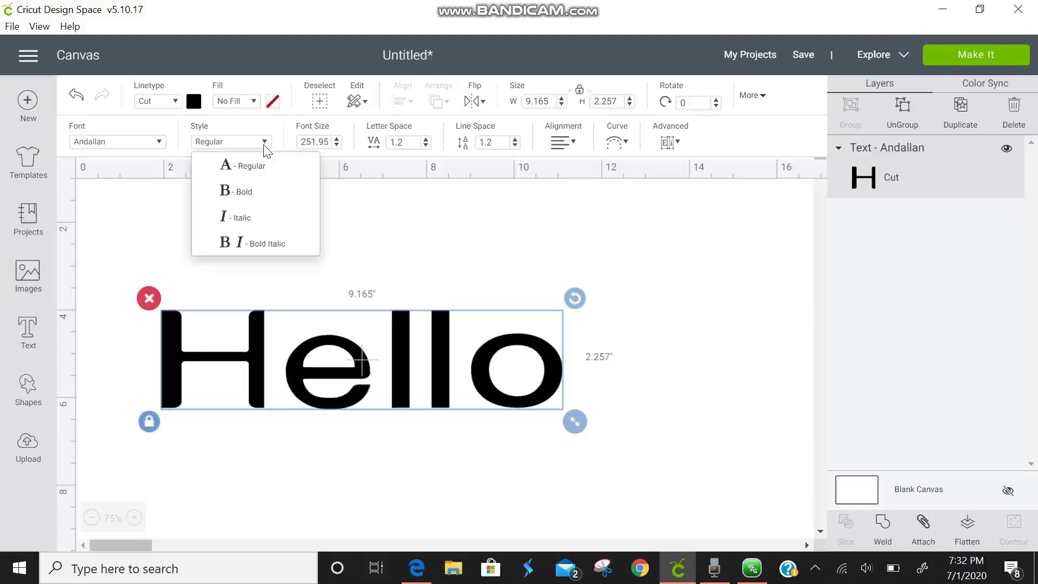
{"action": "left_click", "coordinate": [249, 195]}
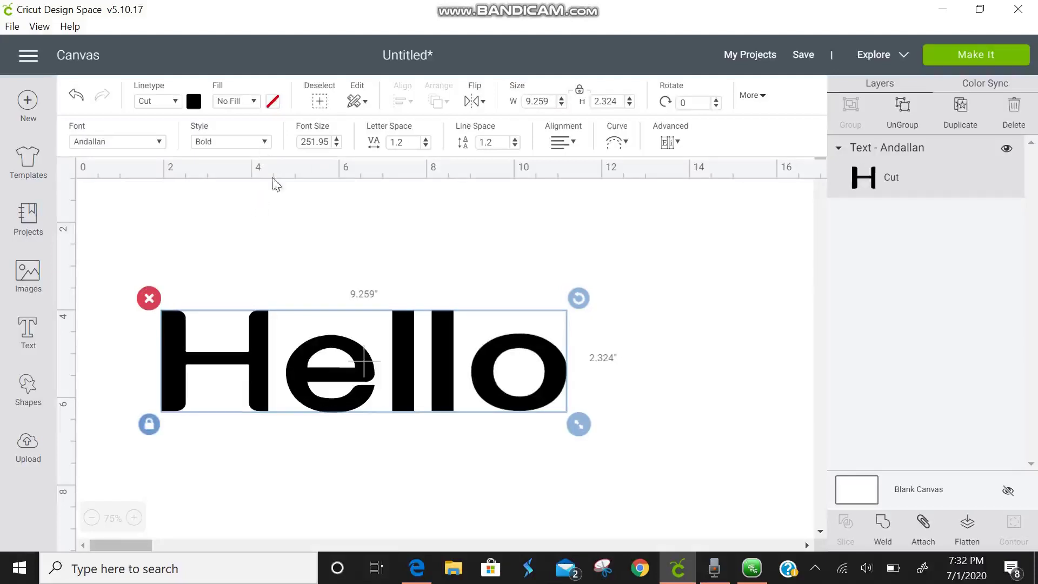
{"action": "left_click", "coordinate": [281, 223]}
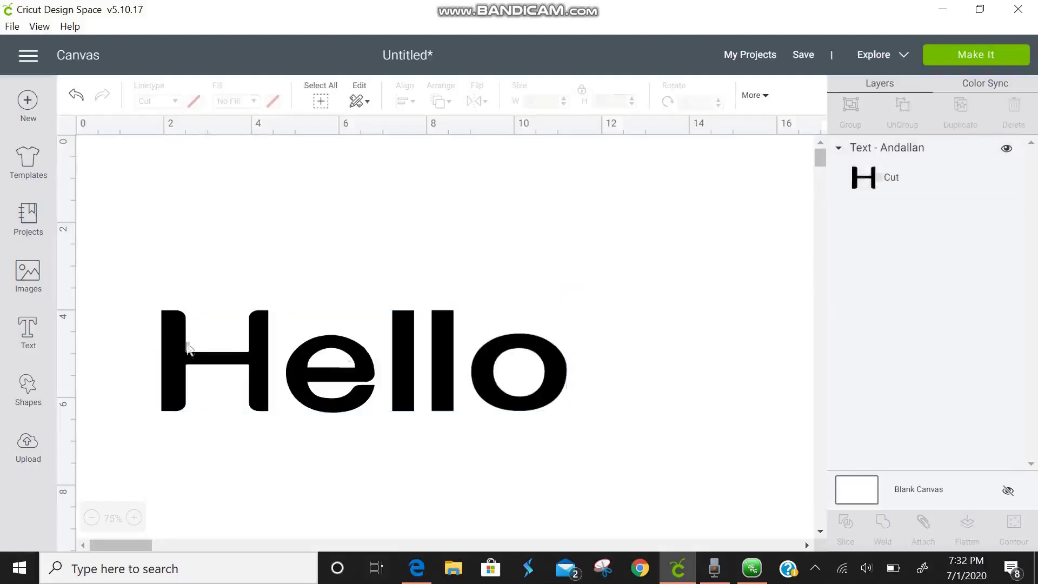
{"action": "left_click_drag", "start_coordinate": [143, 341], "coordinate": [584, 390]}
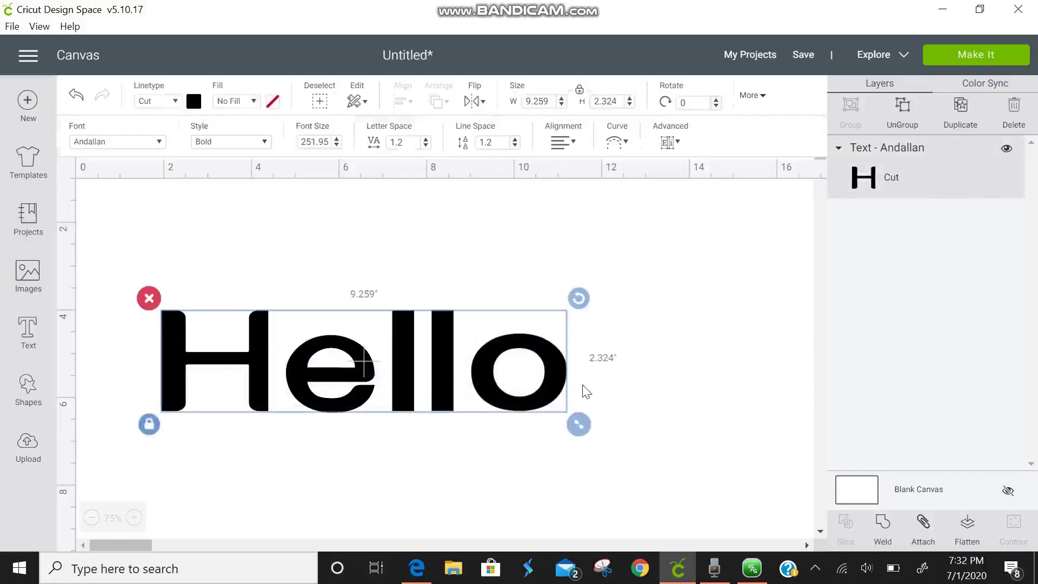
{"action": "left_click", "coordinate": [263, 144]}
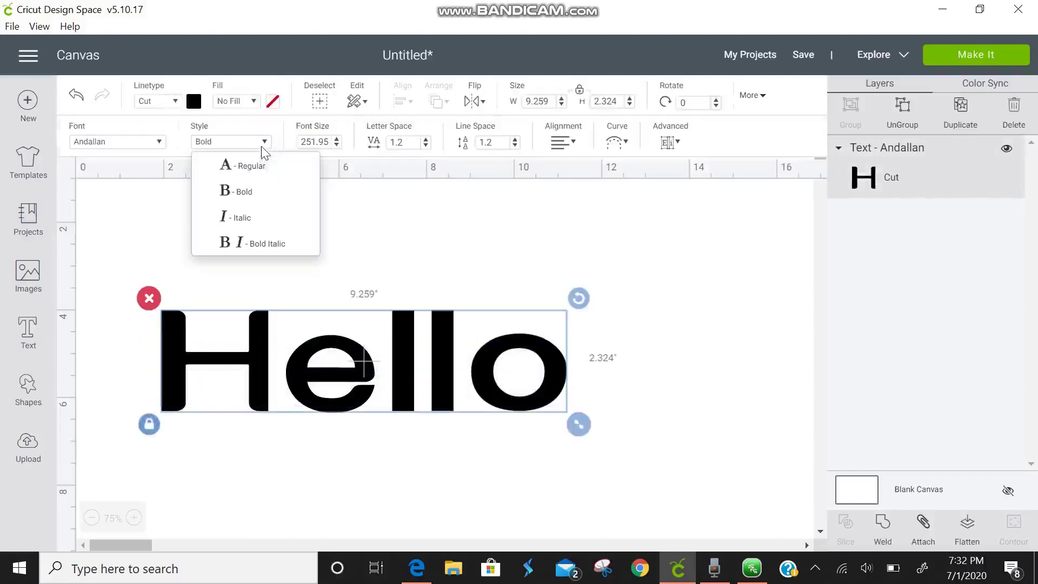
{"action": "left_click", "coordinate": [263, 217]}
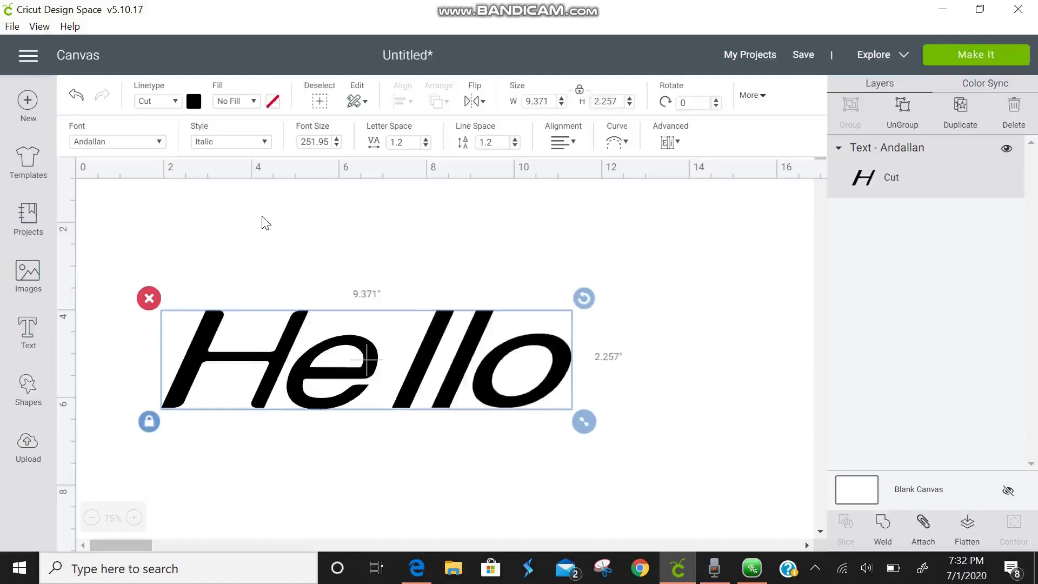
{"action": "left_click", "coordinate": [266, 145]}
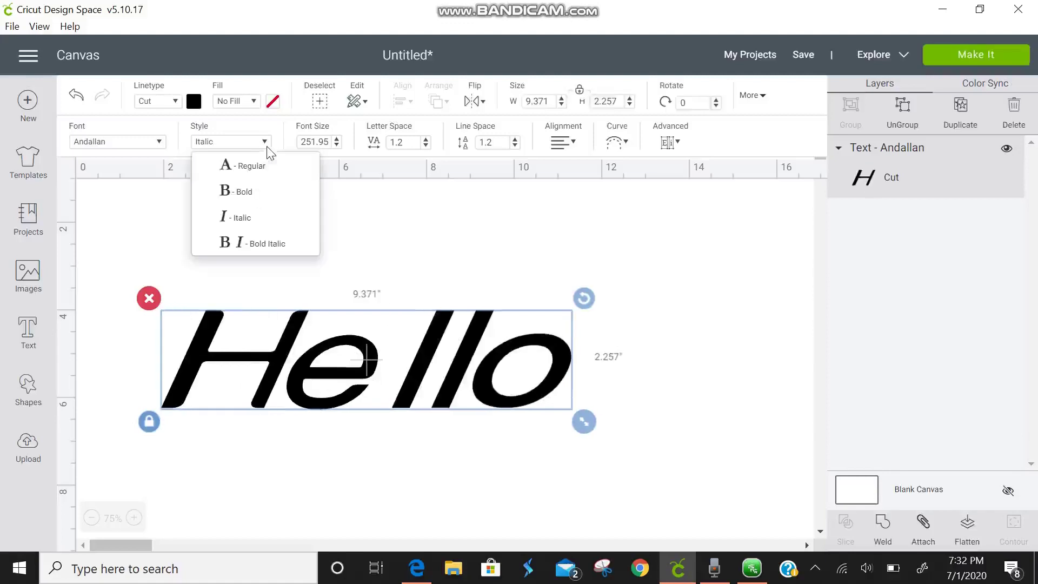
{"action": "left_click", "coordinate": [275, 243]}
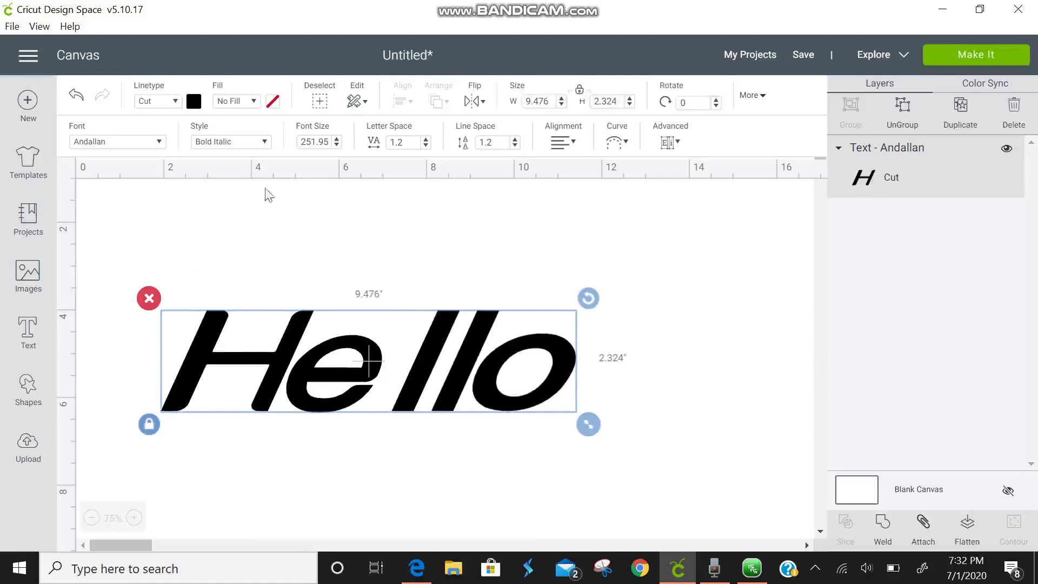
{"action": "left_click", "coordinate": [266, 142]}
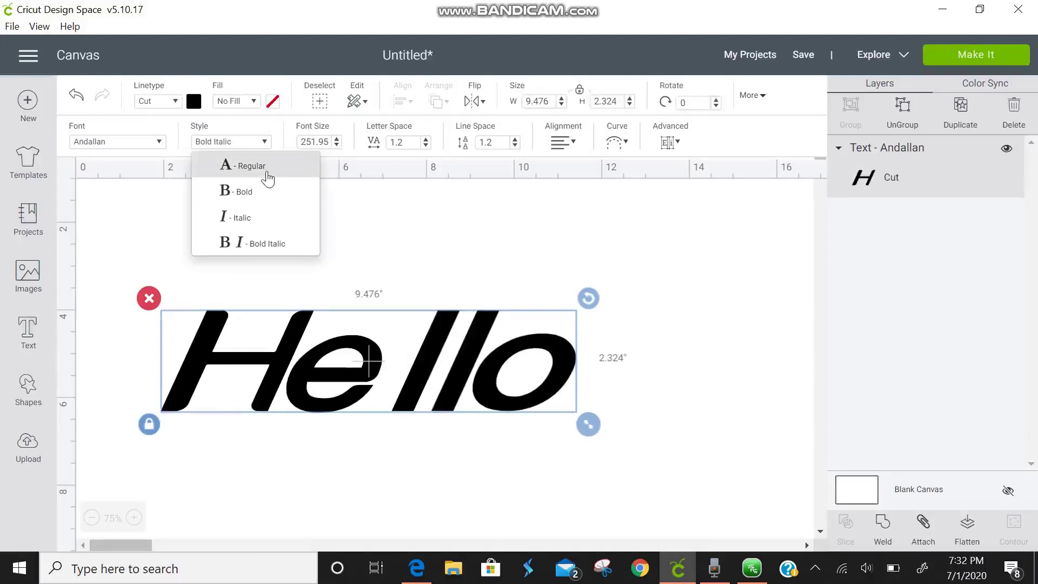
{"action": "left_click", "coordinate": [265, 171]}
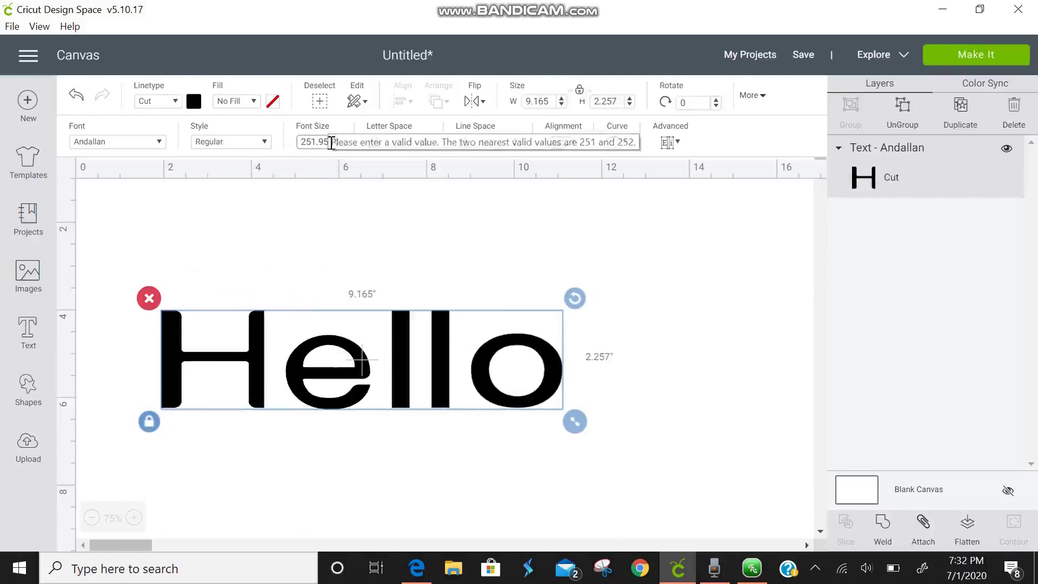
Set the Hello text's font size to 16, and scale it back up proportionally to about 11.9 by 2.9 inches
{"action": "left_click_drag", "start_coordinate": [331, 142], "coordinate": [298, 140]}
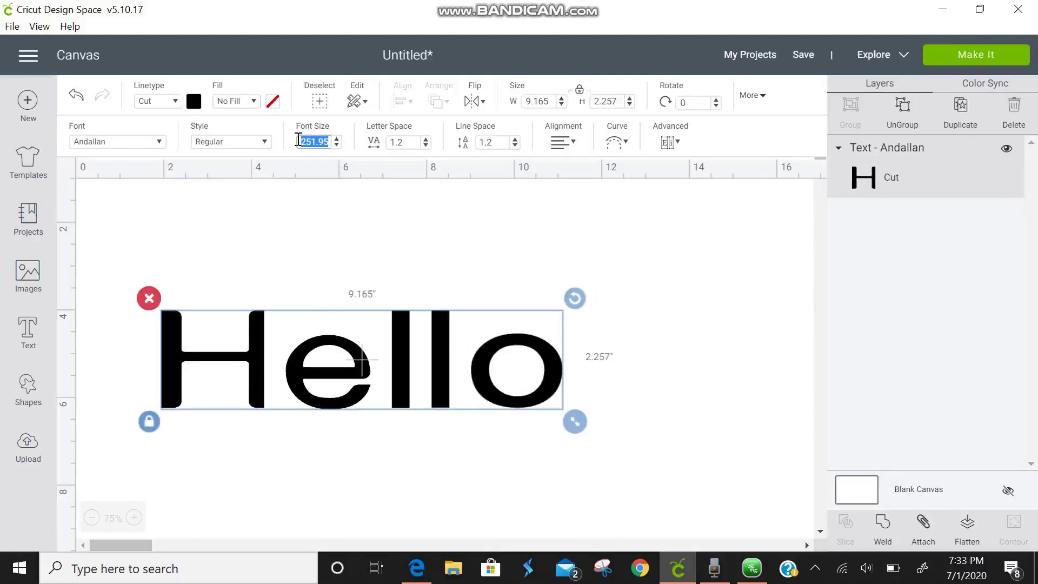
{"action": "type", "text": "16"}
{"action": "key", "text": "Return"}
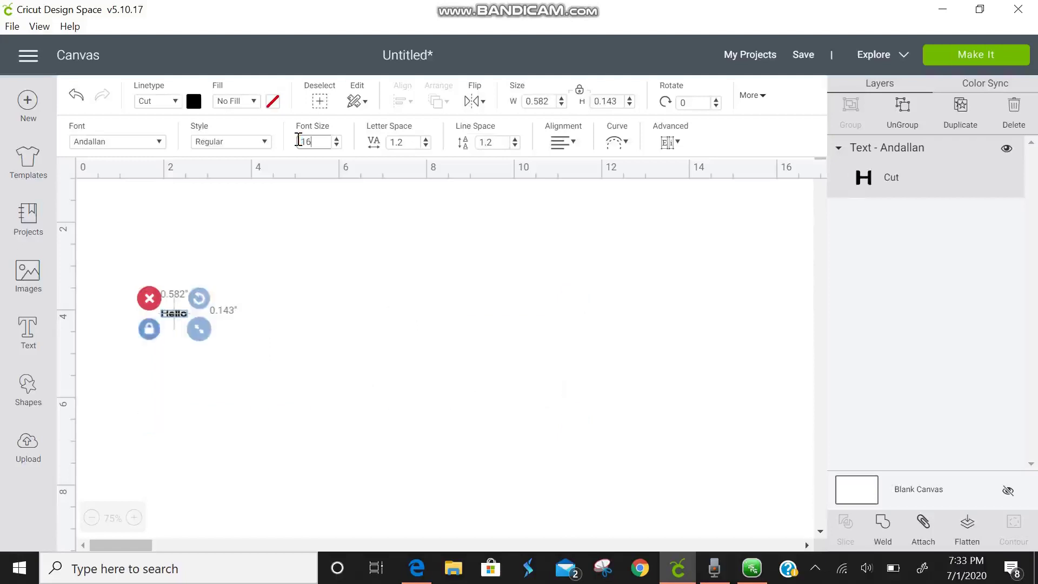
{"action": "left_click_drag", "start_coordinate": [200, 329], "coordinate": [400, 471]}
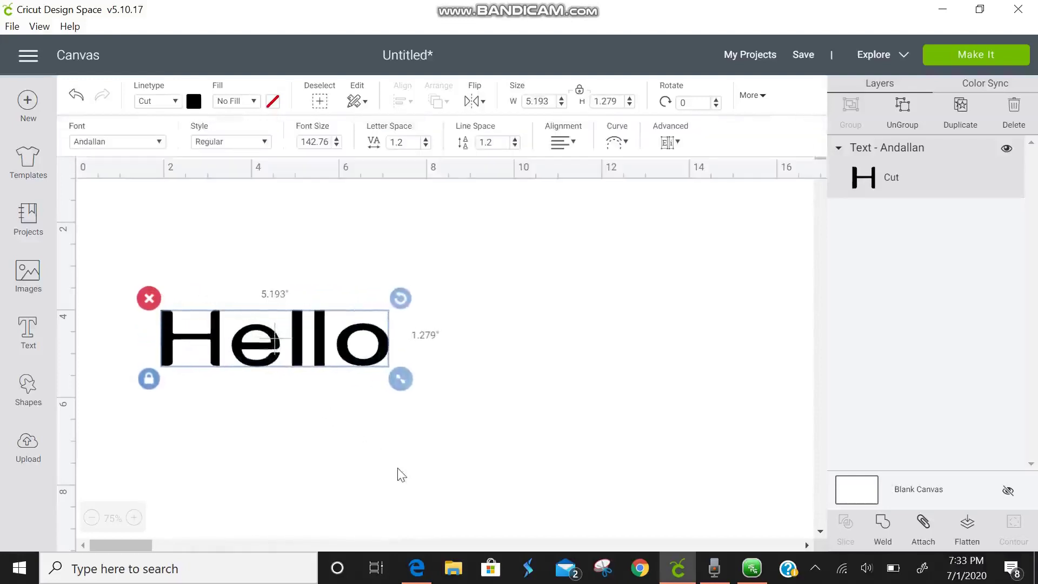
{"action": "left_click_drag", "start_coordinate": [401, 384], "coordinate": [549, 519]}
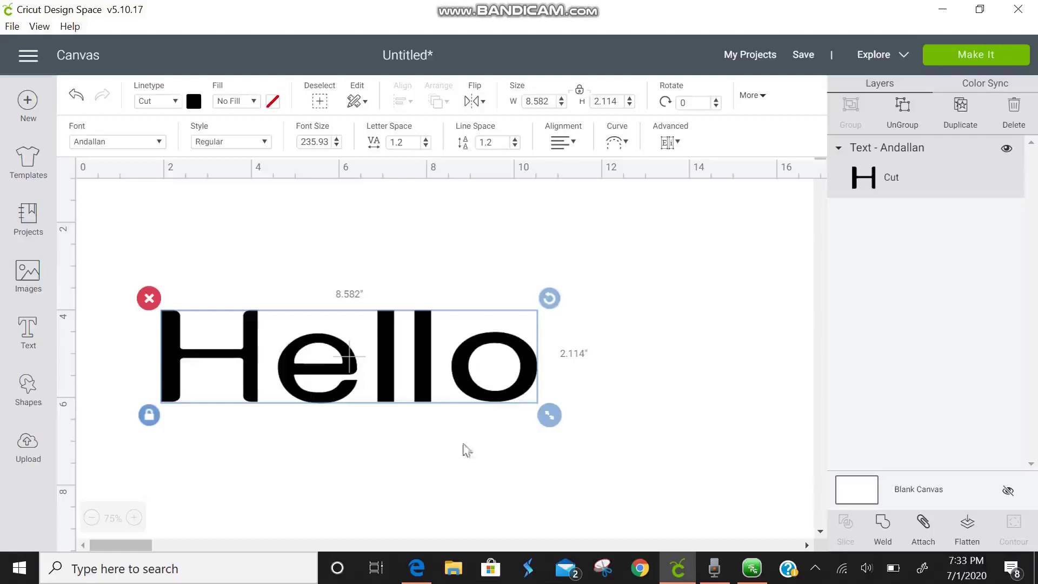
{"action": "left_click_drag", "start_coordinate": [550, 416], "coordinate": [698, 514]}
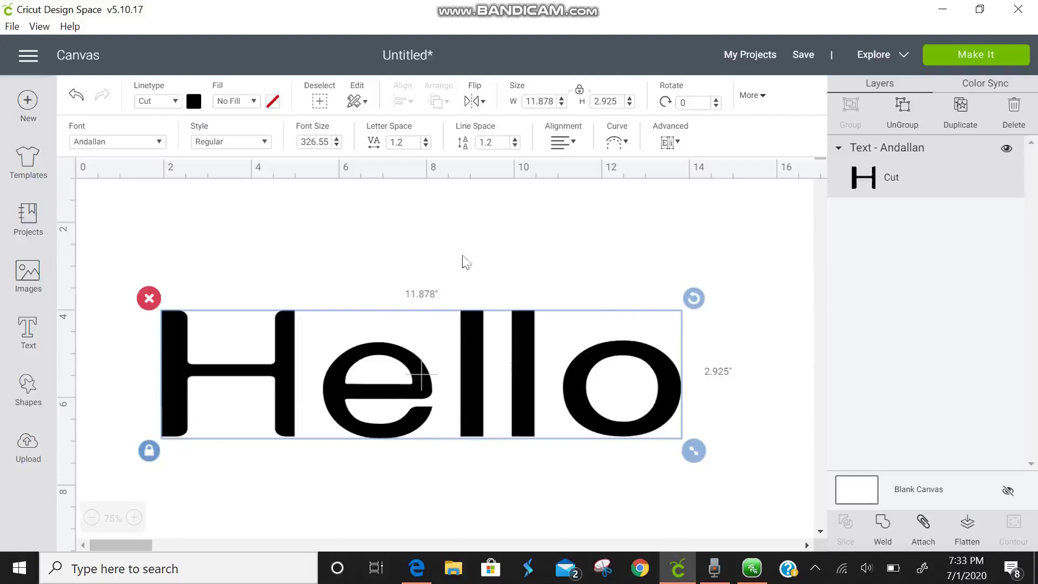
Unlock the Hello text's proportions and stretch it freely to about 11.1 by 4.2 inches
{"action": "left_click", "coordinate": [149, 456]}
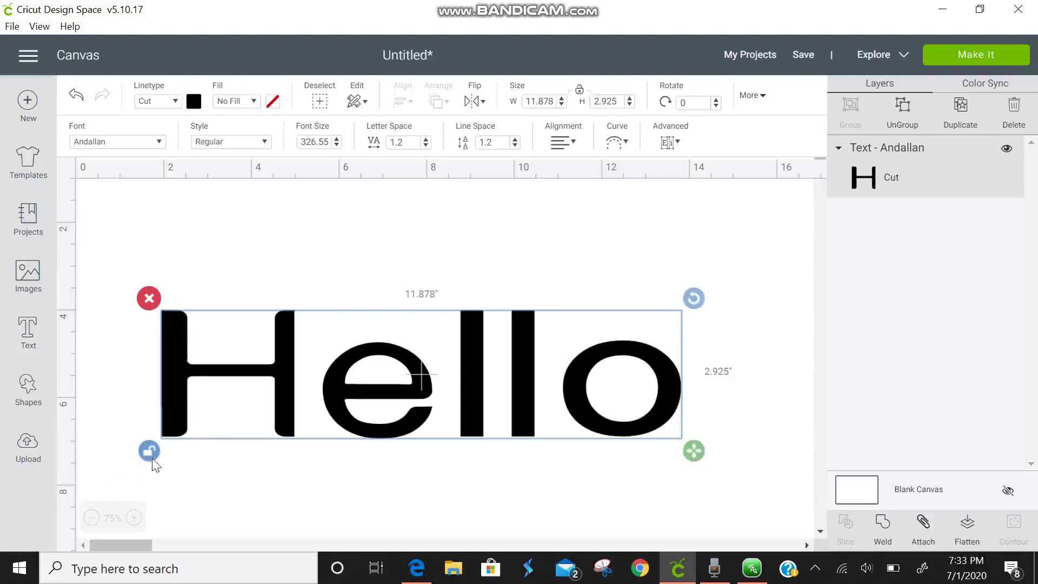
{"action": "left_click_drag", "start_coordinate": [691, 447], "coordinate": [451, 470]}
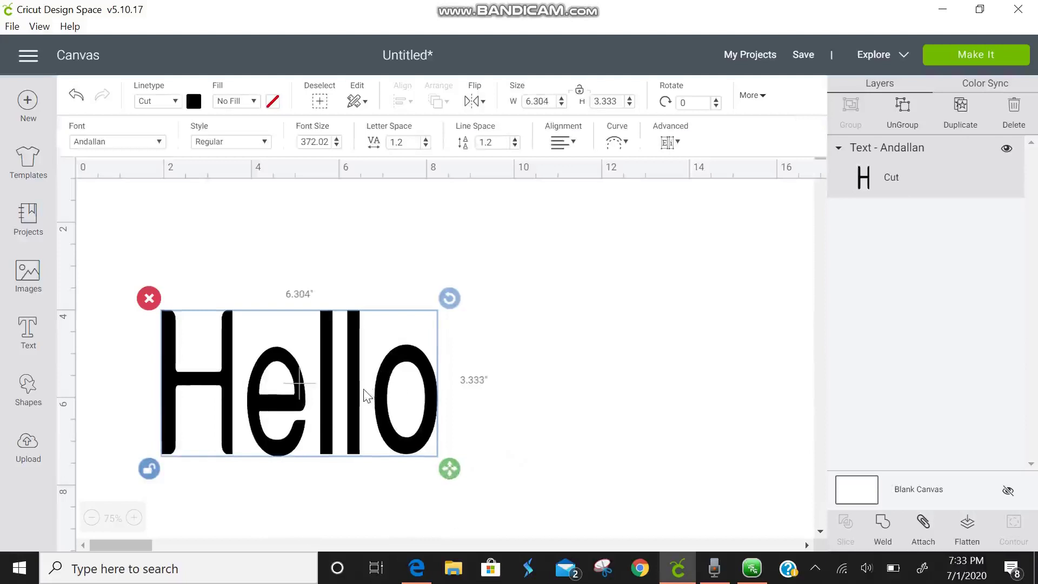
{"action": "left_click_drag", "start_coordinate": [454, 470], "coordinate": [662, 489]}
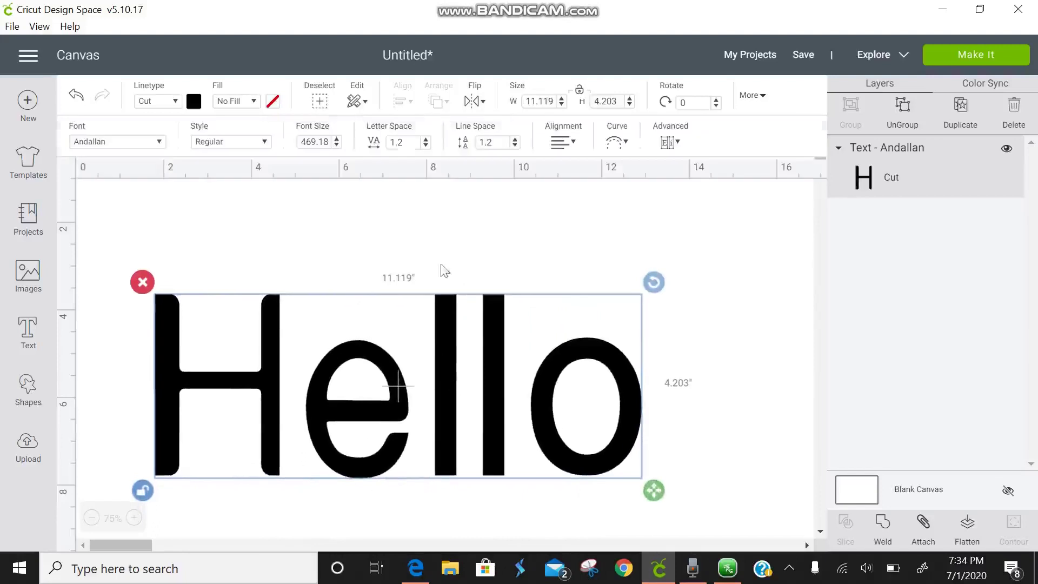
Reduce the Hello text's letter spacing to 0.8
{"action": "left_click", "coordinate": [426, 145]}
{"action": "left_click", "coordinate": [426, 145]}
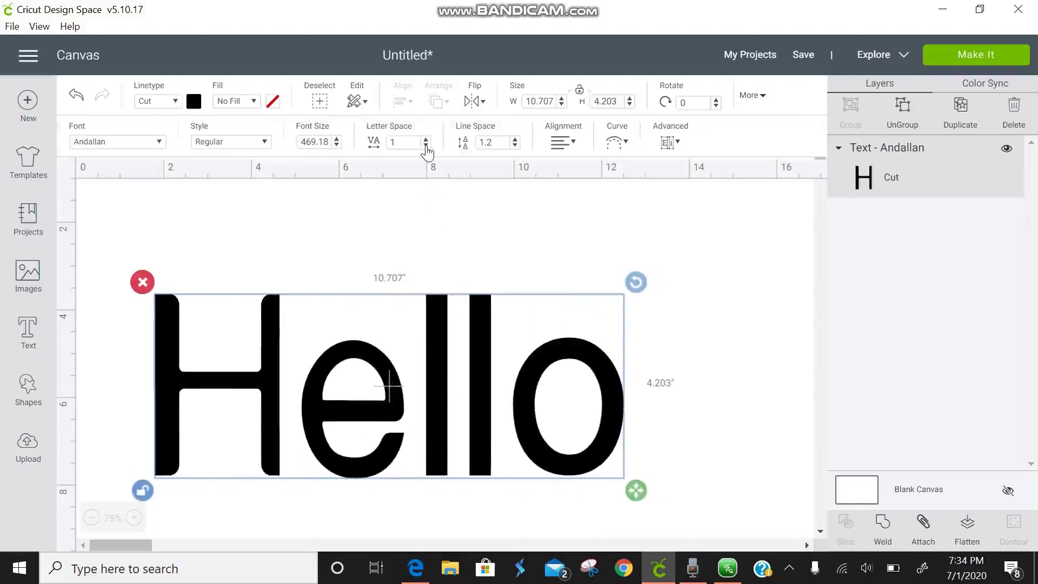
{"action": "left_click", "coordinate": [426, 145]}
{"action": "left_click", "coordinate": [426, 145]}
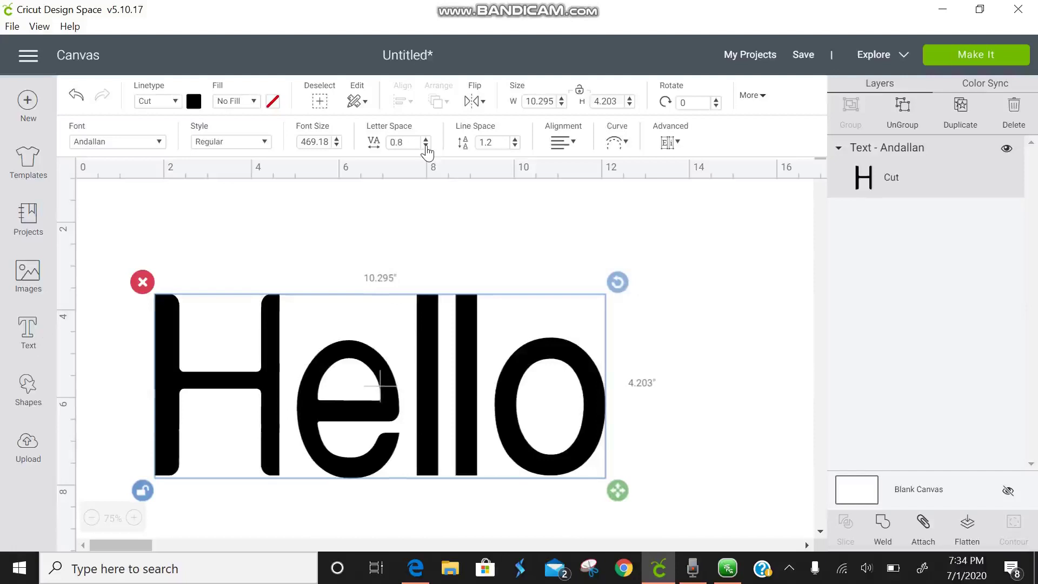
Lock the Hello text's proportions again and move it slightly up and to the right on the canvas
{"action": "left_click", "coordinate": [146, 490]}
{"action": "left_click_drag", "start_coordinate": [396, 442], "coordinate": [431, 413]}
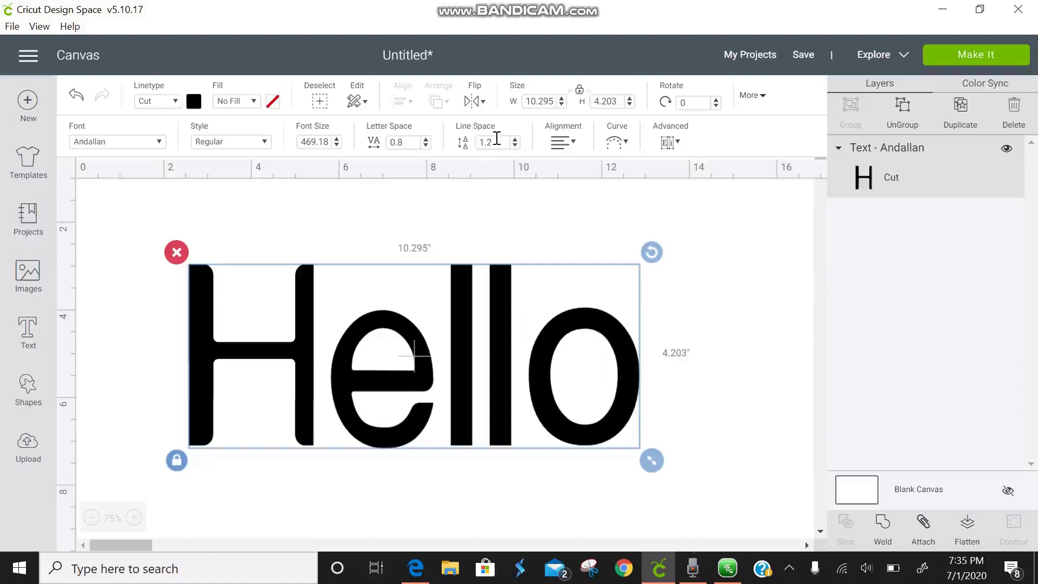
Try the Left, Center and Right alignments on the Hello text and return it to Left
{"action": "left_click", "coordinate": [562, 143]}
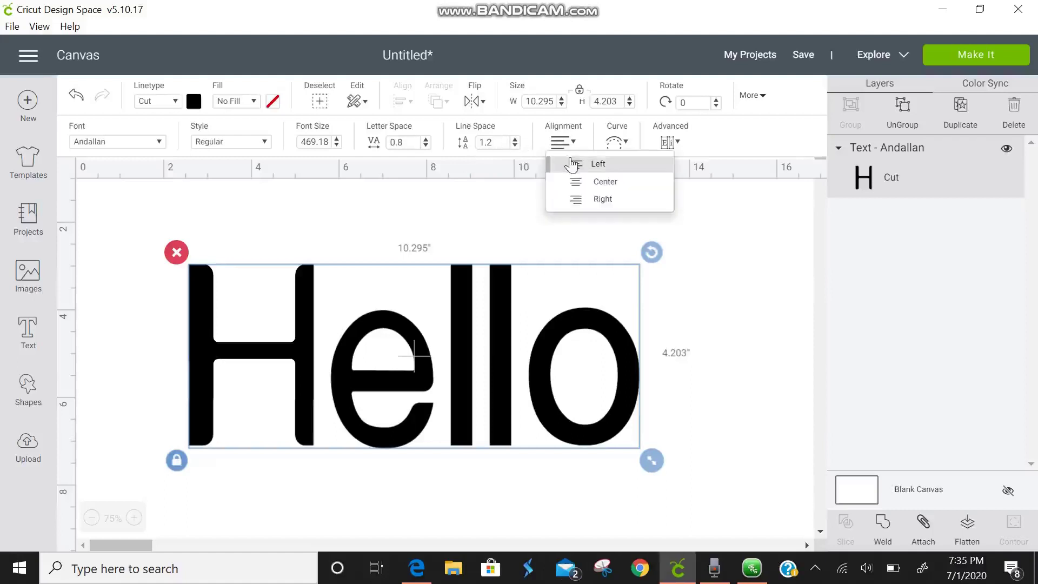
{"action": "left_click", "coordinate": [575, 167]}
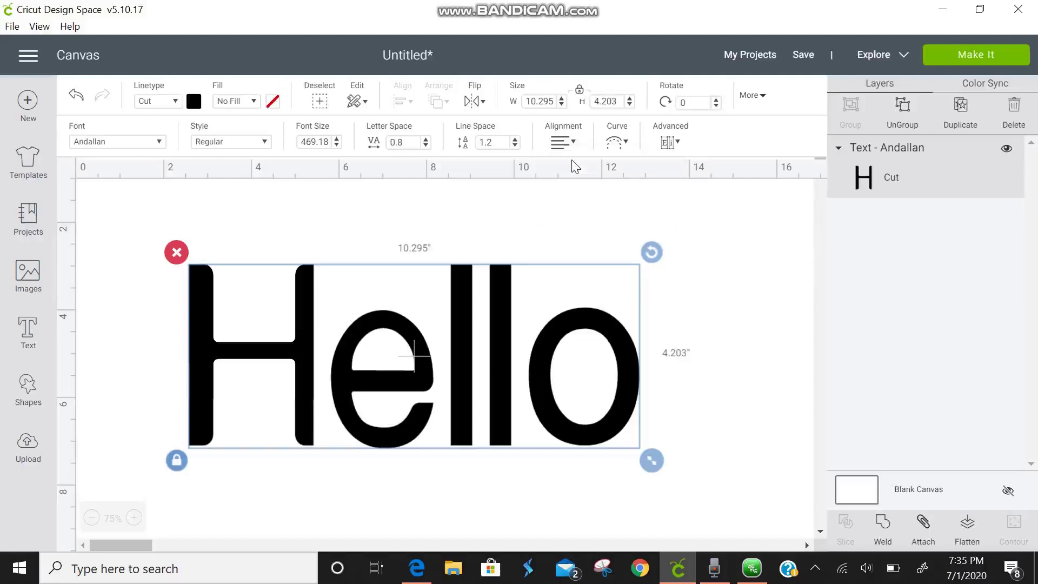
{"action": "left_click", "coordinate": [562, 142]}
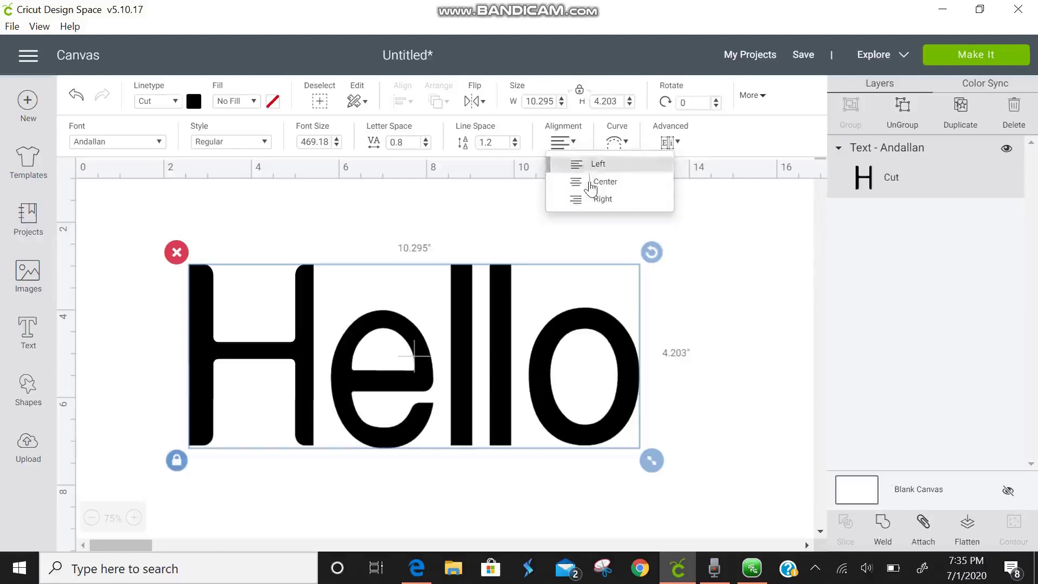
{"action": "left_click", "coordinate": [592, 184]}
{"action": "left_click", "coordinate": [563, 142]}
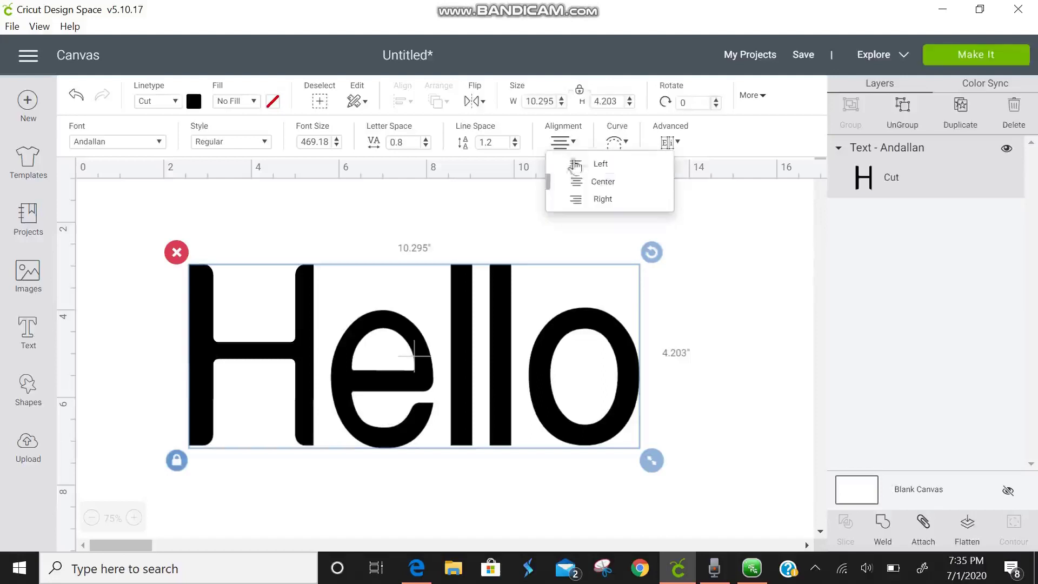
{"action": "left_click", "coordinate": [598, 199]}
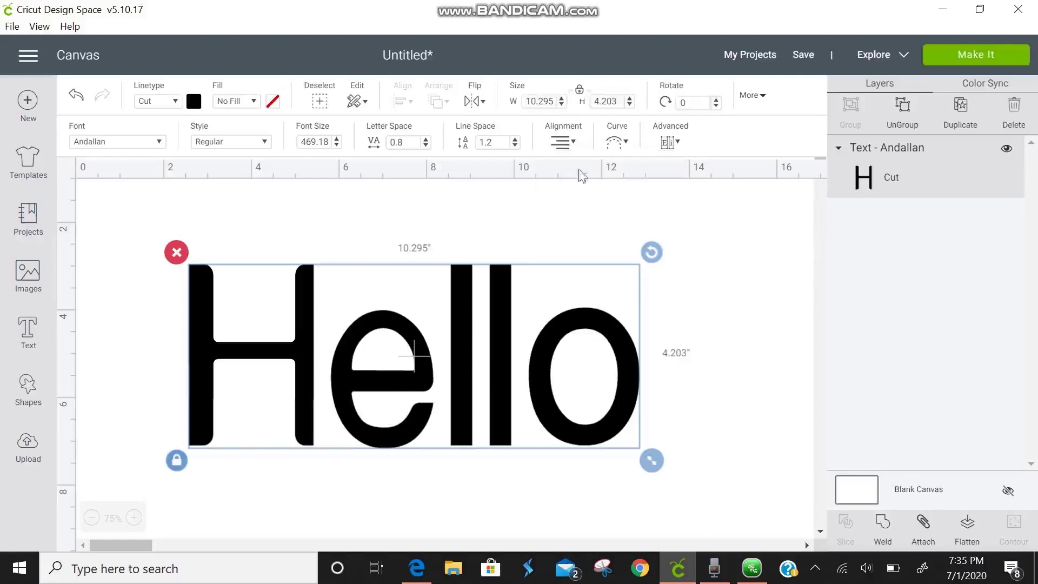
{"action": "left_click", "coordinate": [562, 142]}
{"action": "left_click", "coordinate": [586, 163]}
Shrink the Hello text to about 6.8 by 2.8 inches and extend its wording to "Hello Beautiful", shifting it left on the canvas
{"action": "left_click_drag", "start_coordinate": [651, 460], "coordinate": [498, 398]}
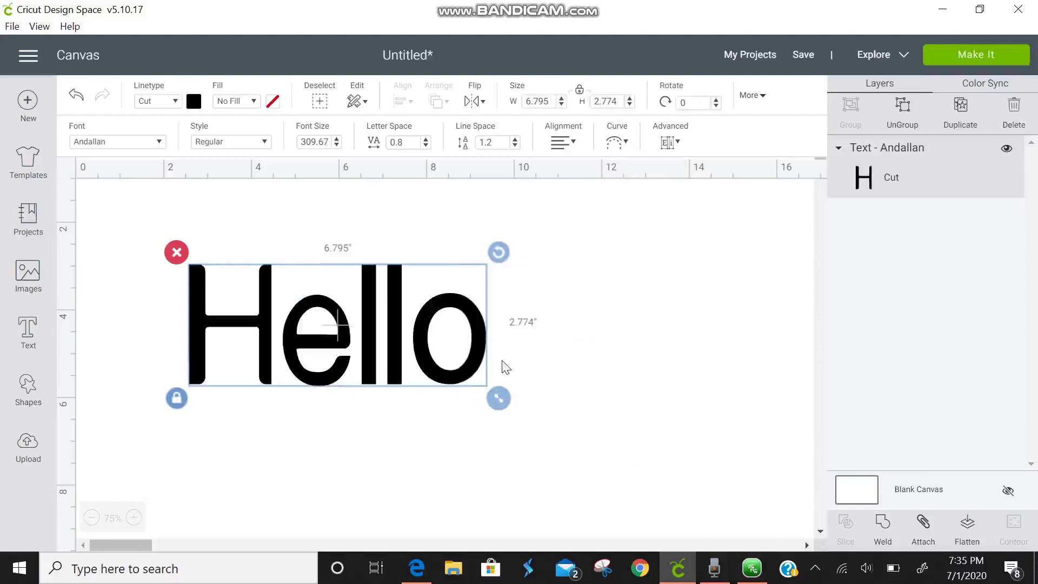
{"action": "double_click", "coordinate": [453, 340]}
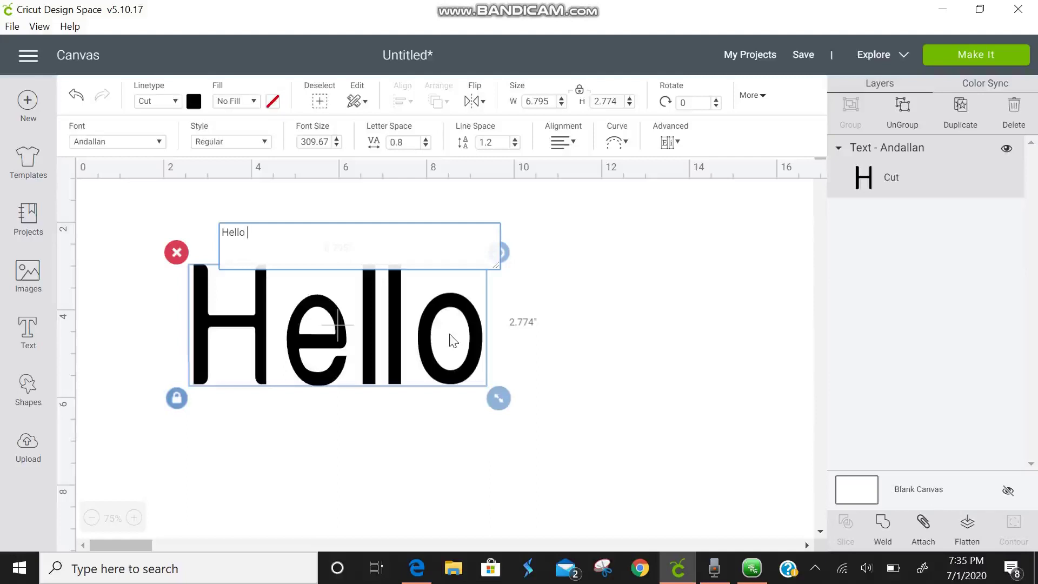
{"action": "type", "text": "Beaut"}
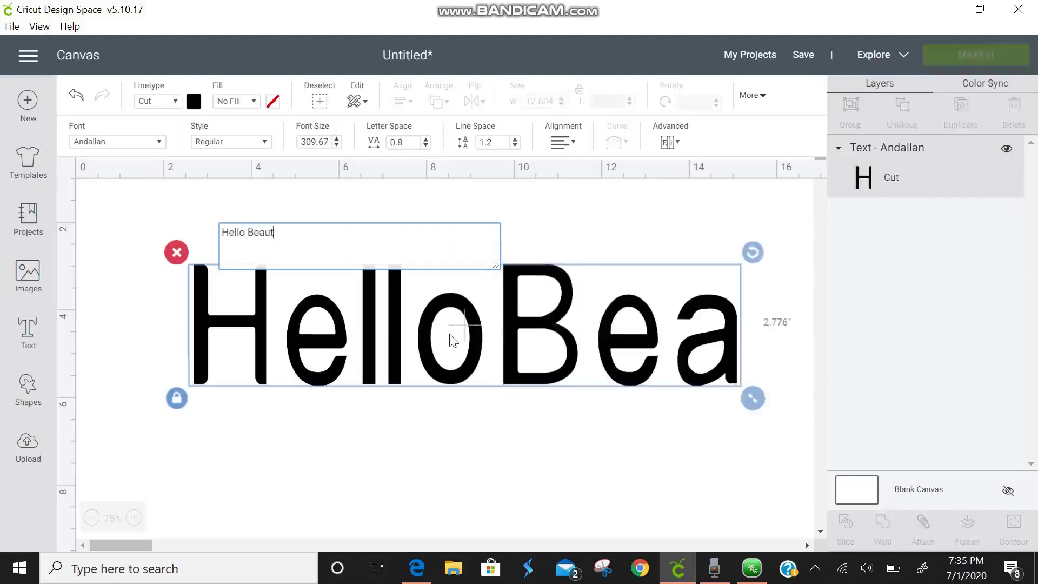
{"action": "type", "text": "iful"}
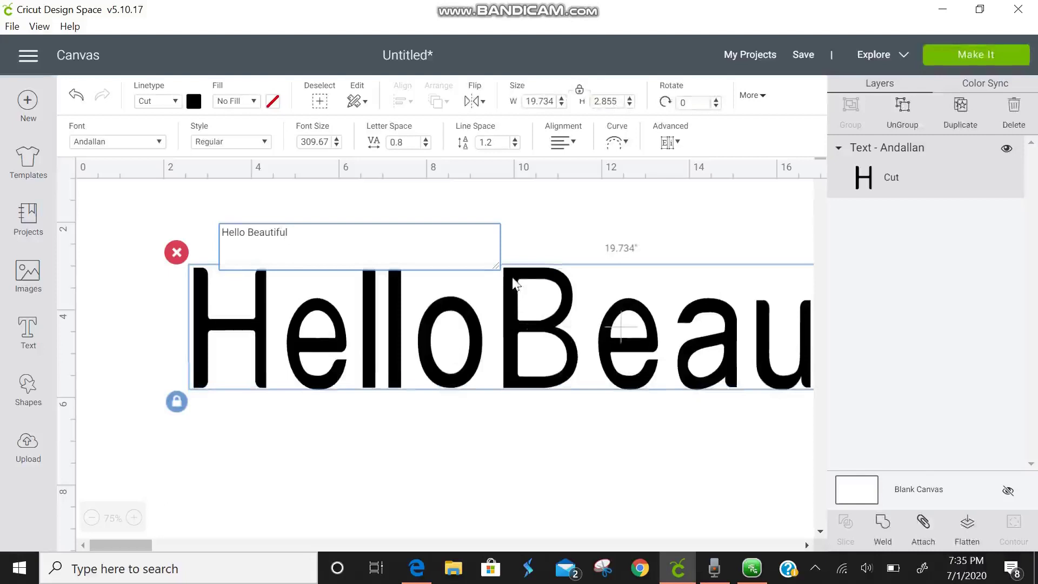
{"action": "left_click_drag", "start_coordinate": [514, 303], "coordinate": [451, 298]}
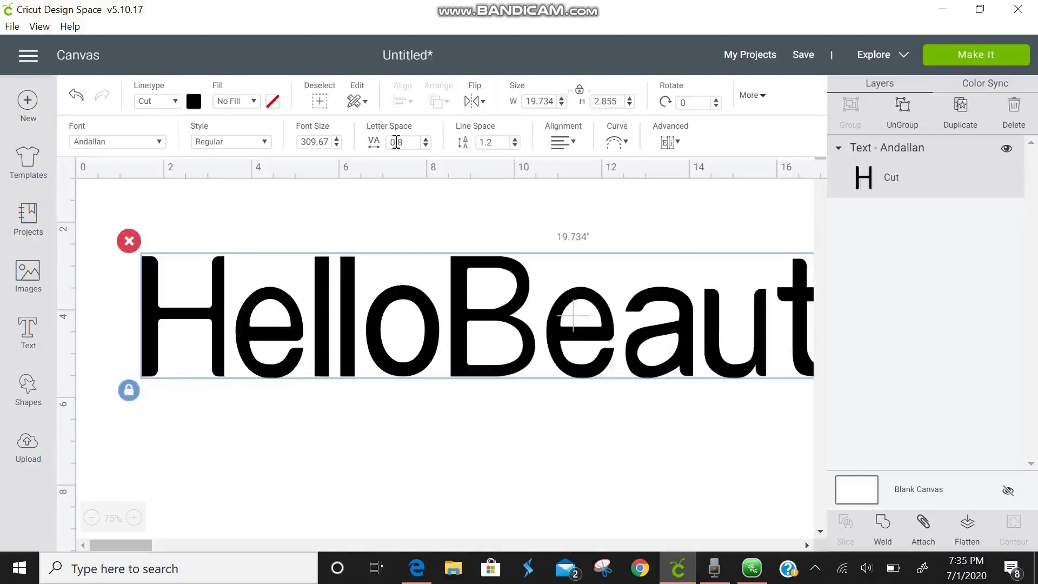
Reduce the Hello Beautiful text's width to 14.4 inches with its proportions locked
{"action": "left_click", "coordinate": [561, 106]}
{"action": "left_click", "coordinate": [561, 105]}
{"action": "left_click", "coordinate": [561, 106]}
{"action": "left_click", "coordinate": [561, 106]}
{"action": "left_click", "coordinate": [562, 105]}
{"action": "left_click", "coordinate": [561, 106]}
{"action": "left_click", "coordinate": [561, 105]}
{"action": "left_click", "coordinate": [562, 105]}
{"action": "left_click", "coordinate": [561, 105]}
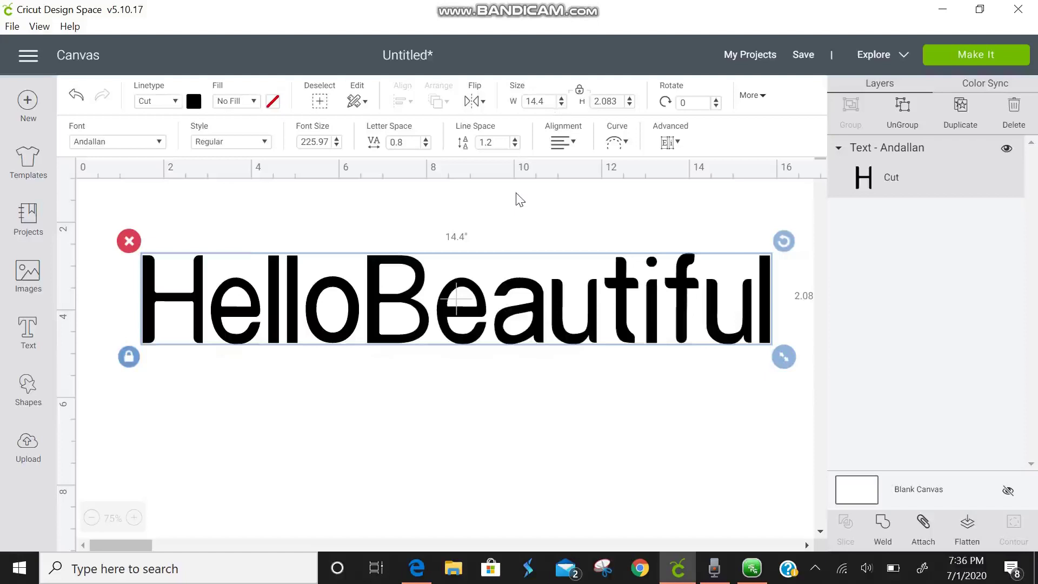
{"action": "double_click", "coordinate": [427, 292]}
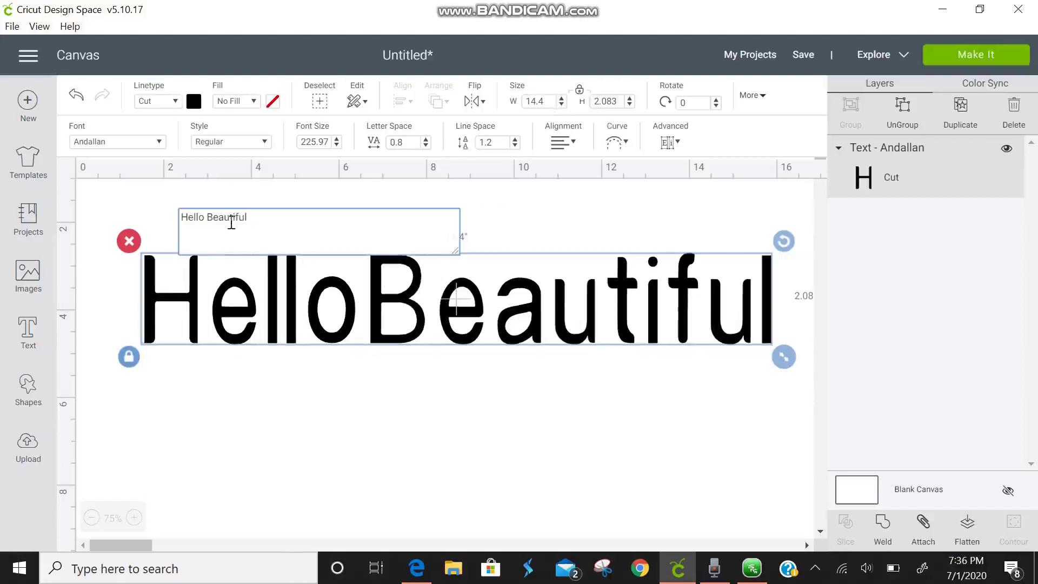
{"action": "left_click", "coordinate": [206, 217]}
{"action": "left_click", "coordinate": [282, 196]}
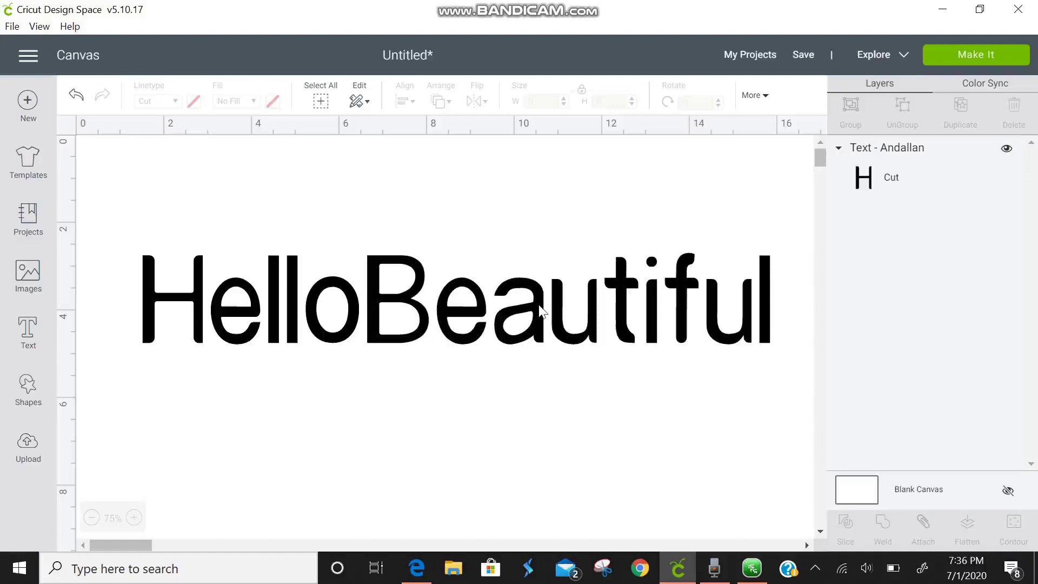
Curve the Hello Beautiful text into a near-complete circle with a curve diameter of about 4.647
{"action": "left_click", "coordinate": [592, 345]}
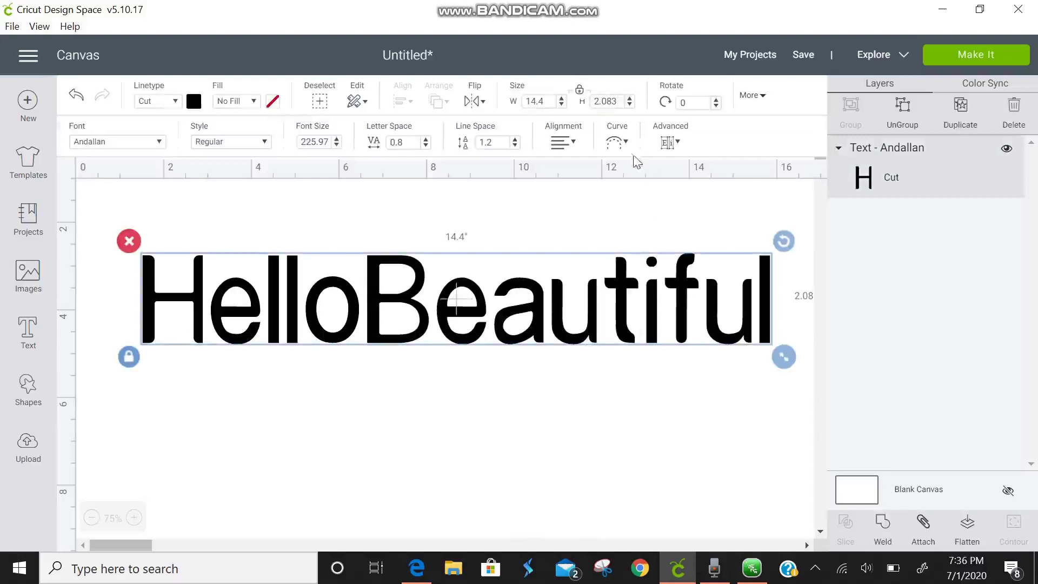
{"action": "left_click", "coordinate": [624, 144]}
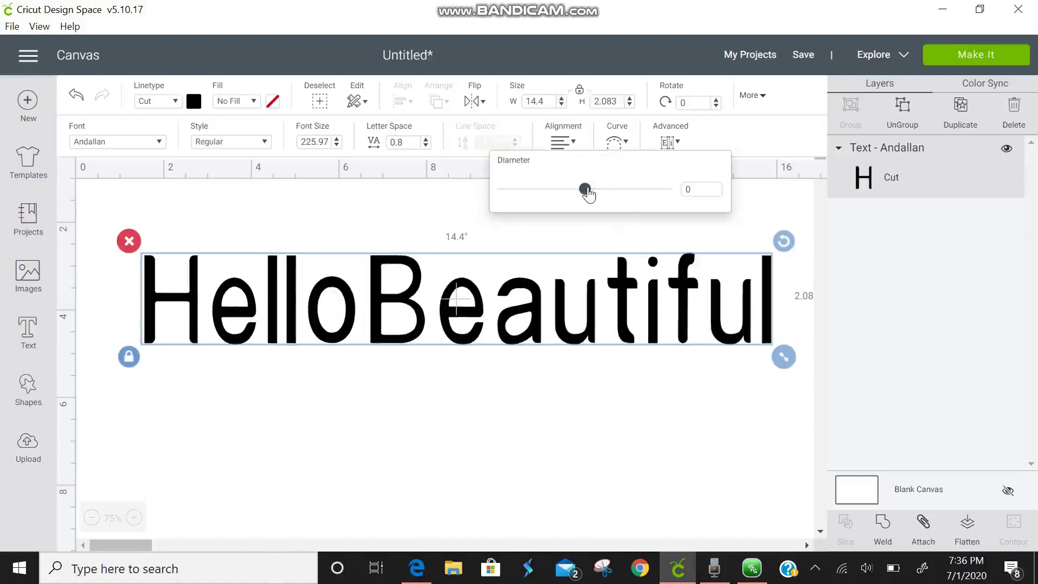
{"action": "left_click_drag", "start_coordinate": [588, 193], "coordinate": [679, 211]}
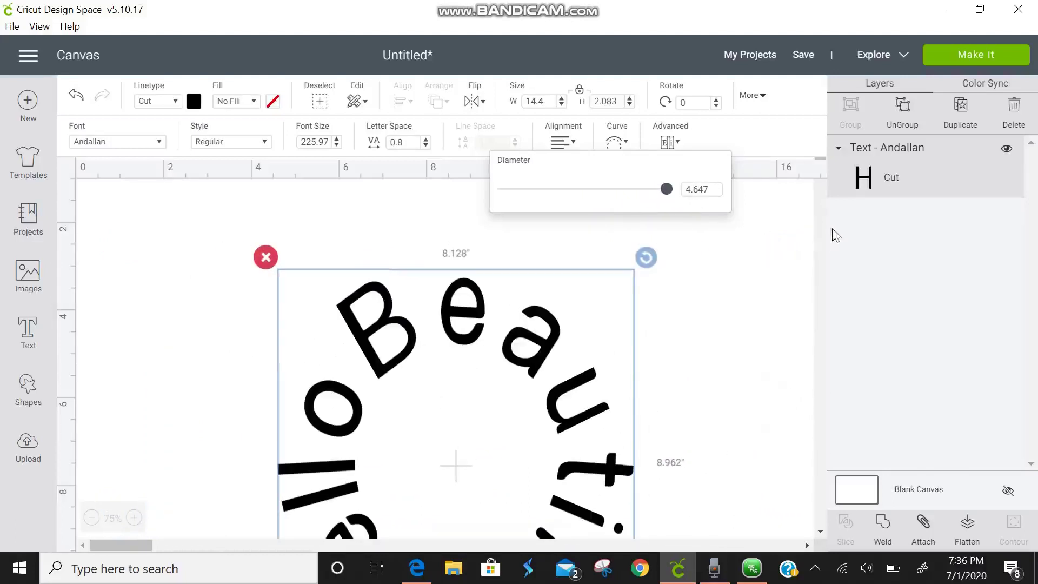
{"action": "scroll", "coordinate": [820, 532], "scroll_direction": "down", "scroll_amount": 3}
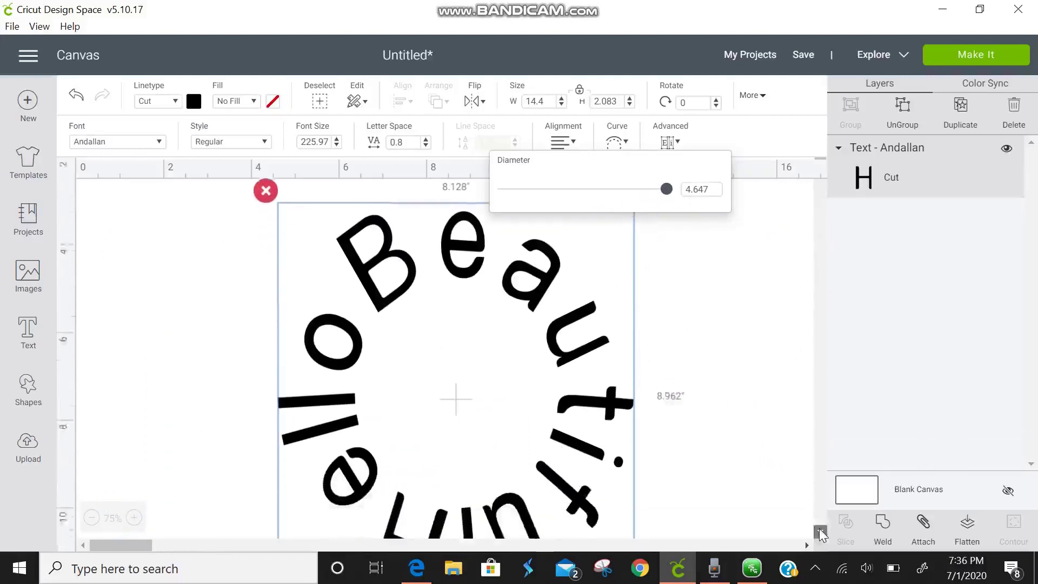
{"action": "left_click", "coordinate": [820, 533]}
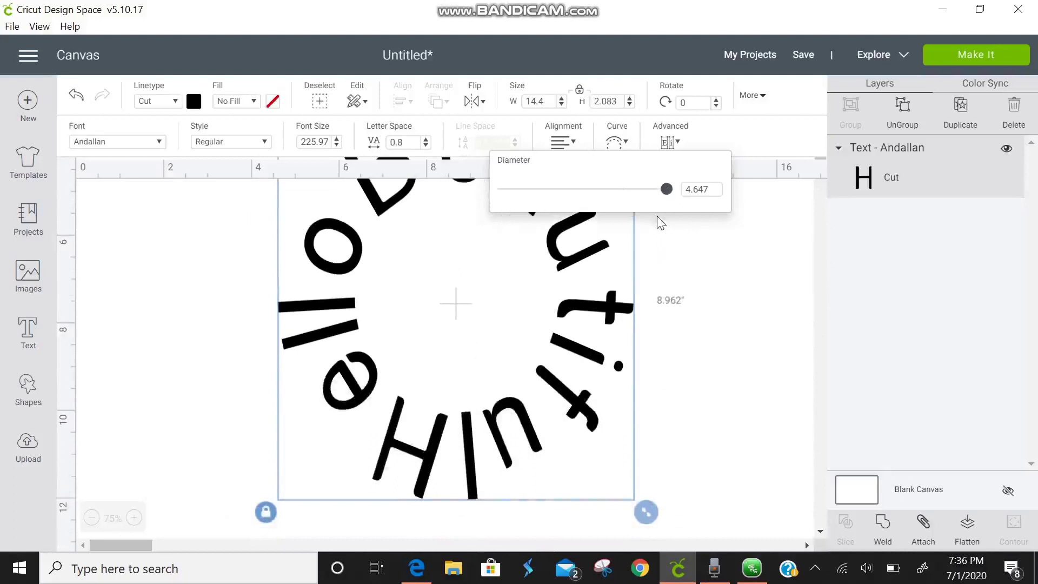
Loosen the curve and move the text down the canvas, then straighten it with a curve diameter of 0
{"action": "left_click_drag", "start_coordinate": [667, 195], "coordinate": [606, 195]}
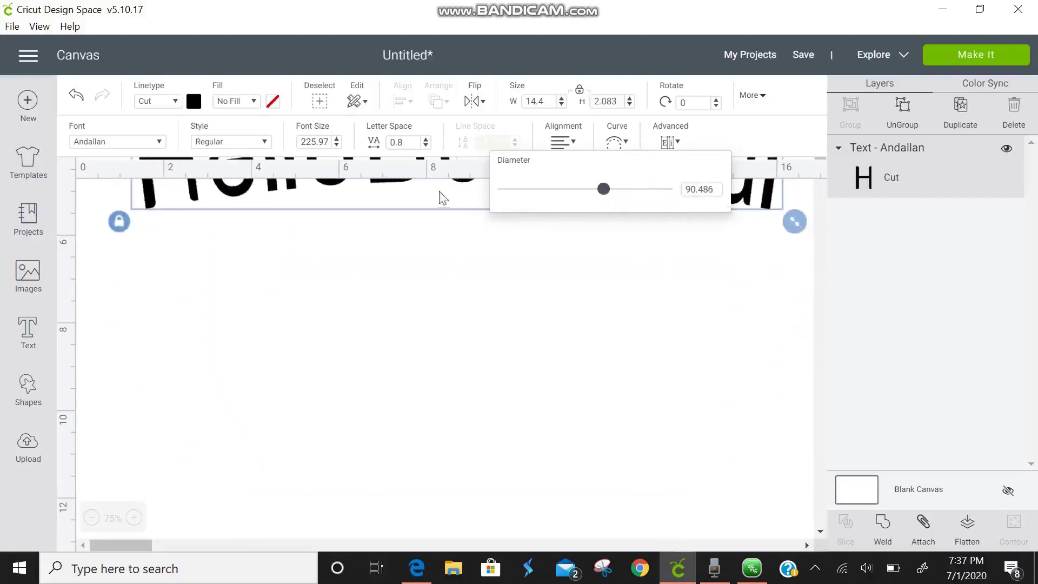
{"action": "left_click", "coordinate": [442, 254]}
{"action": "left_click_drag", "start_coordinate": [608, 193], "coordinate": [589, 211]}
{"action": "left_click", "coordinate": [700, 189]}
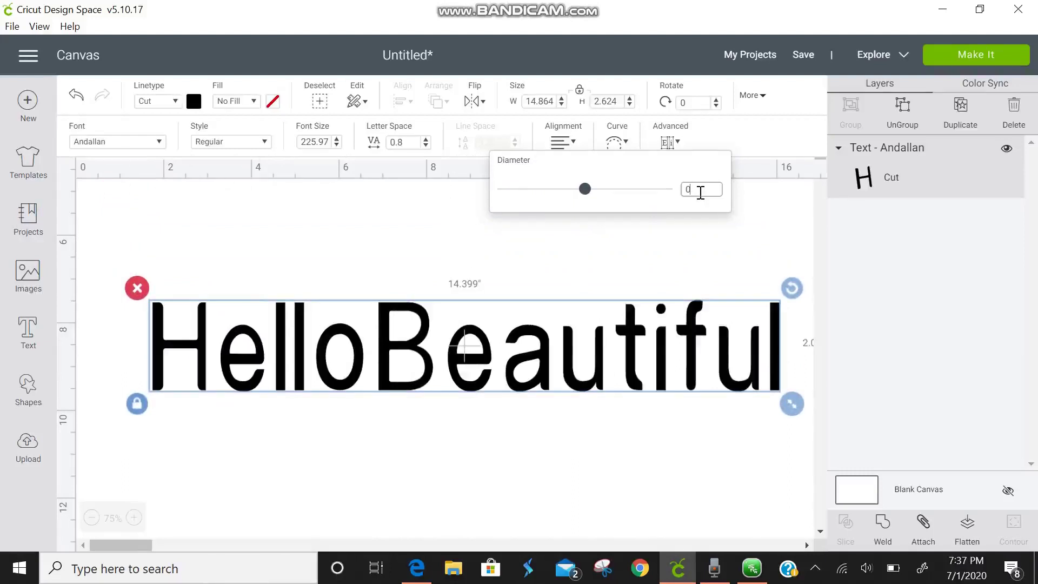
{"action": "left_click", "coordinate": [594, 369]}
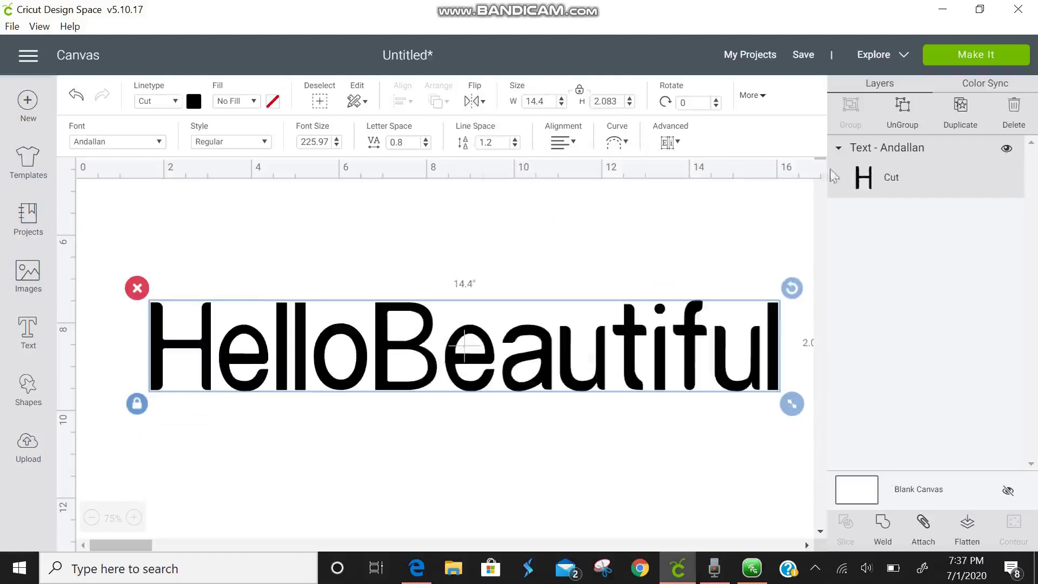
Duplicate the Hello Beautiful text, flip the copy vertically and place it directly beneath the original
{"action": "left_click", "coordinate": [962, 106]}
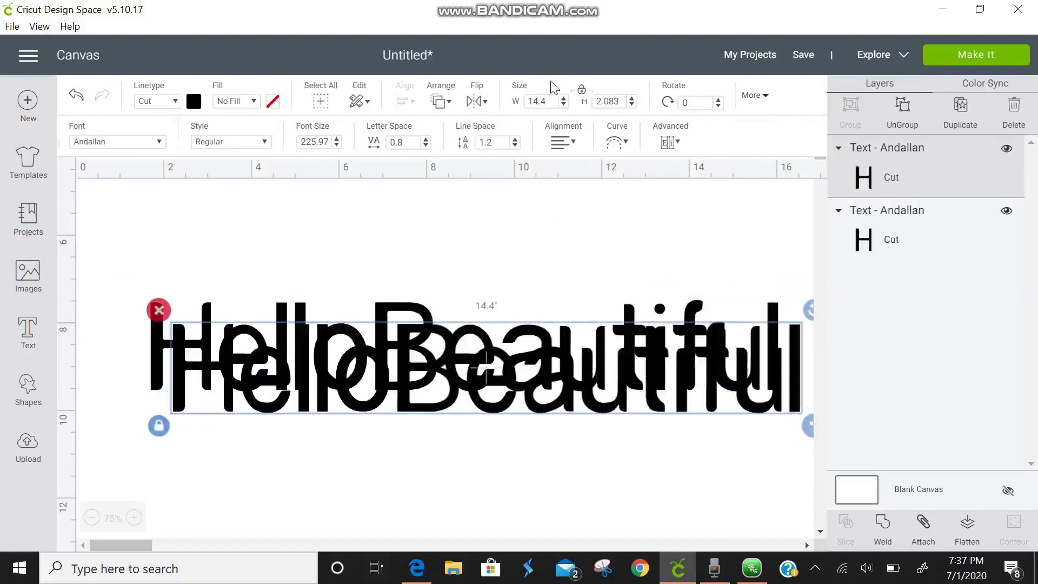
{"action": "left_click", "coordinate": [479, 102]}
{"action": "left_click", "coordinate": [511, 153]}
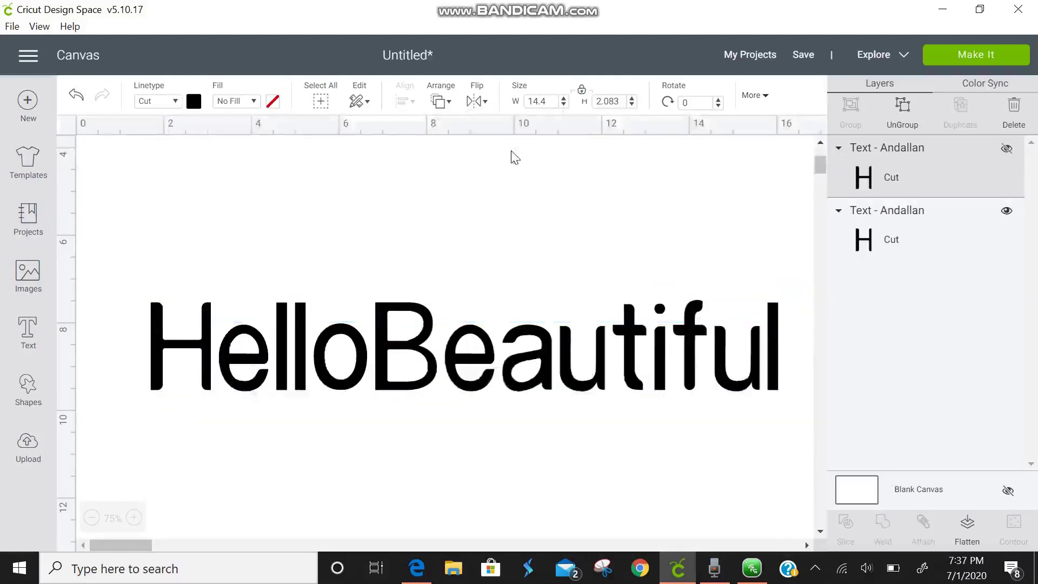
{"action": "left_click_drag", "start_coordinate": [488, 372], "coordinate": [466, 463]}
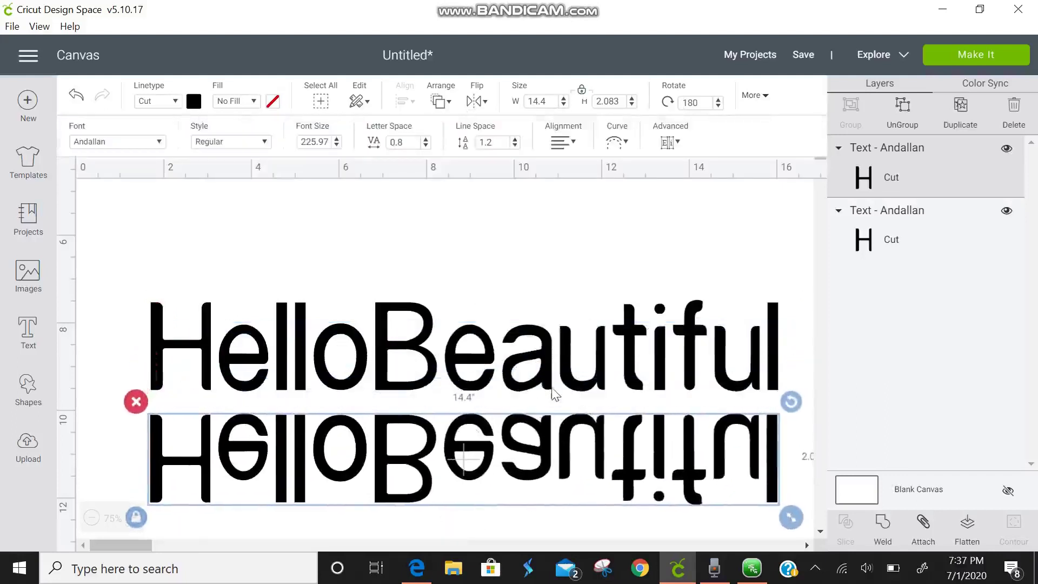
Move the original text up and the flipped copy down to leave a wide gap between them
{"action": "left_click_drag", "start_coordinate": [555, 382], "coordinate": [543, 315]}
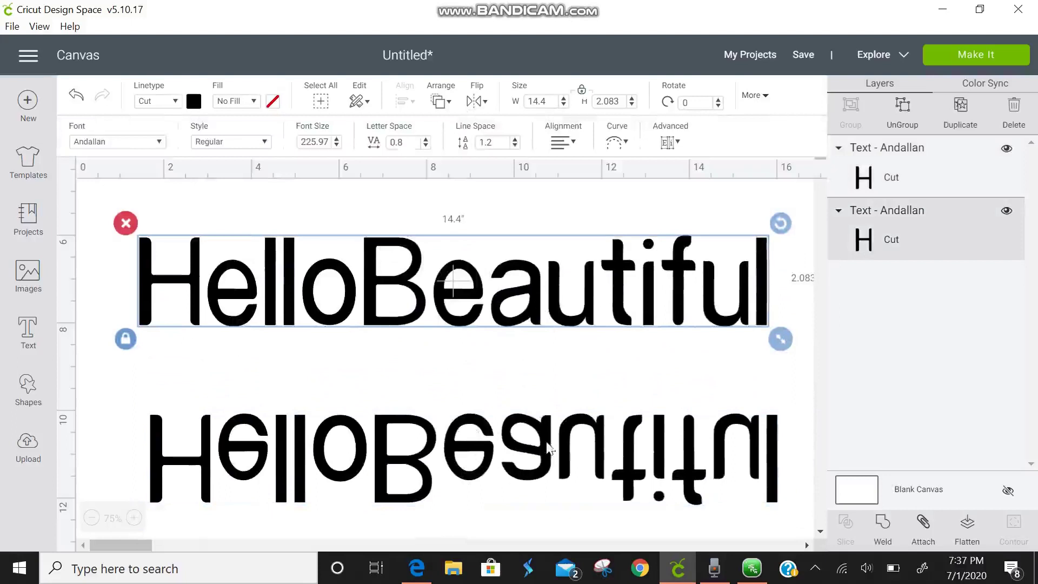
{"action": "left_click_drag", "start_coordinate": [540, 423], "coordinate": [532, 382]}
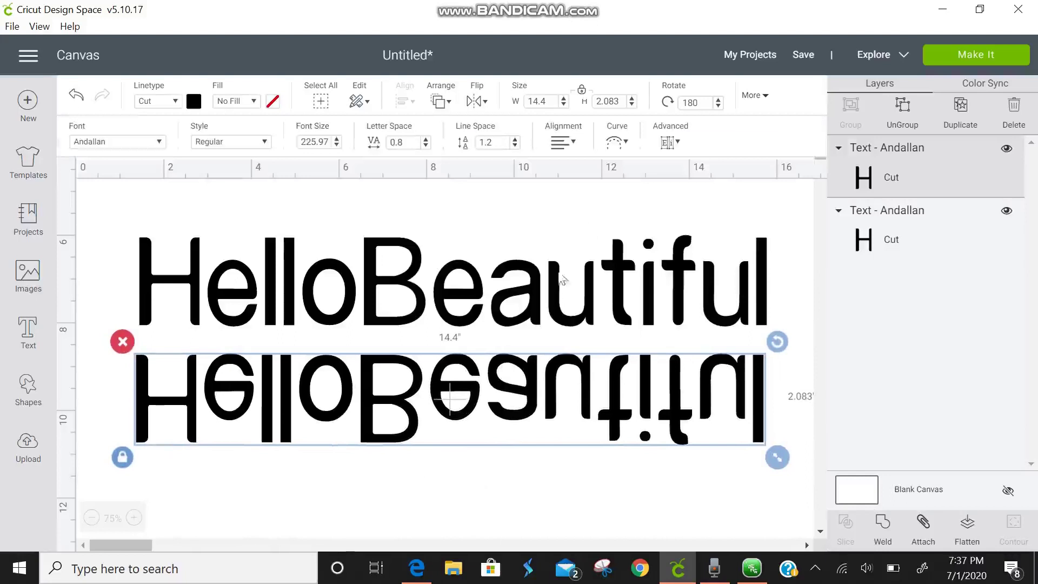
{"action": "left_click_drag", "start_coordinate": [525, 388], "coordinate": [516, 530]}
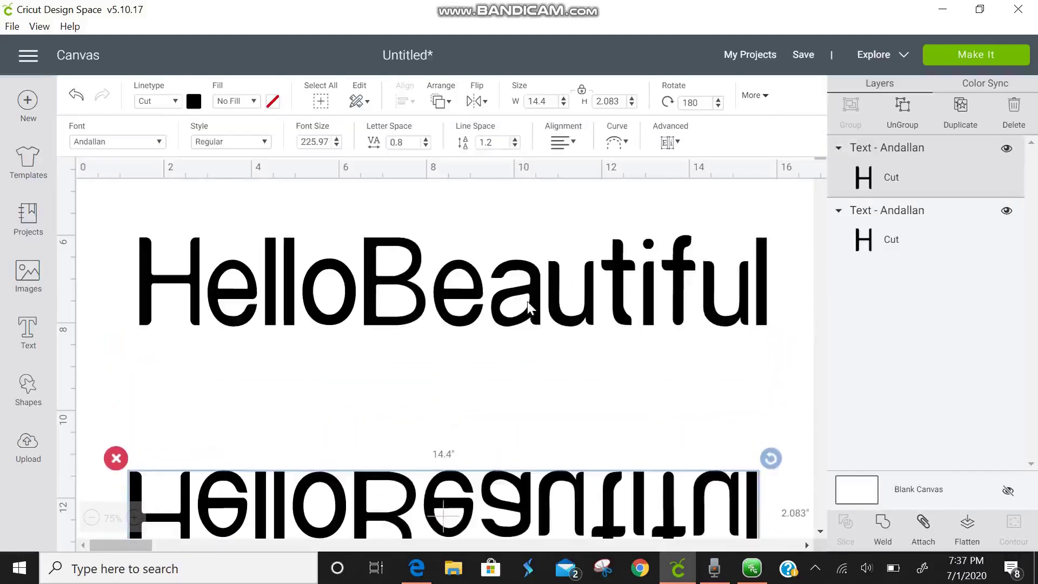
{"action": "left_click", "coordinate": [529, 302]}
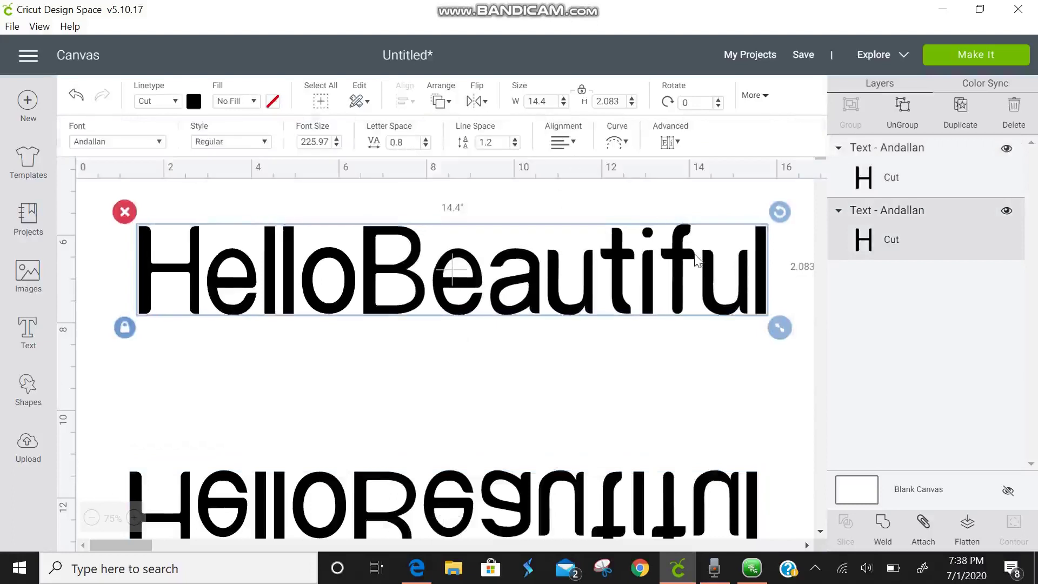
Insert a circle shape and place it in the gap between the two texts
{"action": "left_click", "coordinate": [28, 388]}
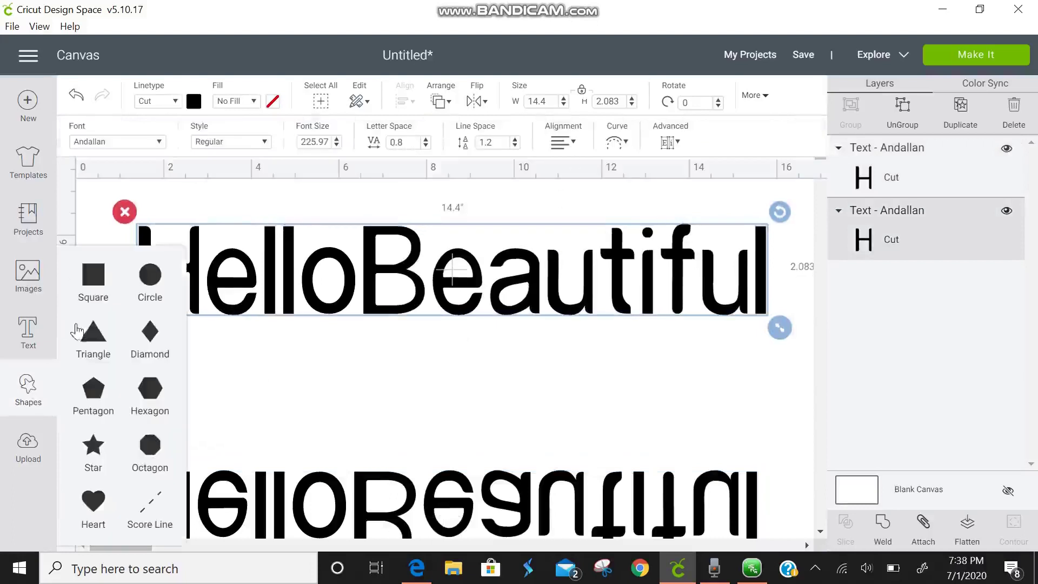
{"action": "left_click", "coordinate": [155, 281]}
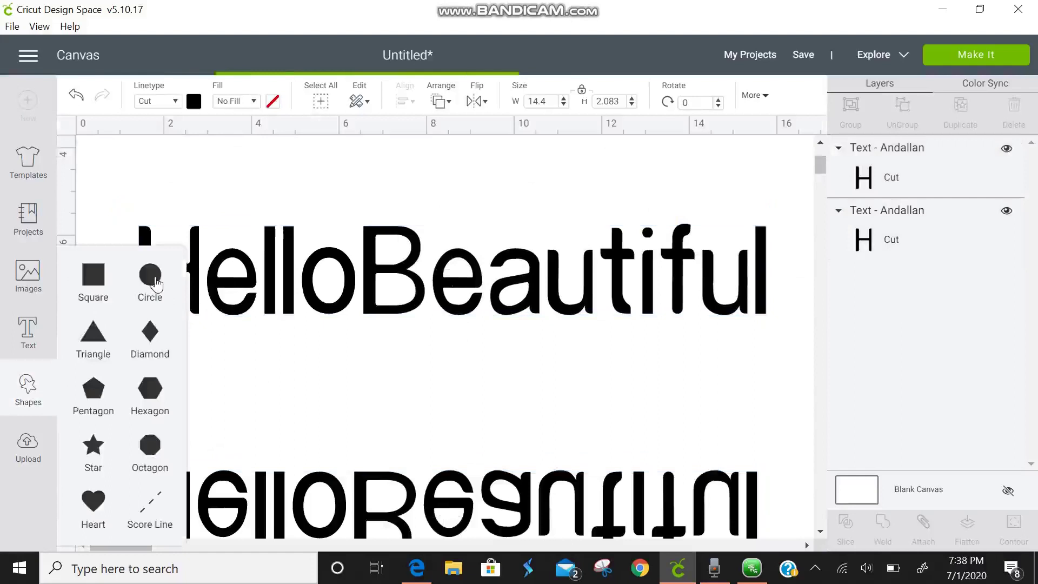
{"action": "left_click_drag", "start_coordinate": [250, 294], "coordinate": [411, 397]}
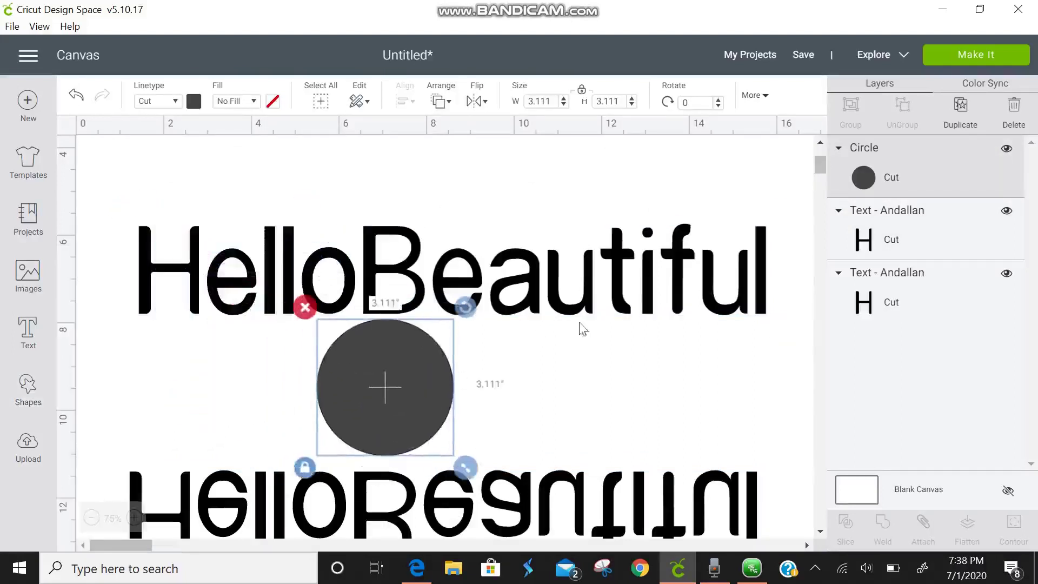
Set the width of both Hello Beautiful texts to 7.5 inches and center the circle between them
{"action": "left_click", "coordinate": [645, 309]}
{"action": "left_click", "coordinate": [747, 295]}
{"action": "left_click_drag", "start_coordinate": [779, 328], "coordinate": [485, 285]}
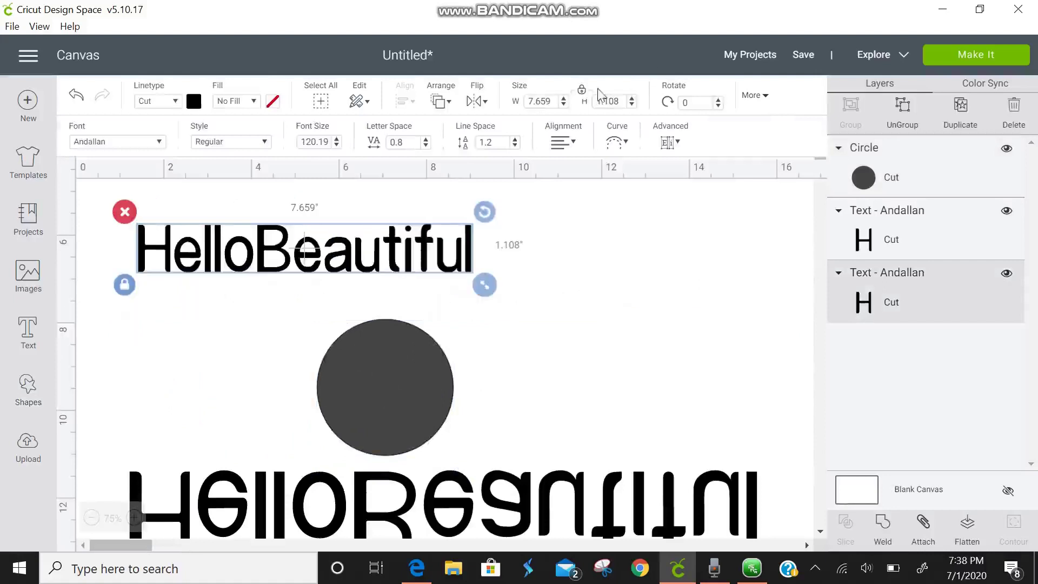
{"action": "left_click_drag", "start_coordinate": [554, 100], "coordinate": [543, 95]}
{"action": "type", "text": "5"}
{"action": "key", "text": "Return"}
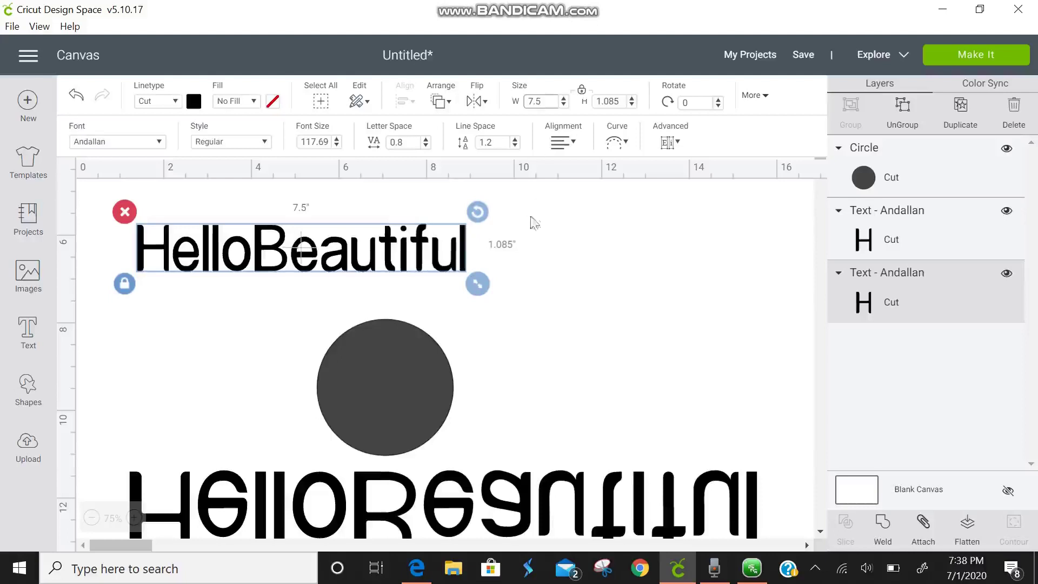
{"action": "left_click", "coordinate": [519, 527]}
{"action": "left_click_drag", "start_coordinate": [371, 355], "coordinate": [300, 330]}
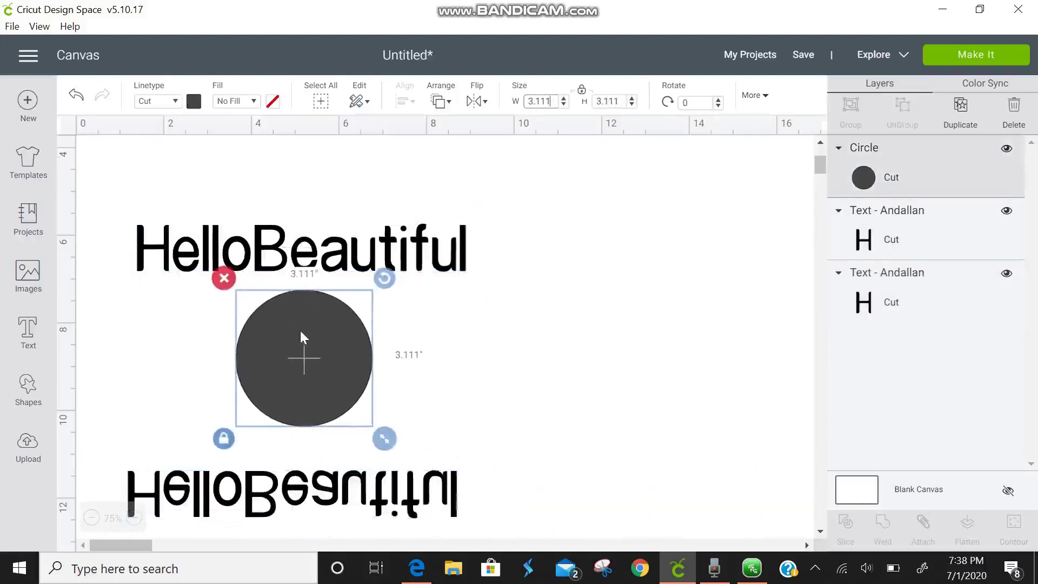
Curve the upper Hello Beautiful text over the circle with a curve diameter of about 4.845
{"action": "left_click", "coordinate": [393, 270]}
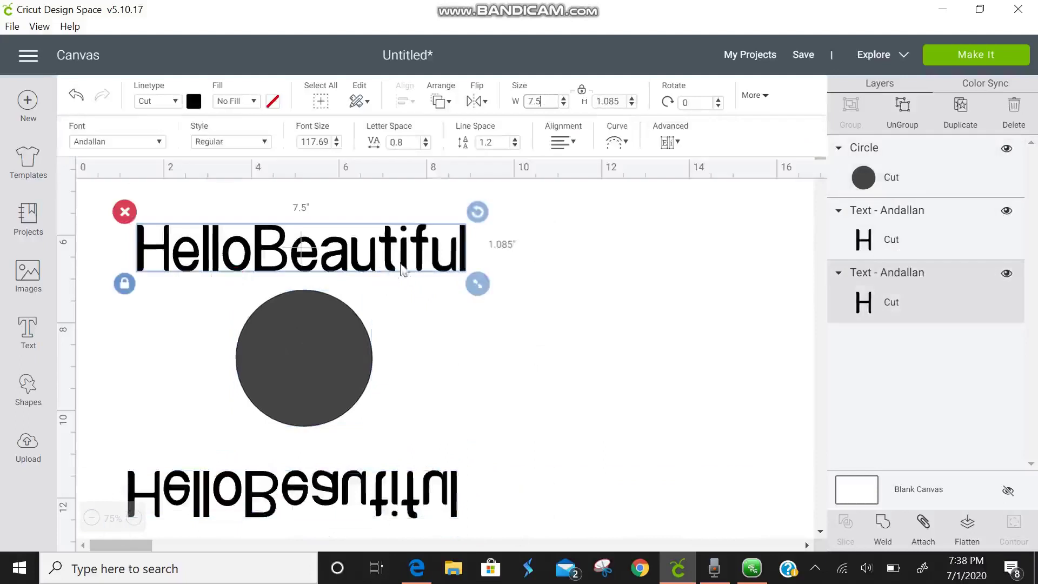
{"action": "left_click", "coordinate": [618, 144]}
{"action": "left_click_drag", "start_coordinate": [587, 200], "coordinate": [652, 225]}
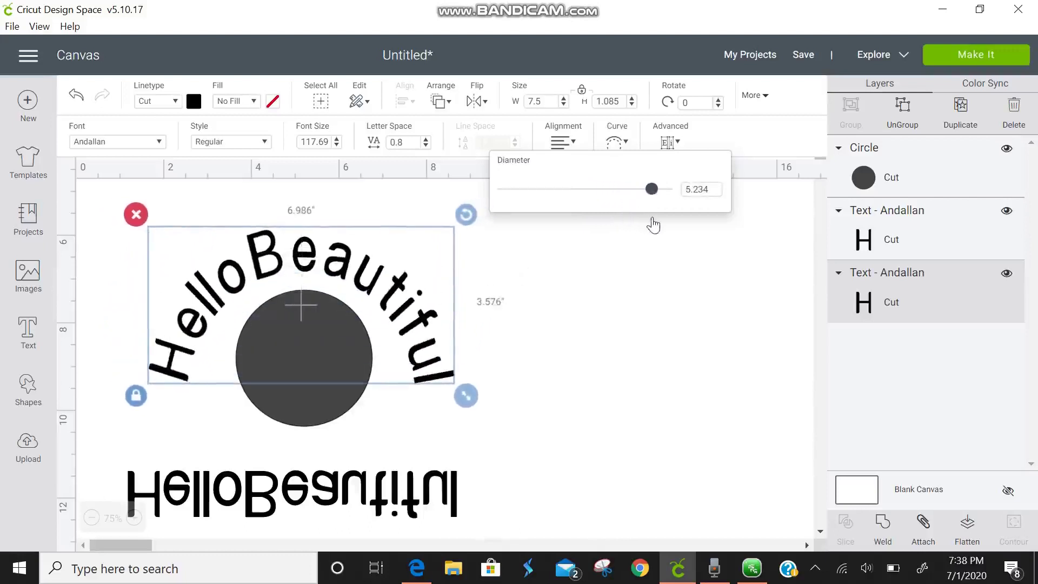
Check the upper text's curve diameter and curve the flipped lower text to match, forming a ring around the circle
{"action": "left_click", "coordinate": [307, 503]}
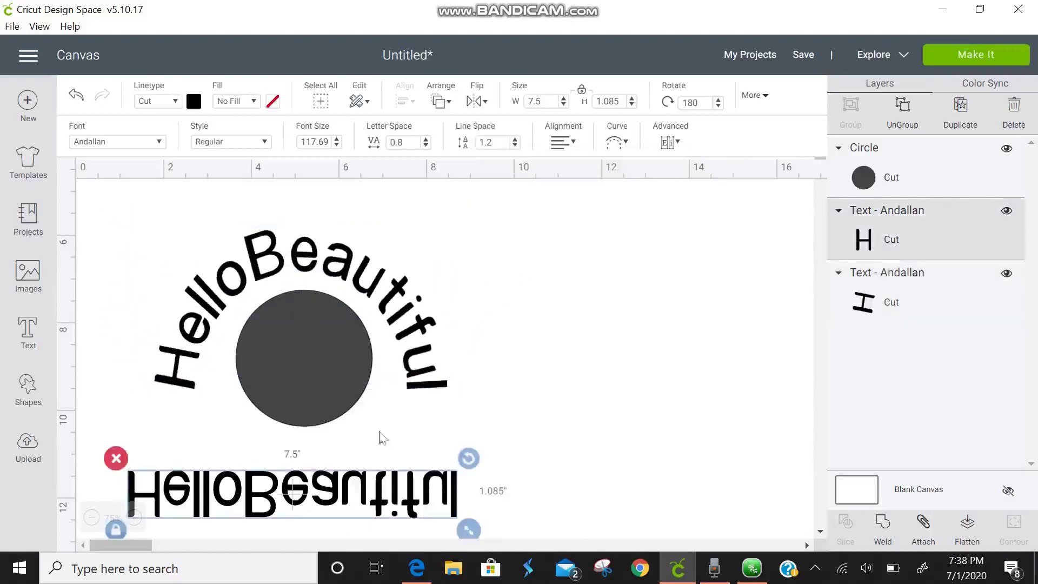
{"action": "left_click", "coordinate": [414, 385]}
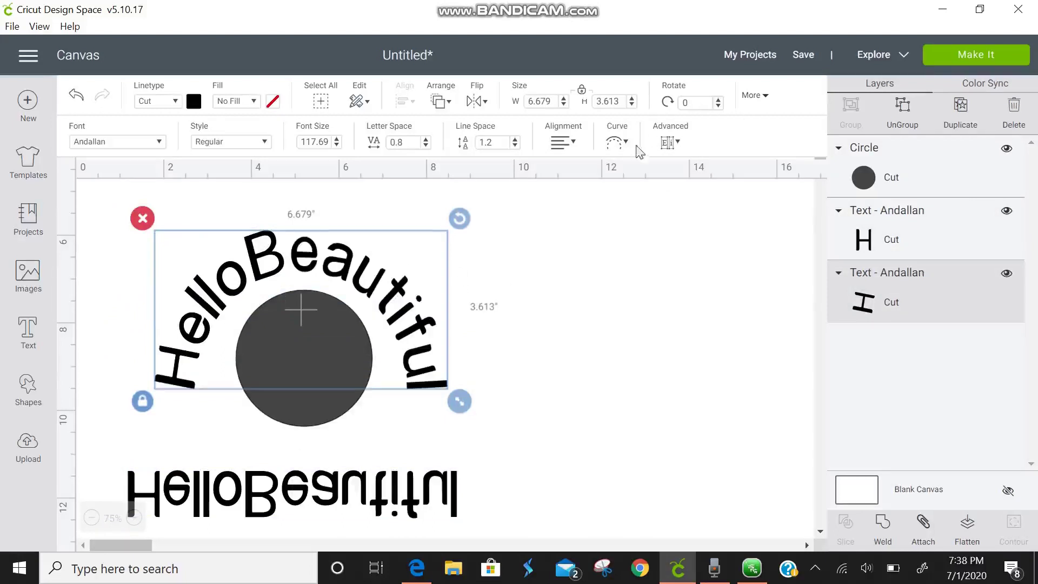
{"action": "left_click", "coordinate": [612, 141]}
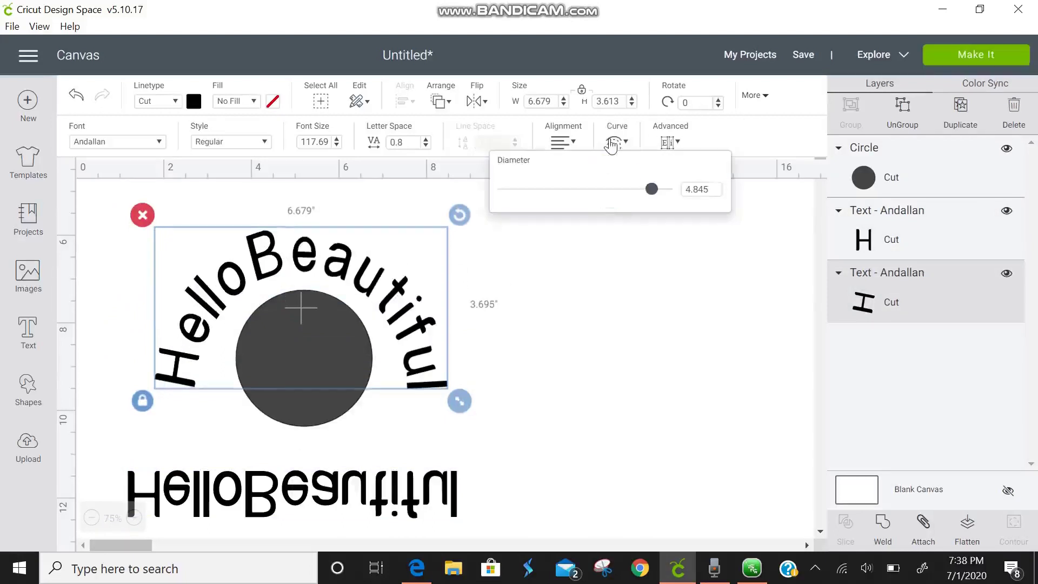
{"action": "left_click", "coordinate": [377, 498]}
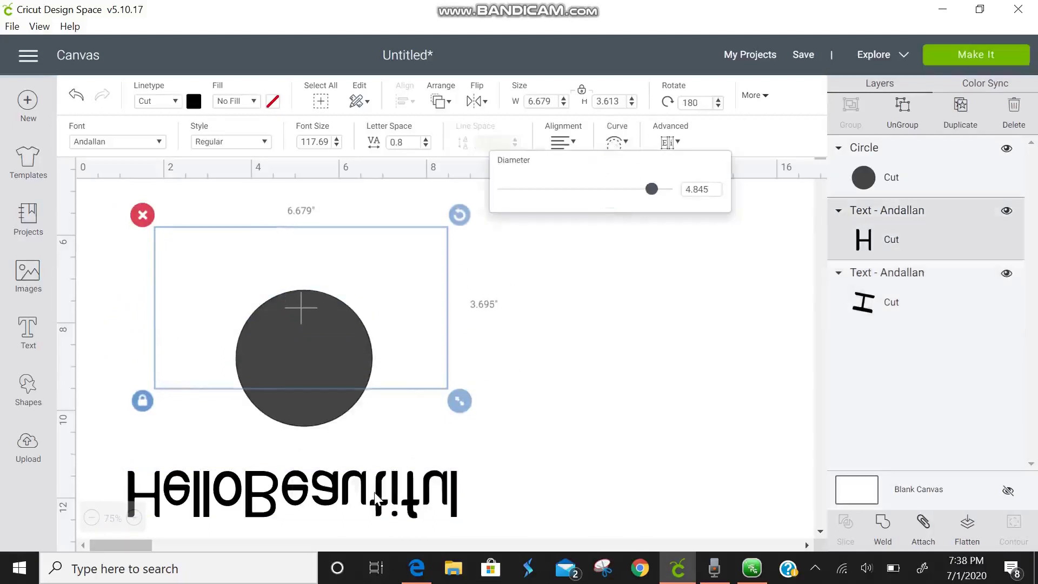
{"action": "left_click", "coordinate": [622, 150]}
{"action": "left_click_drag", "start_coordinate": [691, 190], "coordinate": [676, 192]}
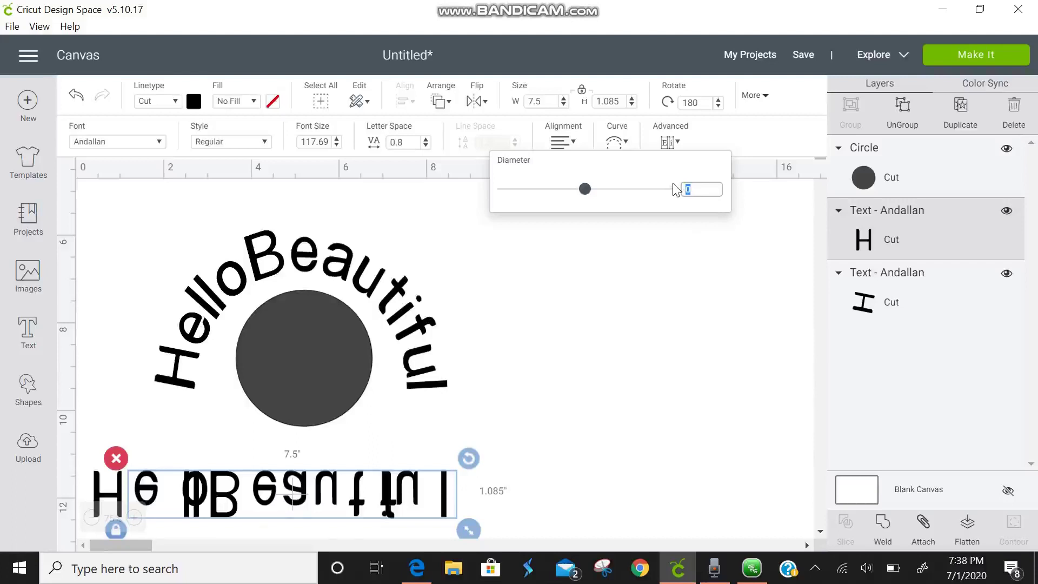
{"action": "type", "text": "5"}
{"action": "key", "text": "Return"}
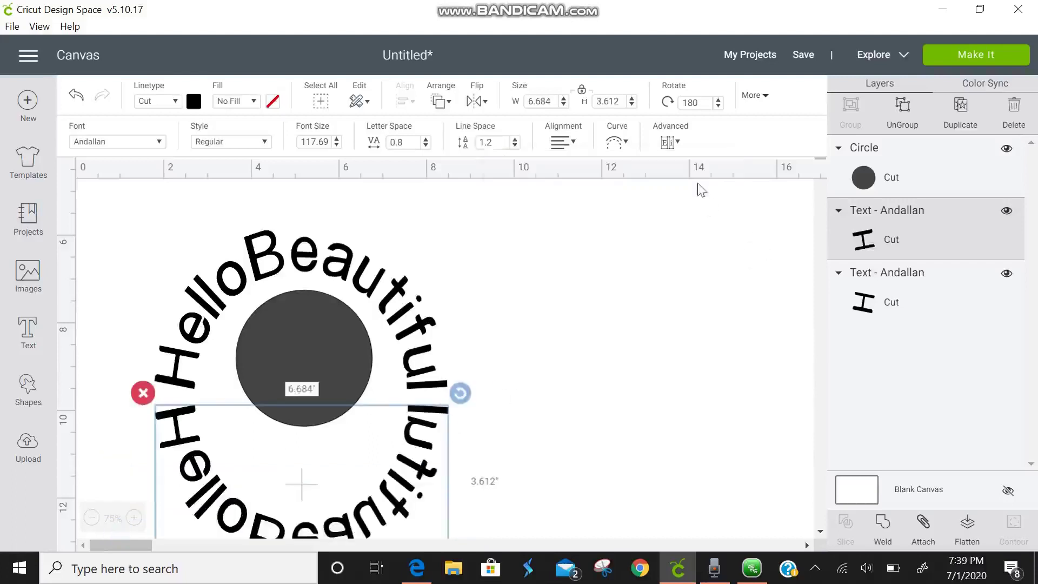
{"action": "left_click", "coordinate": [395, 530]}
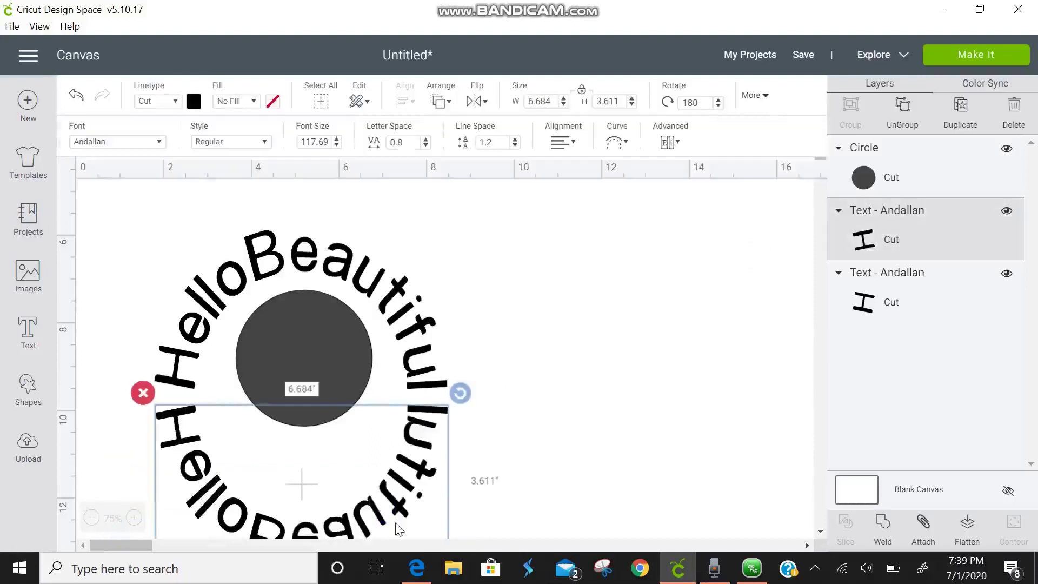
Enlarge the circle to about 4.111 inches and center it inside the ring of curved text
{"action": "left_click", "coordinate": [343, 362]}
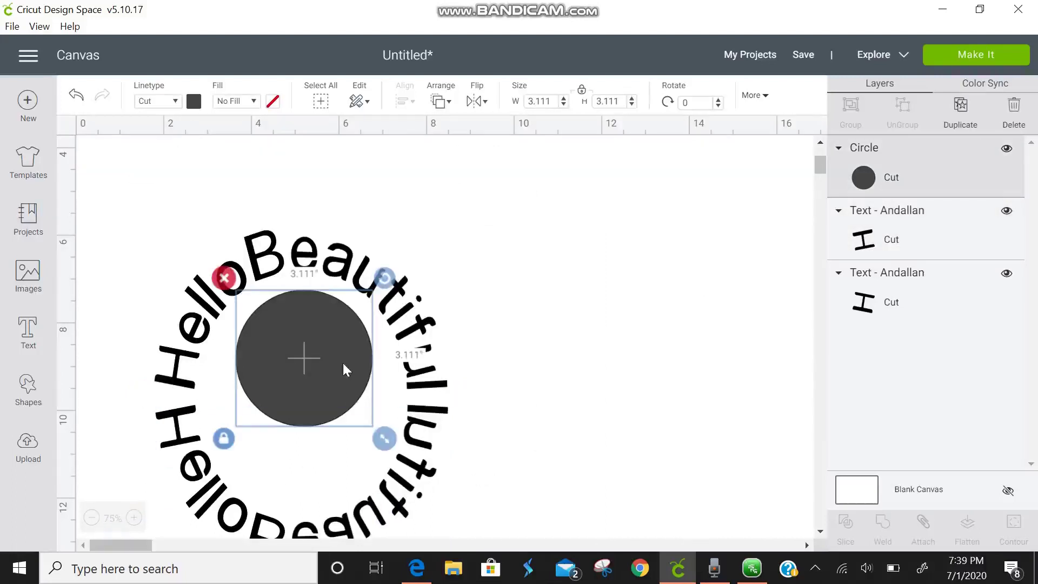
{"action": "left_click_drag", "start_coordinate": [386, 443], "coordinate": [427, 486]}
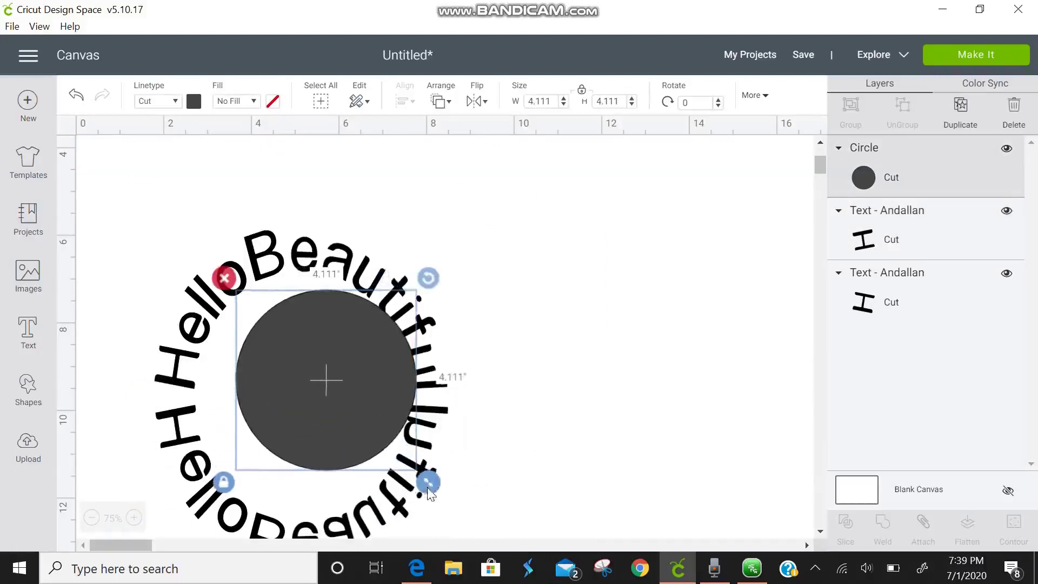
{"action": "left_click_drag", "start_coordinate": [345, 384], "coordinate": [315, 399]}
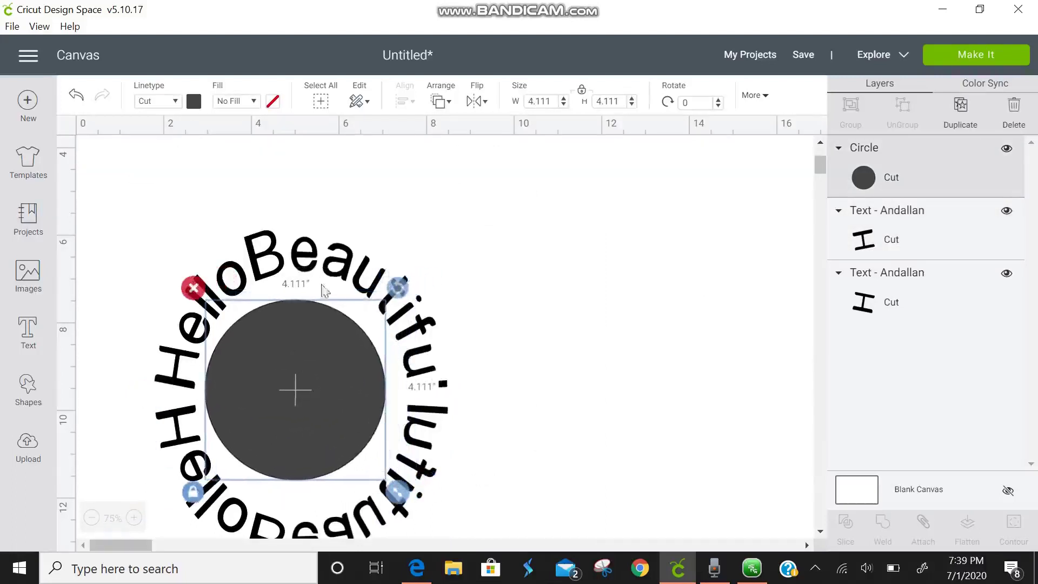
Straighten the upper Hello Beautiful text by resetting its curve diameter to 0
{"action": "left_click", "coordinate": [324, 265]}
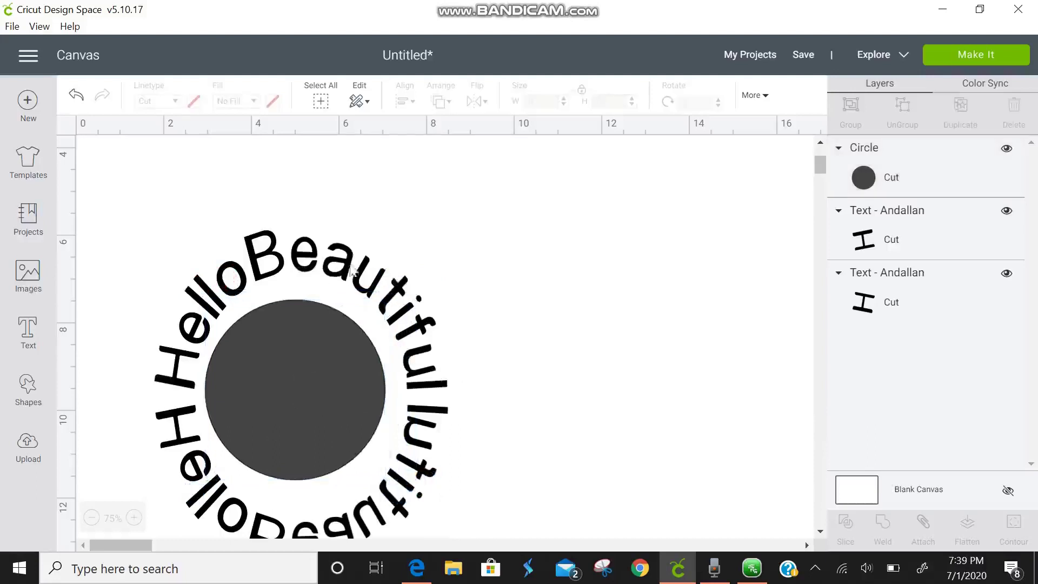
{"action": "left_click", "coordinate": [360, 284]}
{"action": "left_click", "coordinate": [616, 142]}
{"action": "left_click", "coordinate": [585, 189]}
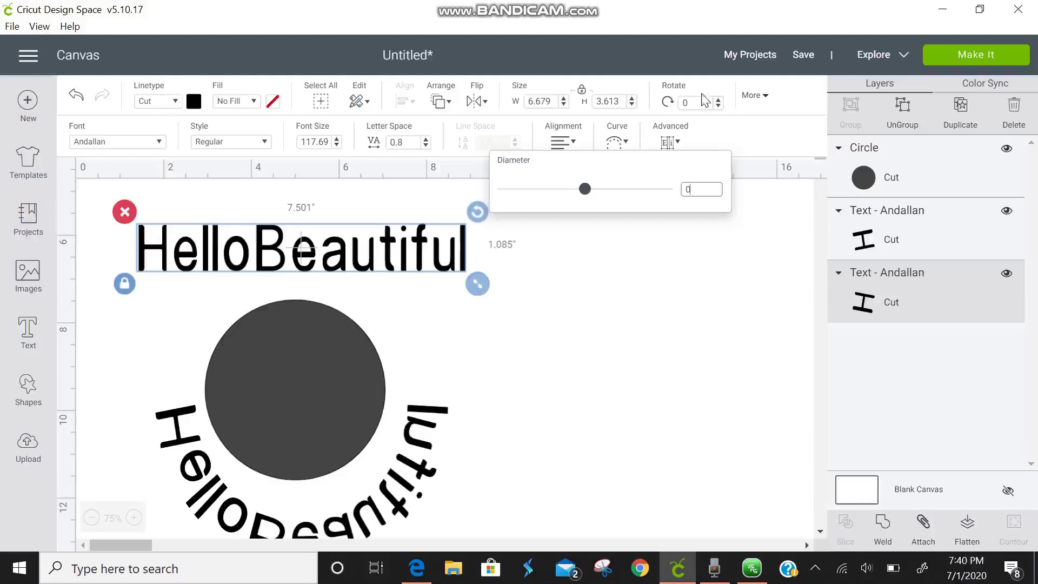
Duplicate the straightened Hello Beautiful text, place the copy beside the circle, and delete the flipped curved text below
{"action": "left_click", "coordinate": [952, 116]}
{"action": "left_click_drag", "start_coordinate": [369, 272], "coordinate": [548, 335]}
{"action": "mouse_move", "coordinate": [436, 273]}
{"action": "left_mouse_down"}
{"action": "mouse_move", "coordinate": [468, 284]}
{"action": "mouse_move", "coordinate": [426, 287]}
{"action": "left_mouse_up"}
{"action": "left_click", "coordinate": [445, 341]}
{"action": "left_click_drag", "start_coordinate": [447, 343], "coordinate": [510, 325]}
{"action": "left_click", "coordinate": [506, 320]}
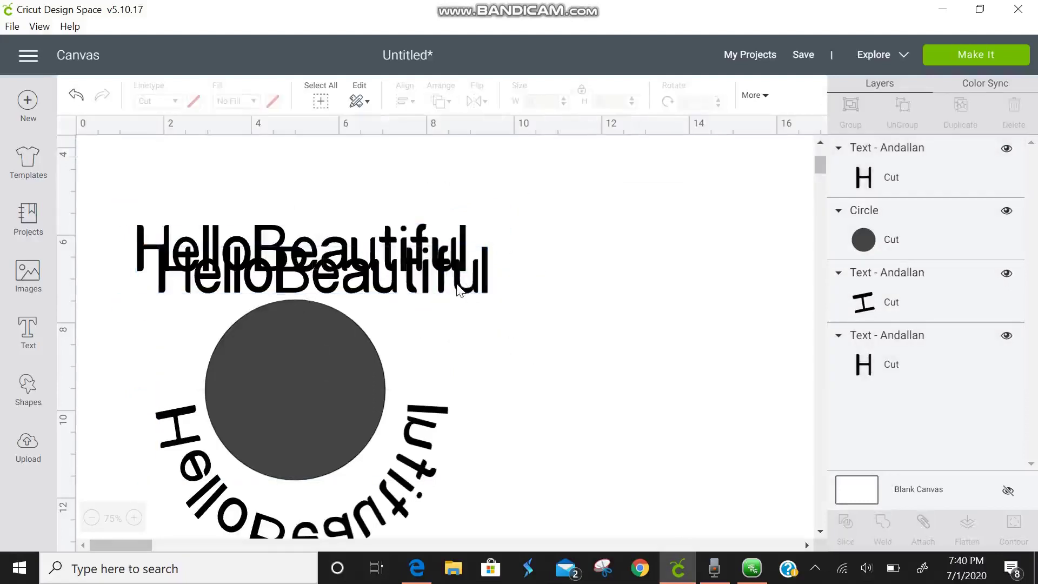
{"action": "left_click_drag", "start_coordinate": [458, 290], "coordinate": [684, 351]}
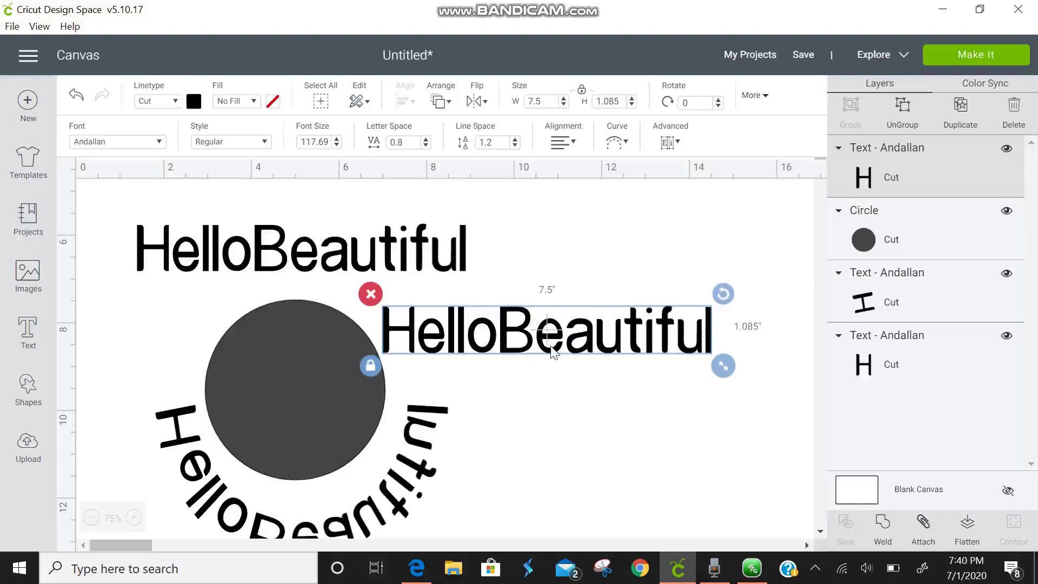
{"action": "left_click", "coordinate": [397, 500]}
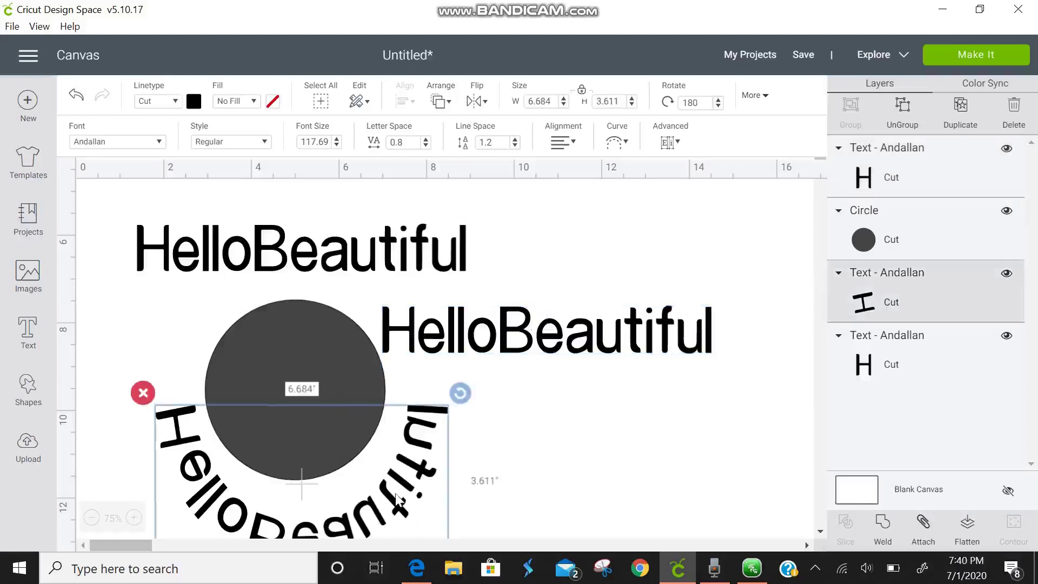
{"action": "left_click", "coordinate": [143, 393]}
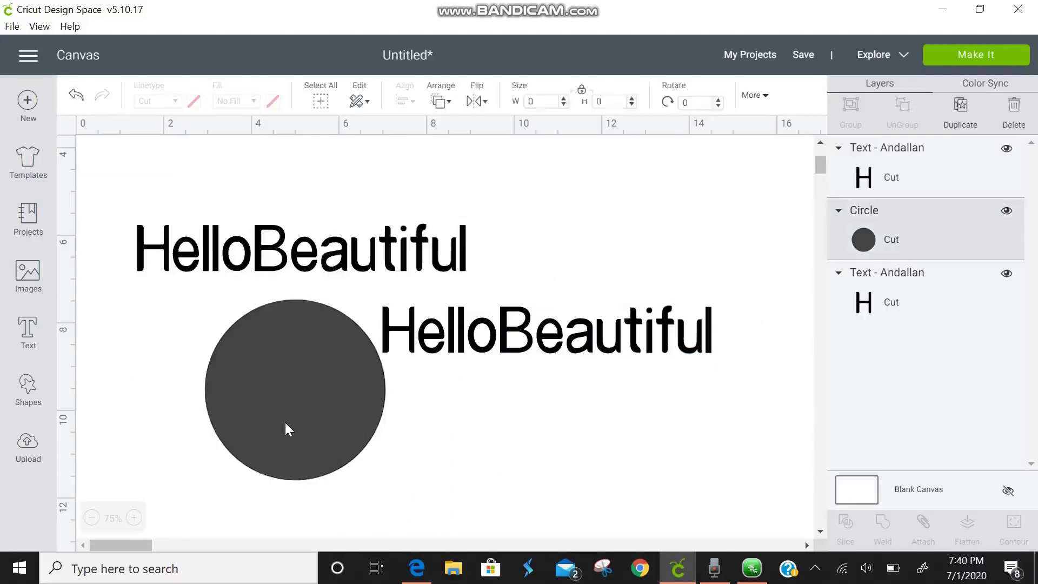
Shift the circle slightly and curve the upper Hello Beautiful text over it with a diameter of 4.85
{"action": "left_click", "coordinate": [286, 429]}
{"action": "left_click", "coordinate": [321, 251]}
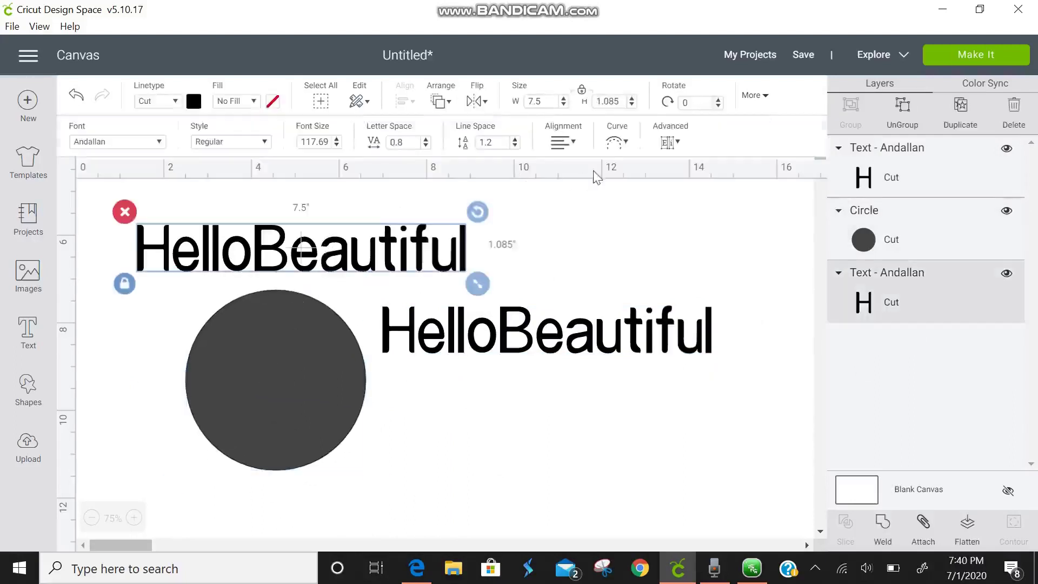
{"action": "left_click", "coordinate": [619, 142]}
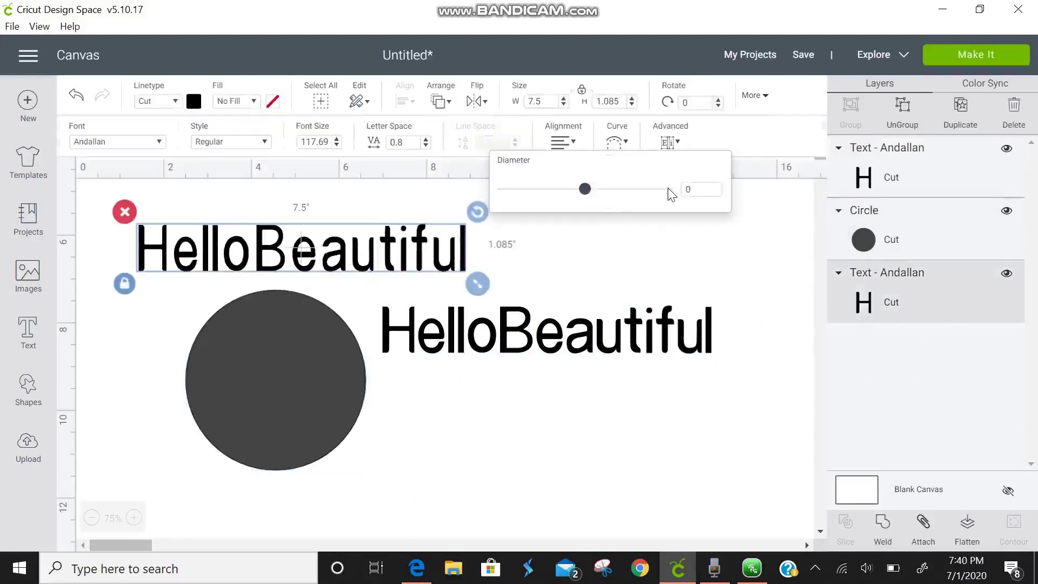
{"action": "left_click", "coordinate": [698, 189]}
{"action": "type", "text": "4.85"}
{"action": "key", "text": "Return"}
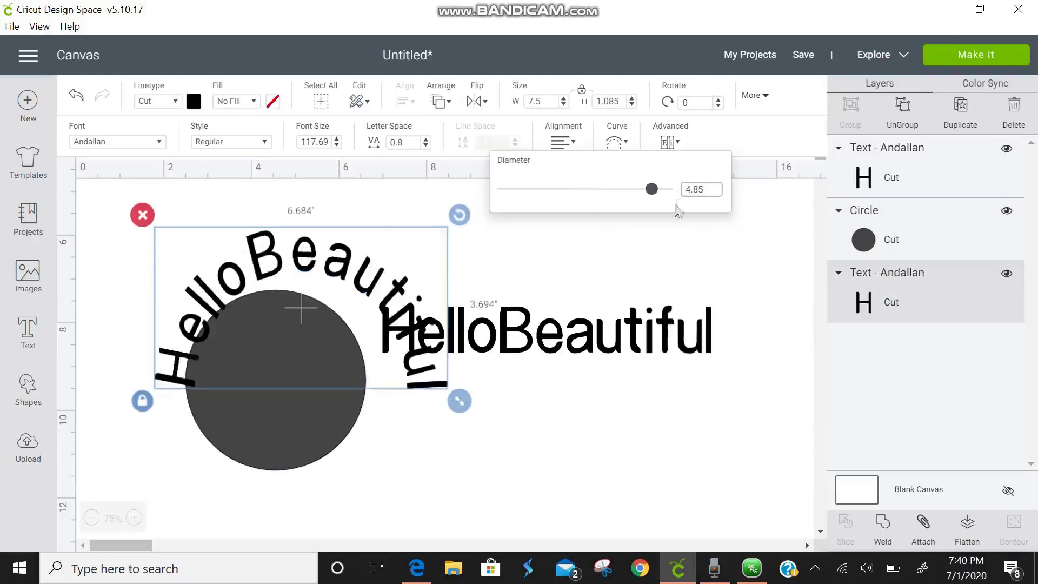
Move the straight copy below the circle's level and curve it the opposite way with a diameter of -4.85
{"action": "left_click_drag", "start_coordinate": [586, 346], "coordinate": [559, 509]}
{"action": "left_click", "coordinate": [618, 143]}
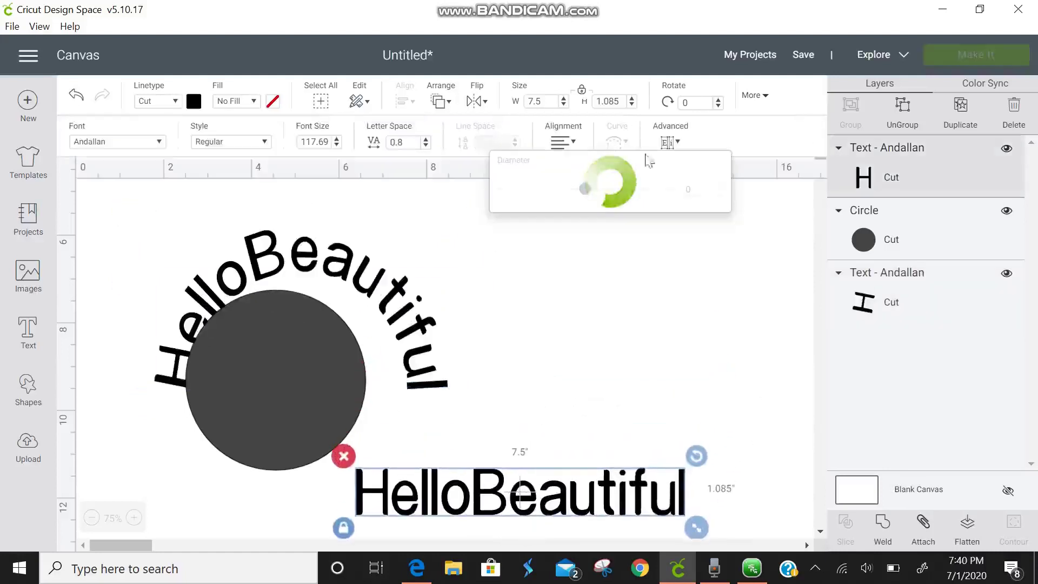
{"action": "left_click", "coordinate": [696, 188]}
{"action": "key", "text": "BackSpace"}
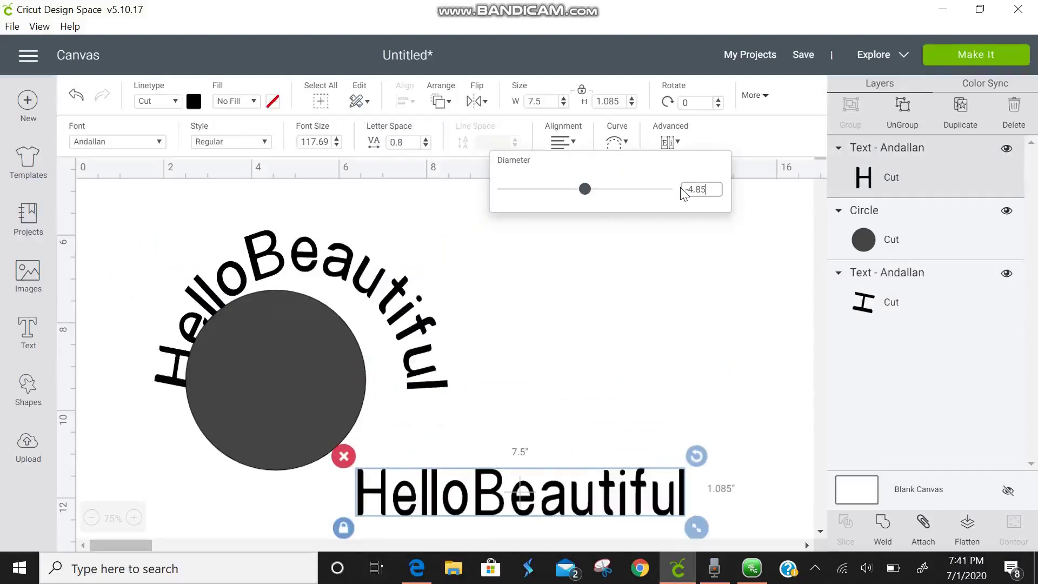
{"action": "key", "text": "Return"}
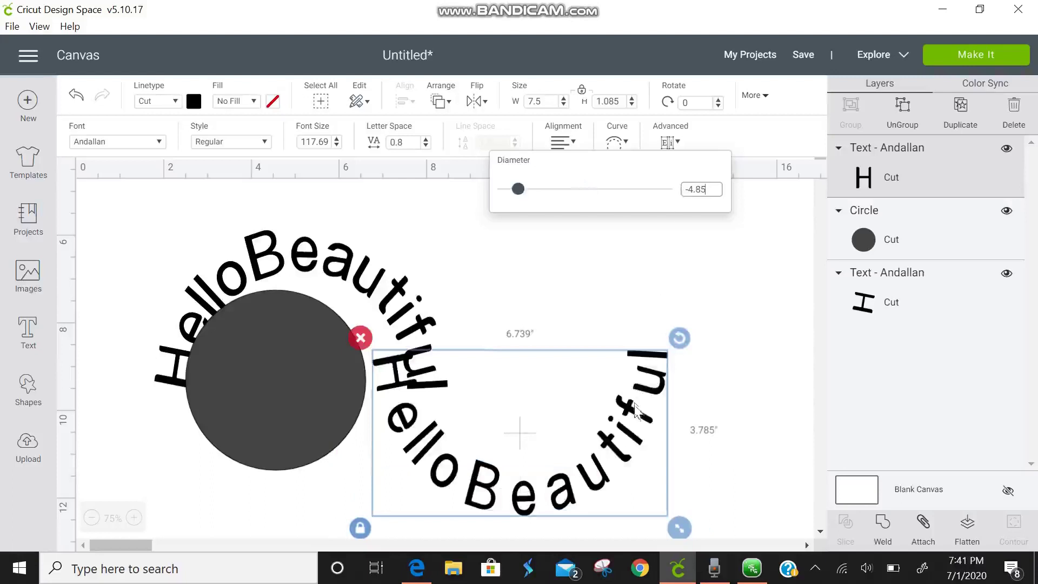
Position the upward-reading curved copy beneath the upper text and center the circle between the two curves
{"action": "left_click_drag", "start_coordinate": [635, 414], "coordinate": [176, 548]}
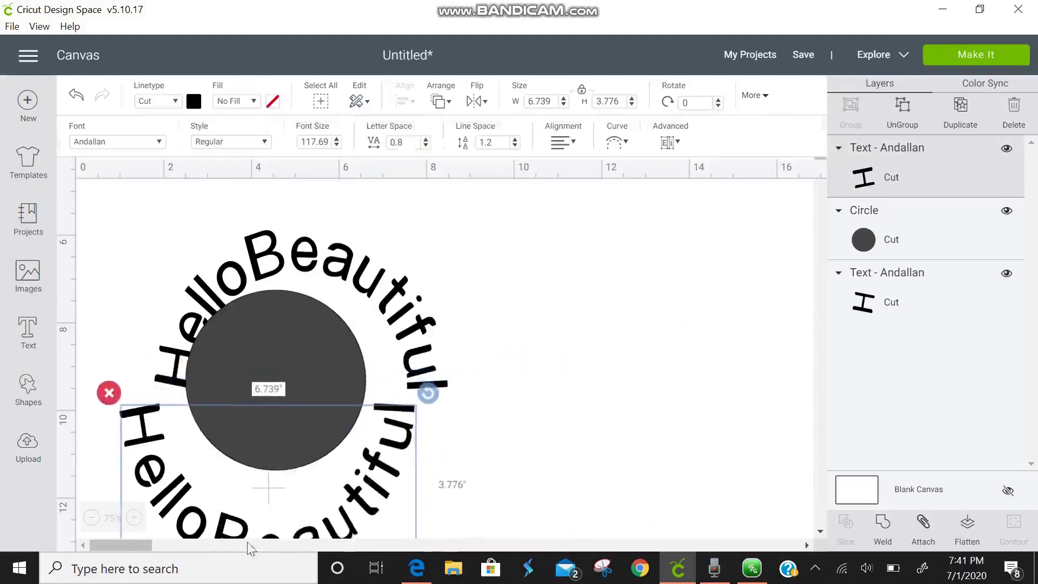
{"action": "left_click_drag", "start_coordinate": [348, 519], "coordinate": [375, 526]}
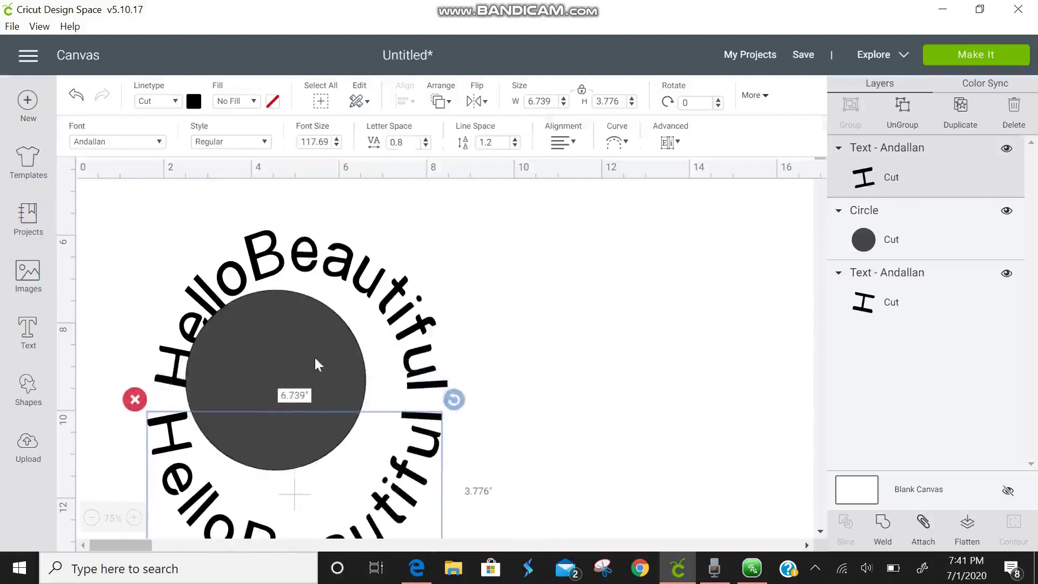
{"action": "left_click", "coordinate": [323, 372]}
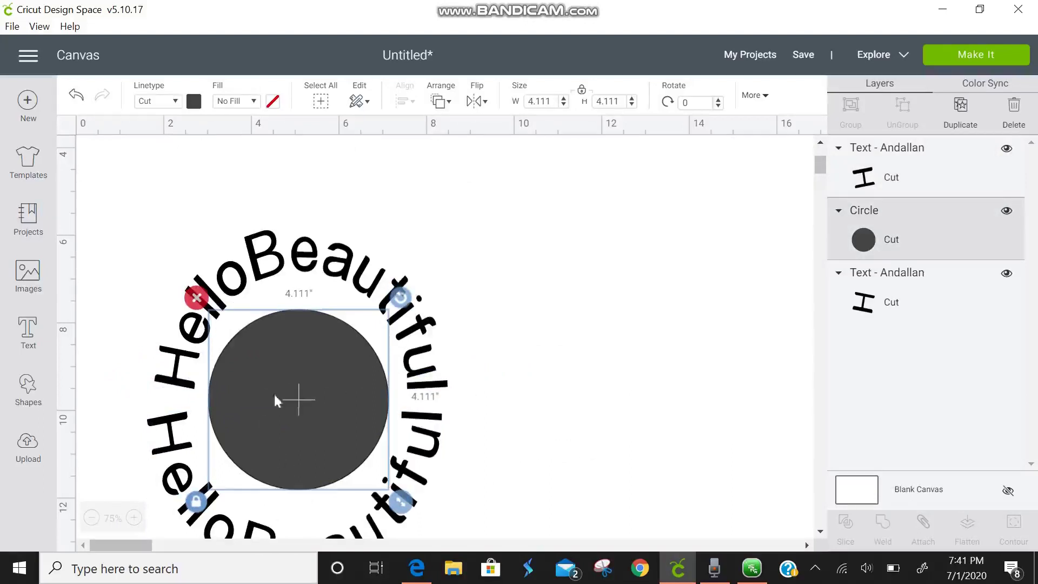
Remove the circle and the lower curved text, and return the upper Hello Beautiful text to a straight line
{"action": "key", "text": "ctrl+z"}
{"action": "key", "text": "ctrl+z"}
{"action": "left_click", "coordinate": [430, 330]}
{"action": "key", "text": "ctrl+z"}
Ungroup the Hello Beautiful text to individual letters and move the letters of Hello away from Beautiful
{"action": "left_click", "coordinate": [669, 142]}
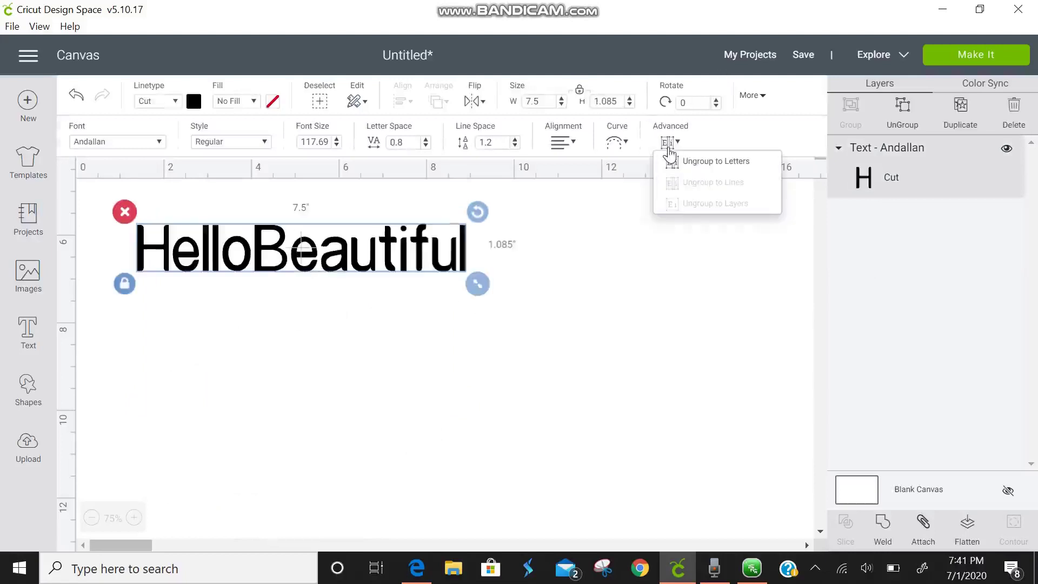
{"action": "left_click_drag", "start_coordinate": [349, 247], "coordinate": [442, 310]}
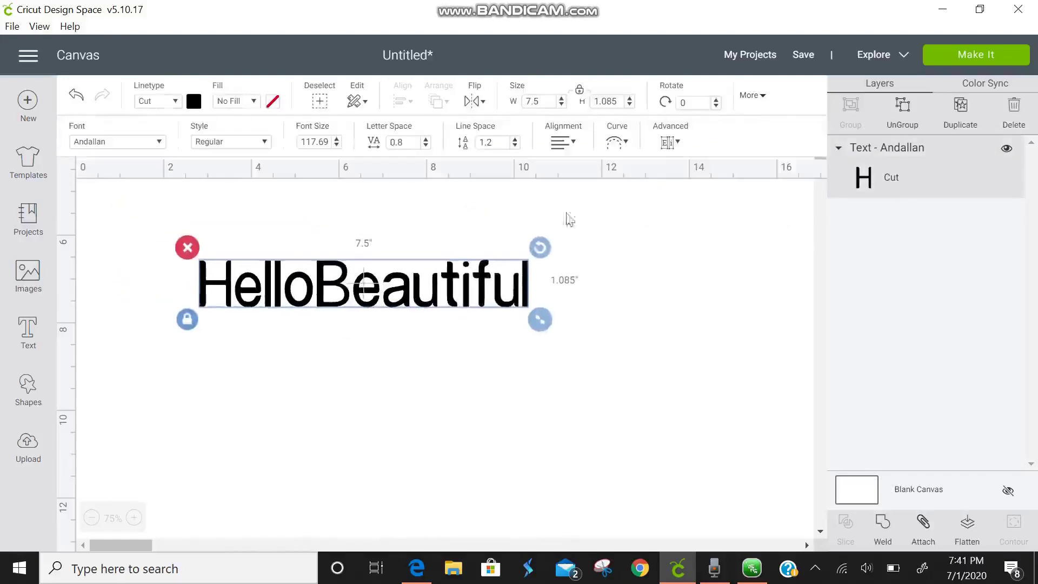
{"action": "left_click", "coordinate": [679, 143]}
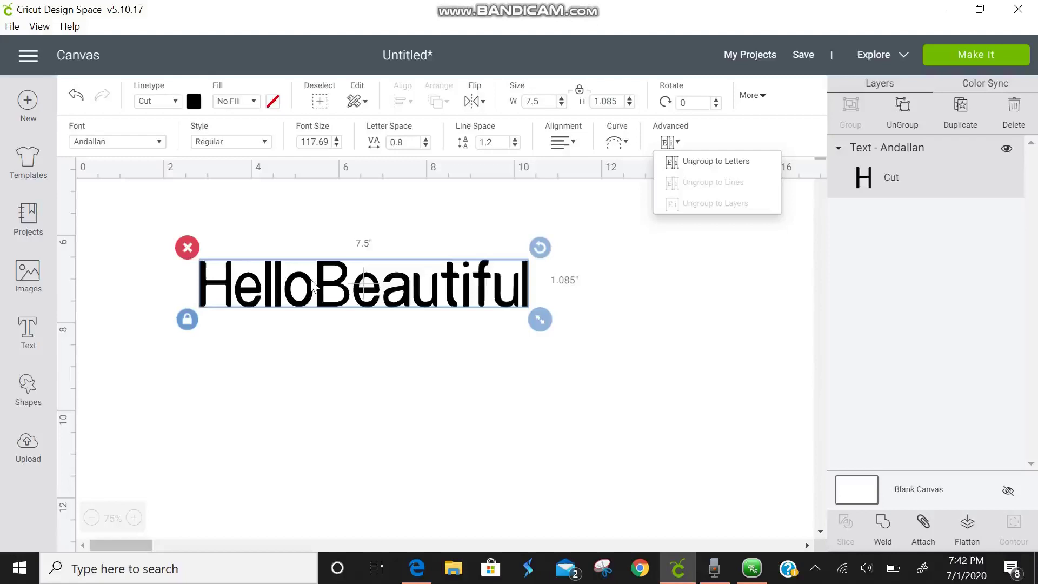
{"action": "left_click", "coordinate": [706, 167]}
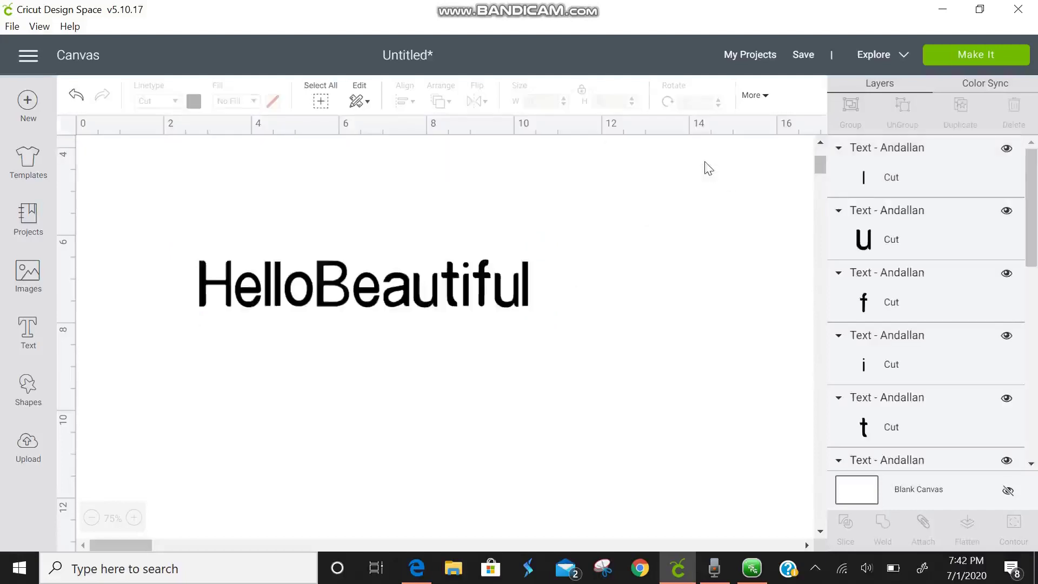
{"action": "mouse_move", "coordinate": [528, 283]}
{"action": "left_mouse_down"}
{"action": "mouse_move", "coordinate": [544, 313]}
{"action": "mouse_move", "coordinate": [529, 281]}
{"action": "left_mouse_up"}
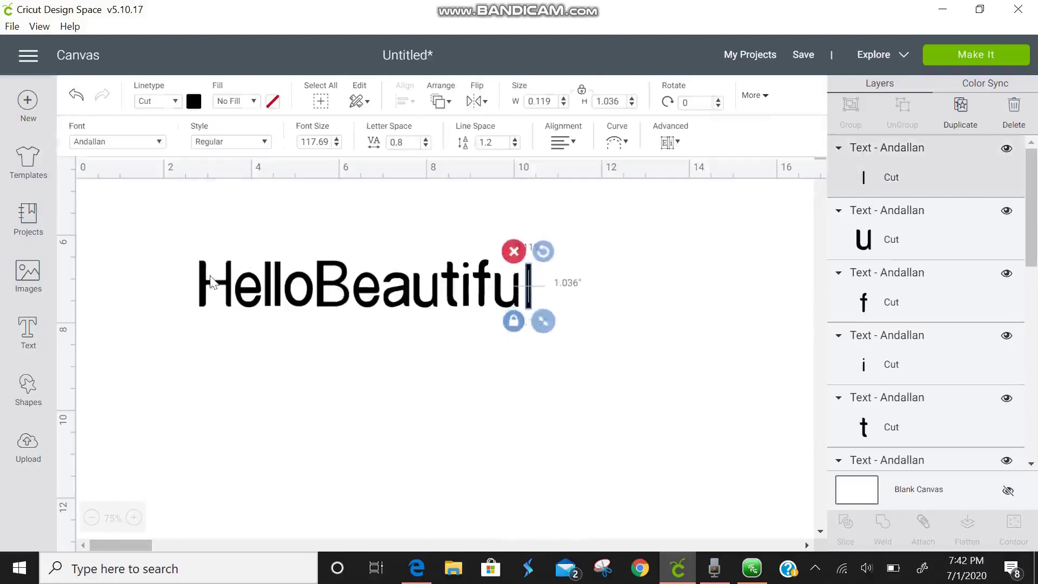
{"action": "left_click_drag", "start_coordinate": [183, 250], "coordinate": [250, 301]}
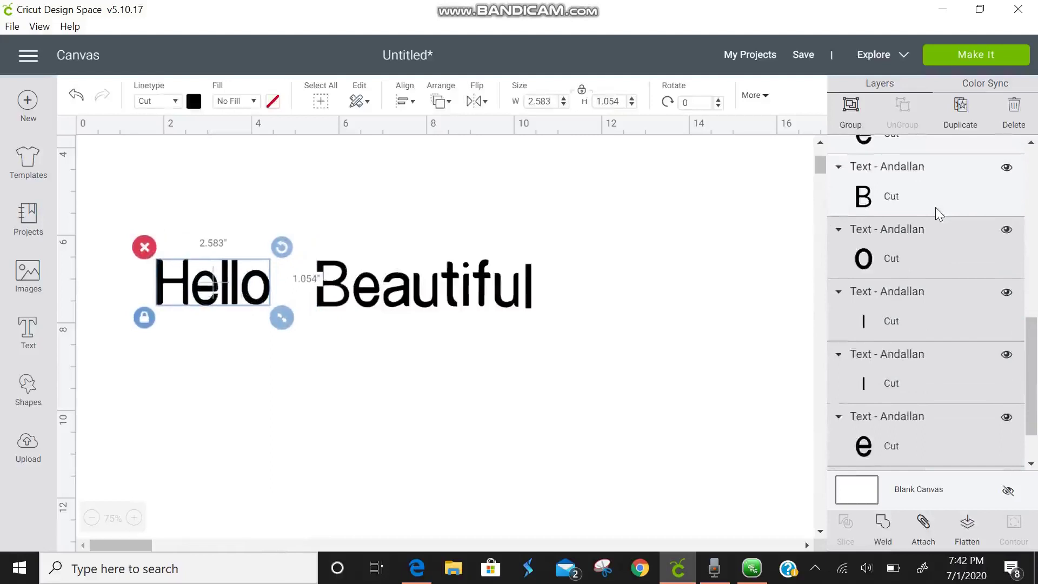
Preview the ungrouped letters on the cutting mat, return to the canvas, and move the letter o out of Hello and back
{"action": "left_click", "coordinate": [985, 56]}
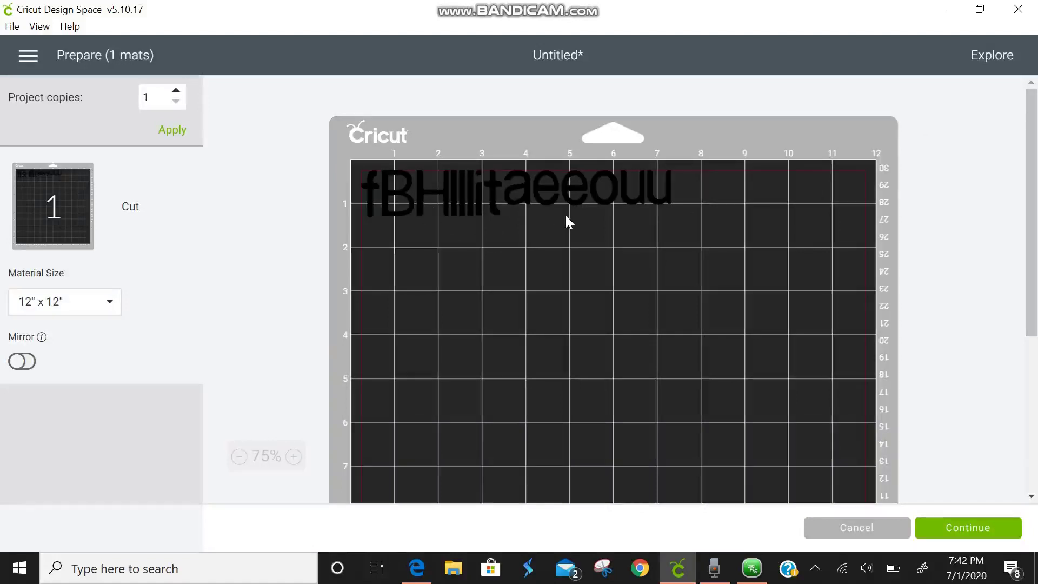
{"action": "left_click", "coordinate": [876, 533]}
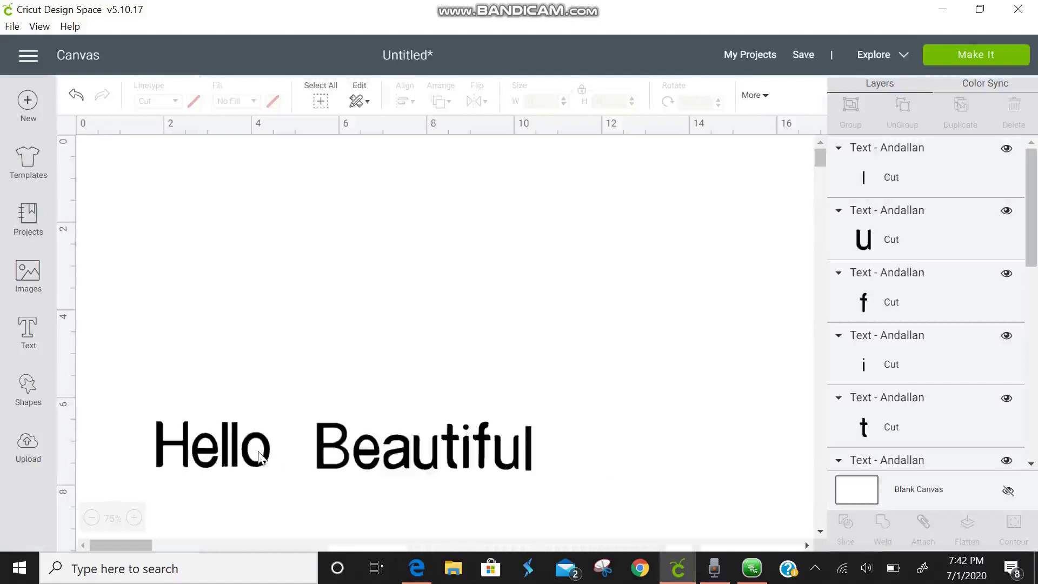
{"action": "left_click_drag", "start_coordinate": [272, 414], "coordinate": [290, 356]}
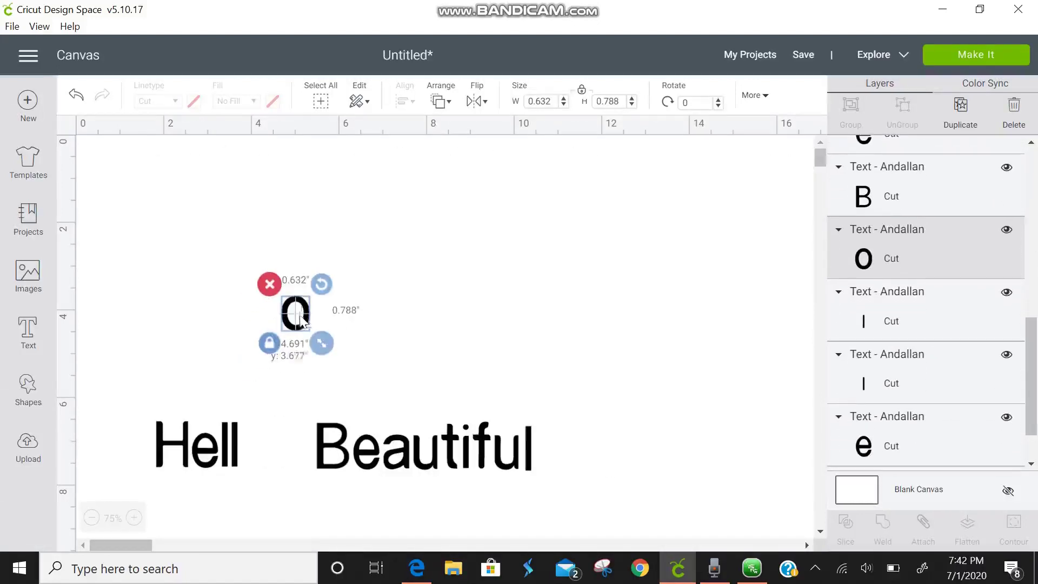
{"action": "left_click_drag", "start_coordinate": [269, 442], "coordinate": [264, 450]}
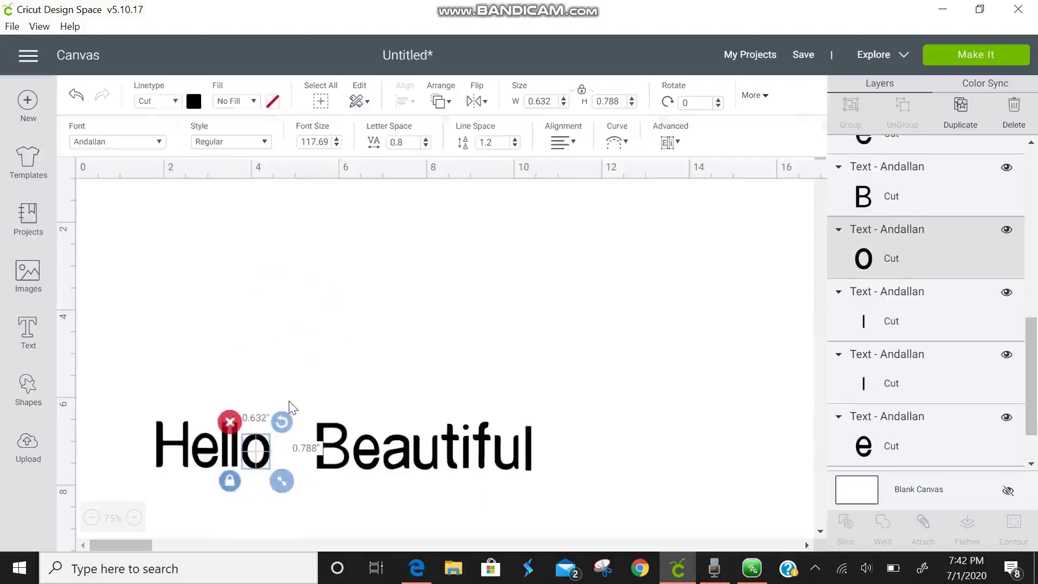
Nudge the "o" of Hello into place, enlarge the "H" to about 1.6 × 2.33 in and align it in front of "ello"
{"action": "left_click_drag", "start_coordinate": [264, 450], "coordinate": [263, 449]}
{"action": "left_click", "coordinate": [180, 445]}
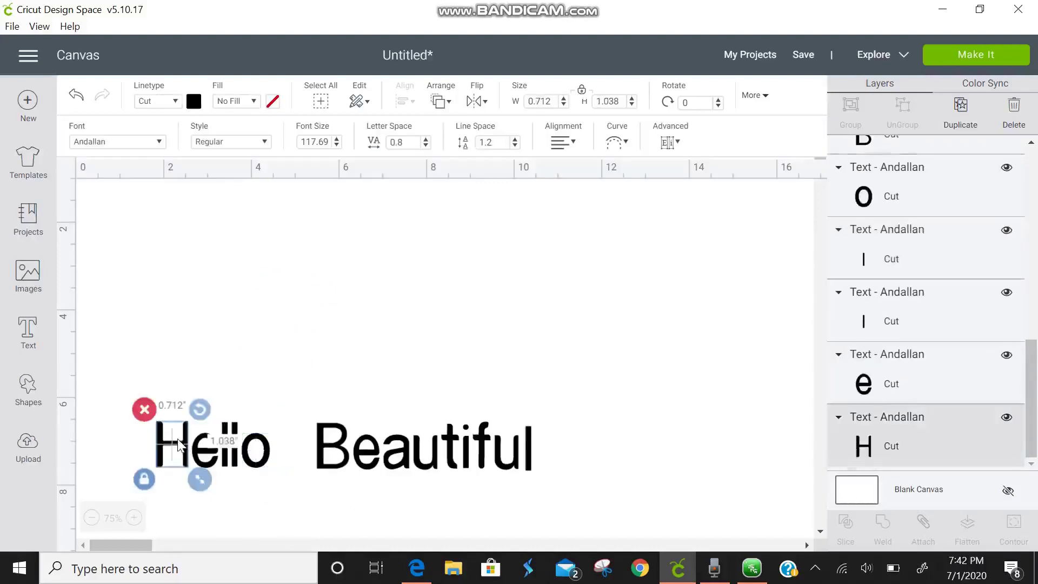
{"action": "left_click_drag", "start_coordinate": [180, 445], "coordinate": [200, 468]}
{"action": "left_click_drag", "start_coordinate": [181, 428], "coordinate": [180, 443]}
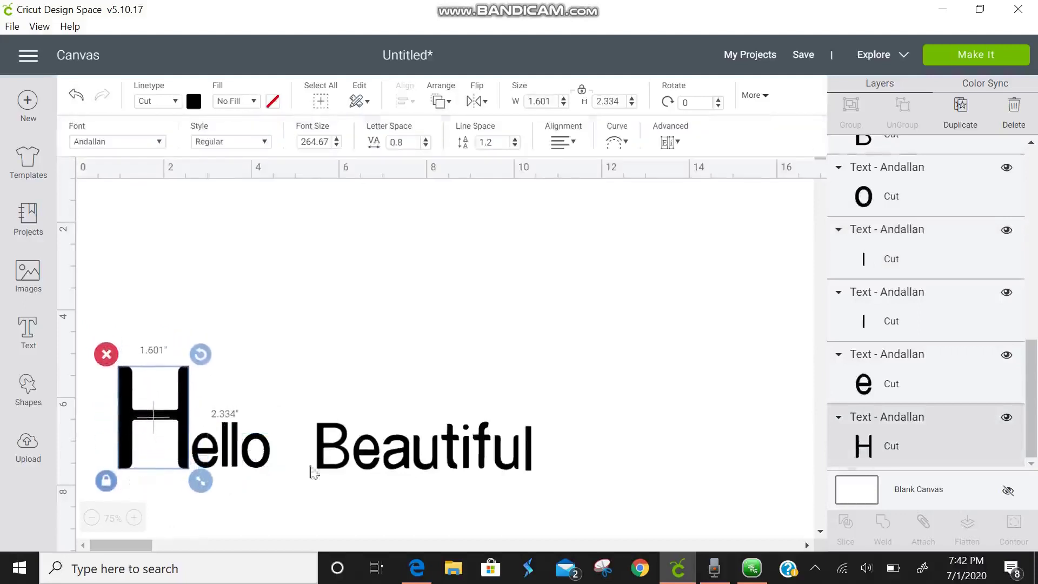
Enlarge the "B" to about 1.61 × 2.3 in and place it between "Hello" and "eautiful"
{"action": "left_click", "coordinate": [341, 468]}
{"action": "left_click_drag", "start_coordinate": [343, 470], "coordinate": [319, 364]}
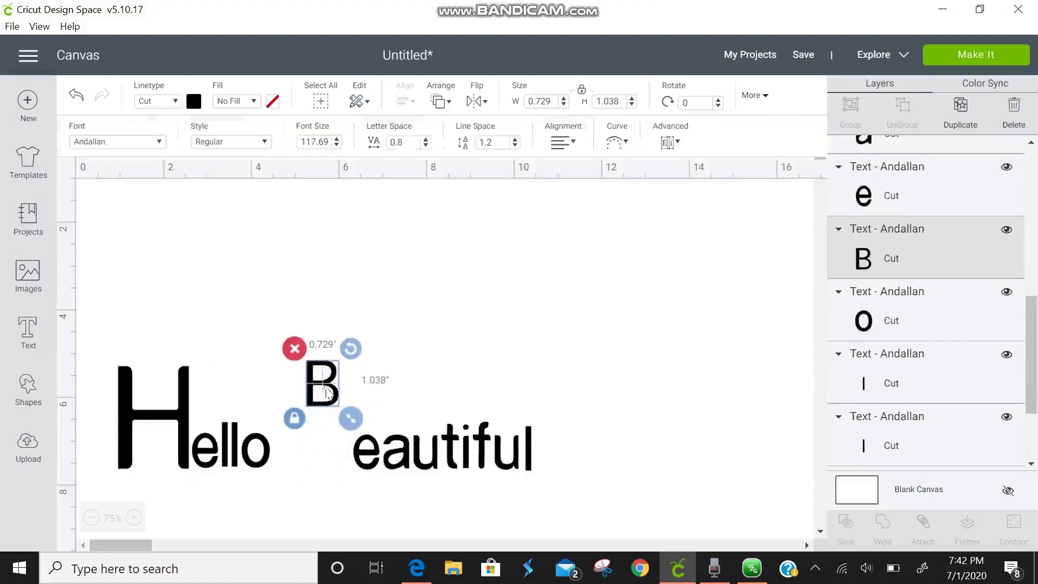
{"action": "left_click_drag", "start_coordinate": [348, 418], "coordinate": [377, 468]}
{"action": "left_click_drag", "start_coordinate": [370, 453], "coordinate": [346, 462]}
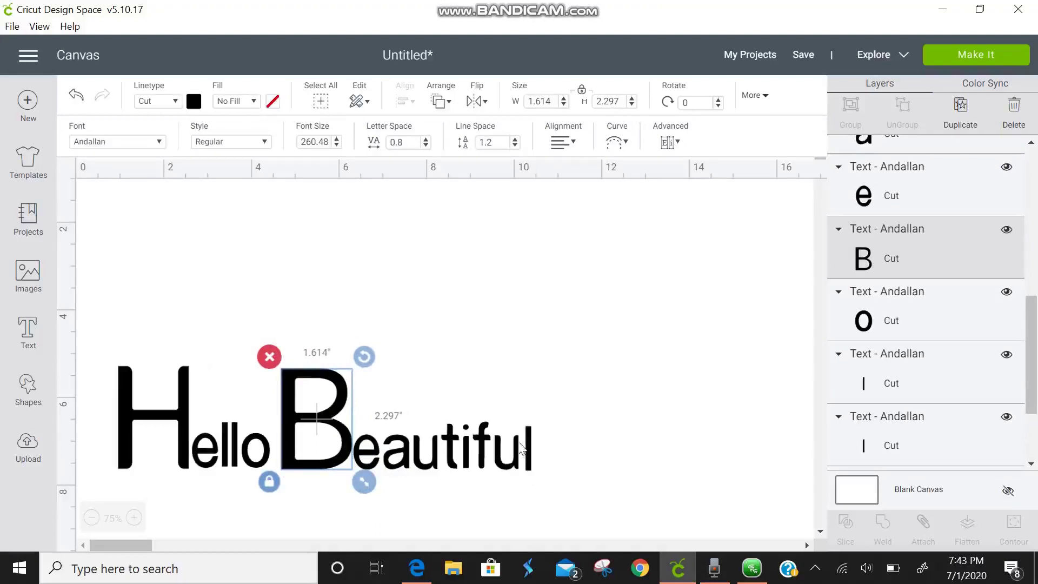
Group all the Hello Beautiful letters and ungroup them again
{"action": "left_click_drag", "start_coordinate": [549, 486], "coordinate": [104, 357]}
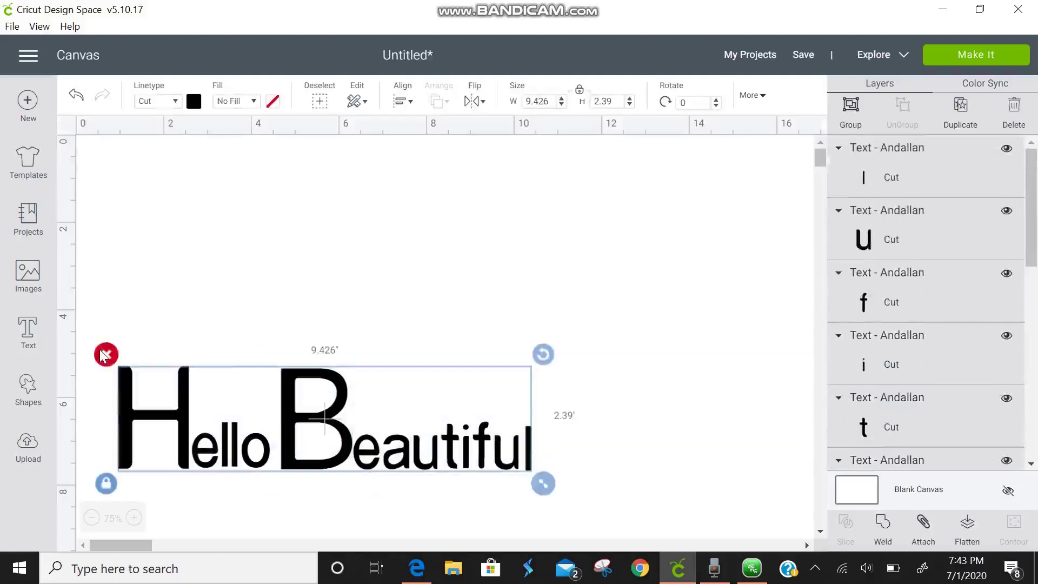
{"action": "left_click", "coordinate": [852, 111]}
{"action": "left_click", "coordinate": [908, 115]}
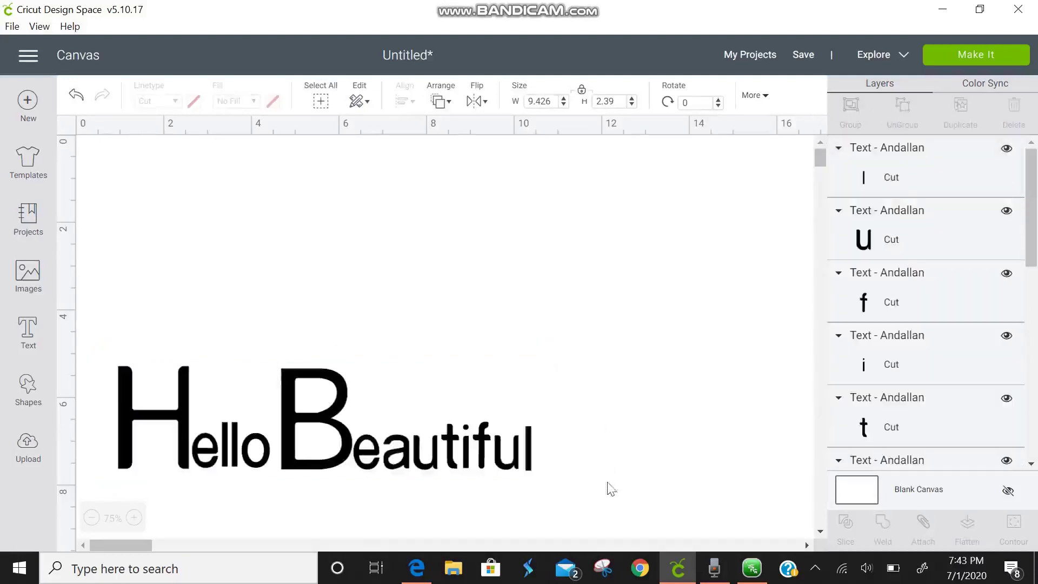
Select all the Hello Beautiful letters together and move them up near the start of the canvas
{"action": "left_click_drag", "start_coordinate": [583, 504], "coordinate": [133, 366]}
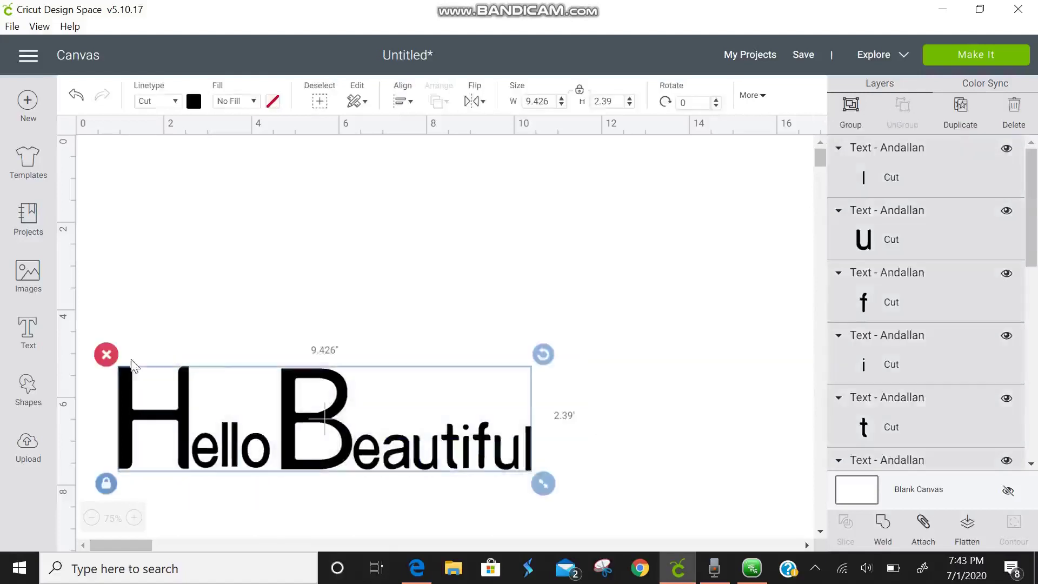
{"action": "left_click_drag", "start_coordinate": [353, 416], "coordinate": [466, 295]}
{"action": "left_click_drag", "start_coordinate": [564, 477], "coordinate": [152, 342]}
{"action": "left_click_drag", "start_coordinate": [337, 372], "coordinate": [402, 285]}
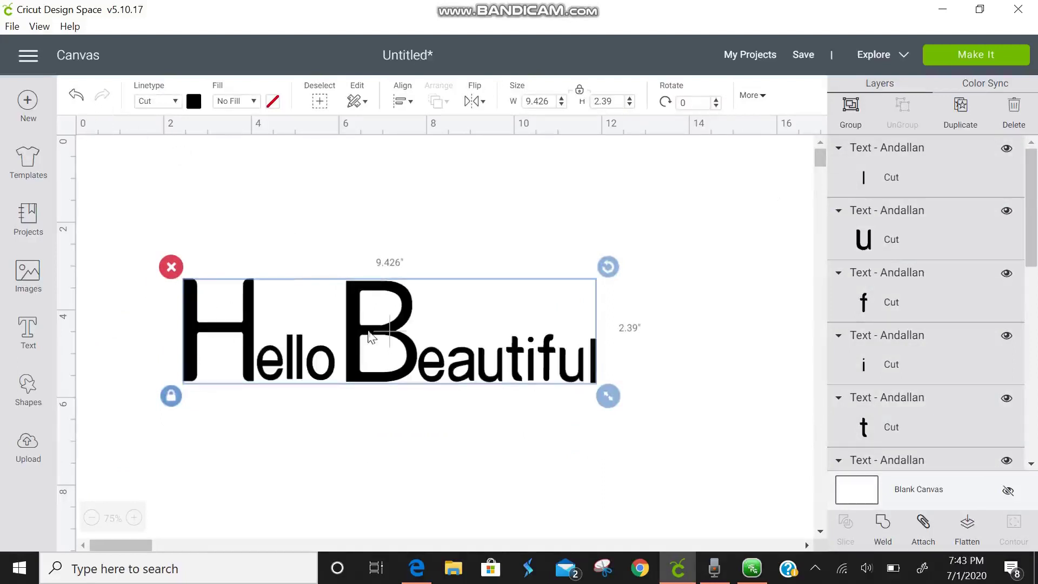
{"action": "left_click_drag", "start_coordinate": [371, 335], "coordinate": [370, 246]}
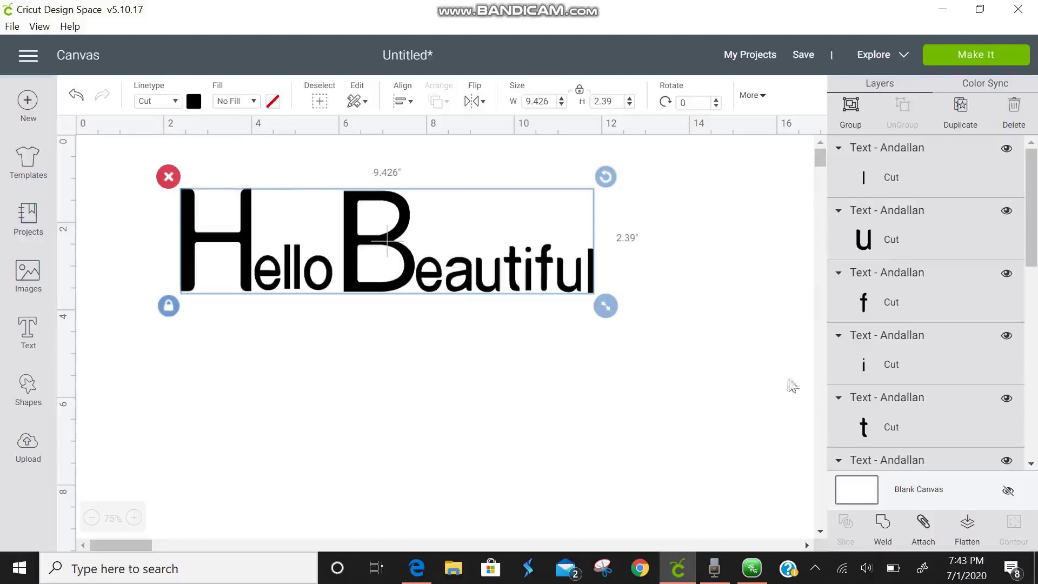
Attach the Hello Beautiful letters and weld them into a single shape
{"action": "left_click", "coordinate": [924, 535]}
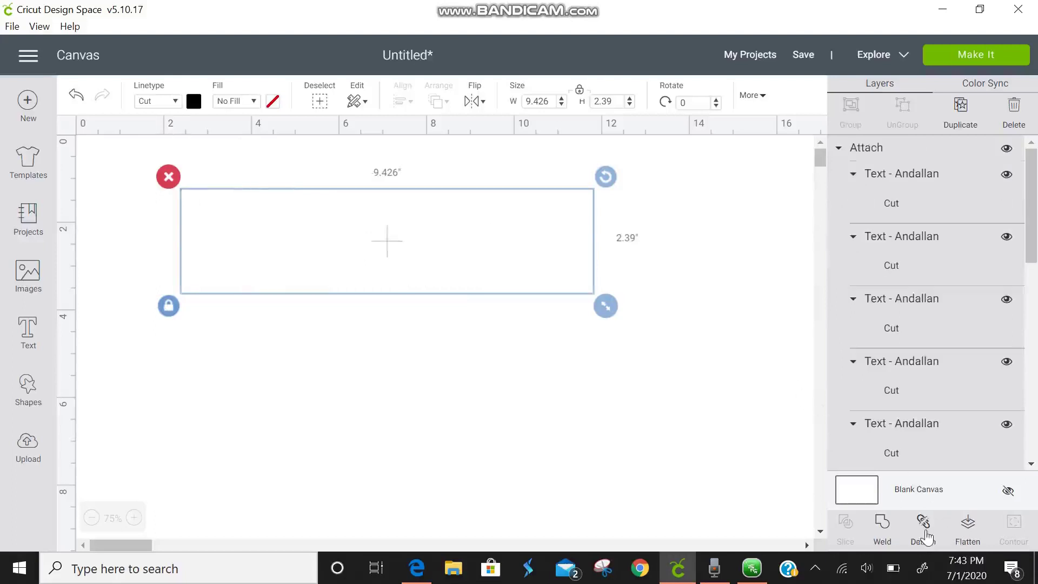
{"action": "left_click", "coordinate": [475, 324]}
{"action": "left_click", "coordinate": [192, 201]}
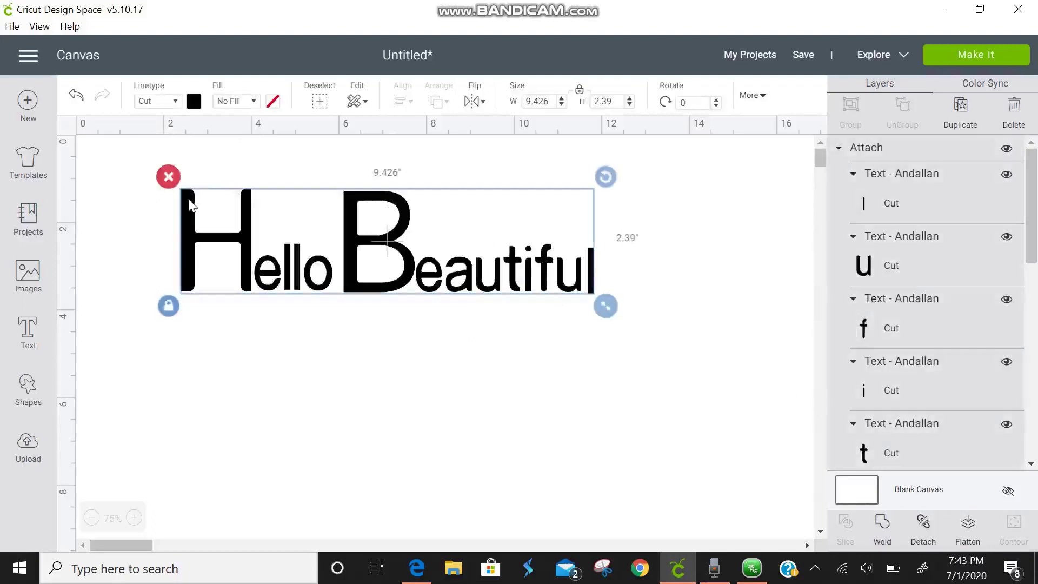
{"action": "left_click", "coordinate": [884, 527]}
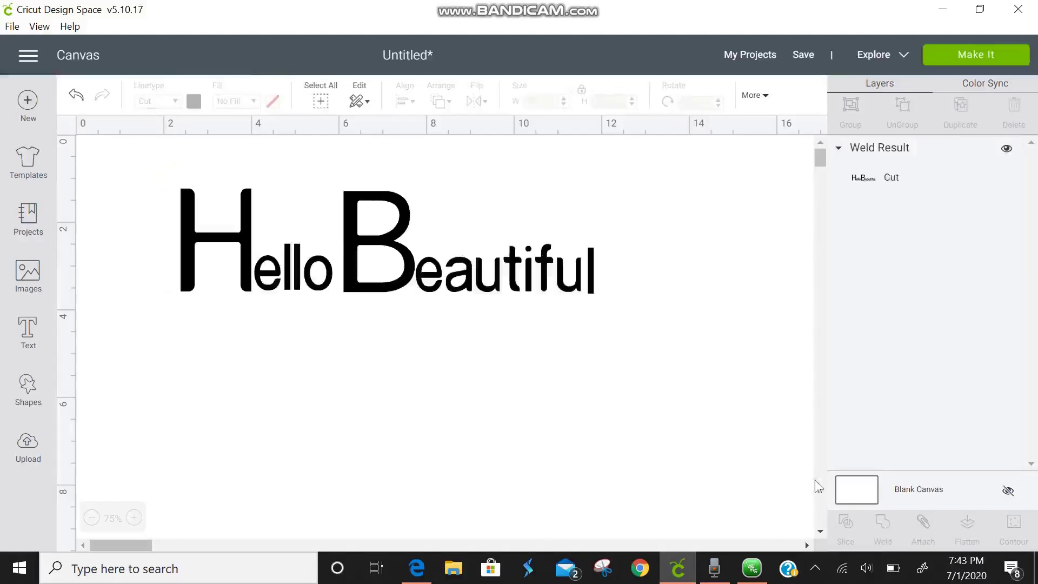
{"action": "left_click_drag", "start_coordinate": [649, 349], "coordinate": [187, 154]}
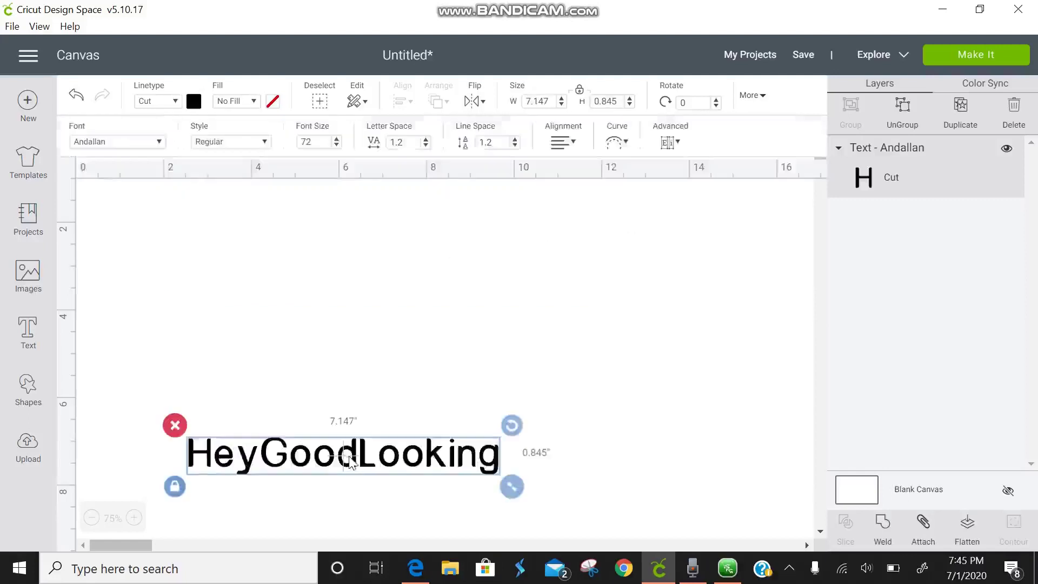
Move the Hey Good Looking text up the canvas and set its font to Angelia
{"action": "left_click_drag", "start_coordinate": [351, 461], "coordinate": [284, 249]}
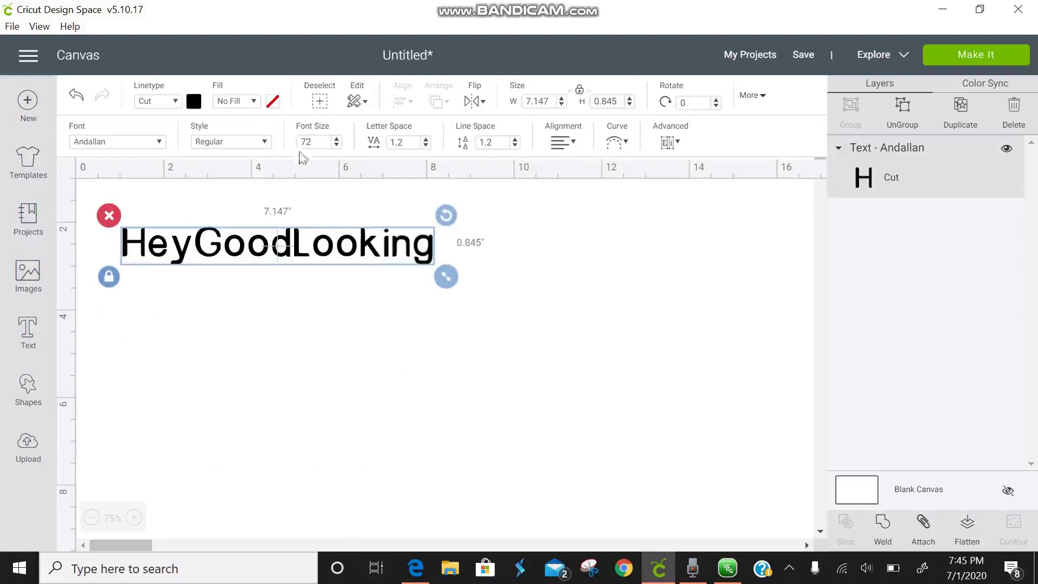
{"action": "left_click", "coordinate": [159, 141]}
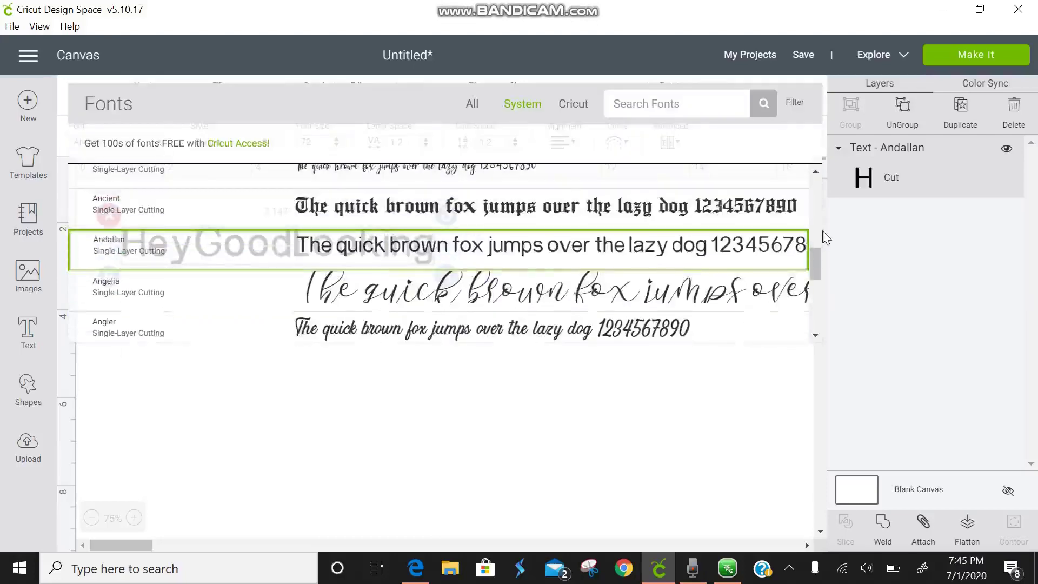
{"action": "left_click_drag", "start_coordinate": [815, 256], "coordinate": [819, 274]}
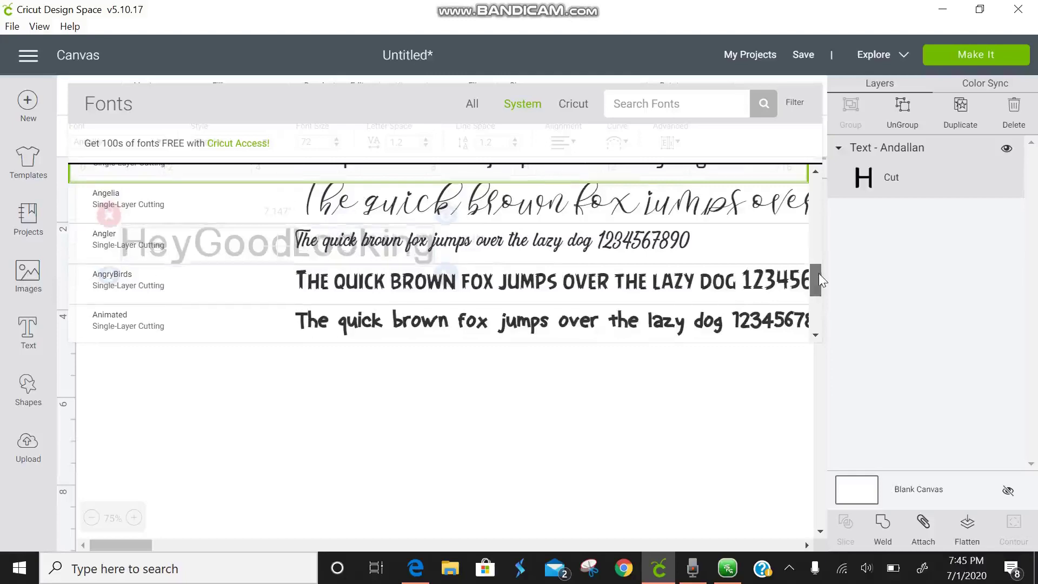
{"action": "left_click", "coordinate": [747, 279]}
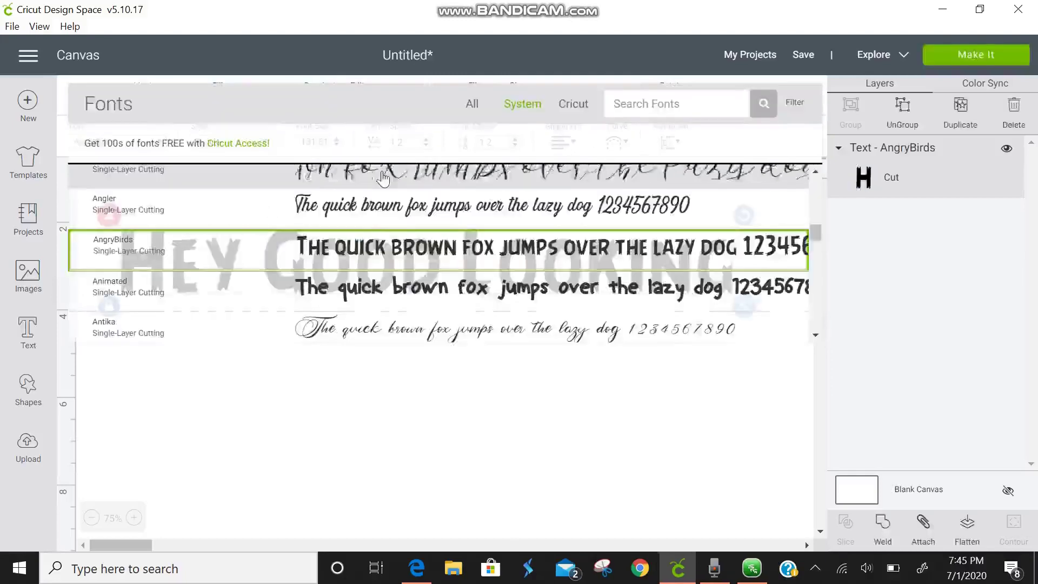
{"action": "left_click", "coordinate": [383, 175]}
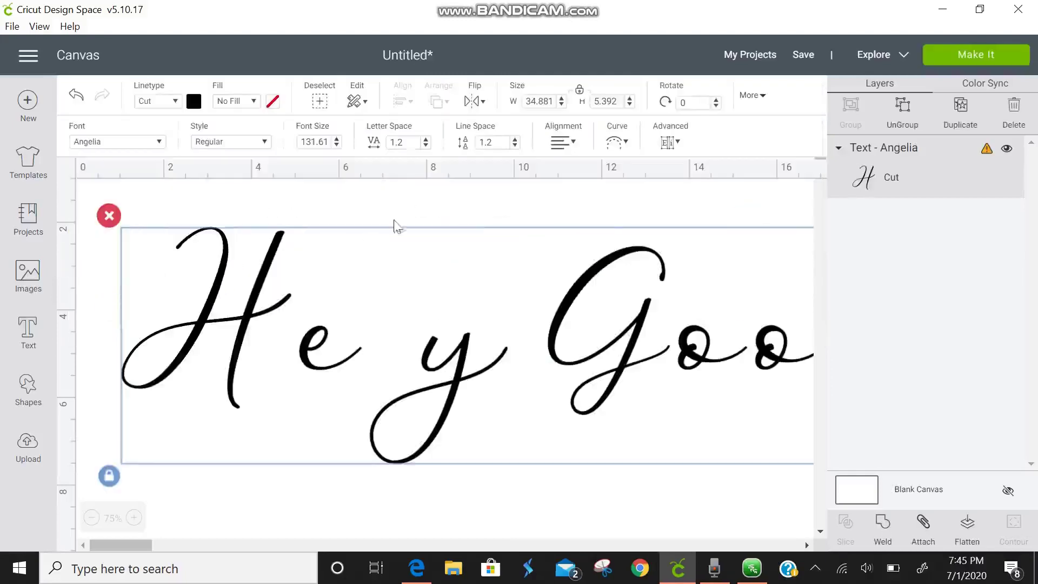
Set the Hey Good Looking text's width to 13.259 in and enlarge it to about 14.85 in wide
{"action": "left_click", "coordinate": [543, 101]}
{"action": "left_click_drag", "start_coordinate": [543, 100], "coordinate": [512, 103]}
{"action": "type", "text": "13.259"}
{"action": "key", "text": "Return"}
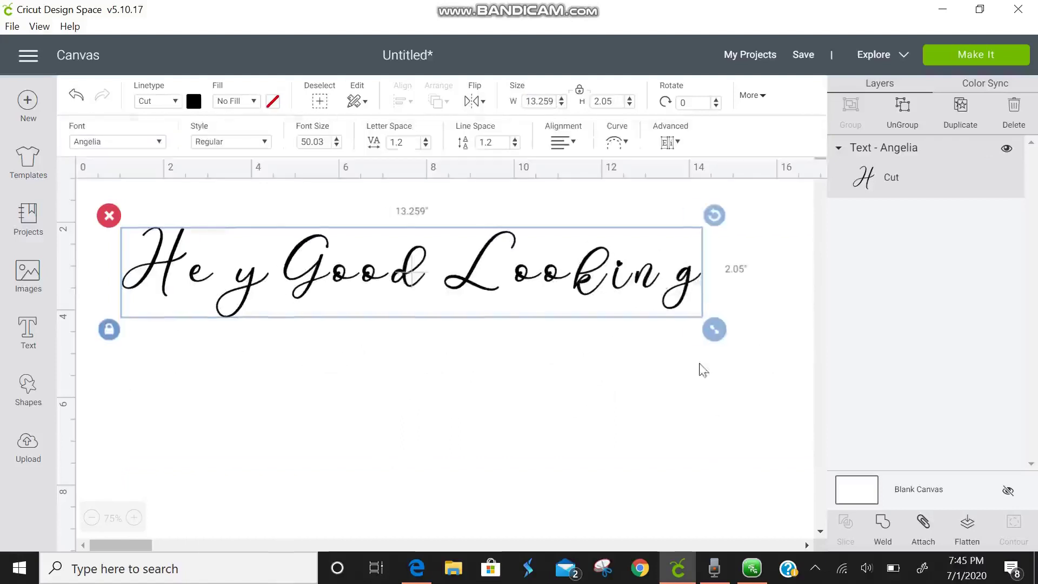
{"action": "left_click_drag", "start_coordinate": [712, 332], "coordinate": [784, 411]}
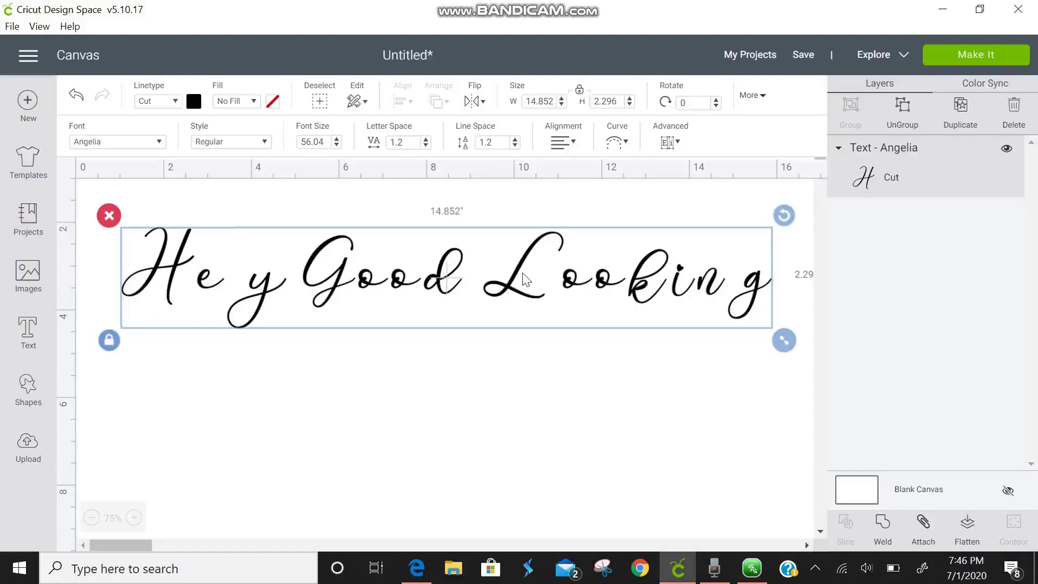
Reduce the text's letter space to -1.3 and enlarge the text to about 15.5 in wide
{"action": "left_click", "coordinate": [426, 145]}
{"action": "left_click", "coordinate": [426, 145]}
{"action": "left_click", "coordinate": [426, 145]}
{"action": "left_click", "coordinate": [426, 145]}
{"action": "left_click", "coordinate": [427, 145]}
{"action": "left_click", "coordinate": [426, 145]}
{"action": "left_click", "coordinate": [426, 145]}
{"action": "left_click", "coordinate": [426, 145]}
{"action": "left_click", "coordinate": [427, 145]}
{"action": "left_click", "coordinate": [426, 144]}
{"action": "left_click", "coordinate": [426, 145]}
{"action": "left_click", "coordinate": [426, 145]}
{"action": "left_click", "coordinate": [426, 145]}
{"action": "left_click", "coordinate": [426, 145]}
{"action": "left_click", "coordinate": [426, 145]}
{"action": "left_click", "coordinate": [426, 145]}
{"action": "double_click", "coordinate": [427, 145]}
{"action": "double_click", "coordinate": [427, 145]}
{"action": "double_click", "coordinate": [426, 145]}
{"action": "left_click", "coordinate": [426, 145]}
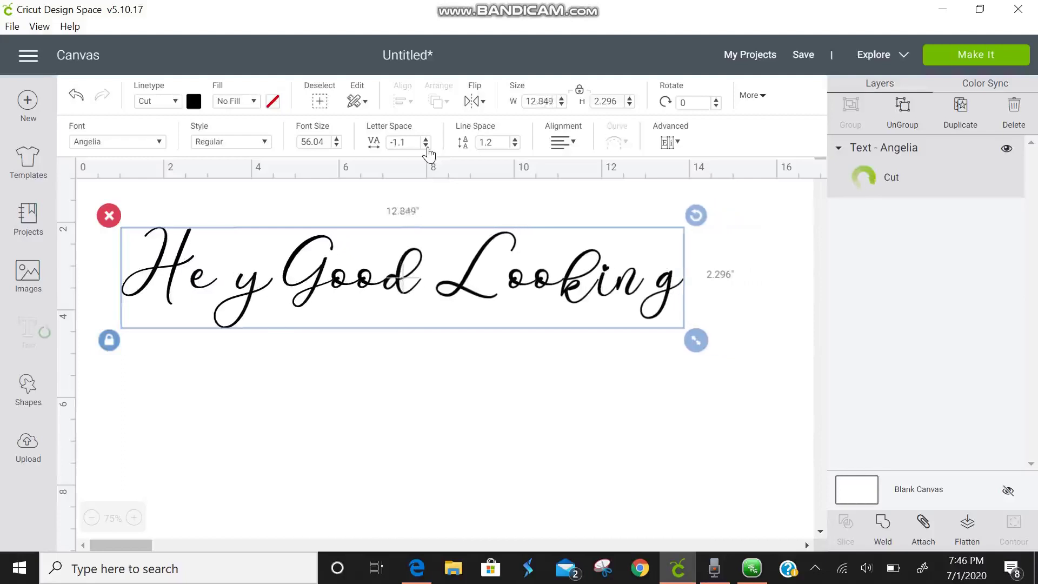
{"action": "double_click", "coordinate": [426, 145]}
{"action": "left_click_drag", "start_coordinate": [684, 341], "coordinate": [810, 364]}
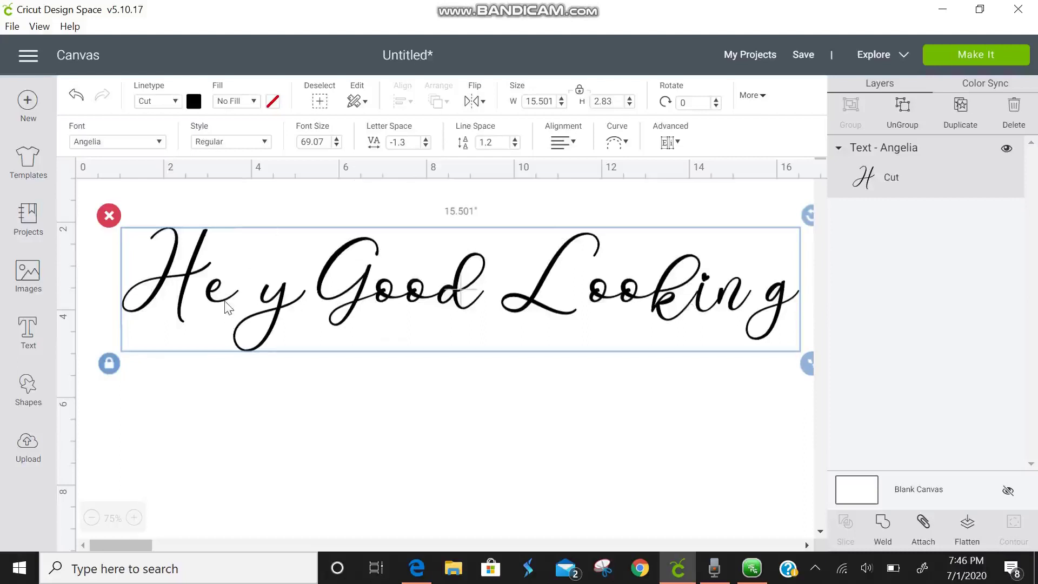
Reduce the Hey Good Looking text's letter space further to -3.7
{"action": "left_click", "coordinate": [427, 146]}
{"action": "left_click", "coordinate": [427, 146]}
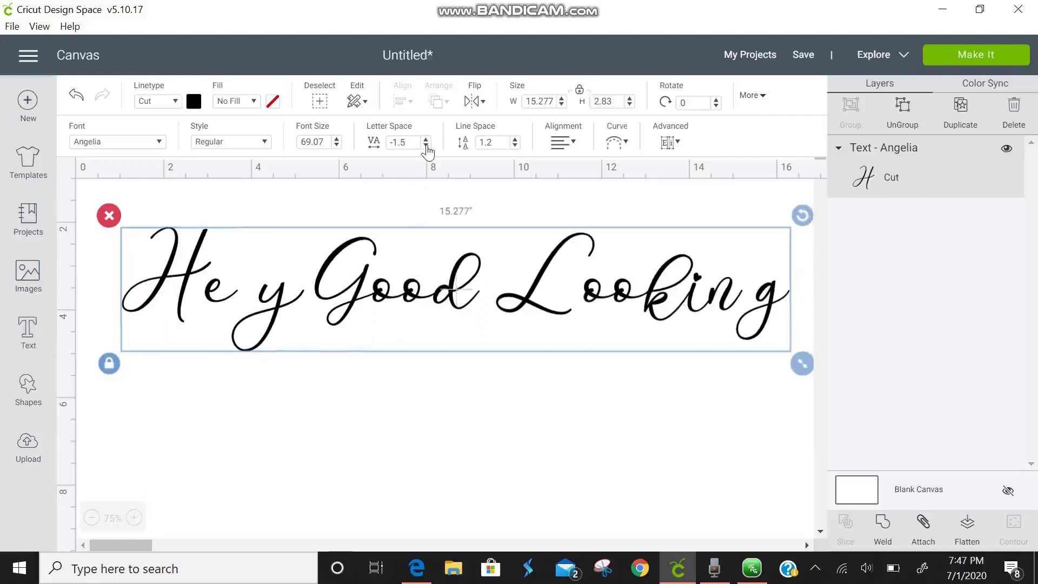
{"action": "left_click", "coordinate": [426, 146]}
{"action": "left_click", "coordinate": [427, 146]}
{"action": "left_click", "coordinate": [427, 146]}
{"action": "left_click", "coordinate": [427, 146]}
{"action": "left_click", "coordinate": [427, 146]}
{"action": "left_click", "coordinate": [426, 146]}
{"action": "left_click", "coordinate": [427, 146]}
{"action": "left_click", "coordinate": [427, 146]}
{"action": "left_click", "coordinate": [426, 146]}
{"action": "left_click", "coordinate": [427, 146]}
{"action": "left_click", "coordinate": [427, 146]}
{"action": "left_click", "coordinate": [427, 146]}
{"action": "left_click", "coordinate": [426, 146]}
{"action": "left_click", "coordinate": [427, 146]}
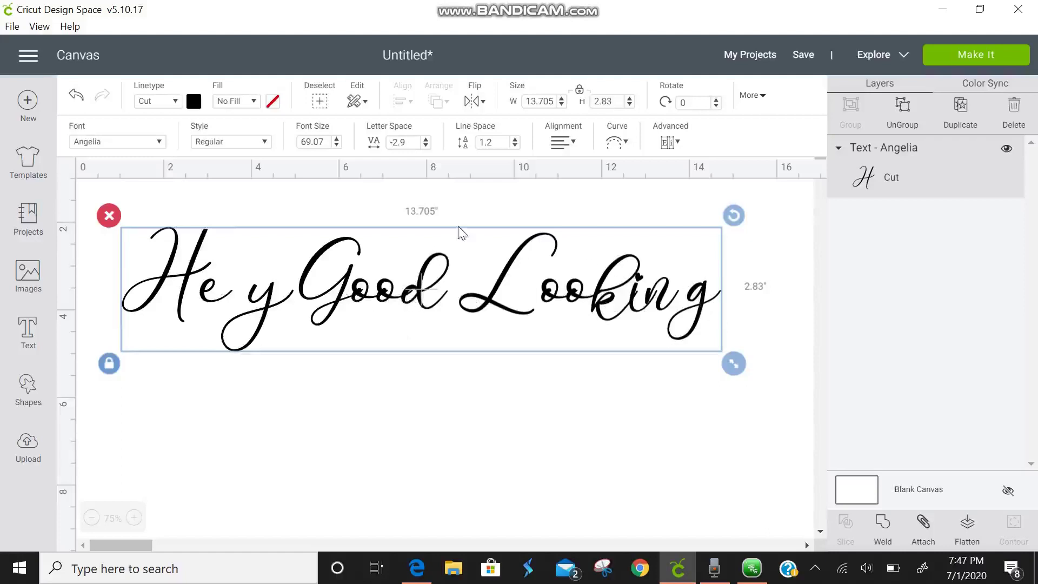
{"action": "left_click", "coordinate": [426, 146]}
{"action": "left_click", "coordinate": [426, 146]}
{"action": "left_click", "coordinate": [426, 146]}
{"action": "left_click", "coordinate": [426, 146]}
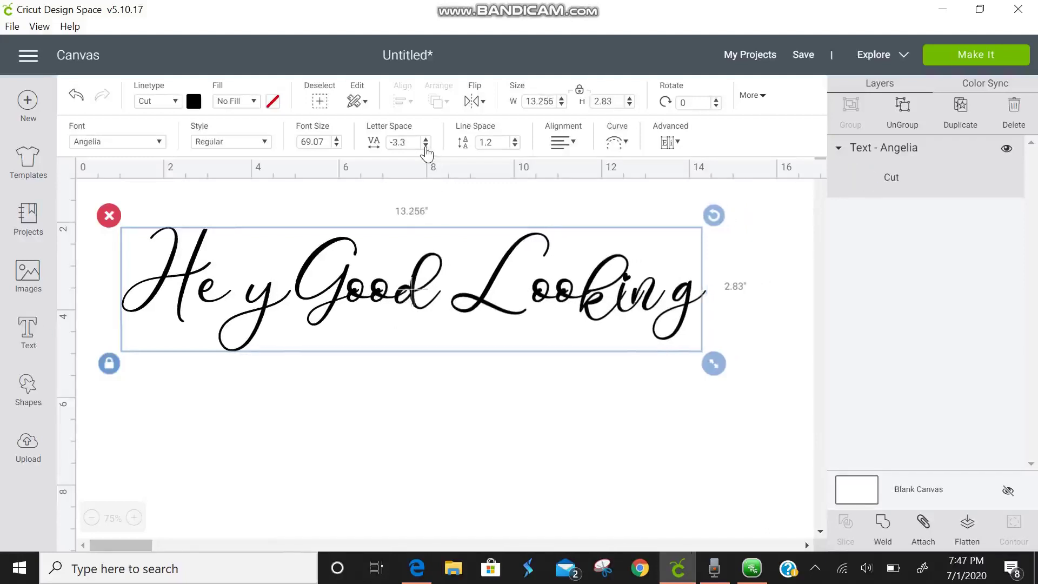
{"action": "left_click", "coordinate": [426, 146]}
{"action": "left_click", "coordinate": [426, 146]}
{"action": "left_click", "coordinate": [426, 146]}
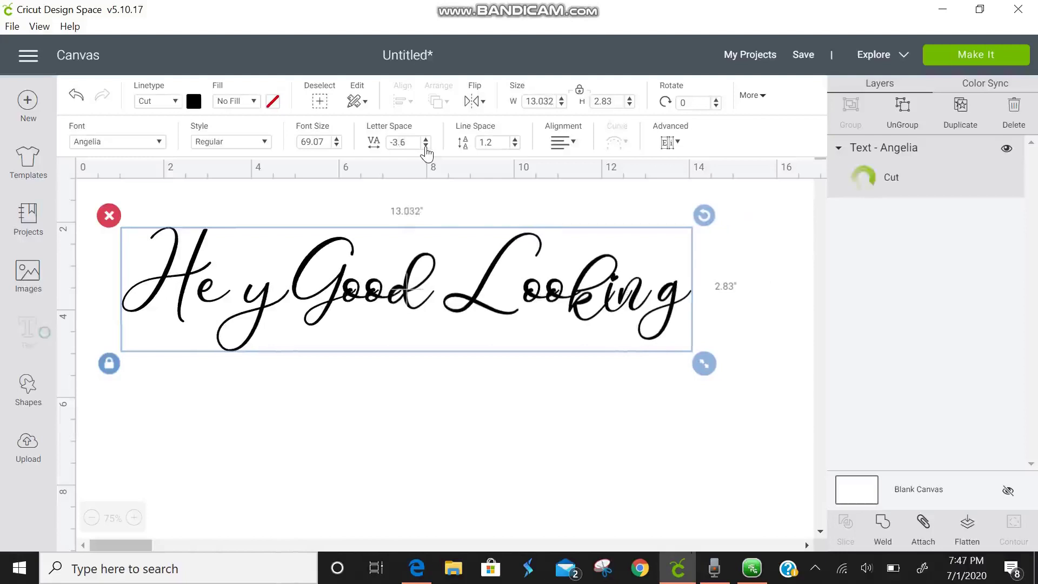
{"action": "left_click", "coordinate": [426, 146]}
{"action": "left_click", "coordinate": [426, 146]}
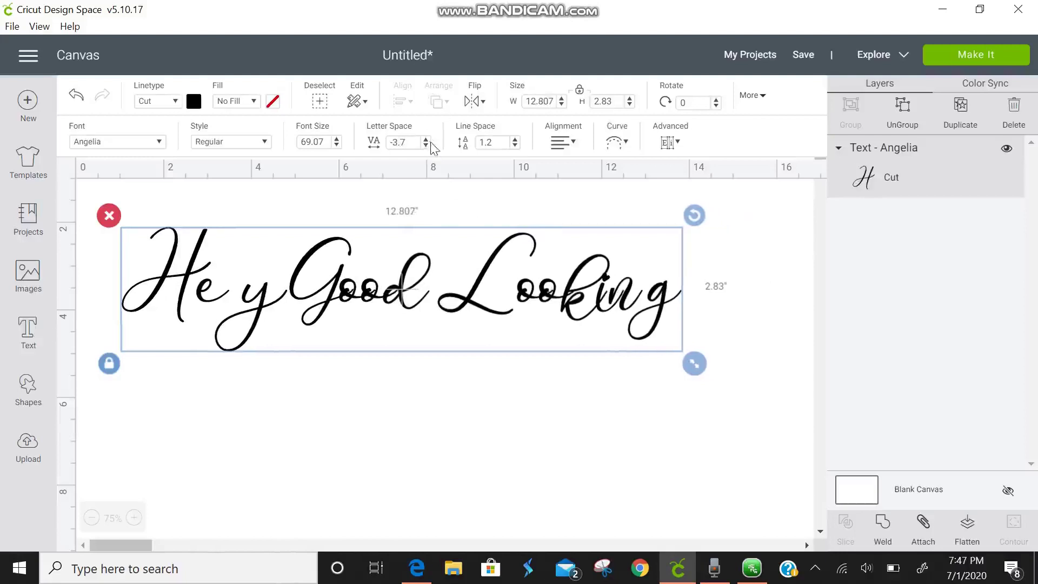
Set the text's letter space to -1.8 and enlarge the text to about 15.39 in wide
{"action": "left_click", "coordinate": [426, 145]}
{"action": "left_click", "coordinate": [426, 145]}
{"action": "left_click", "coordinate": [426, 145]}
{"action": "left_click", "coordinate": [426, 145]}
{"action": "left_click", "coordinate": [426, 145]}
{"action": "left_click", "coordinate": [426, 145]}
{"action": "left_click", "coordinate": [426, 145]}
{"action": "left_click", "coordinate": [426, 145]}
{"action": "left_click", "coordinate": [426, 142]}
{"action": "left_click", "coordinate": [426, 142]}
{"action": "left_click", "coordinate": [426, 142]}
{"action": "left_click", "coordinate": [427, 142]}
{"action": "left_click", "coordinate": [426, 142]}
{"action": "left_click", "coordinate": [426, 142]}
{"action": "left_click", "coordinate": [426, 141]}
{"action": "left_click", "coordinate": [426, 142]}
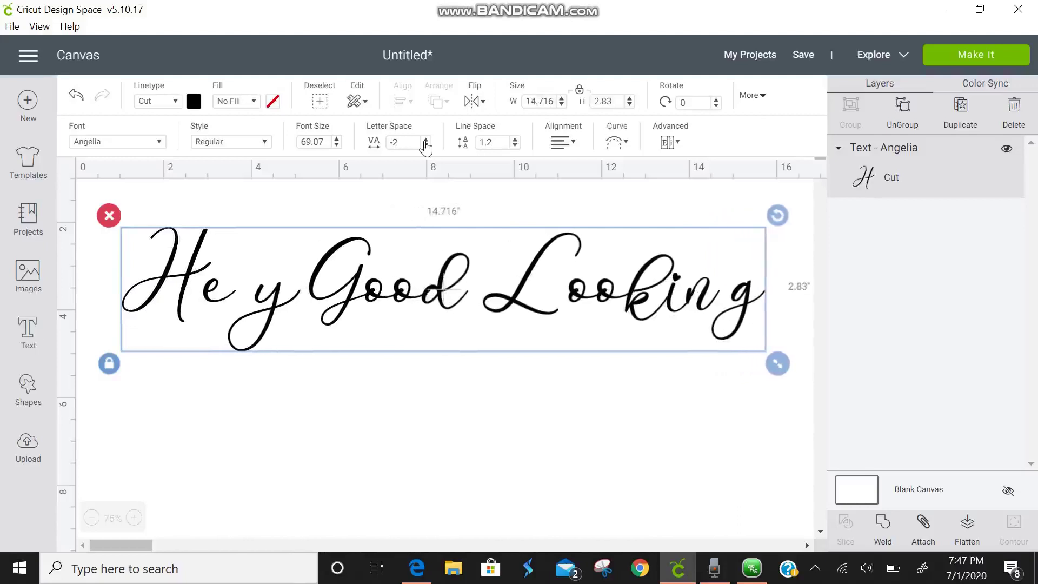
{"action": "left_click", "coordinate": [427, 142]}
{"action": "left_click", "coordinate": [426, 142]}
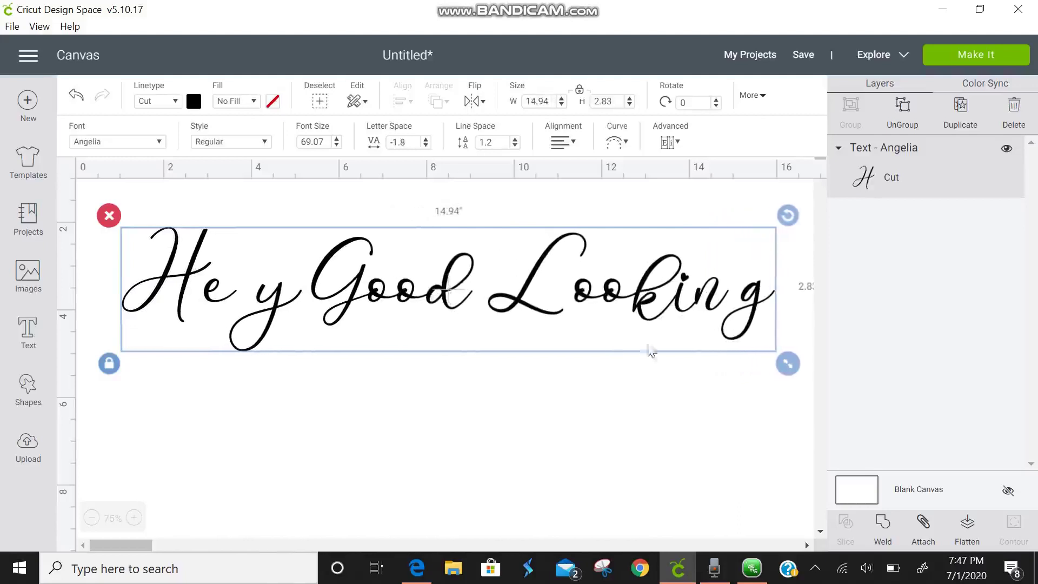
{"action": "left_click_drag", "start_coordinate": [786, 366], "coordinate": [806, 368]}
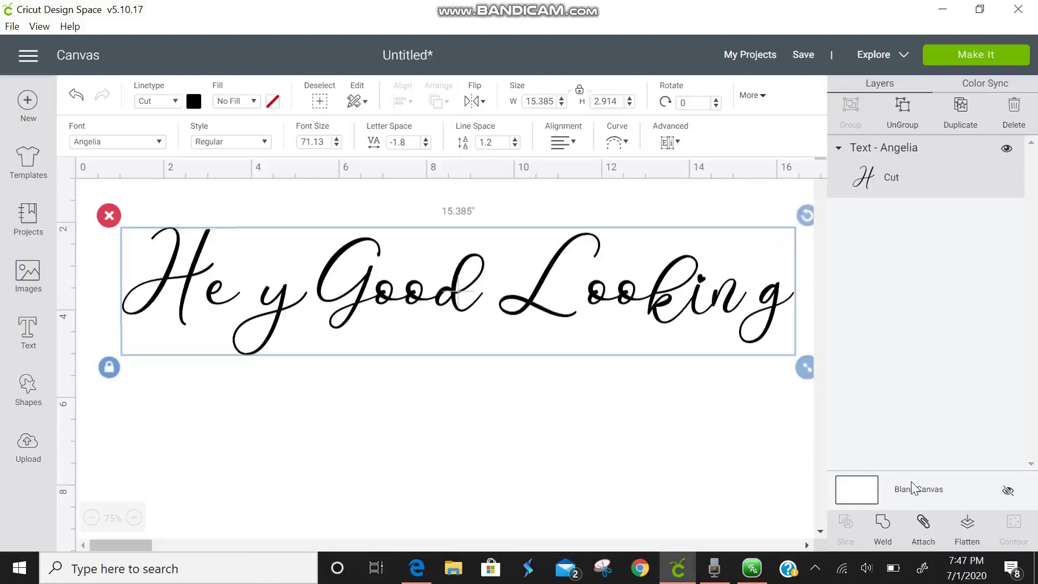
Duplicate the Hey Good Looking text and hide the original layer
{"action": "left_click", "coordinate": [961, 107]}
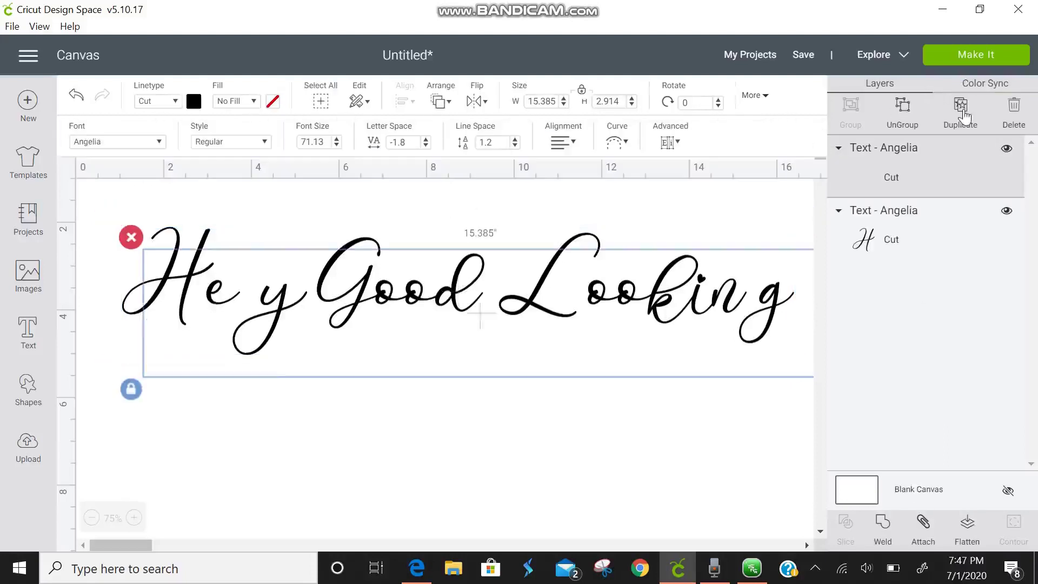
{"action": "left_click", "coordinate": [1007, 211]}
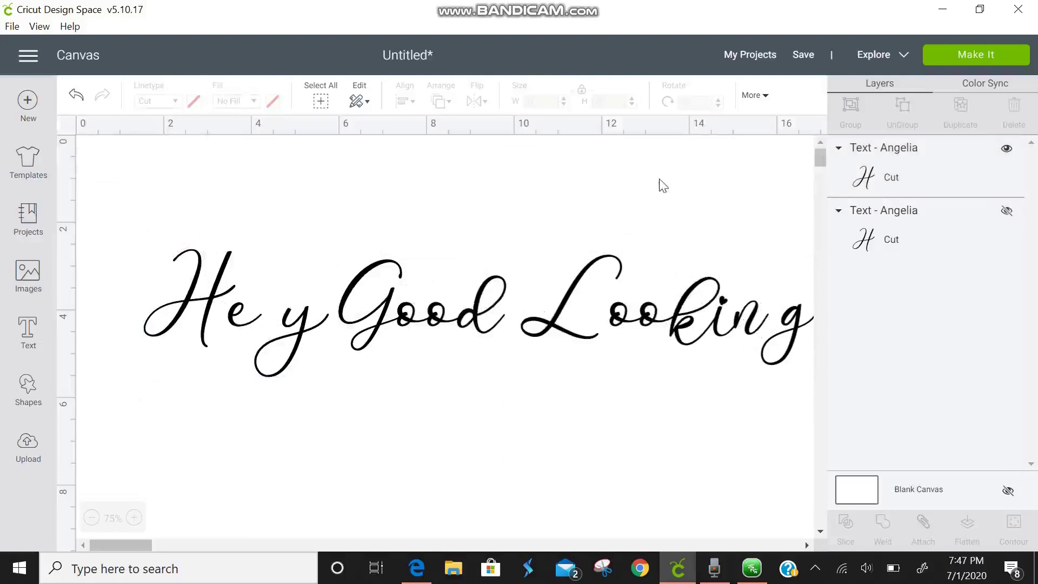
Ungroup the visible copy into separate letters and move the "y" of Hey up against the "e"
{"action": "left_click", "coordinate": [604, 317]}
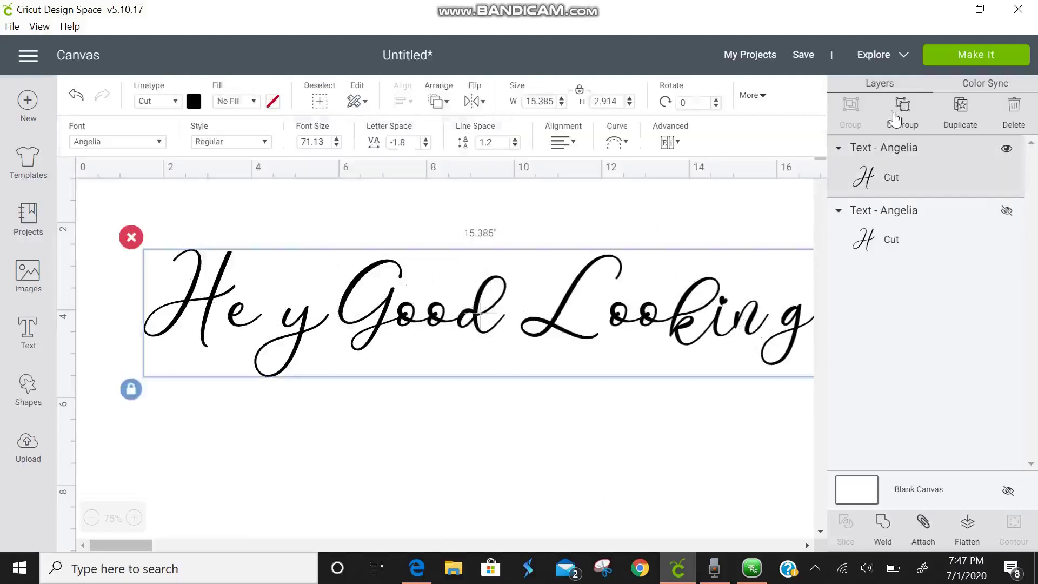
{"action": "left_click", "coordinate": [898, 115]}
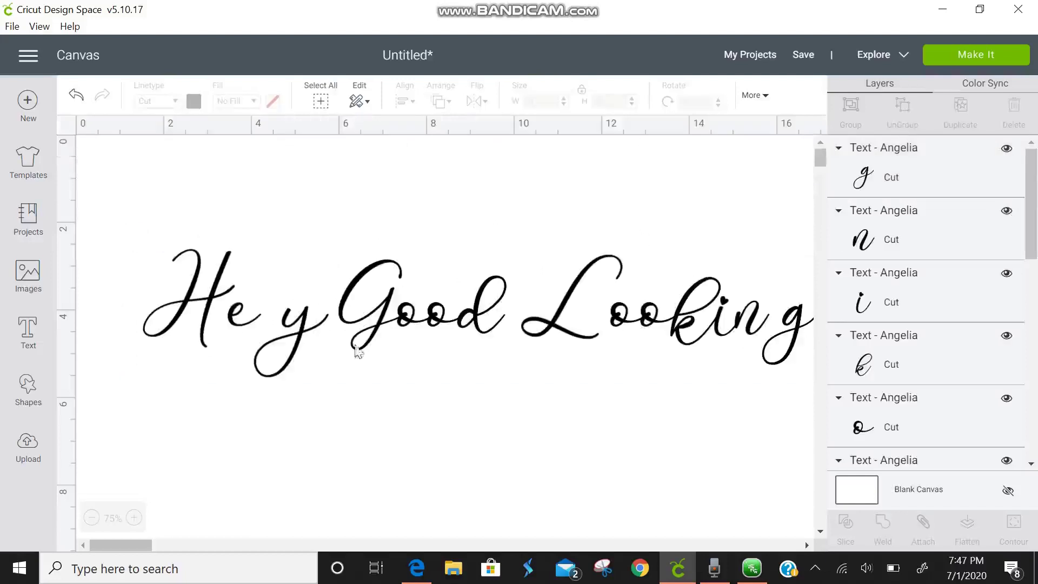
{"action": "left_click_drag", "start_coordinate": [297, 338], "coordinate": [276, 336]}
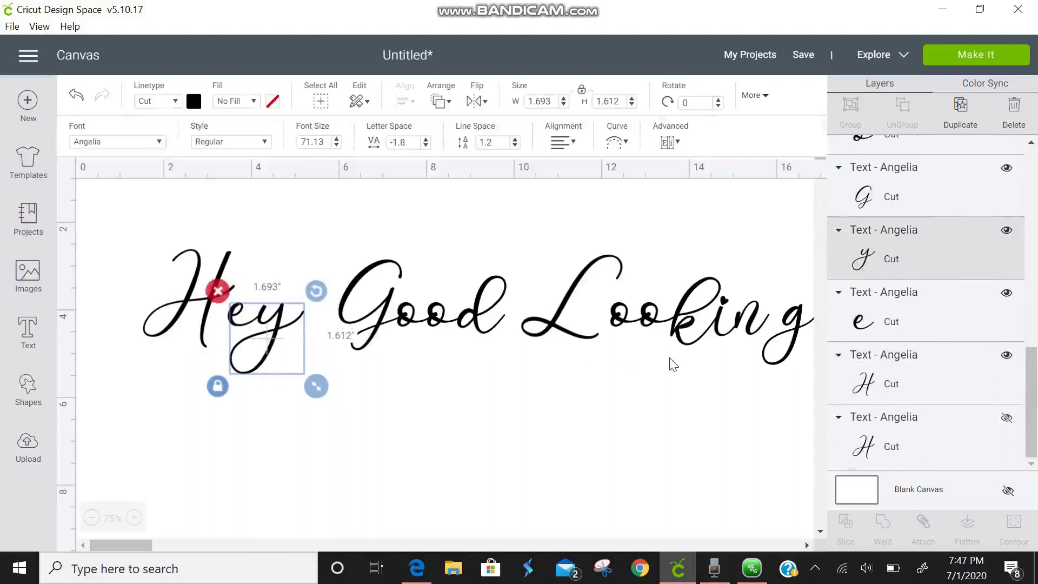
Move the final "g" of Looking up against the "n" and preview the separate letters on the cutting mat
{"action": "left_click_drag", "start_coordinate": [798, 327], "coordinate": [776, 328]}
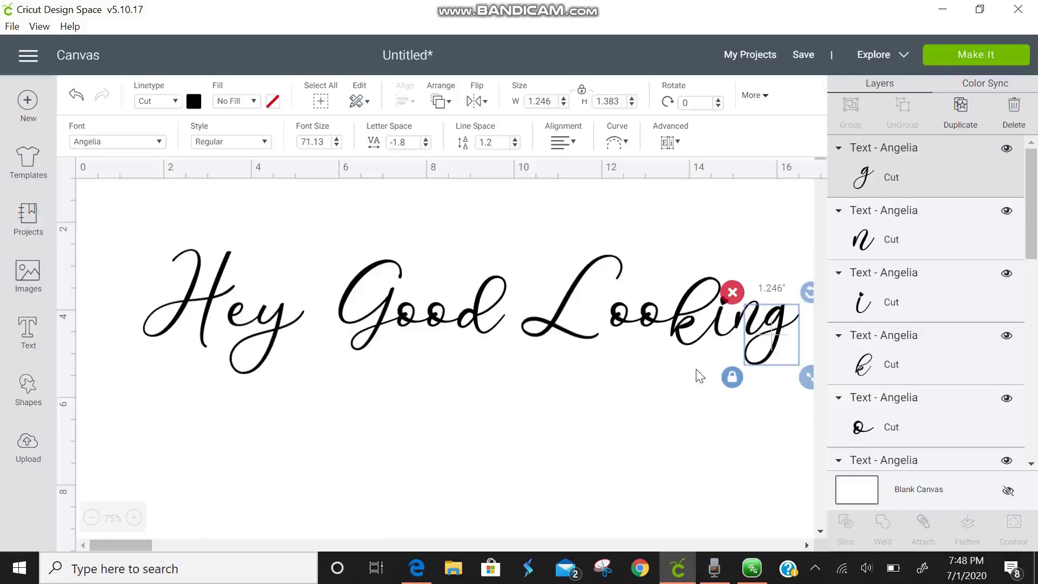
{"action": "left_click", "coordinate": [638, 398]}
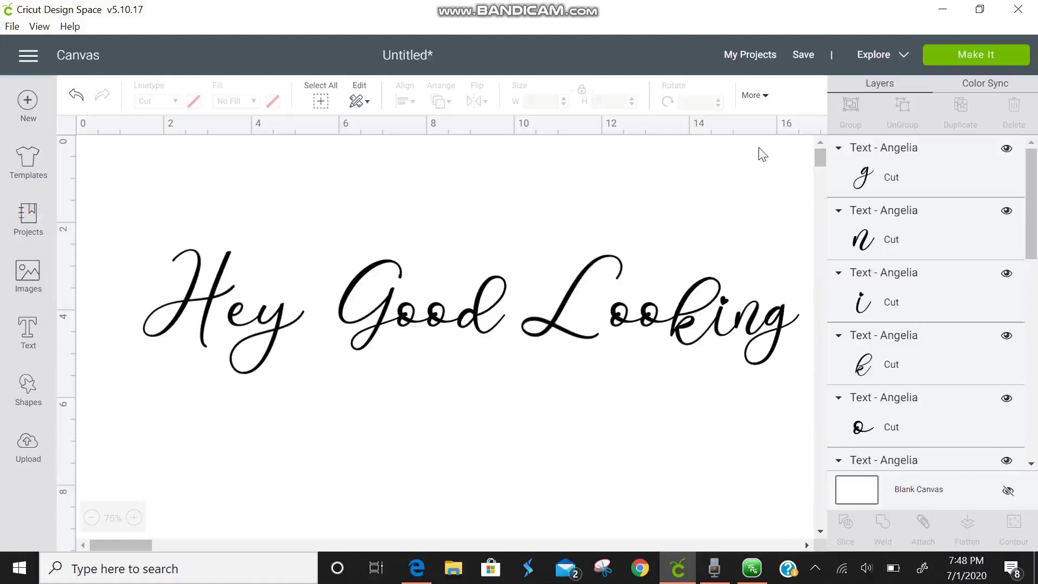
{"action": "left_click", "coordinate": [952, 57]}
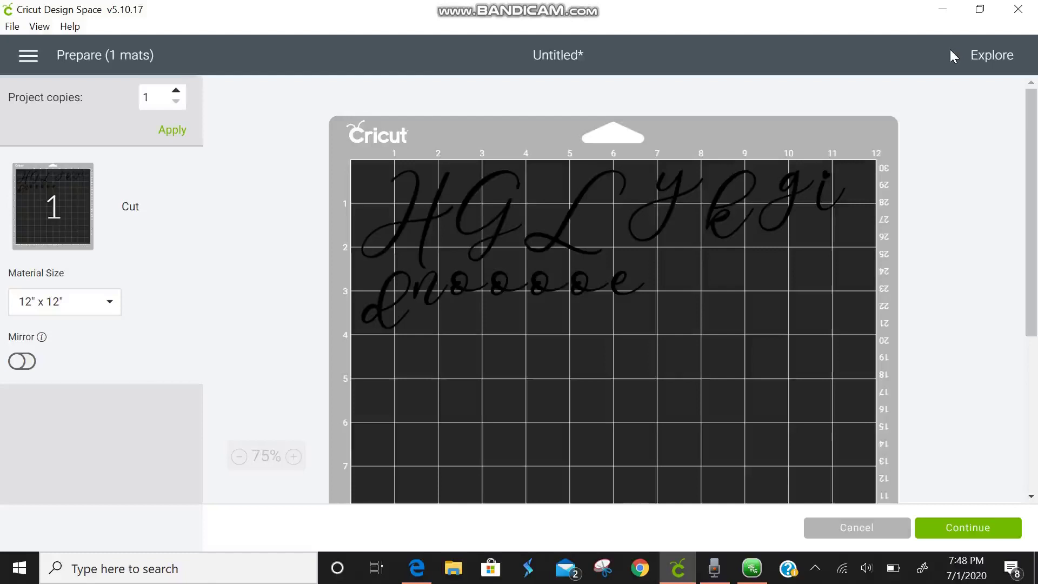
{"action": "left_click", "coordinate": [873, 529]}
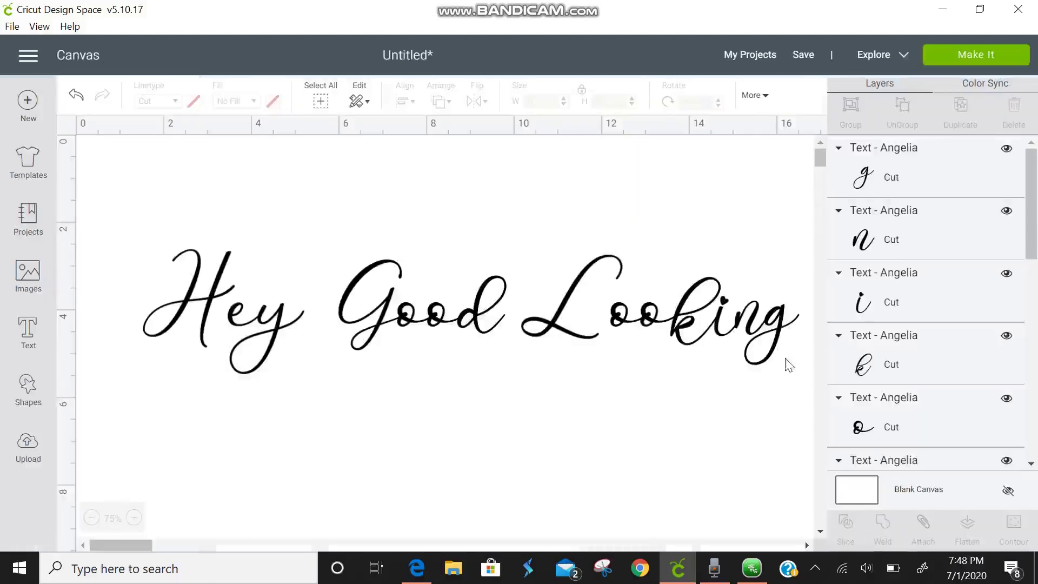
Attach all the letters of Hey Good Looking together and preview the phrase on the cutting mat
{"action": "left_click_drag", "start_coordinate": [382, 279], "coordinate": [125, 248]}
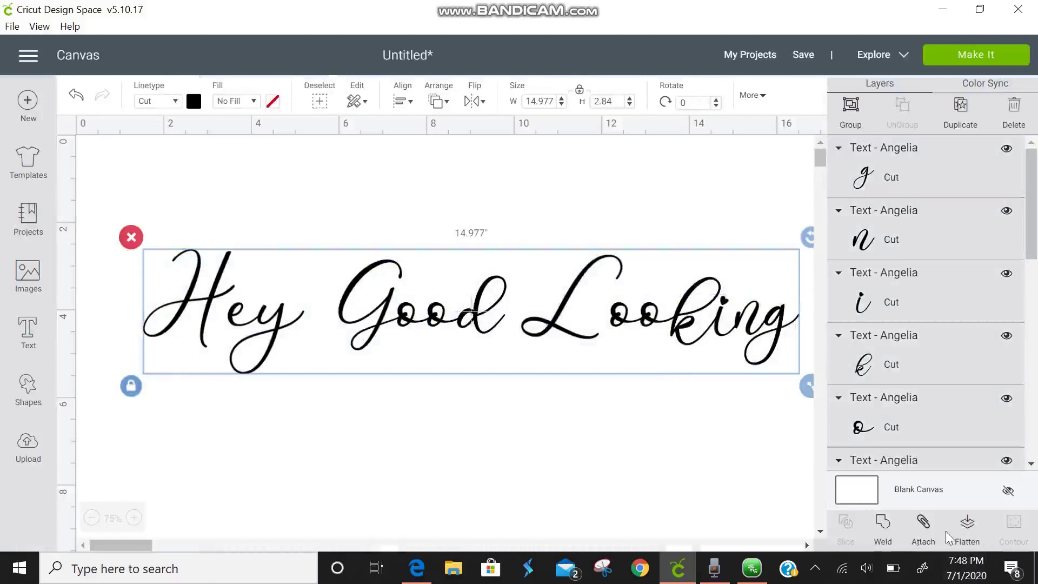
{"action": "left_click", "coordinate": [925, 528]}
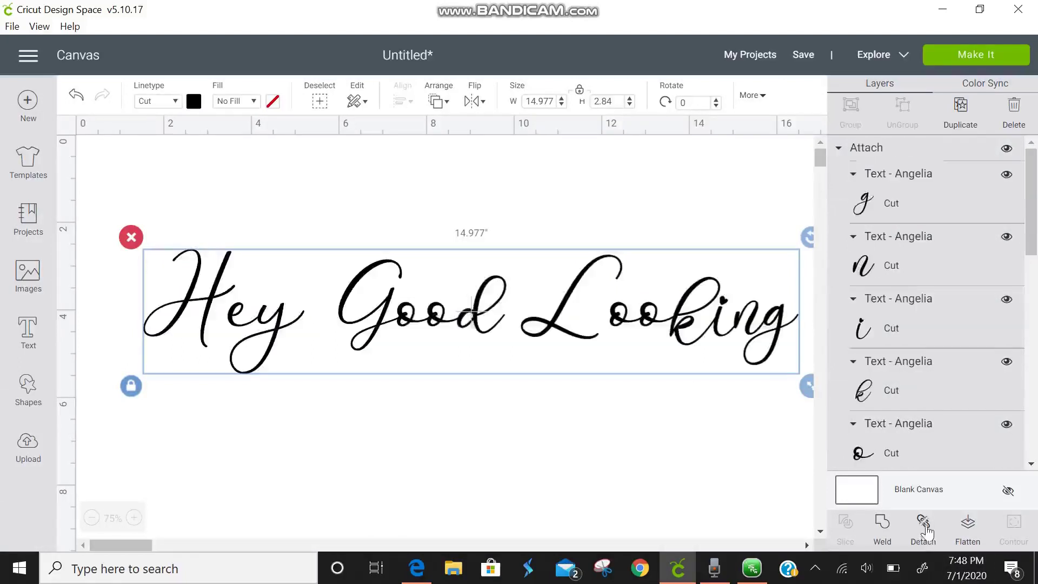
{"action": "left_click", "coordinate": [960, 58]}
{"action": "left_click_drag", "start_coordinate": [697, 269], "coordinate": [687, 323]}
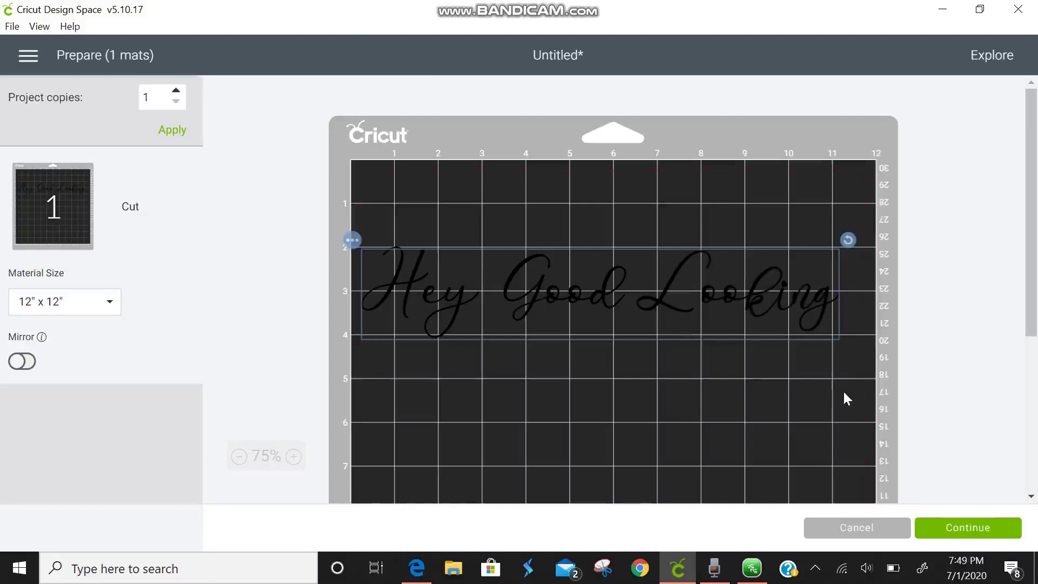
{"action": "left_click", "coordinate": [858, 533]}
Undo the phrase's last resize and the attachment of its letters
{"action": "left_click_drag", "start_coordinate": [610, 355], "coordinate": [503, 274]}
{"action": "left_click_drag", "start_coordinate": [634, 352], "coordinate": [811, 470]}
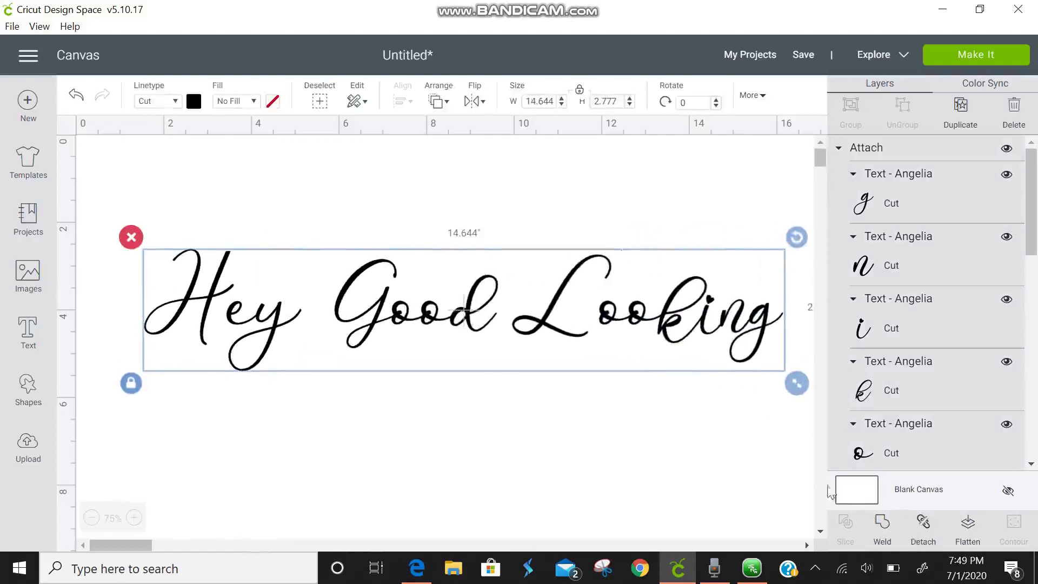
{"action": "left_click", "coordinate": [76, 96]}
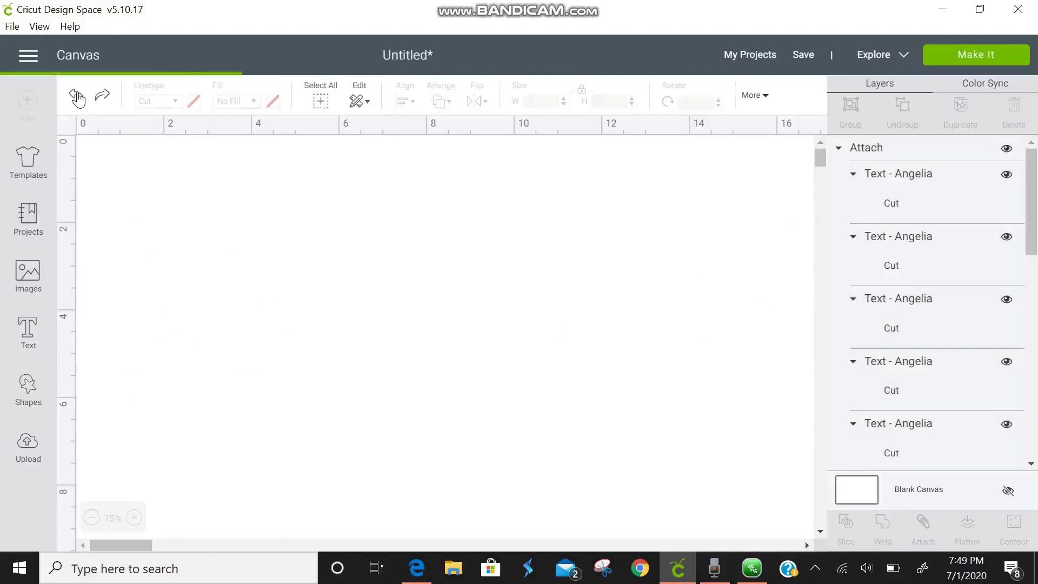
{"action": "left_click", "coordinate": [76, 96]}
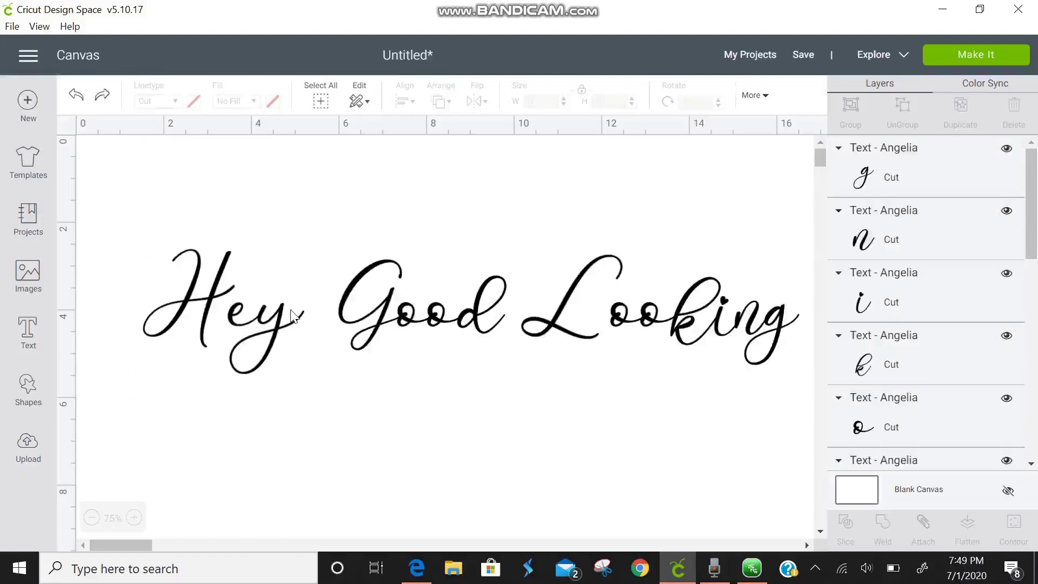
Select all the letters of the phrase and change their material color to light purple
{"action": "left_click", "coordinate": [295, 313]}
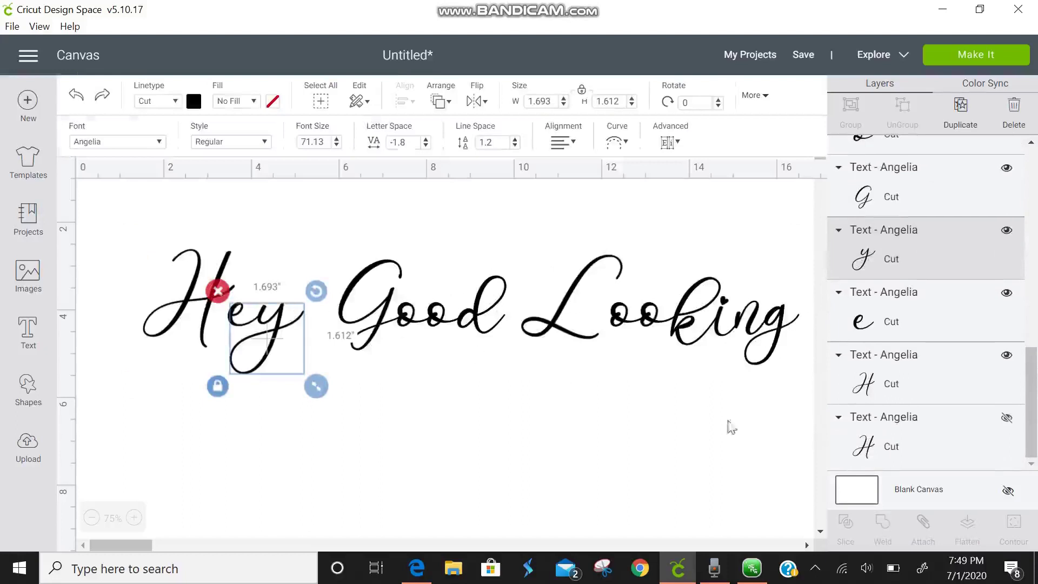
{"action": "left_click", "coordinate": [471, 375]}
{"action": "left_click_drag", "start_coordinate": [781, 382], "coordinate": [167, 225]}
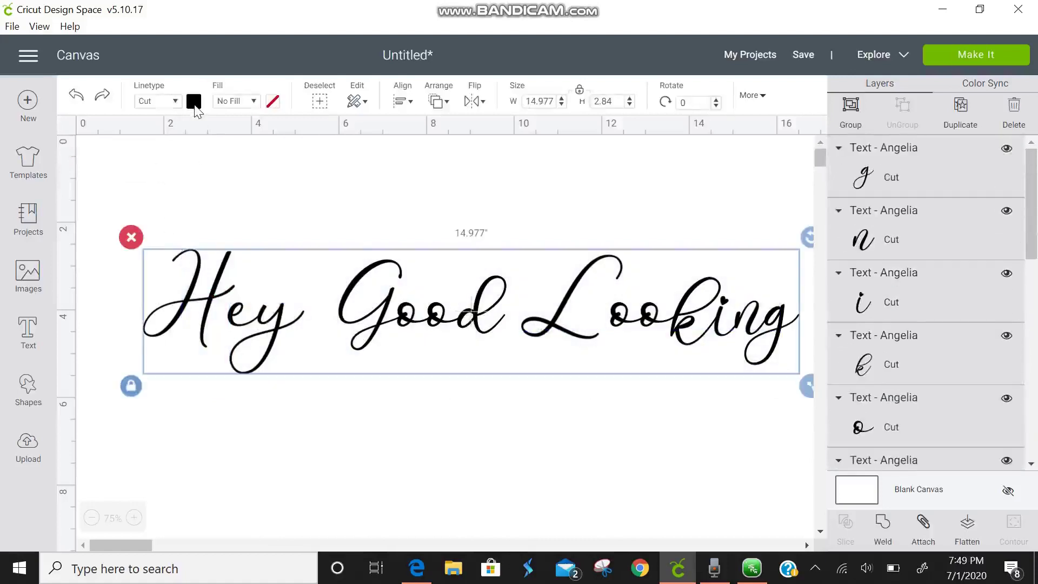
{"action": "left_click", "coordinate": [194, 102]}
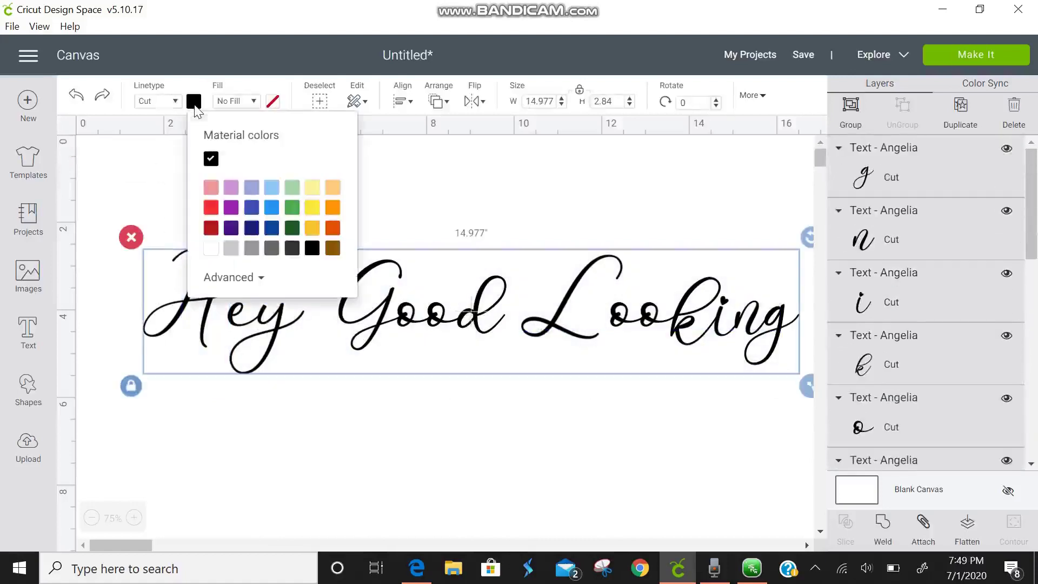
{"action": "left_click", "coordinate": [232, 188]}
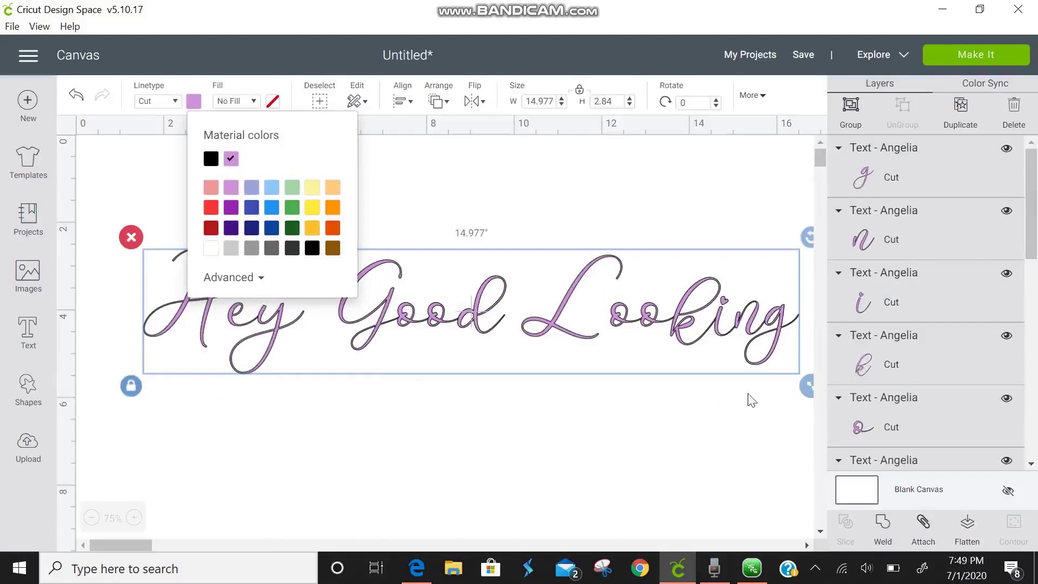
Set the whole phrase's height to 7 in and move it up for a close look at the letter joins in Hey
{"action": "left_click_drag", "start_coordinate": [805, 388], "coordinate": [820, 407]}
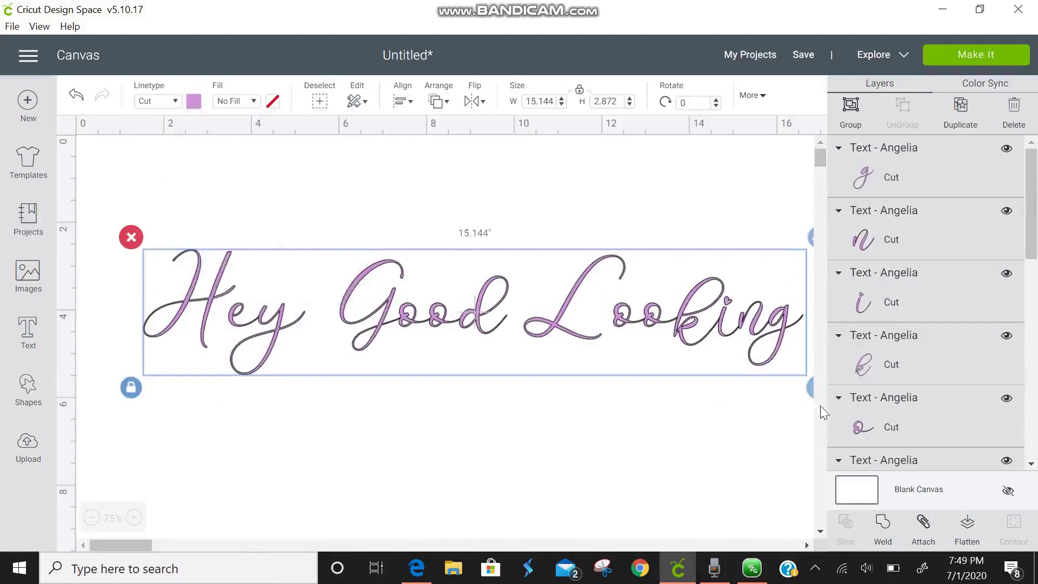
{"action": "left_click", "coordinate": [629, 104]}
{"action": "left_click", "coordinate": [589, 101]}
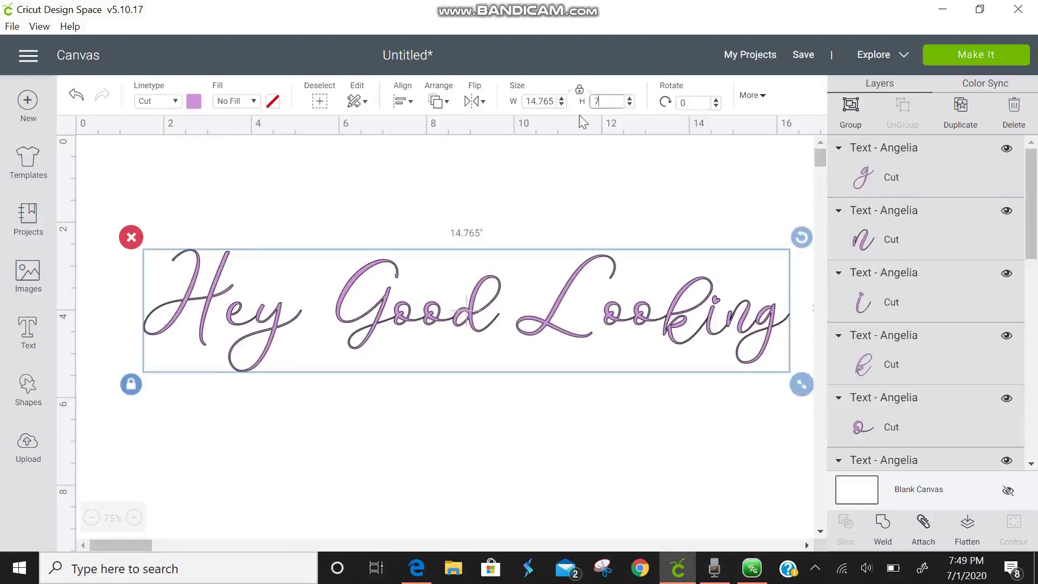
{"action": "type", "text": "7"}
{"action": "key", "text": "Return"}
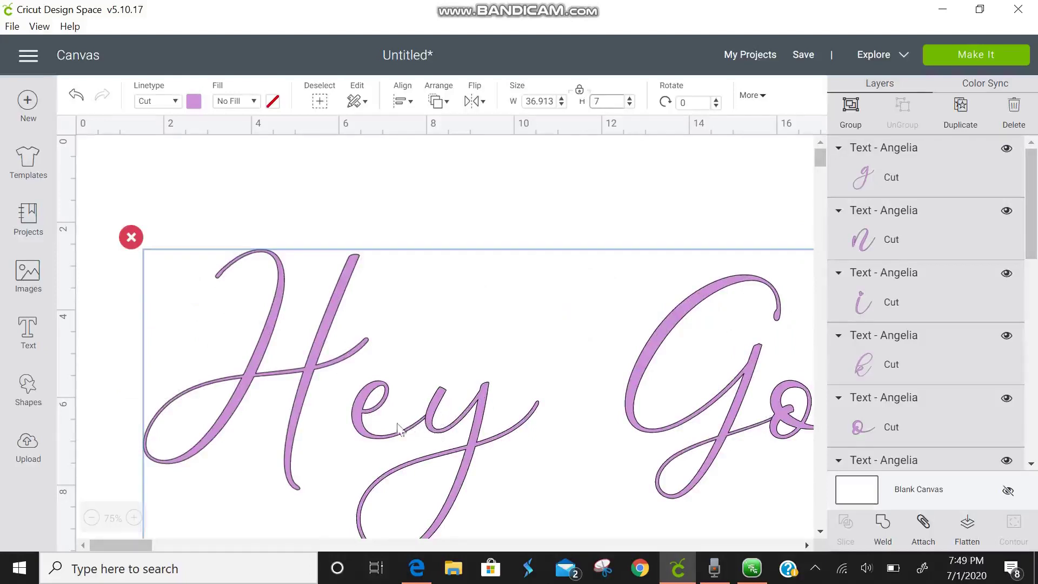
{"action": "left_click", "coordinate": [92, 517]}
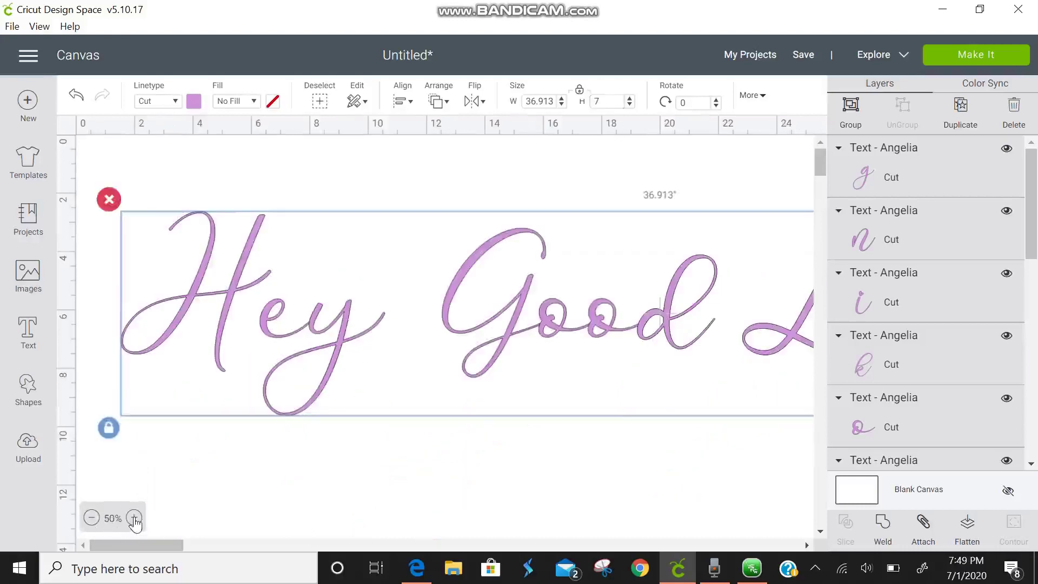
{"action": "left_click", "coordinate": [133, 518]}
{"action": "left_click", "coordinate": [133, 517]}
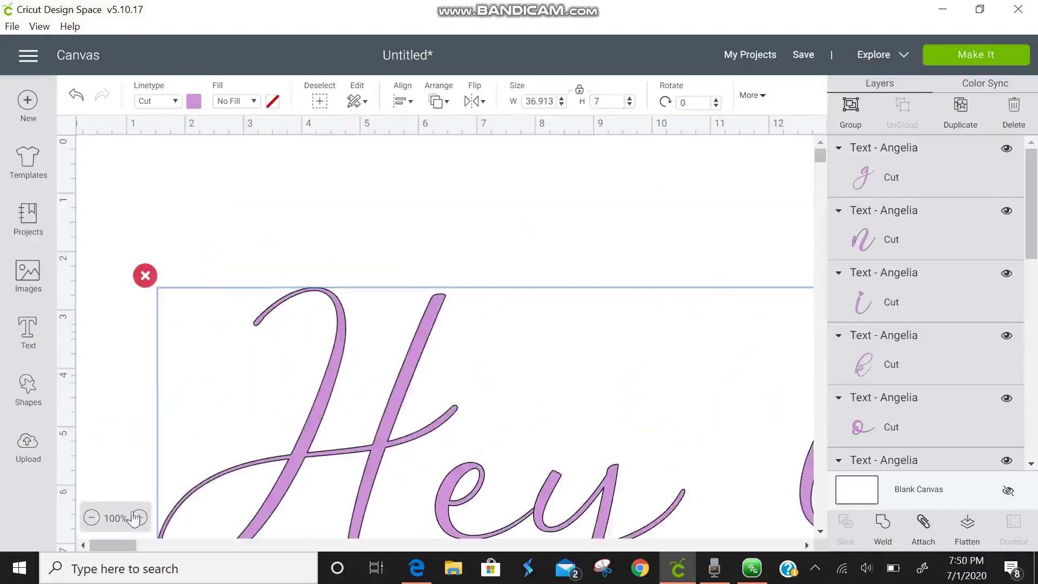
{"action": "left_click_drag", "start_coordinate": [338, 498], "coordinate": [285, 346]}
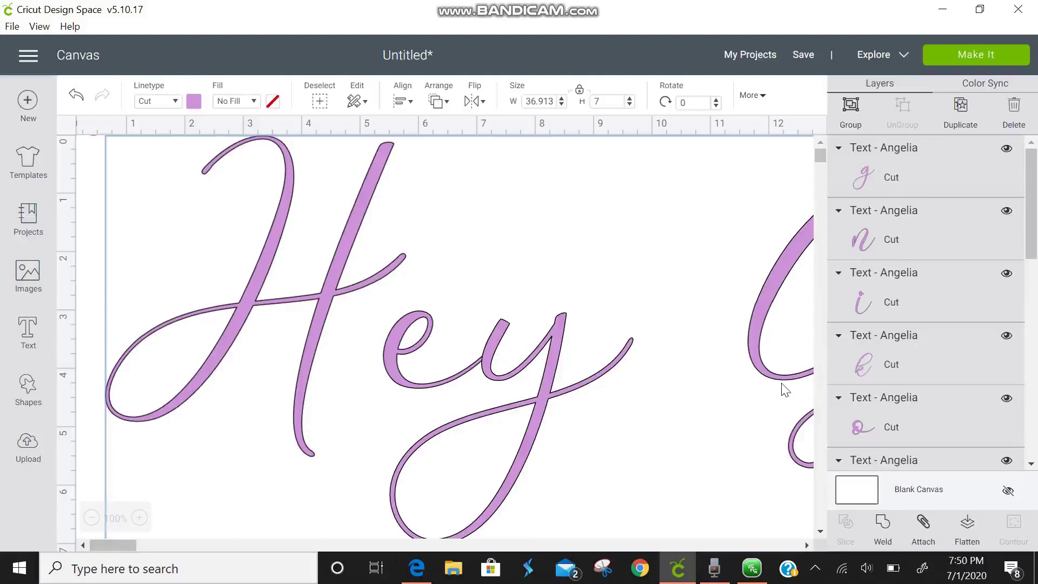
Attach all the letters of Hey Good Looking so they stay in position for cutting
{"action": "left_click", "coordinate": [979, 58]}
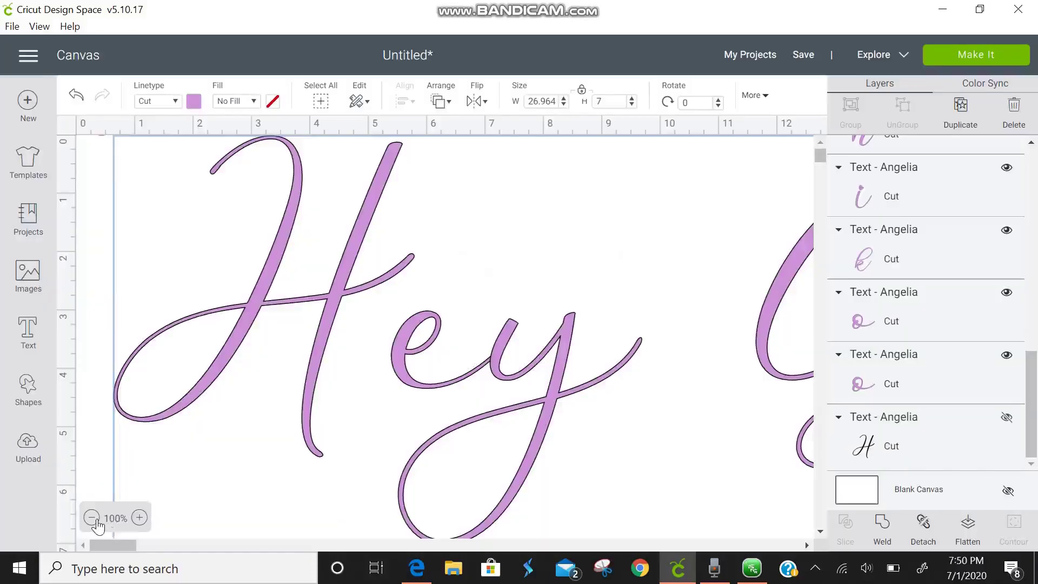
{"action": "left_click", "coordinate": [92, 517]}
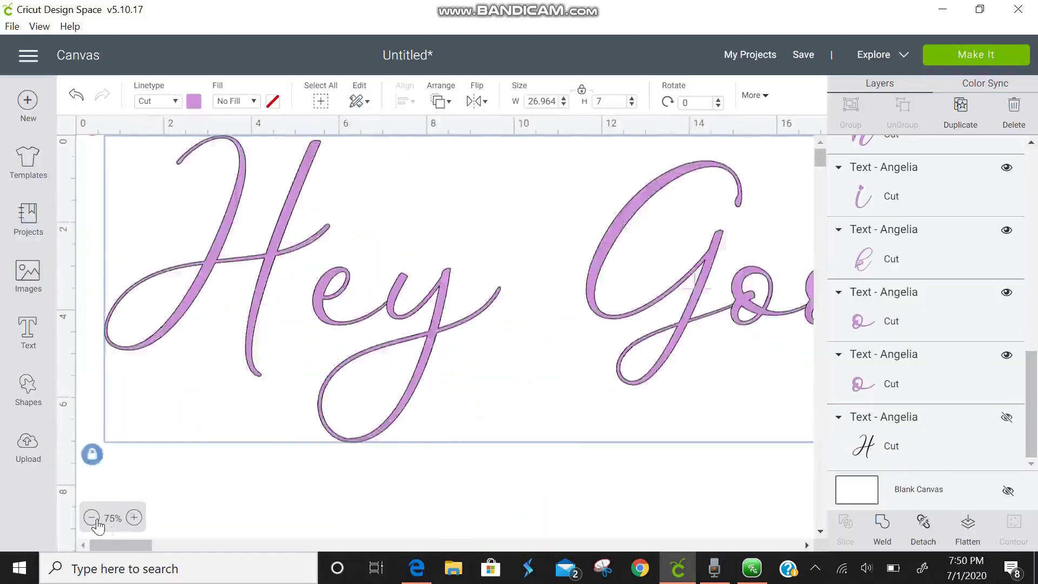
{"action": "left_click", "coordinate": [92, 518]}
{"action": "left_click", "coordinate": [92, 517]}
{"action": "left_click_drag", "start_coordinate": [630, 250], "coordinate": [99, 142]}
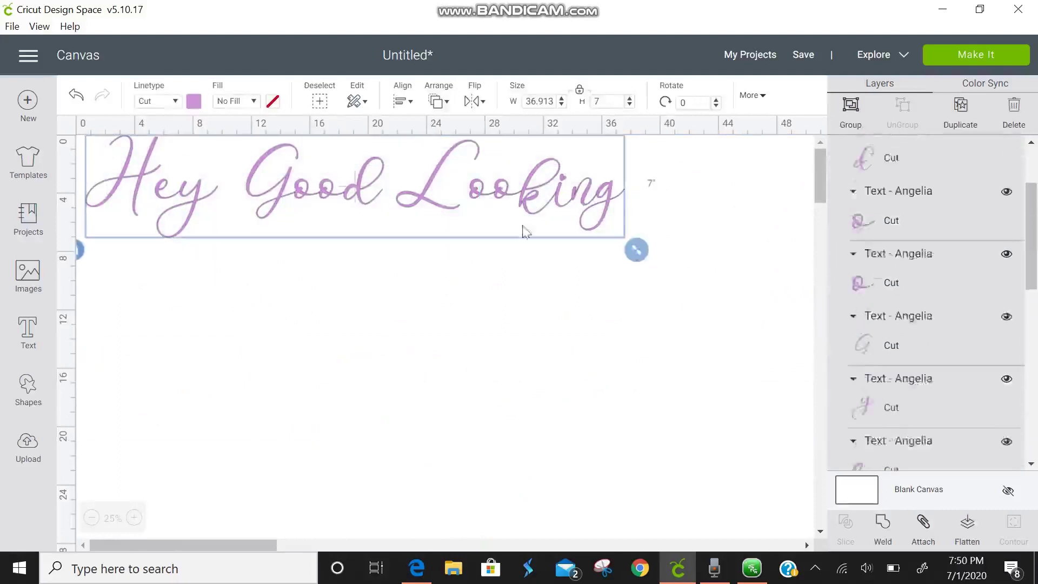
{"action": "left_click", "coordinate": [923, 525]}
Scale the attached phrase down to about 13.75 in wide and preview it on the cutting mat
{"action": "left_click_drag", "start_coordinate": [637, 249], "coordinate": [298, 185]}
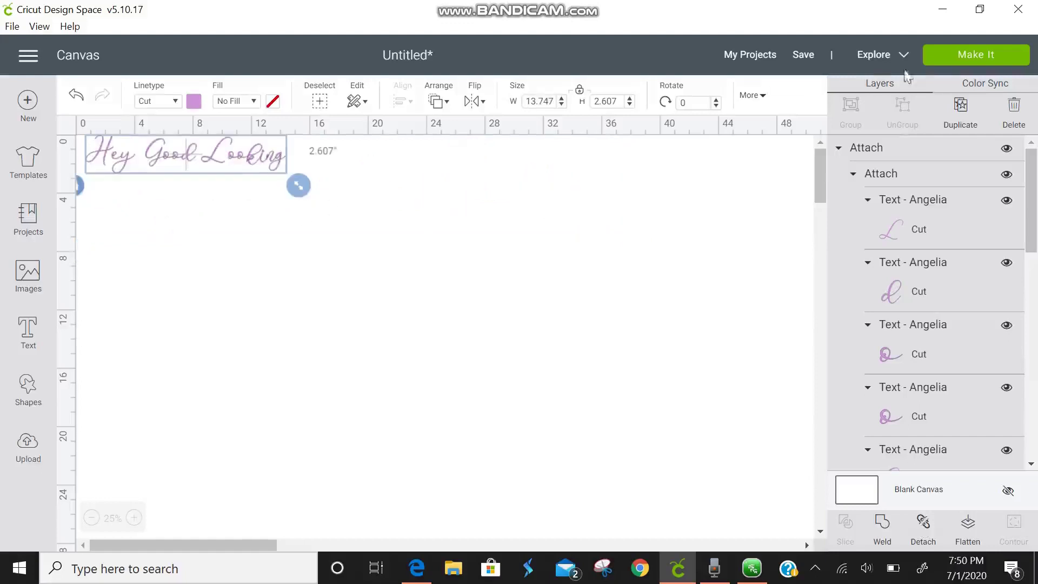
{"action": "left_click", "coordinate": [951, 60]}
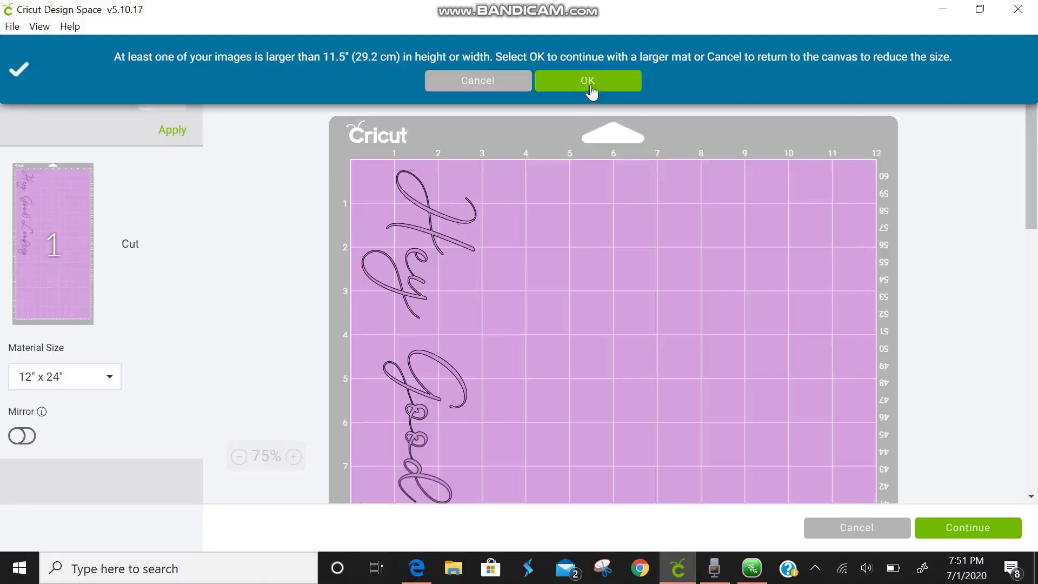
{"action": "left_click", "coordinate": [521, 84]}
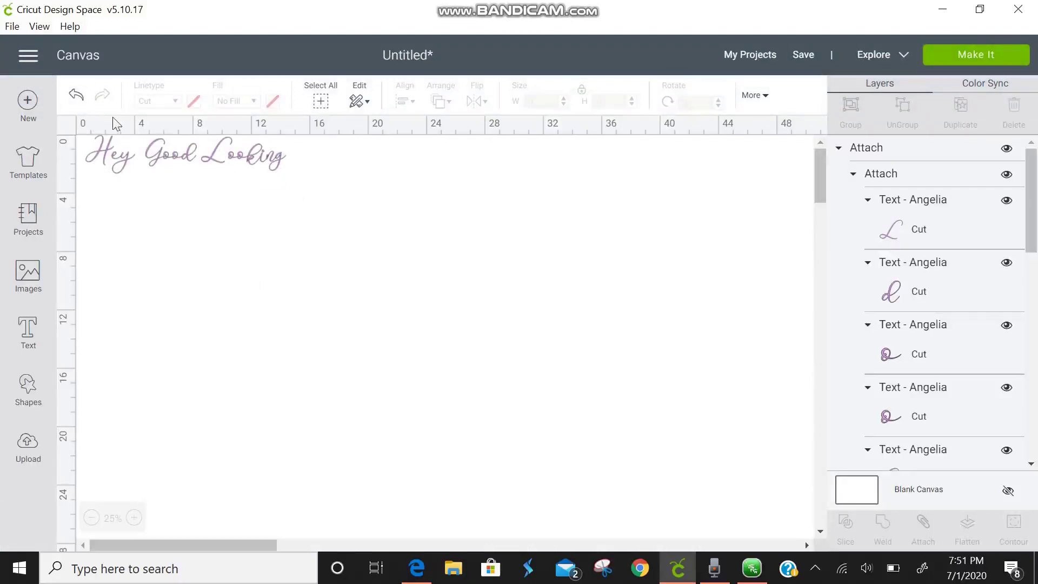
Enlarge the attached phrase to about 33.86 in wide and weld its letters into one shape
{"action": "left_click_drag", "start_coordinate": [154, 177], "coordinate": [308, 280]}
{"action": "left_click_drag", "start_coordinate": [464, 304], "coordinate": [749, 480]}
{"action": "left_click_drag", "start_coordinate": [641, 301], "coordinate": [606, 300]}
{"action": "left_click", "coordinate": [883, 529]}
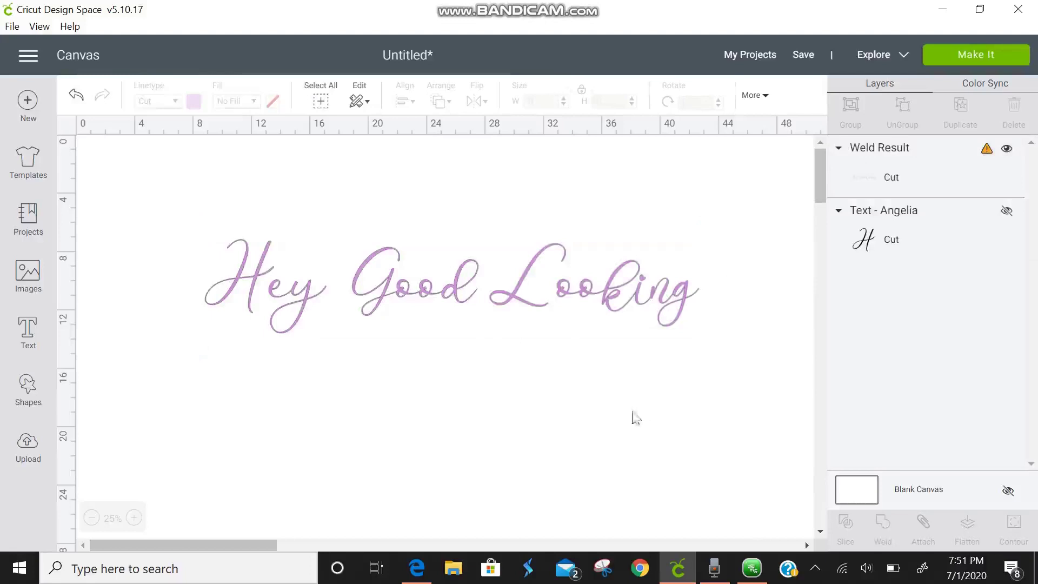
Move the welded phrase toward the canvas origin and inspect the letter joins in Hey and Good up close
{"action": "left_click", "coordinate": [134, 518]}
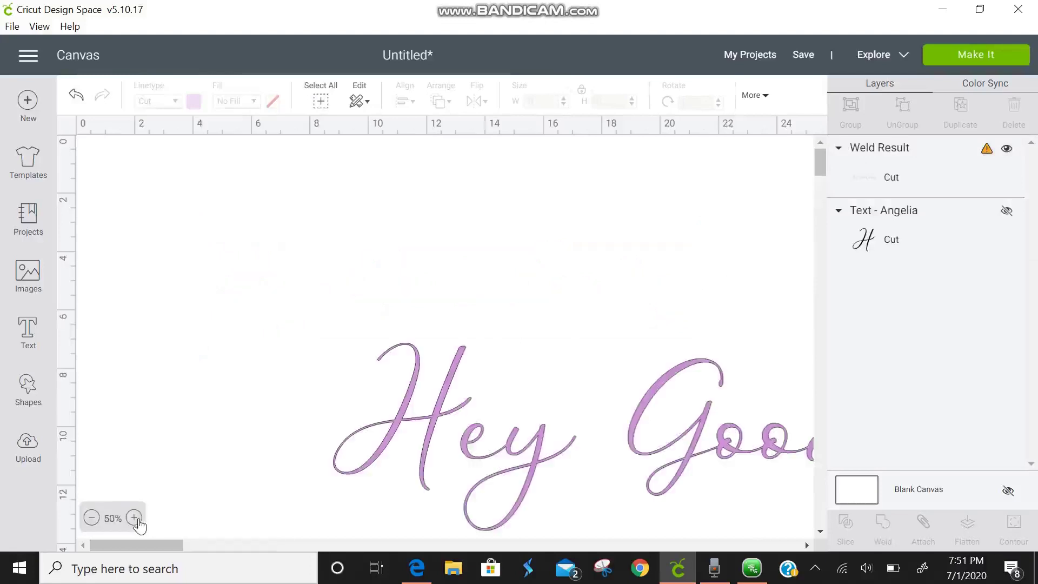
{"action": "left_click", "coordinate": [521, 459]}
{"action": "key", "text": "ctrl+plus"}
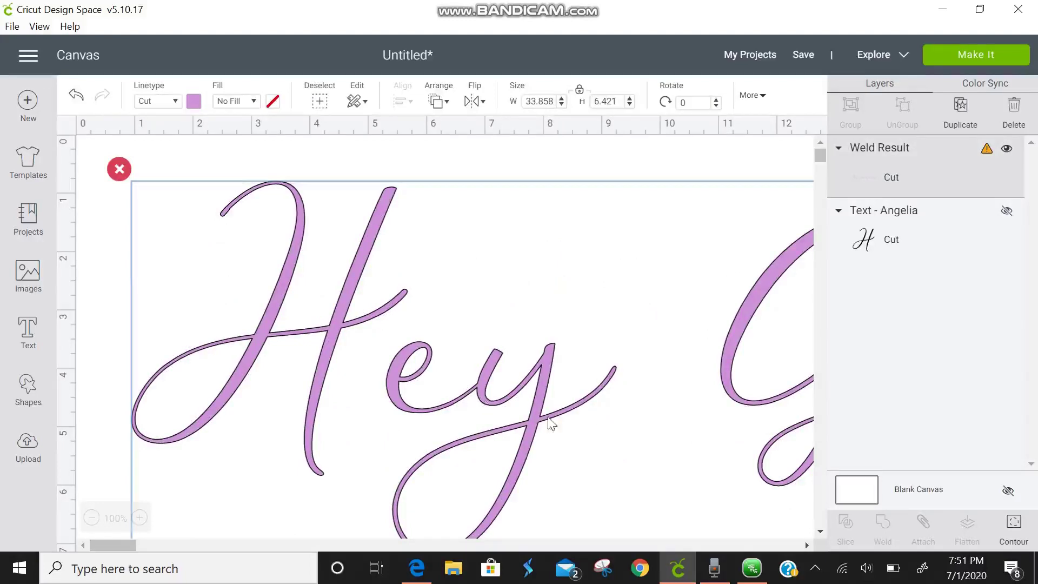
{"action": "left_click_drag", "start_coordinate": [465, 401], "coordinate": [410, 336]}
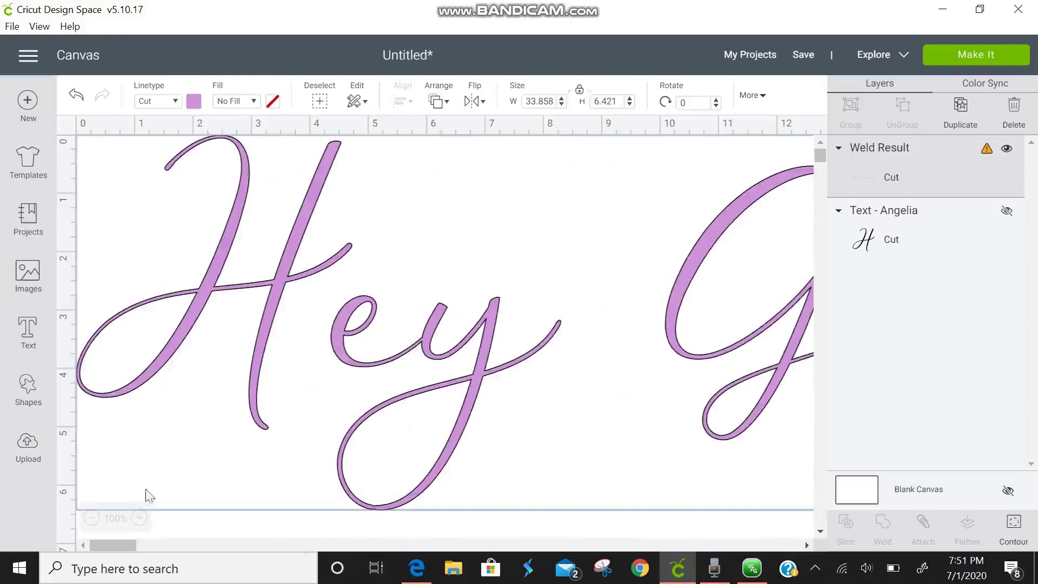
{"action": "left_click_drag", "start_coordinate": [120, 546], "coordinate": [165, 548]}
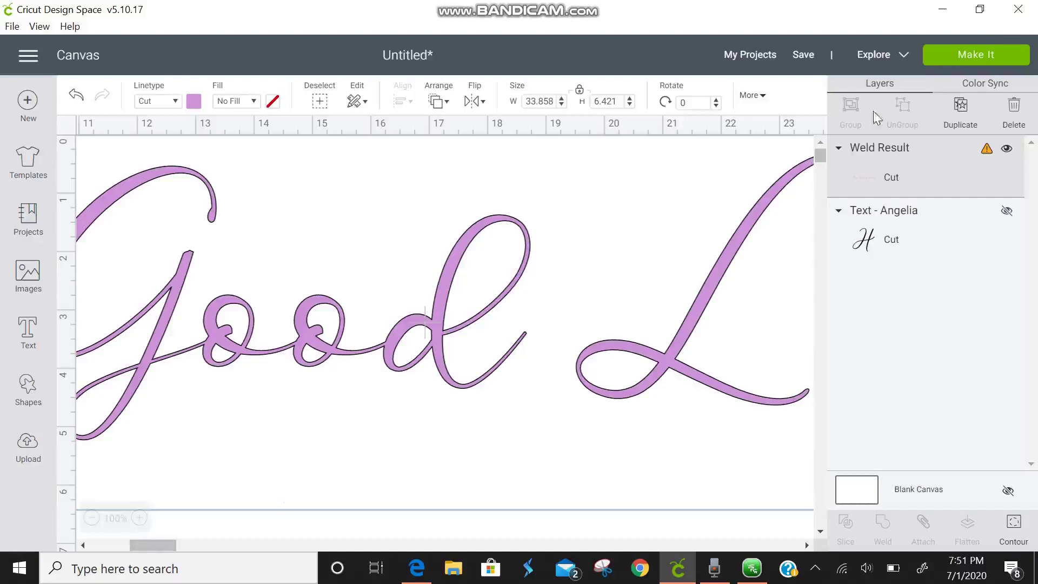
Set the welded phrase's width to 7 in and preview it on the cutting mat
{"action": "left_click", "coordinate": [556, 101]}
{"action": "type", "text": "7"}
{"action": "key", "text": "Return"}
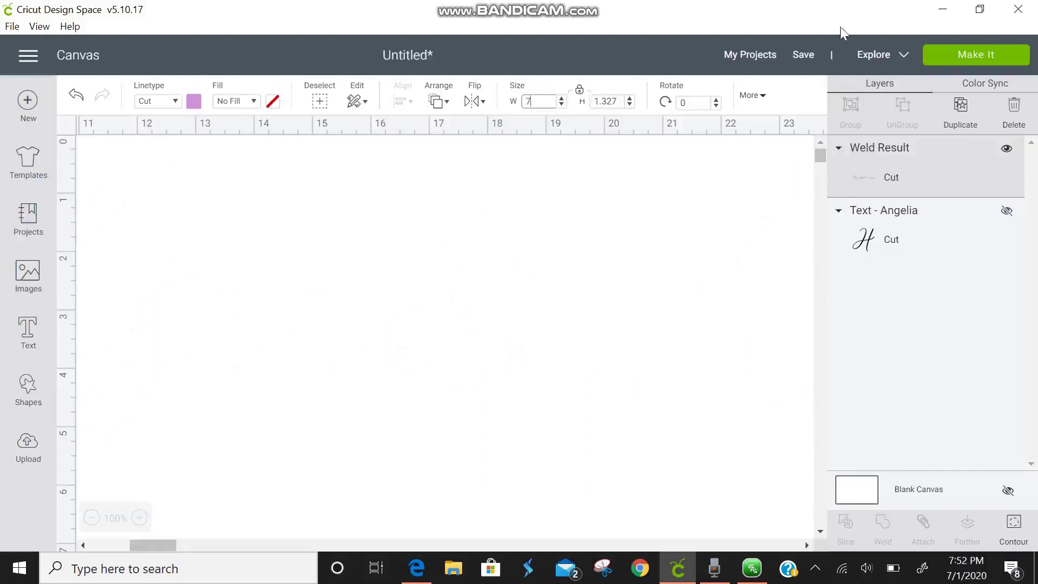
{"action": "left_click", "coordinate": [954, 63]}
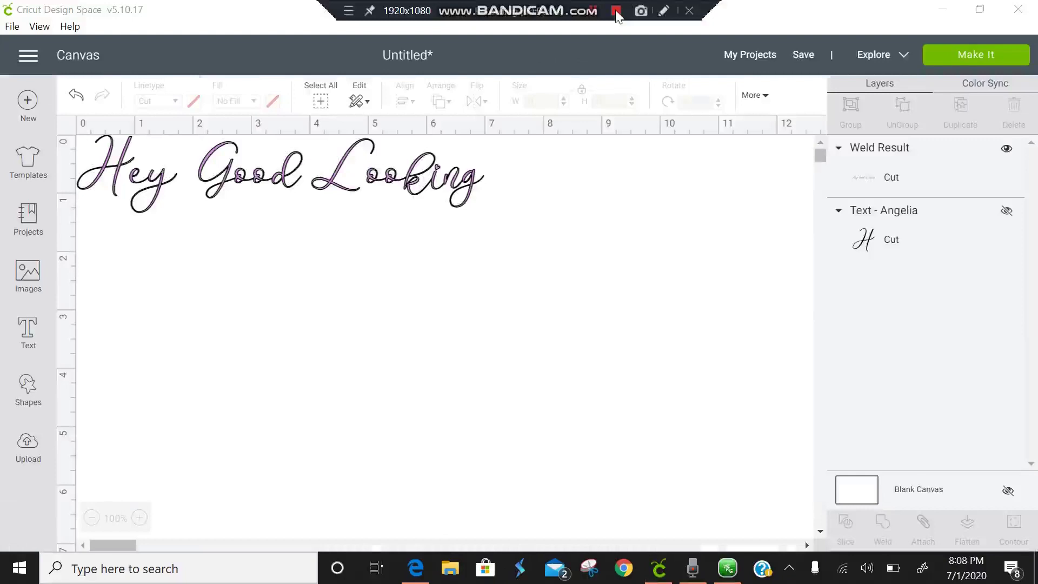
Add a capital letter A as a new Angelia text object below the welded phrase
{"action": "left_click", "coordinate": [101, 195]}
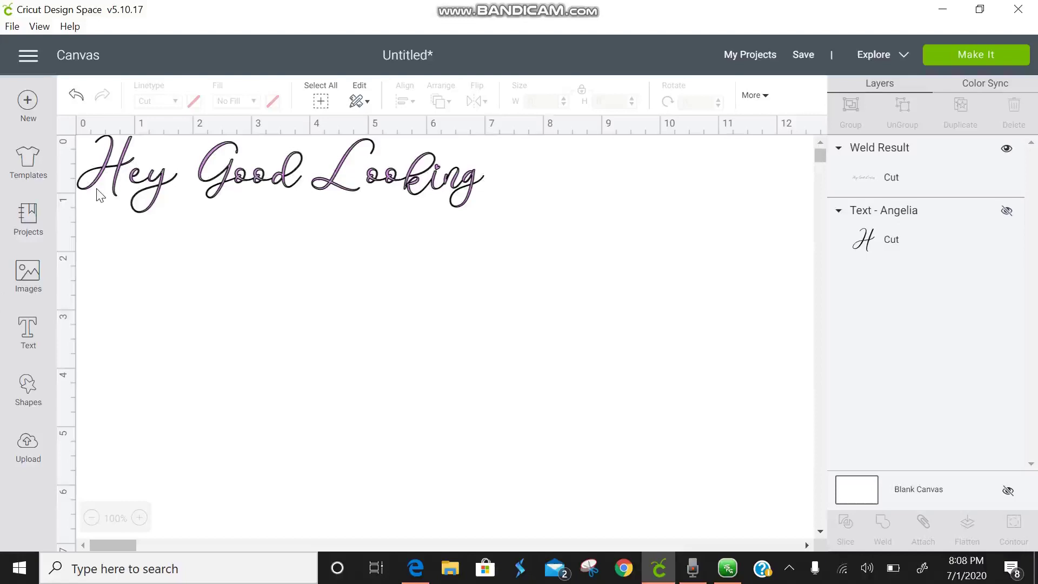
{"action": "left_click", "coordinate": [28, 335]}
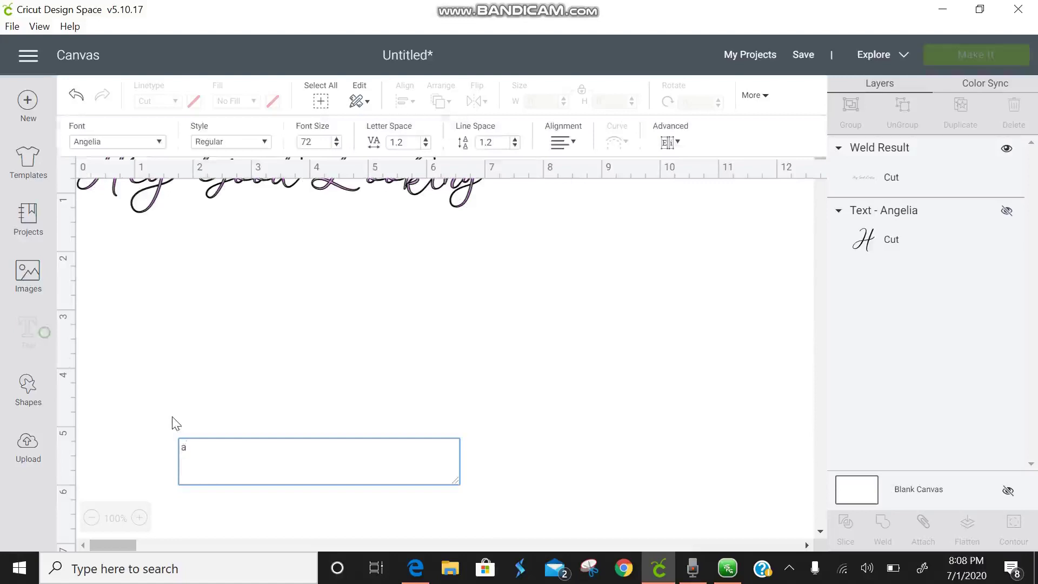
{"action": "left_click_drag", "start_coordinate": [206, 466], "coordinate": [221, 399]}
{"action": "double_click", "coordinate": [221, 400]}
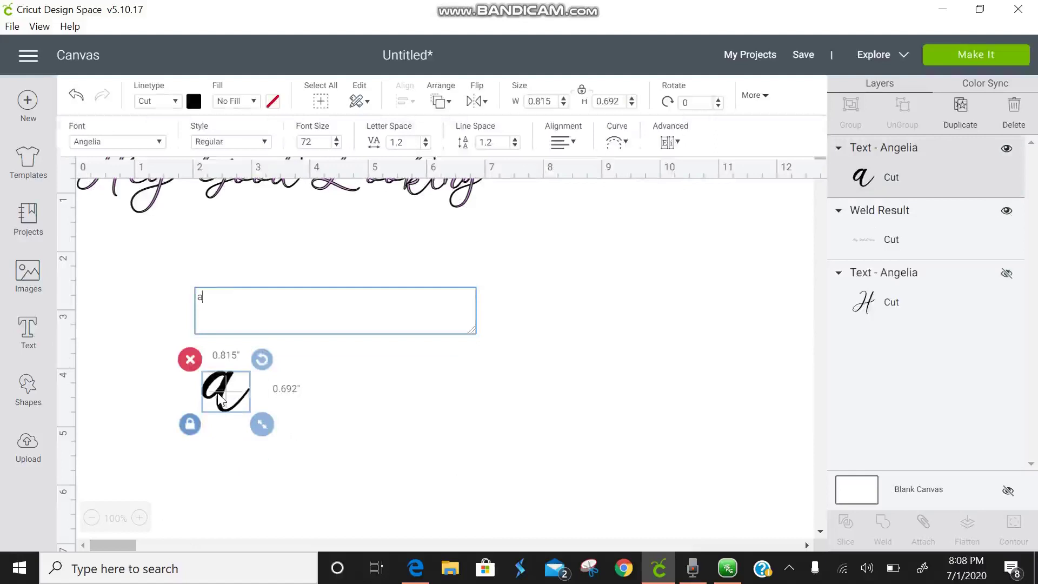
{"action": "key", "text": "BackSpace"}
{"action": "type", "text": "A"}
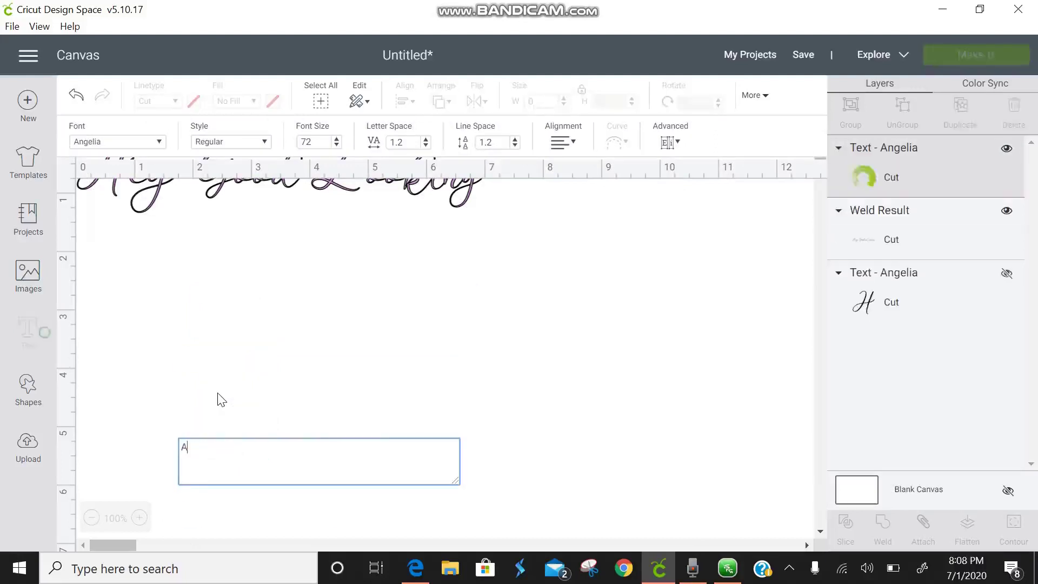
{"action": "left_click", "coordinate": [292, 445]}
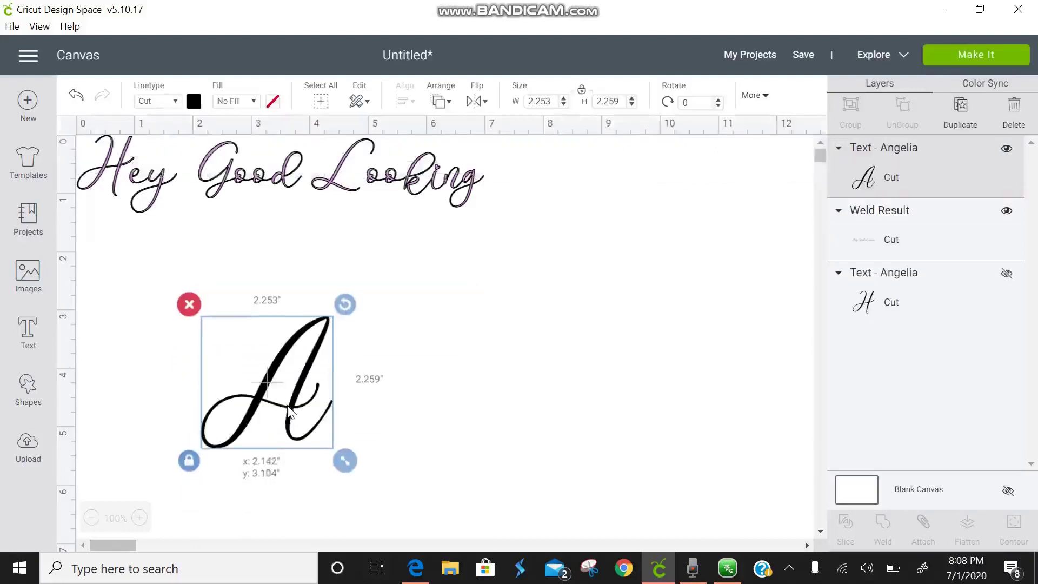
Add a square overlapping the lower-left part of the letter A and weld the two shapes together
{"action": "left_click", "coordinate": [24, 395]}
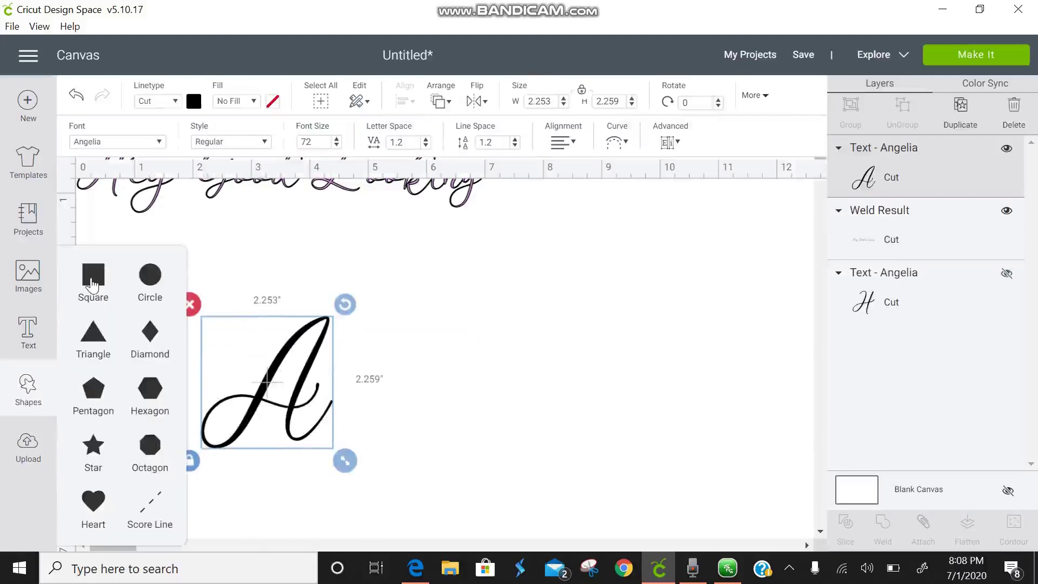
{"action": "left_click", "coordinate": [93, 276]}
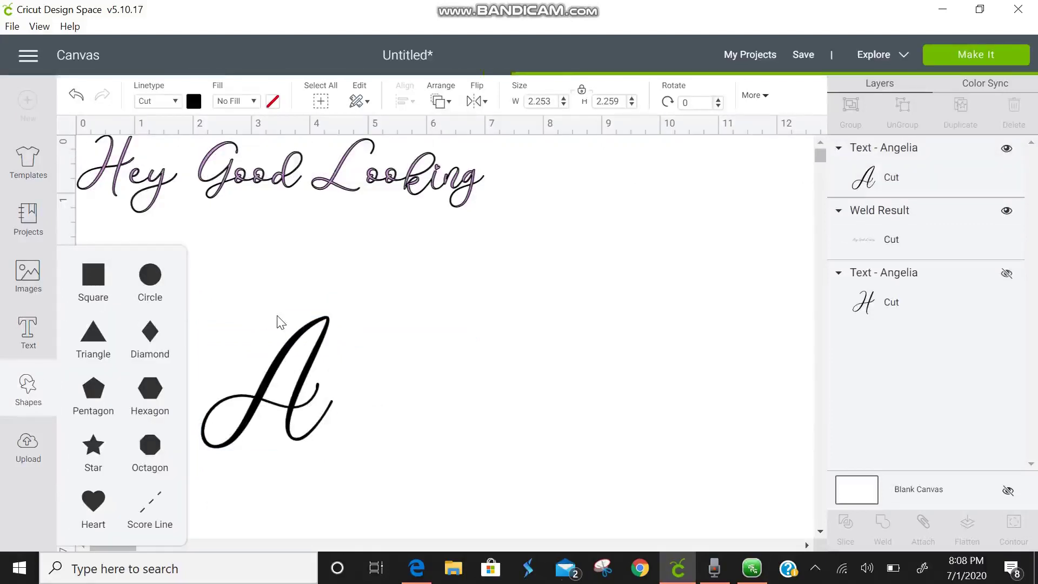
{"action": "left_click_drag", "start_coordinate": [347, 396], "coordinate": [251, 386]}
{"action": "left_click_drag", "start_coordinate": [398, 491], "coordinate": [231, 324]}
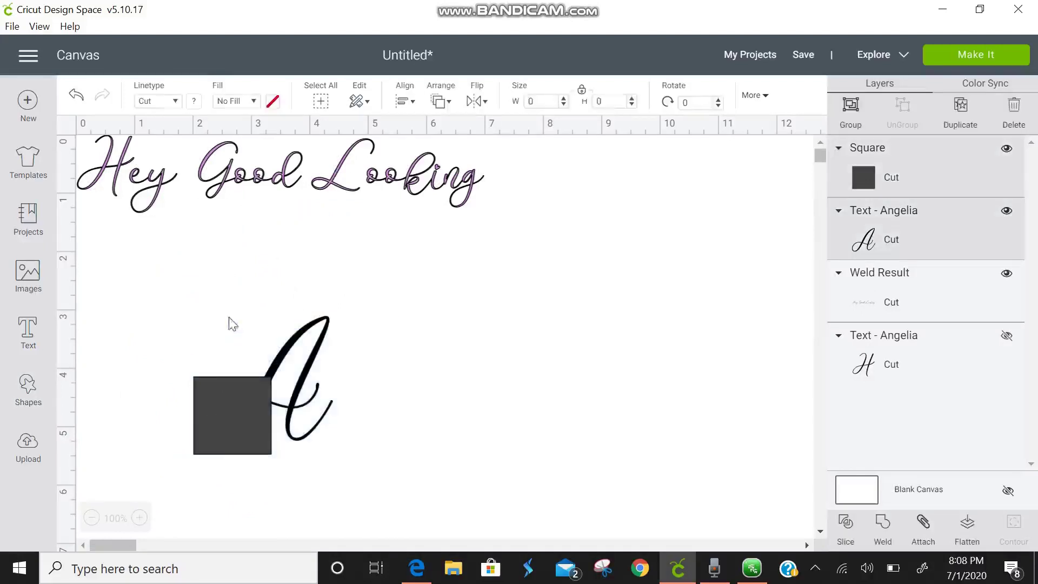
{"action": "left_click", "coordinate": [881, 527]}
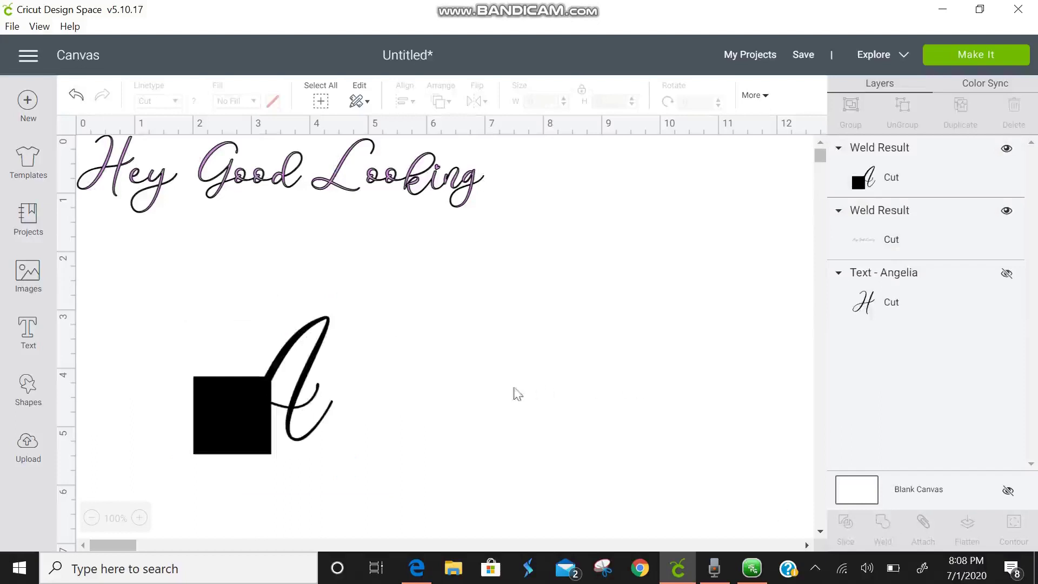
Move the welded letter-and-square shape slightly and delete it
{"action": "mouse_move", "coordinate": [311, 359]}
{"action": "left_mouse_down"}
{"action": "mouse_move", "coordinate": [439, 377]}
{"action": "mouse_move", "coordinate": [481, 357]}
{"action": "mouse_move", "coordinate": [432, 389]}
{"action": "mouse_move", "coordinate": [323, 344]}
{"action": "left_mouse_up"}
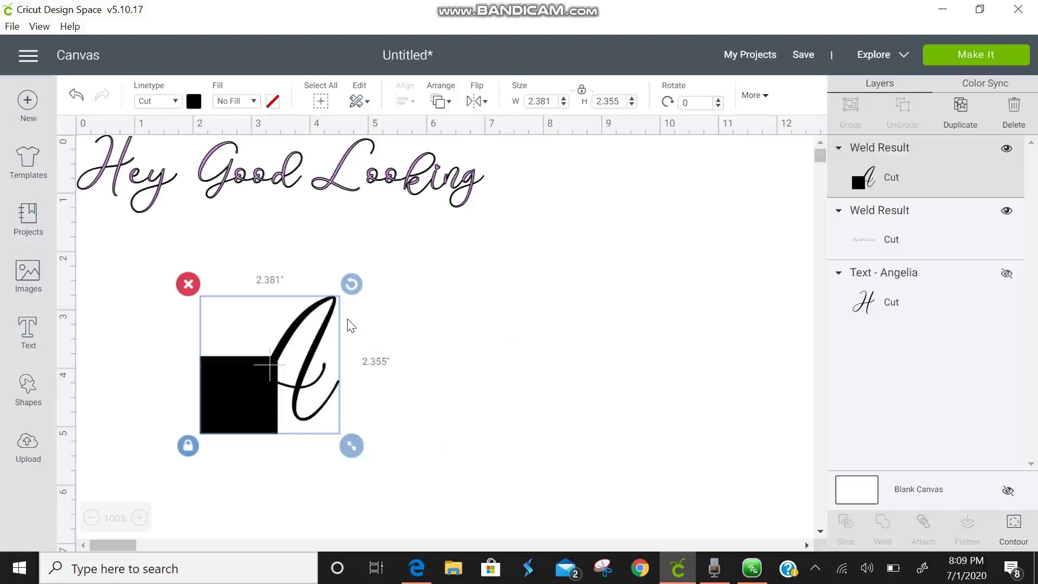
{"action": "left_click", "coordinate": [198, 285]}
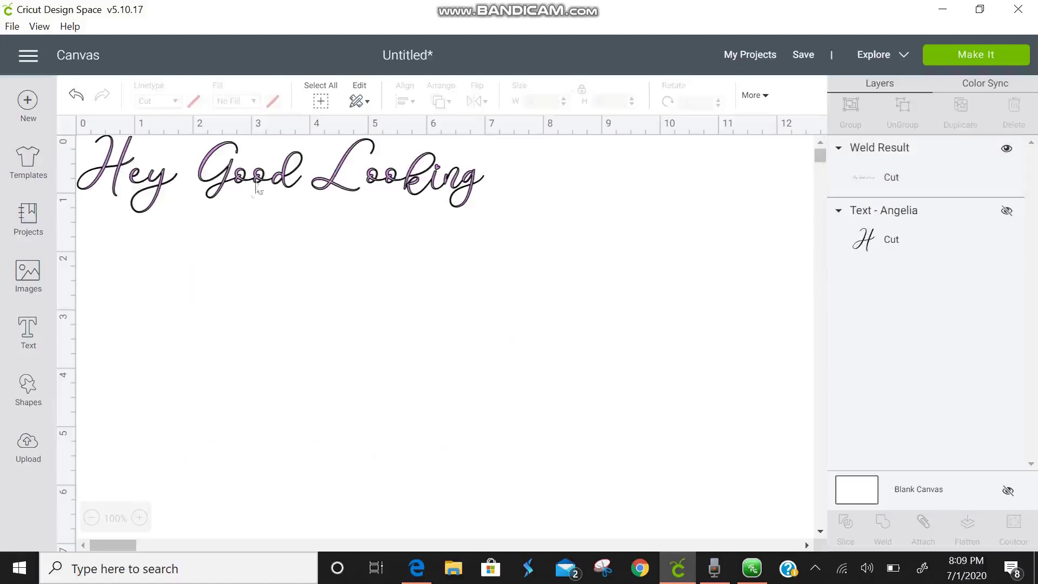
Move the welded Hey Good Looking phrase away from the canvas origin and delete it
{"action": "left_click_drag", "start_coordinate": [369, 152], "coordinate": [401, 274]}
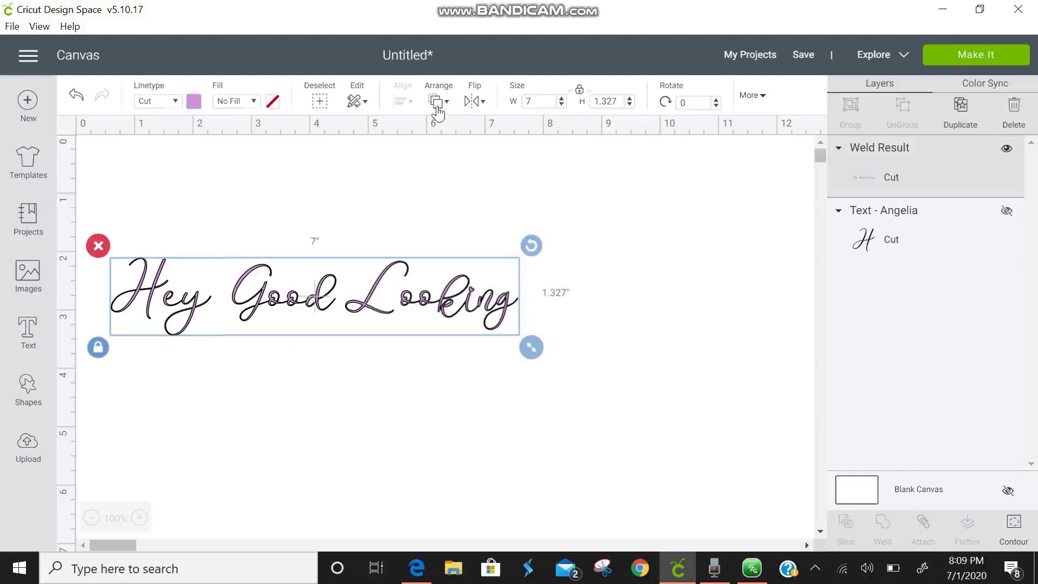
{"action": "left_click_drag", "start_coordinate": [425, 308], "coordinate": [490, 250]}
{"action": "left_click", "coordinate": [753, 100]}
{"action": "left_click", "coordinate": [756, 99]}
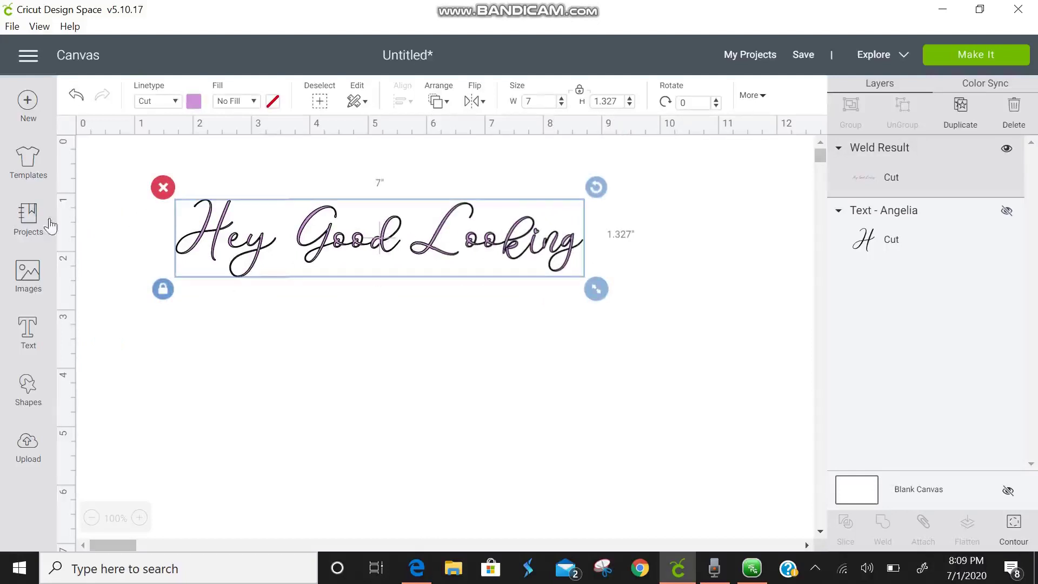
{"action": "left_click", "coordinate": [163, 188]}
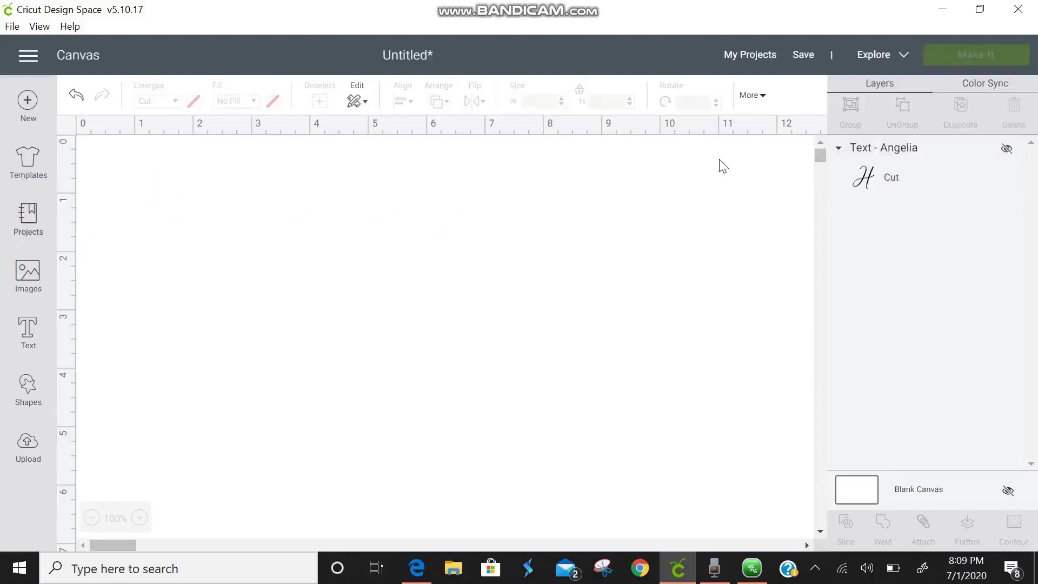
Unhide the original Angelia text and resize it to 7 in wide, then enlarge it to about 10.43 in
{"action": "left_click", "coordinate": [895, 183]}
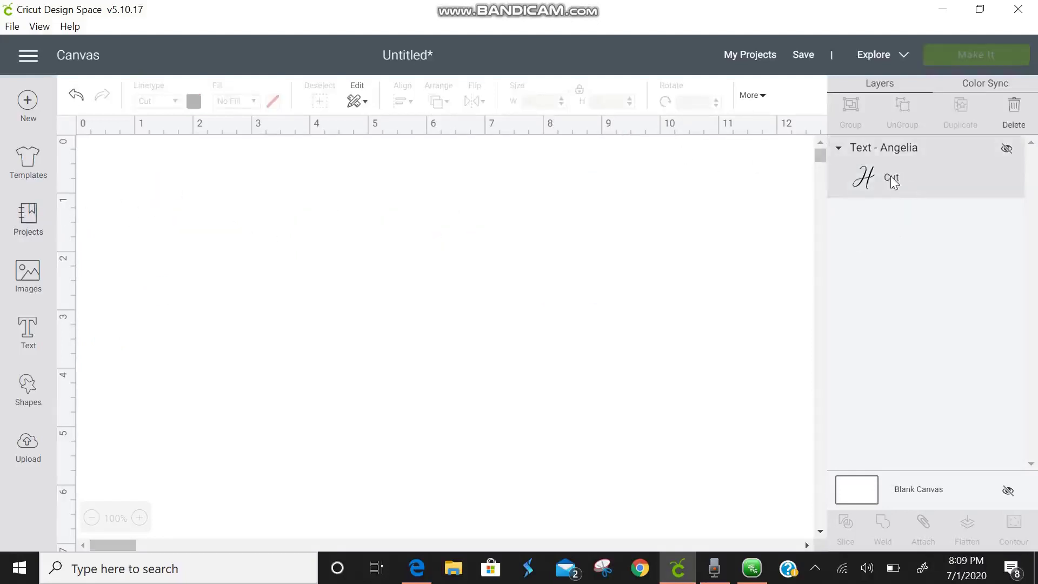
{"action": "left_click", "coordinate": [1007, 149]}
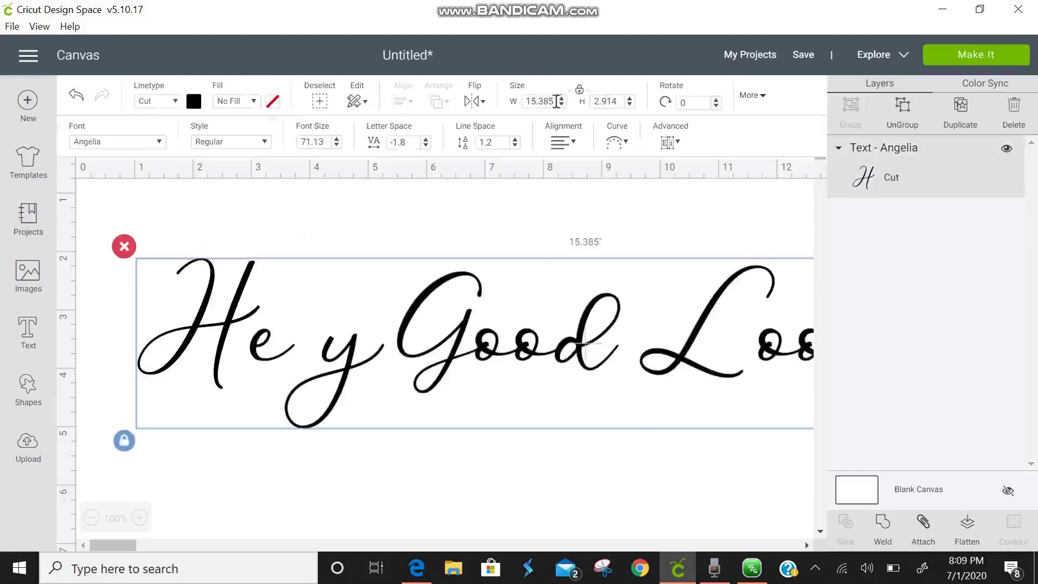
{"action": "left_click_drag", "start_coordinate": [556, 101], "coordinate": [509, 108]}
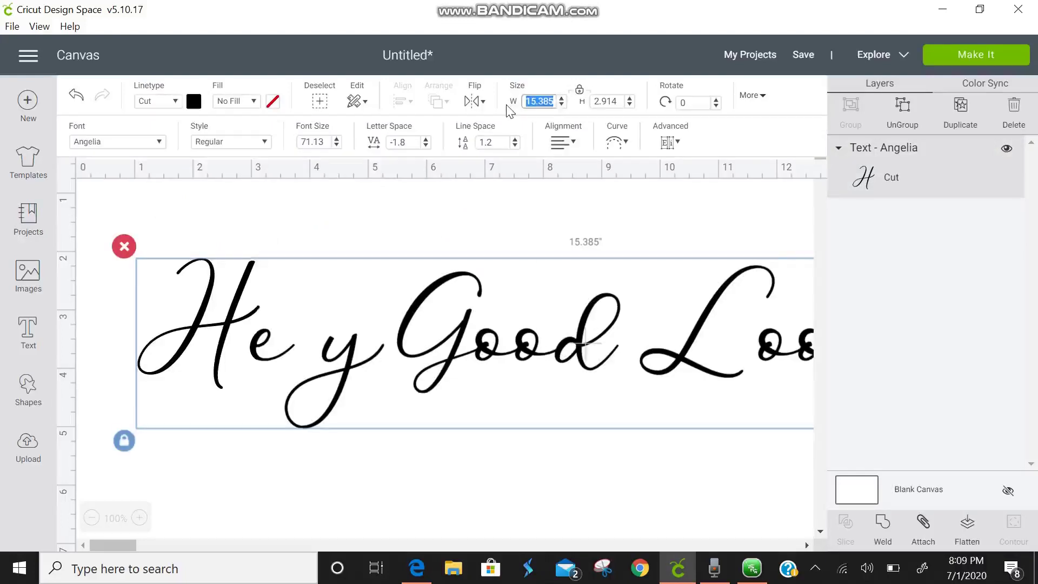
{"action": "type", "text": "7"}
{"action": "key", "text": "Return"}
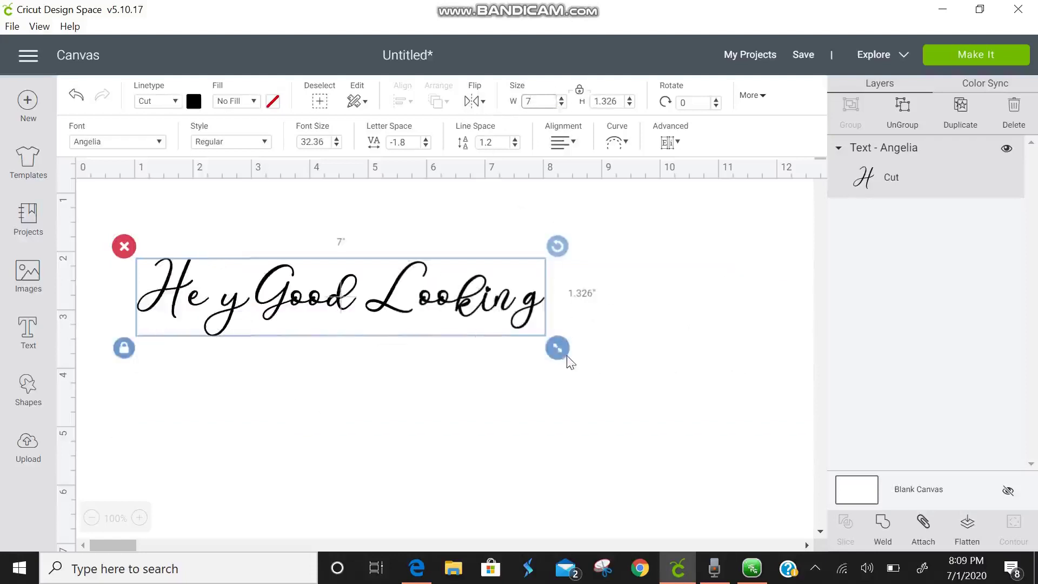
{"action": "left_click_drag", "start_coordinate": [564, 349], "coordinate": [766, 447]}
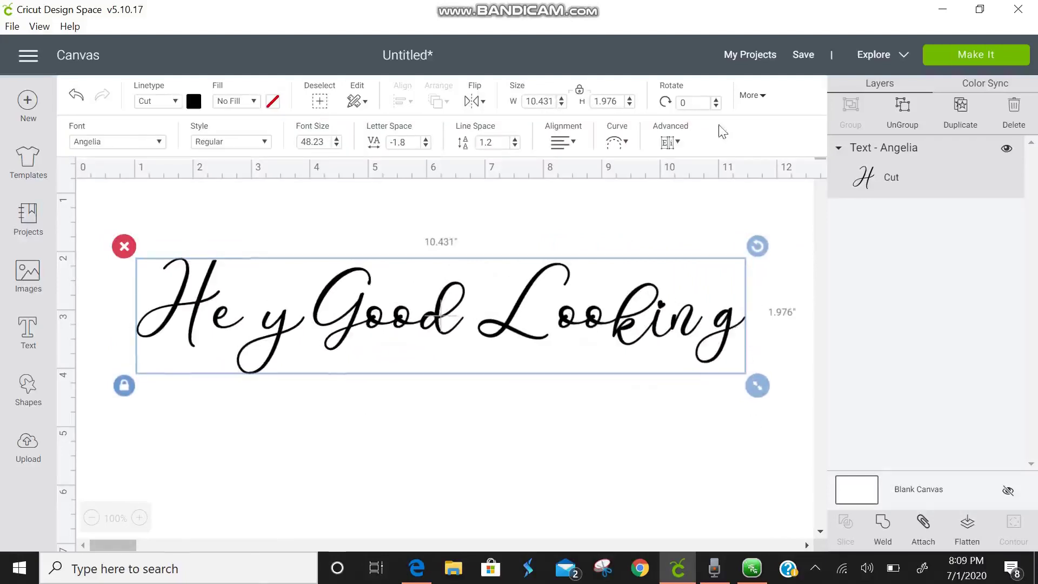
Break the phrase onto two lines, with Hey on the first and Good Looking on the second
{"action": "left_click", "coordinate": [669, 144]}
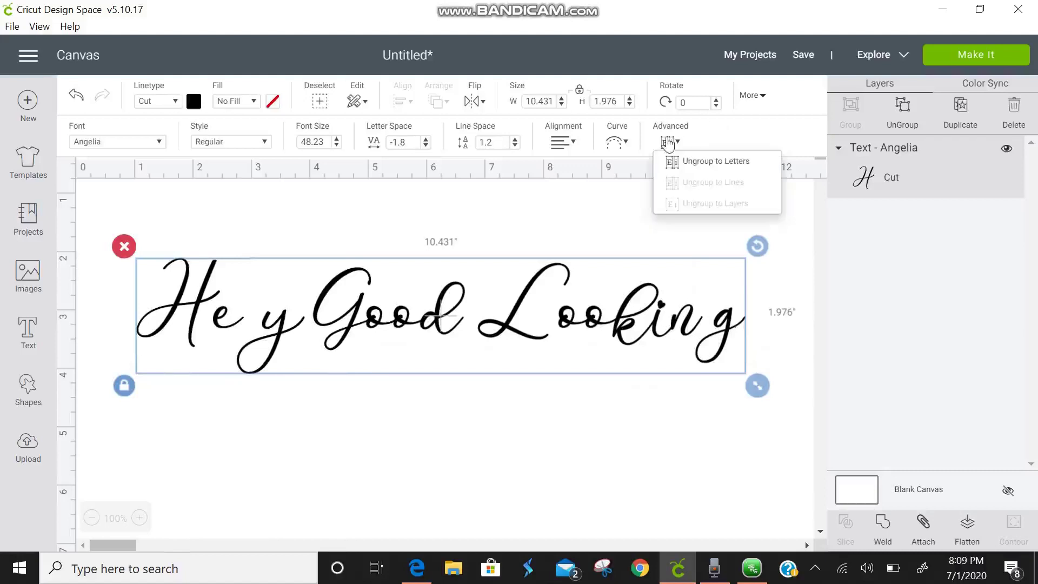
{"action": "left_click", "coordinate": [621, 215]}
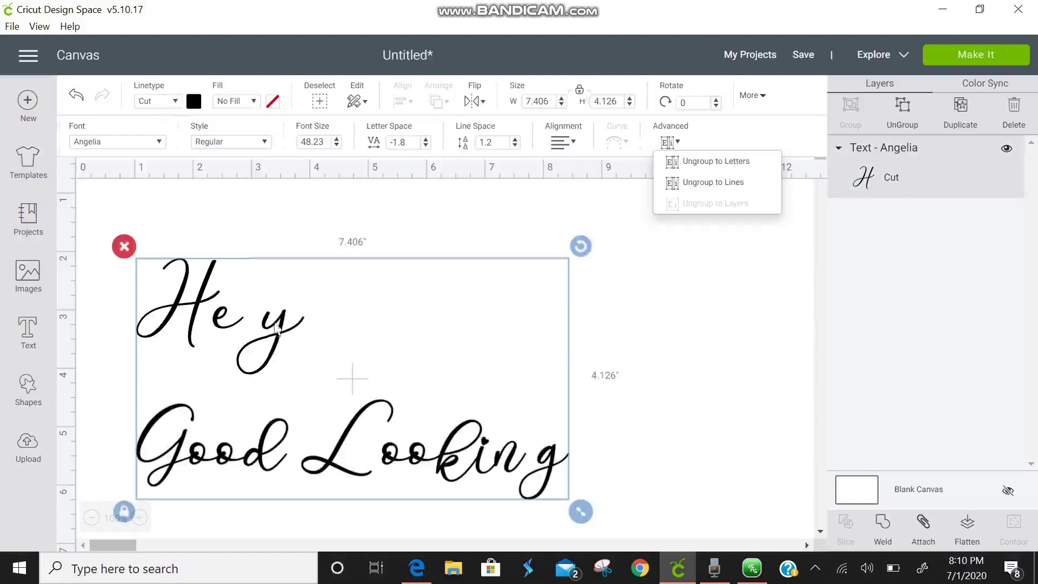
{"action": "left_click", "coordinate": [280, 327]}
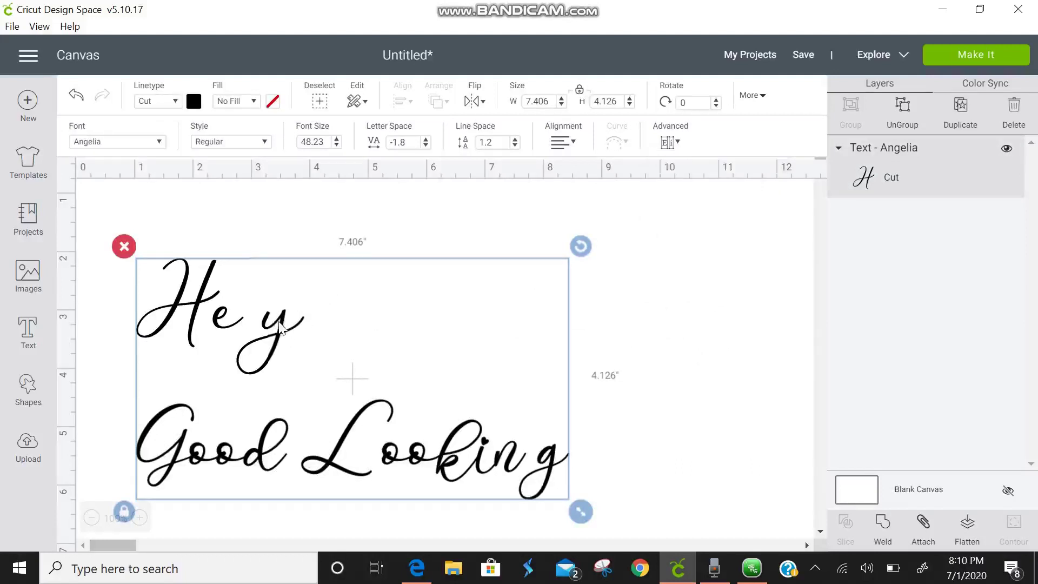
{"action": "double_click", "coordinate": [279, 327]}
{"action": "left_click", "coordinate": [209, 206]}
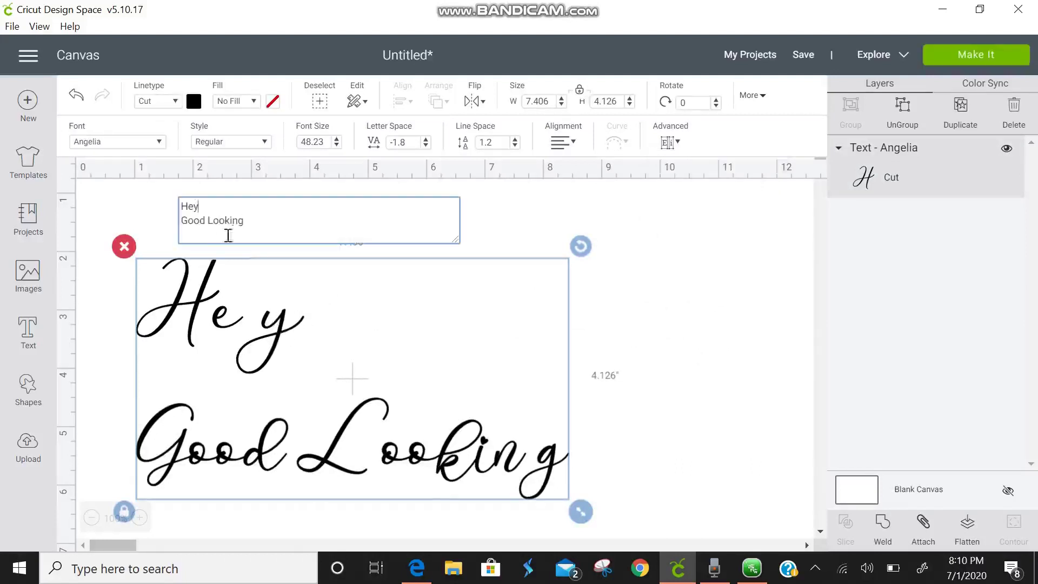
{"action": "left_click", "coordinate": [677, 274]}
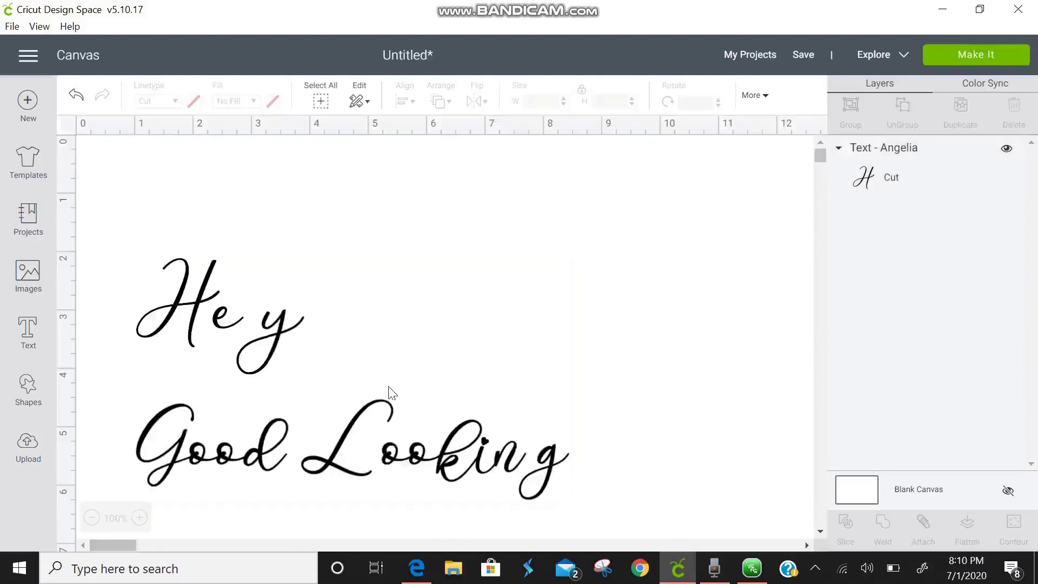
Ungroup the two-line text into separate lines and reposition Hey and Good Looking independently
{"action": "left_click_drag", "start_coordinate": [385, 427], "coordinate": [388, 314]}
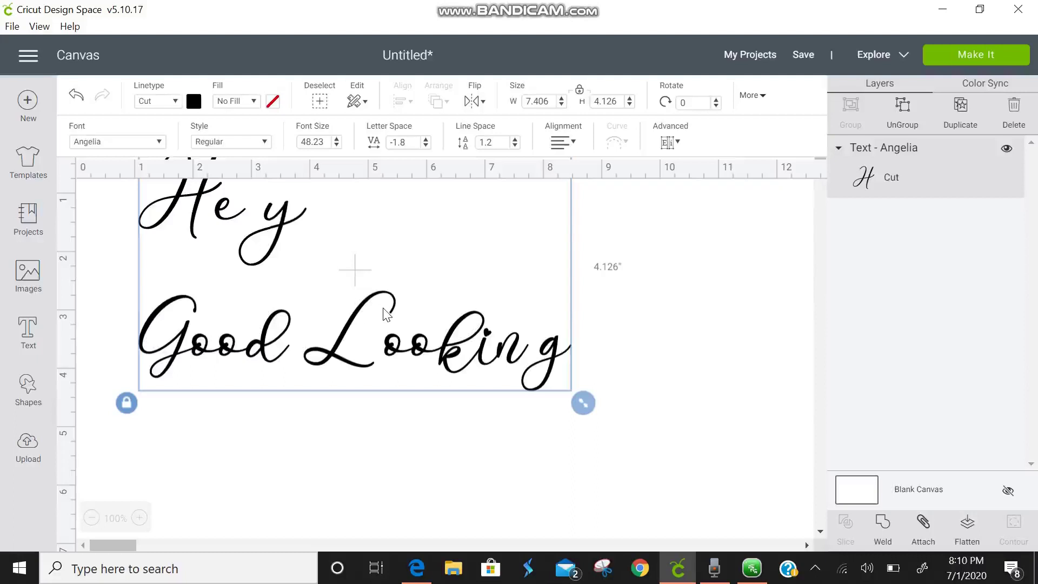
{"action": "left_click", "coordinate": [674, 145]}
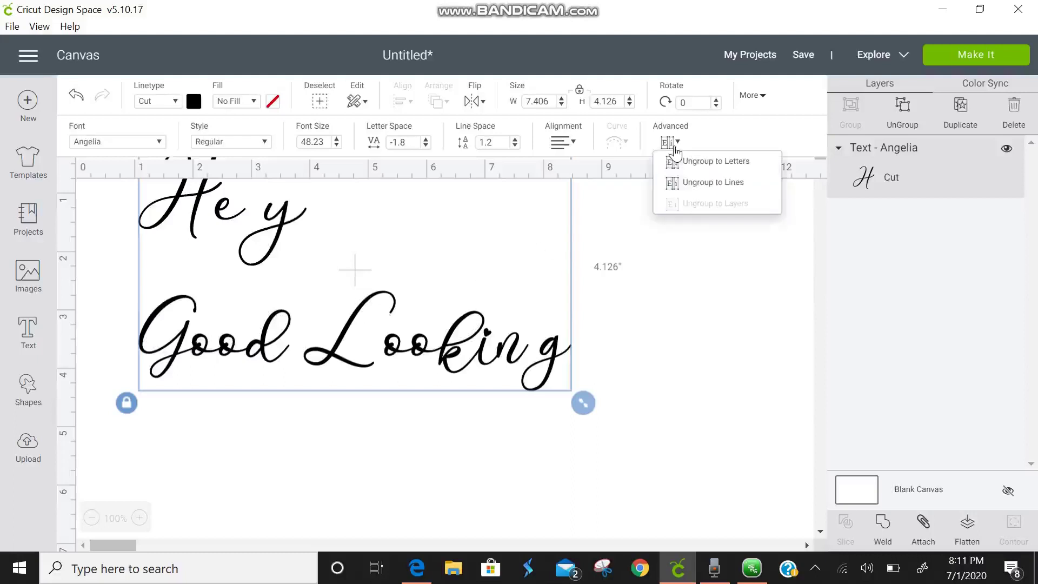
{"action": "left_click", "coordinate": [687, 182]}
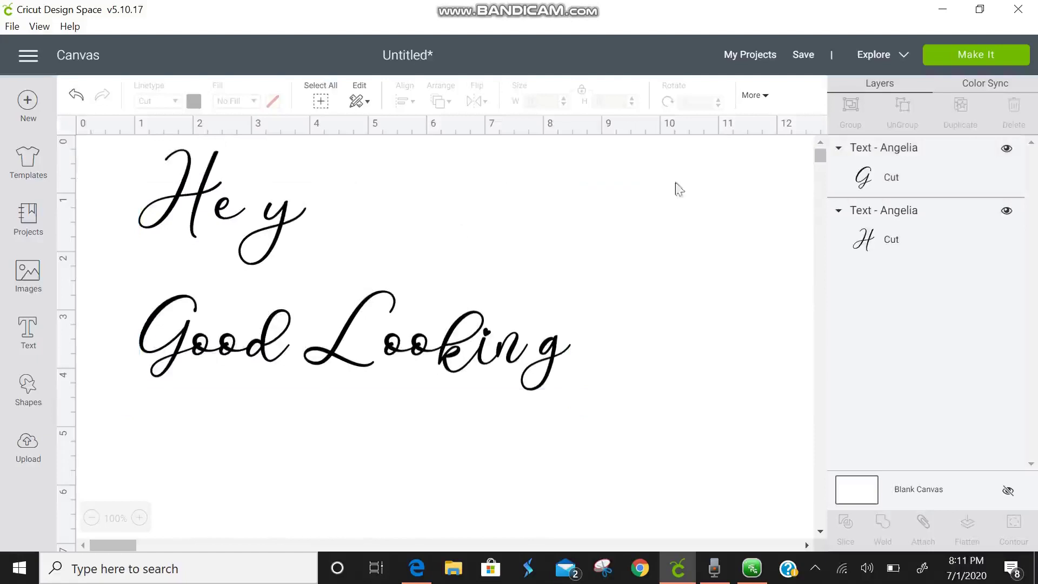
{"action": "left_click", "coordinate": [245, 215]}
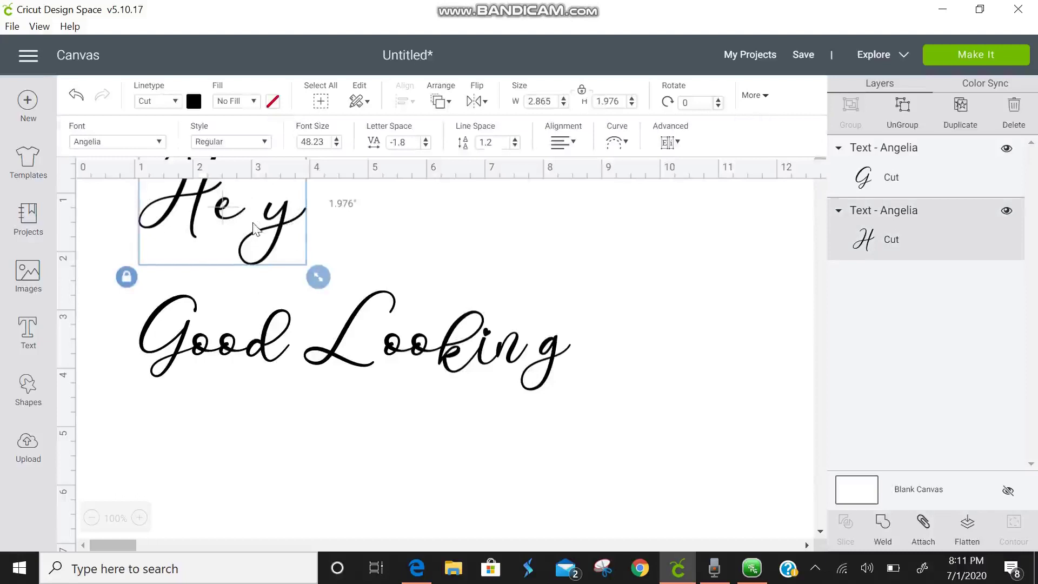
{"action": "left_click_drag", "start_coordinate": [255, 227], "coordinate": [275, 193]}
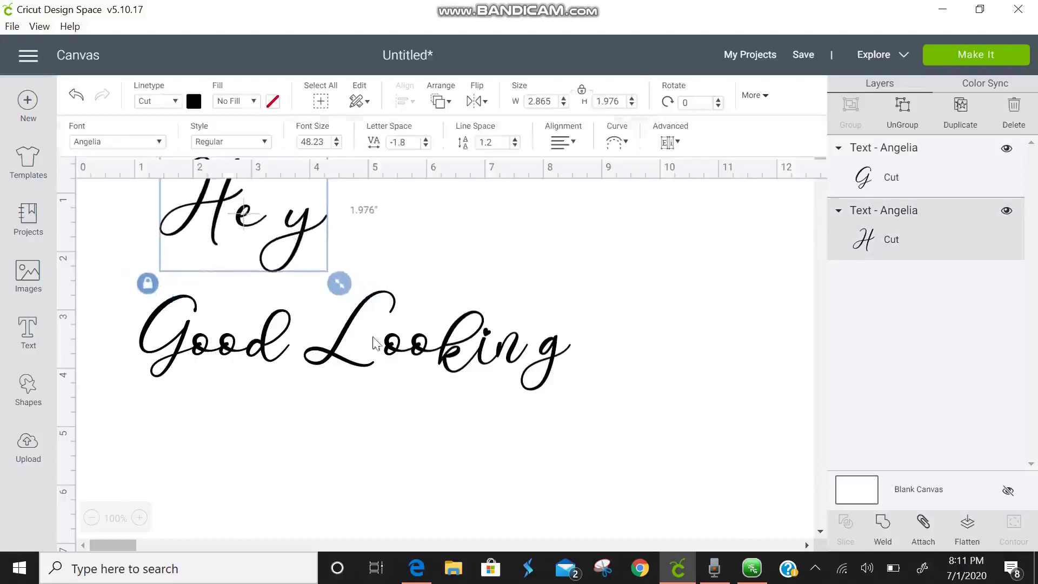
{"action": "left_click_drag", "start_coordinate": [388, 371], "coordinate": [390, 390]}
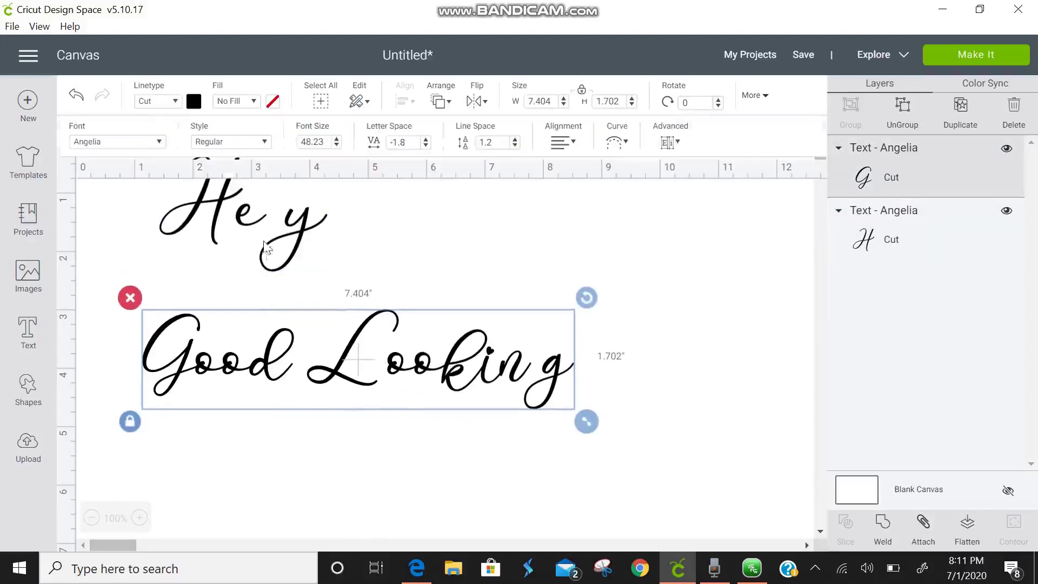
Change the font of Hey to the system font Aesteh and enlarge the word to about 1.72 in wide
{"action": "left_click", "coordinate": [265, 247]}
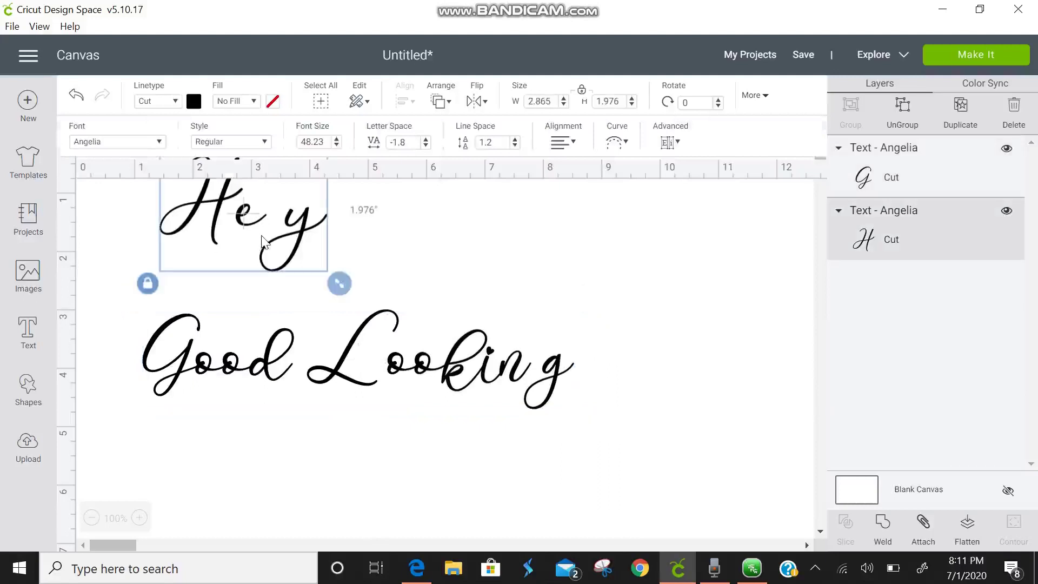
{"action": "left_click", "coordinate": [141, 145]}
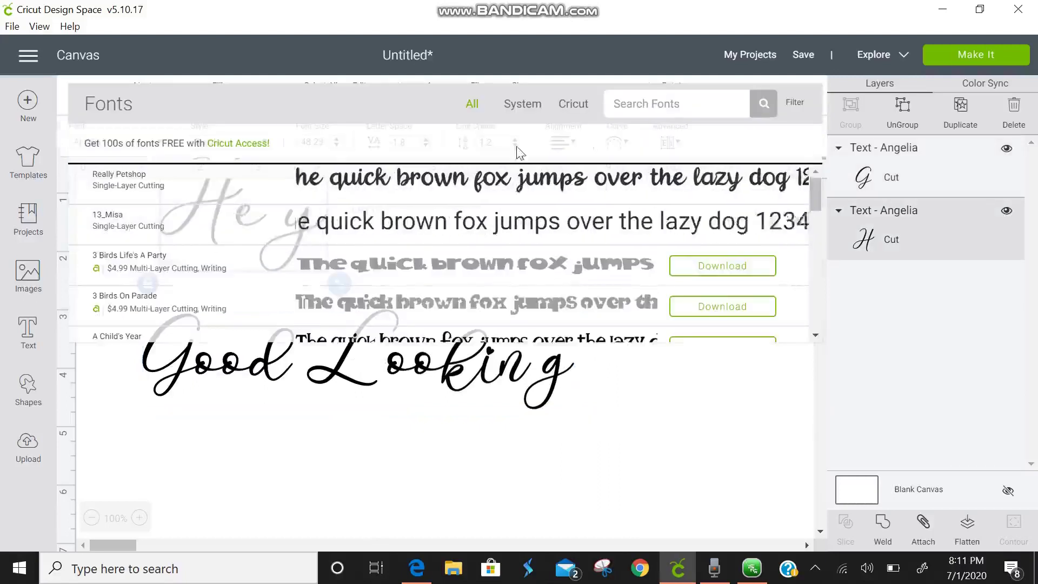
{"action": "left_click", "coordinate": [526, 104]}
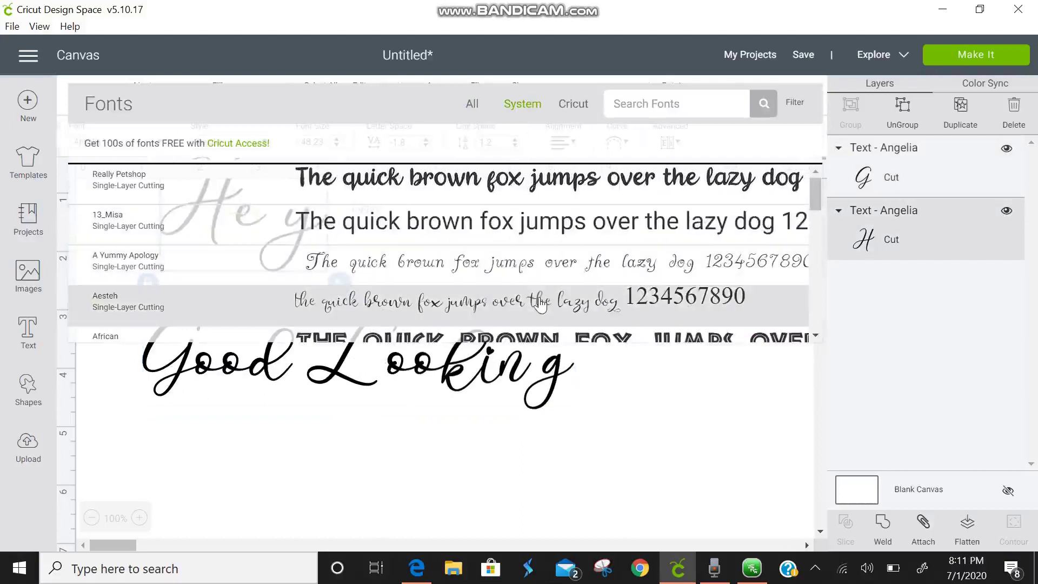
{"action": "left_click", "coordinate": [541, 304]}
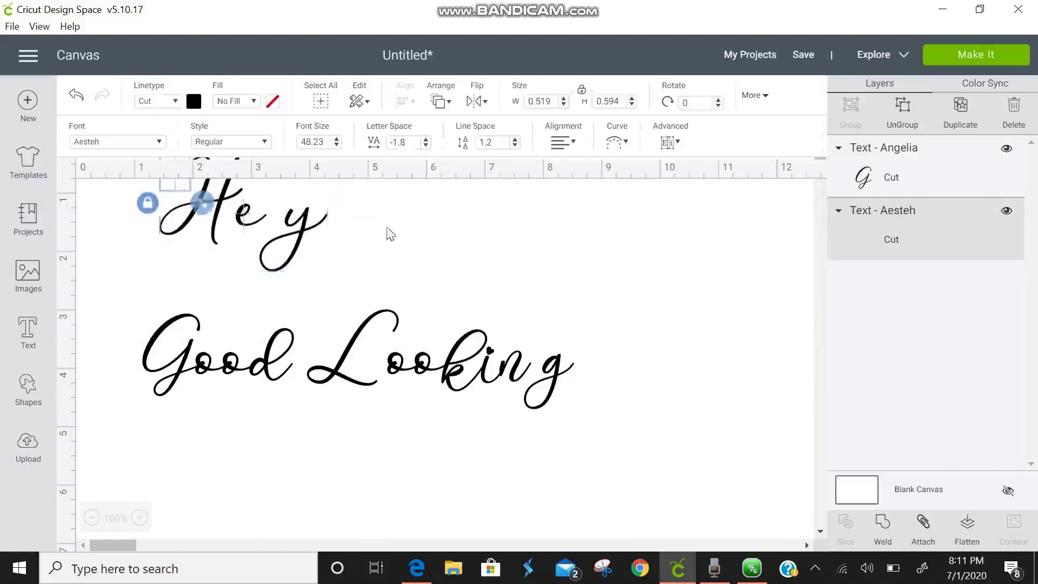
{"action": "left_click_drag", "start_coordinate": [165, 191], "coordinate": [302, 325]}
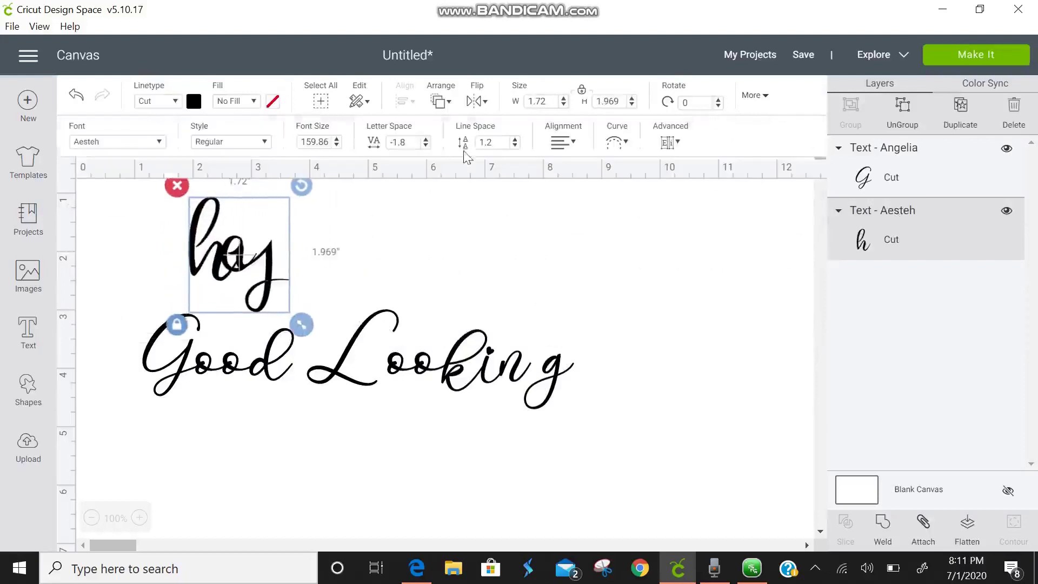
Set the letter spacing of the word hey to -0.6
{"action": "left_click", "coordinate": [426, 139]}
{"action": "left_click", "coordinate": [426, 139]}
{"action": "left_click", "coordinate": [426, 140]}
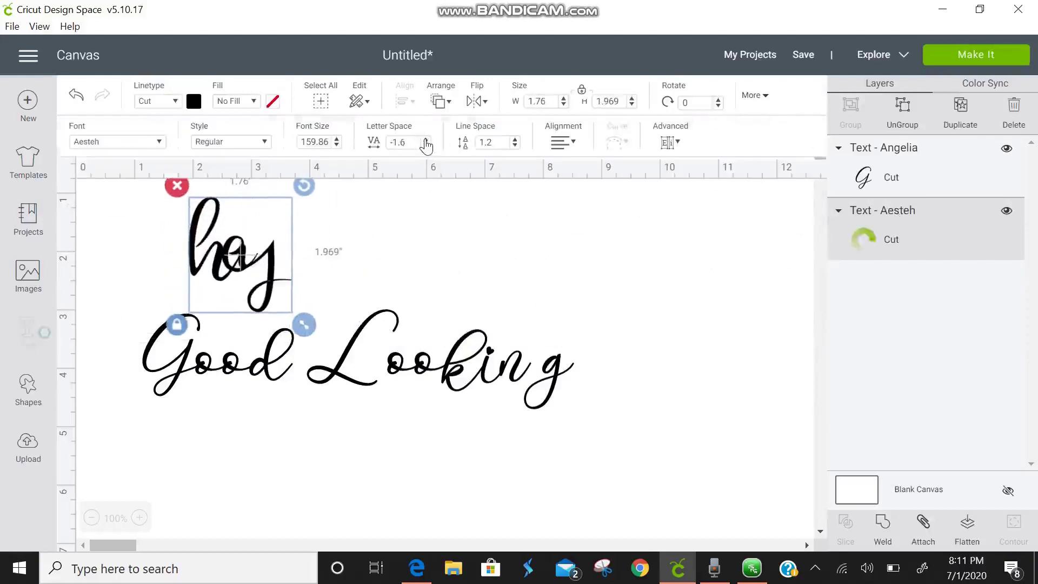
{"action": "left_click", "coordinate": [426, 140]}
{"action": "left_click", "coordinate": [427, 140]}
{"action": "left_click", "coordinate": [426, 139]}
{"action": "left_click", "coordinate": [426, 140]}
{"action": "left_click", "coordinate": [426, 139]}
{"action": "left_click", "coordinate": [426, 140]}
{"action": "left_click", "coordinate": [426, 139]}
{"action": "left_click", "coordinate": [426, 140]}
{"action": "left_click", "coordinate": [426, 141]}
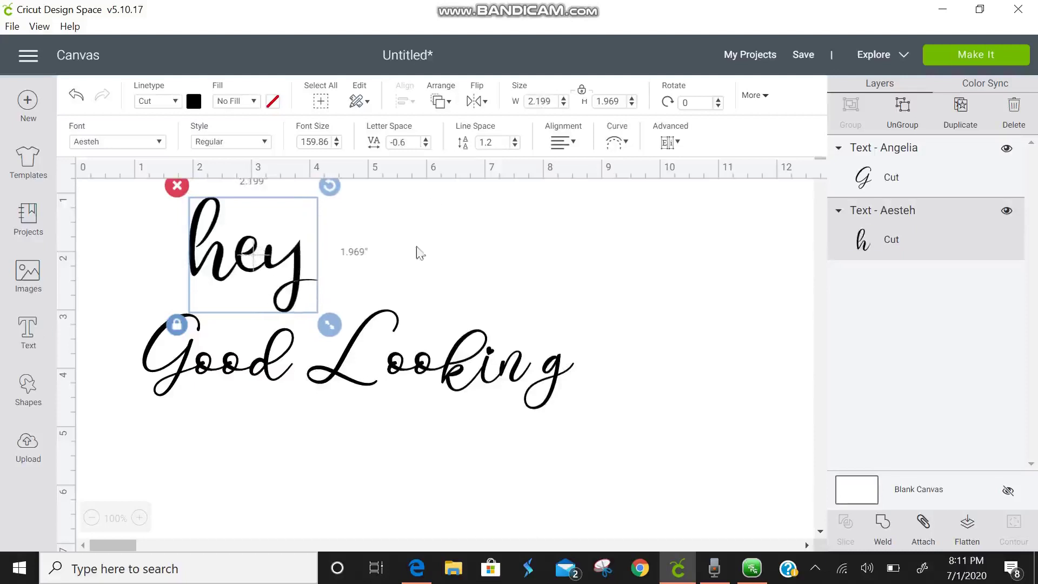
{"action": "left_click", "coordinate": [394, 446]}
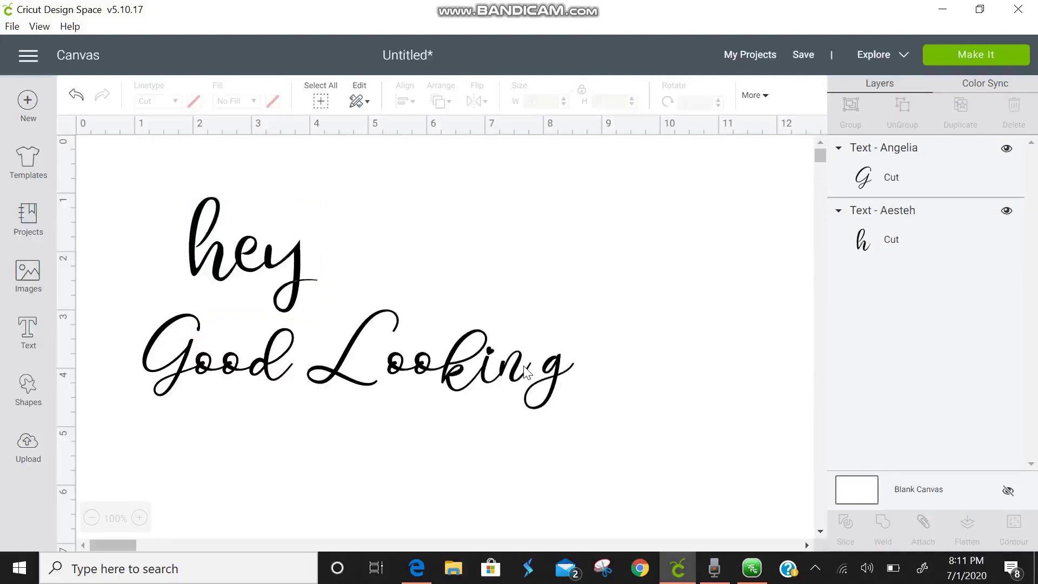
Break Good Looking onto two lines and ungroup it to lines so each word is a separate text object
{"action": "double_click", "coordinate": [413, 370]}
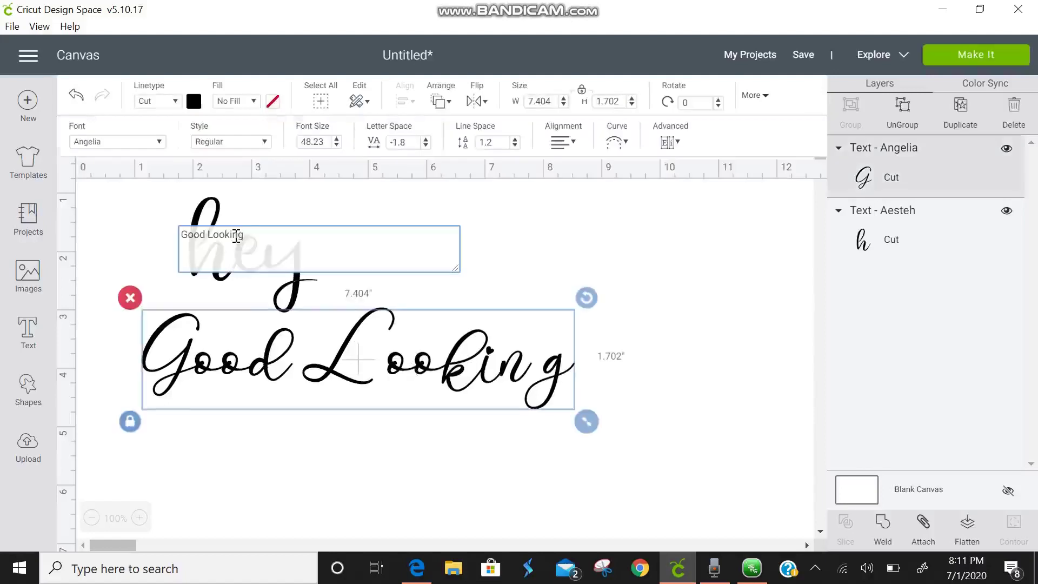
{"action": "key", "text": "Return"}
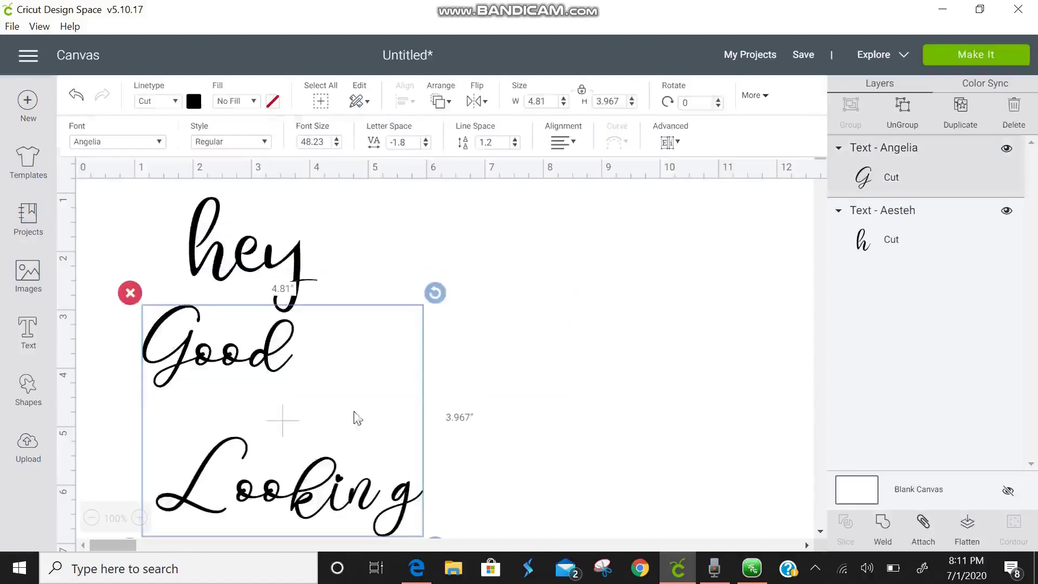
{"action": "left_click", "coordinate": [670, 142]}
{"action": "left_click", "coordinate": [688, 184]}
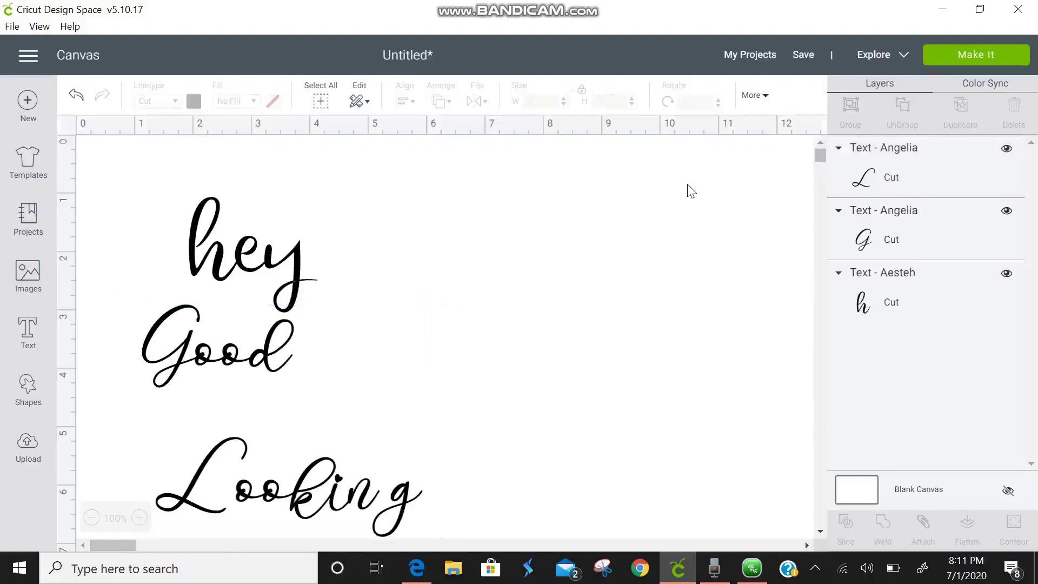
Stack the separate words under hey, with Good in the middle and Looking directly beneath it
{"action": "left_click_drag", "start_coordinate": [292, 379], "coordinate": [265, 380]}
{"action": "left_click_drag", "start_coordinate": [263, 502], "coordinate": [369, 476]}
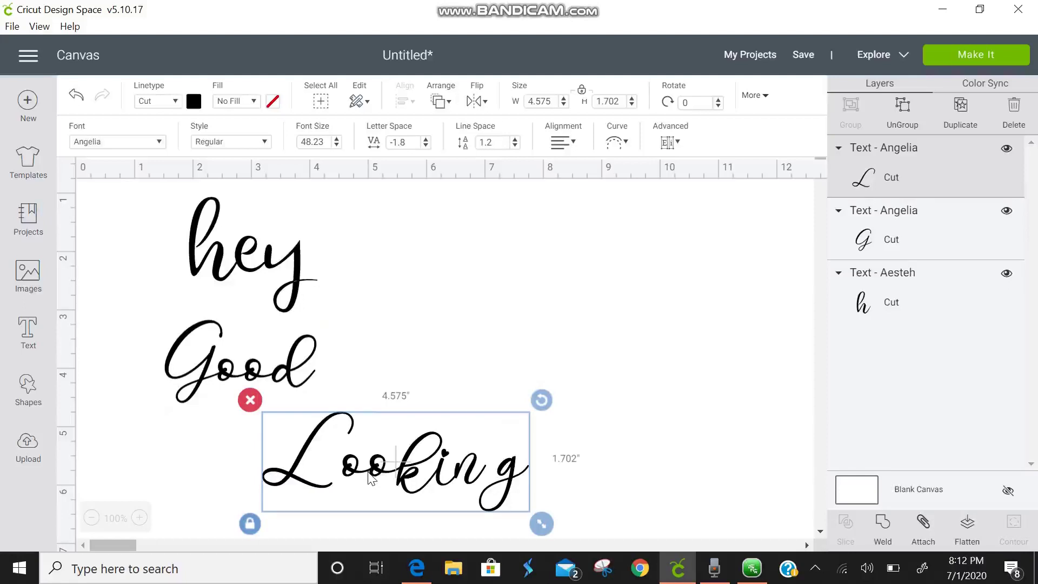
{"action": "left_click_drag", "start_coordinate": [368, 479], "coordinate": [251, 476]}
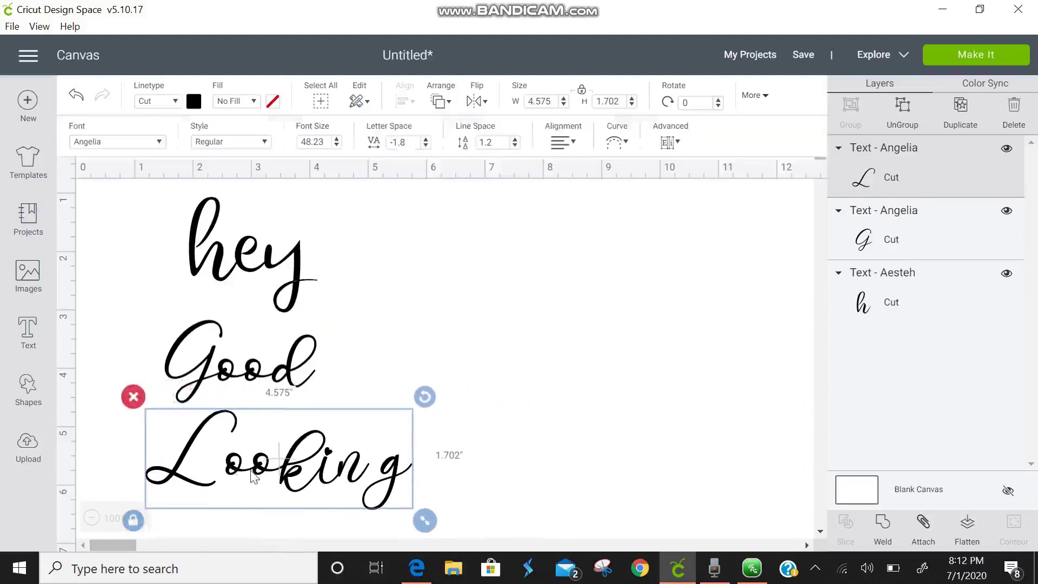
Select all three words together and review the available alignment and distribution options
{"action": "left_click", "coordinate": [479, 498]}
{"action": "left_click_drag", "start_coordinate": [477, 496], "coordinate": [136, 189]}
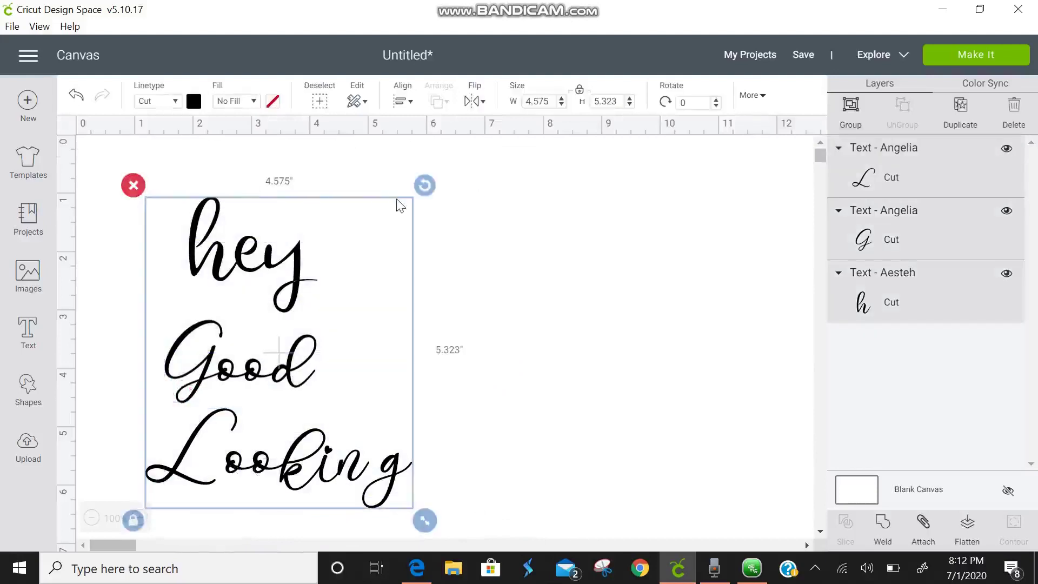
{"action": "left_click", "coordinate": [404, 102]}
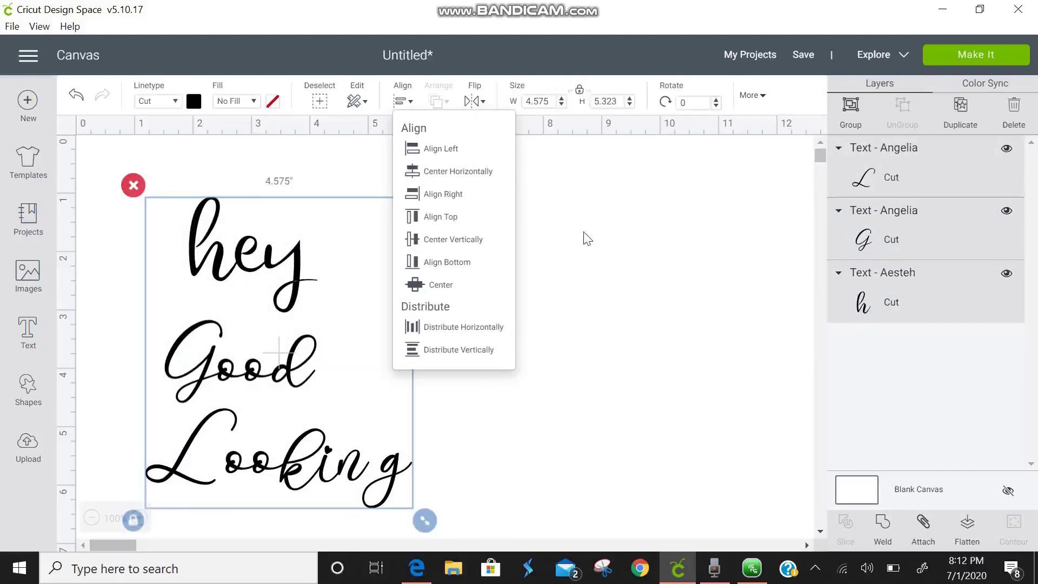
{"action": "left_click", "coordinate": [586, 236]}
Add the text hey goodlookin' in the Aesteh font and tighten its letter spacing to -0.5
{"action": "left_click", "coordinate": [29, 338]}
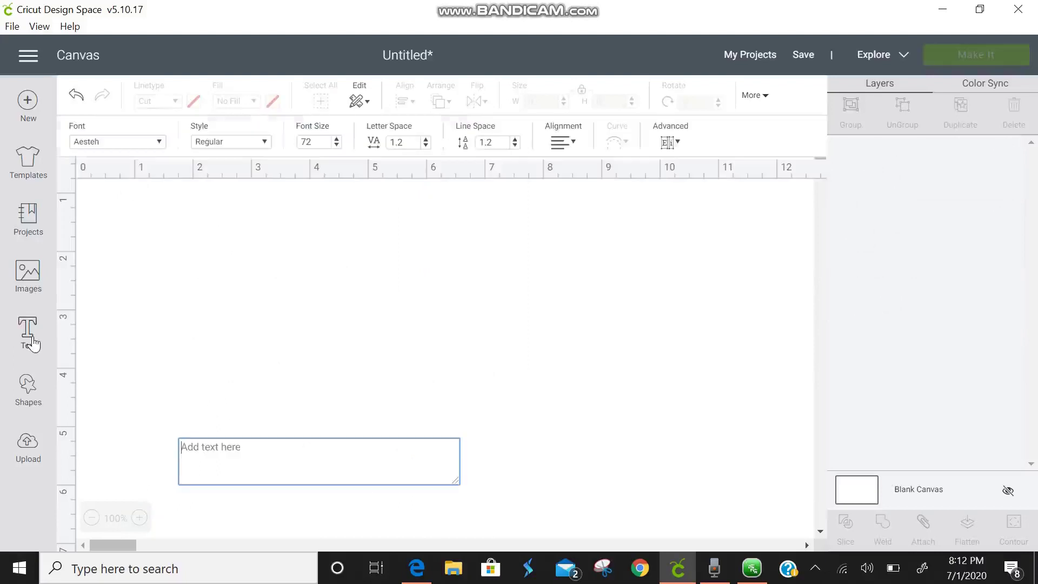
{"action": "type", "text": "Hey Goodlookin"}
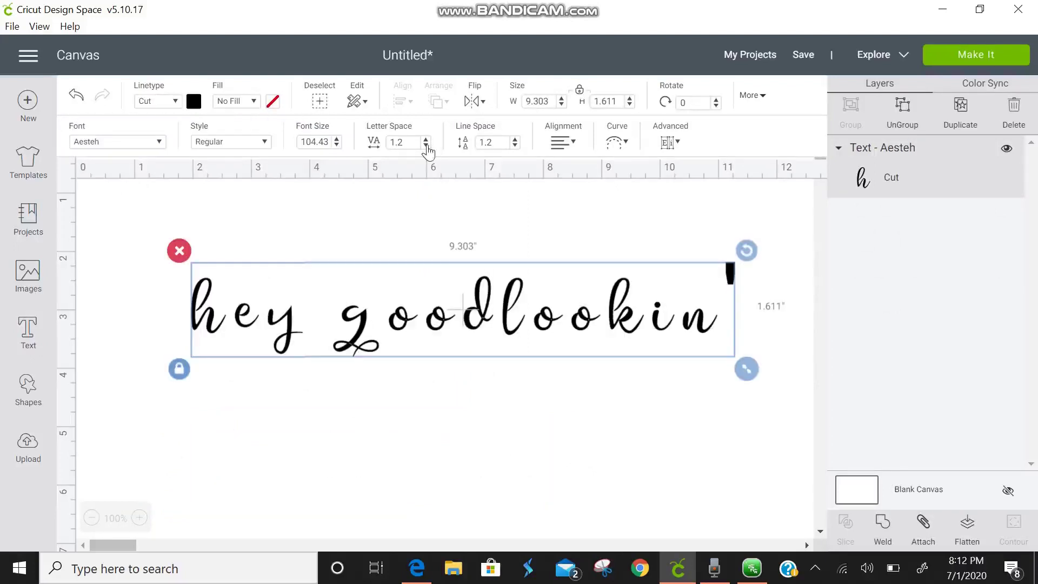
{"action": "left_click", "coordinate": [426, 145]}
{"action": "left_click", "coordinate": [426, 145]}
{"action": "left_click", "coordinate": [426, 145]}
{"action": "left_click", "coordinate": [426, 145]}
{"action": "left_click", "coordinate": [426, 145]}
{"action": "left_click", "coordinate": [426, 145]}
{"action": "left_click", "coordinate": [426, 145]}
{"action": "left_click", "coordinate": [426, 145]}
{"action": "left_click", "coordinate": [426, 145]}
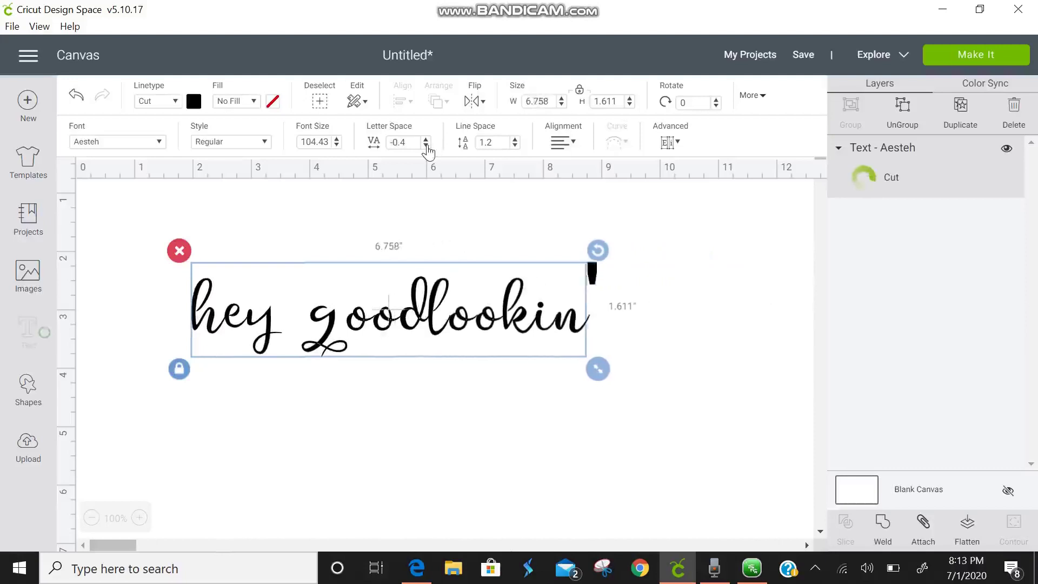
{"action": "left_click", "coordinate": [426, 145]}
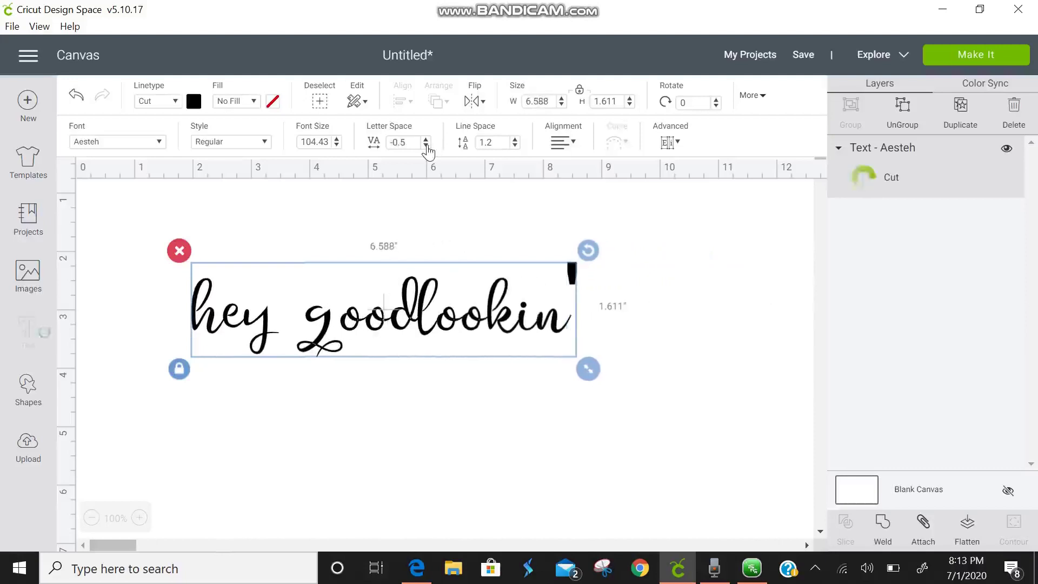
{"action": "left_click", "coordinate": [426, 145]}
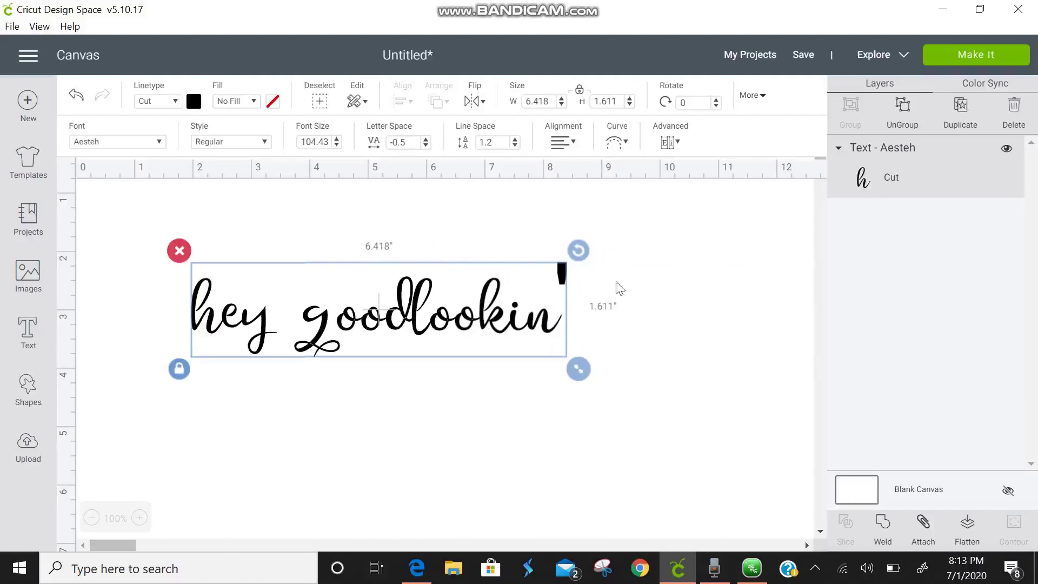
Enlarge the hey goodlookin' text to about 8.42 in wide and break it onto two lines after hey
{"action": "left_click_drag", "start_coordinate": [579, 368], "coordinate": [693, 465]}
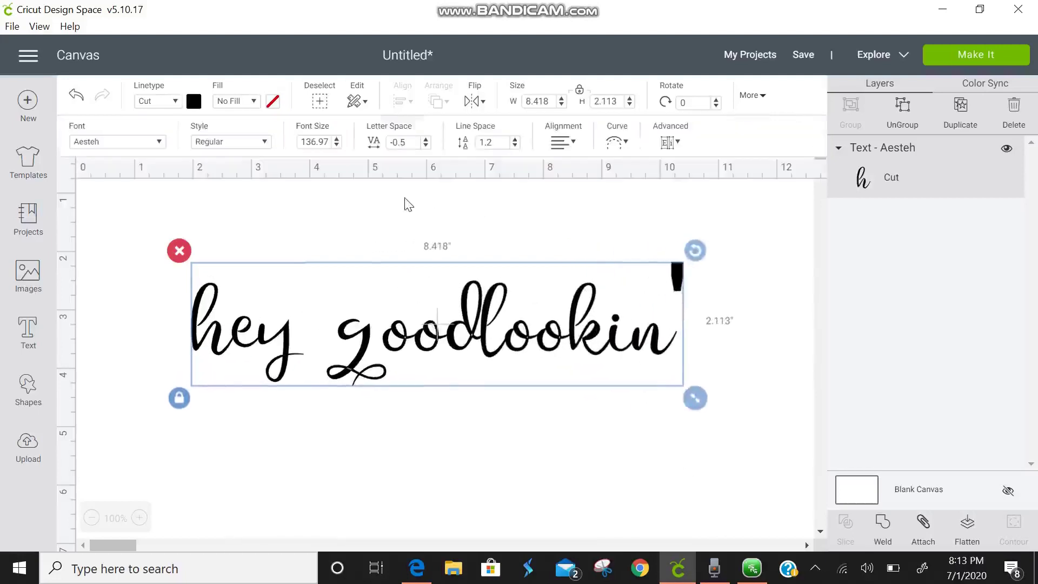
{"action": "left_click", "coordinate": [415, 357]}
{"action": "double_click", "coordinate": [415, 357]}
{"action": "key", "text": "Return"}
Compare center and right alignment on the two-line text, finishing with center alignment
{"action": "left_click", "coordinate": [562, 146]}
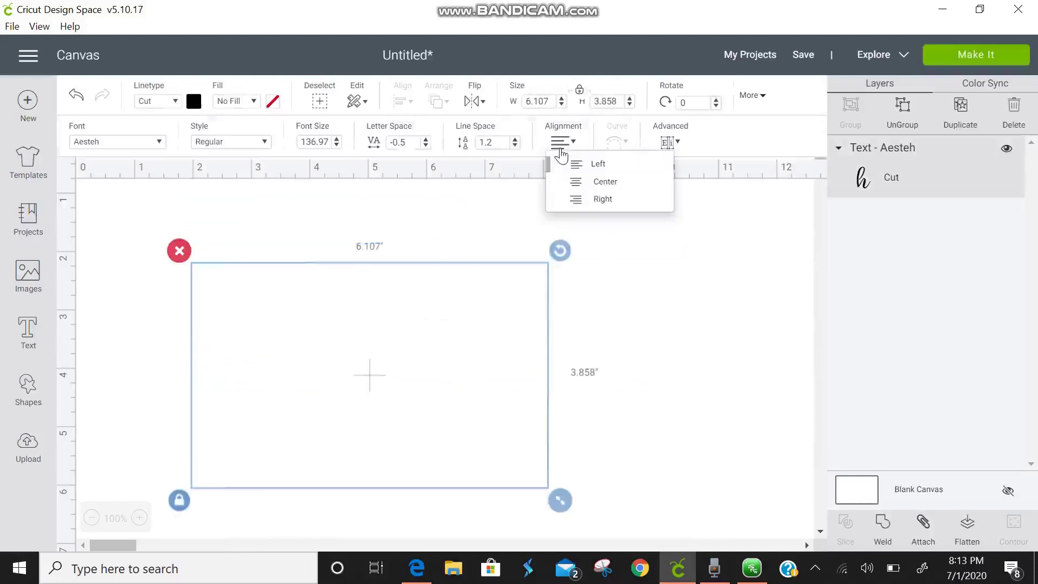
{"action": "left_click", "coordinate": [587, 187]}
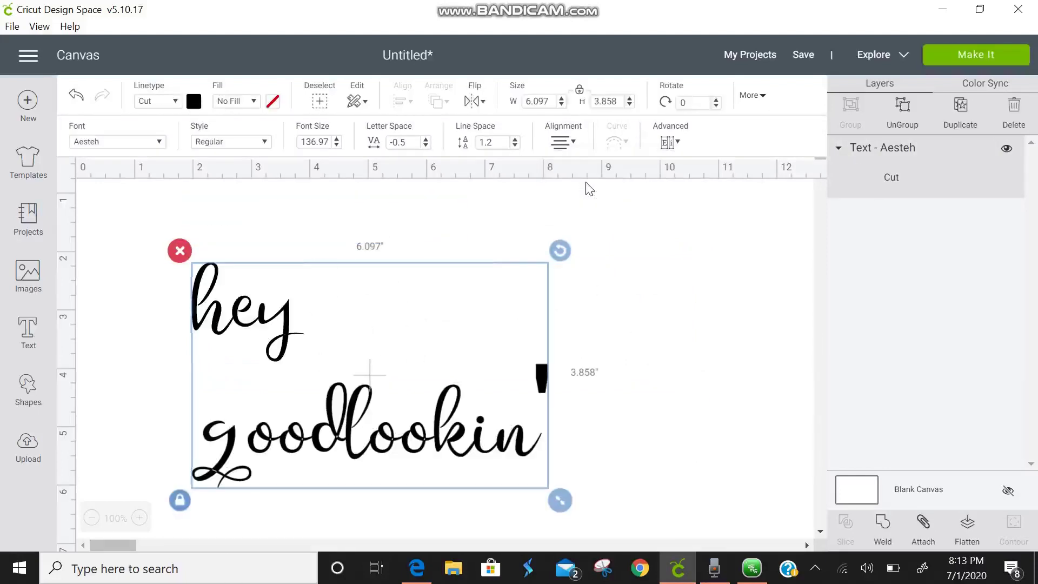
{"action": "left_click", "coordinate": [561, 143]}
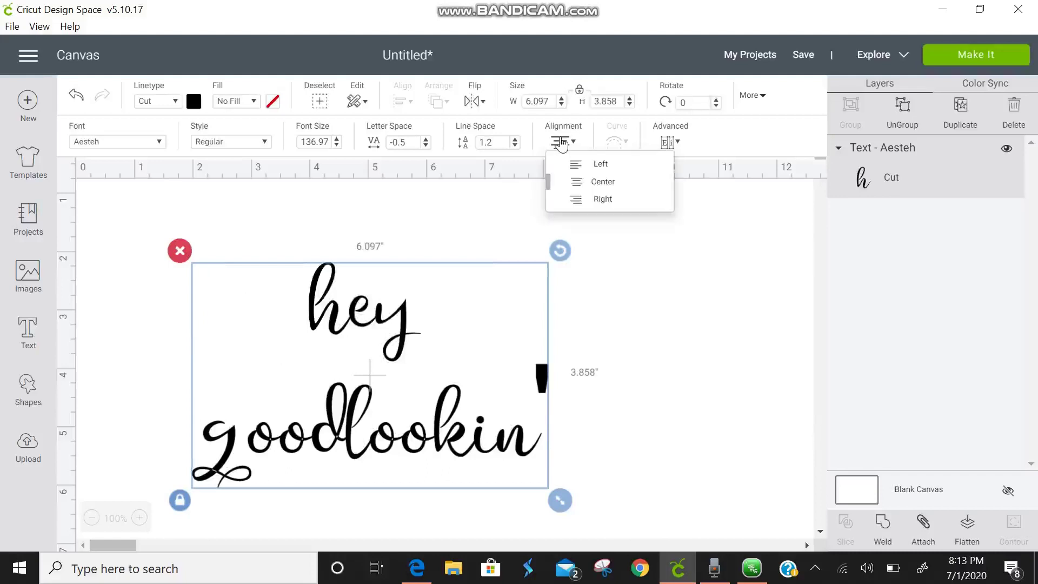
{"action": "left_click", "coordinate": [596, 198]}
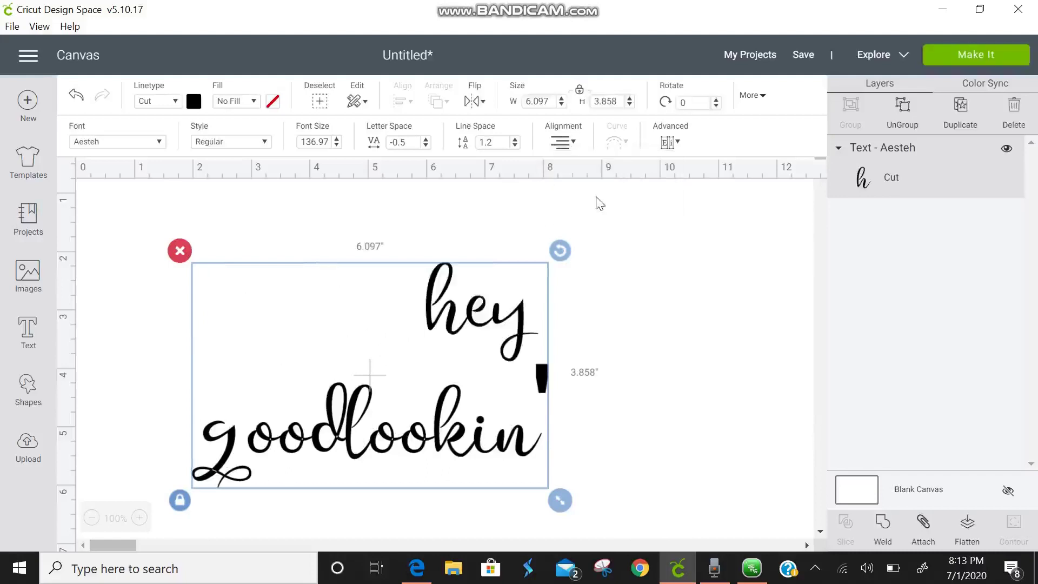
{"action": "left_click", "coordinate": [563, 142]}
{"action": "left_click", "coordinate": [582, 183]}
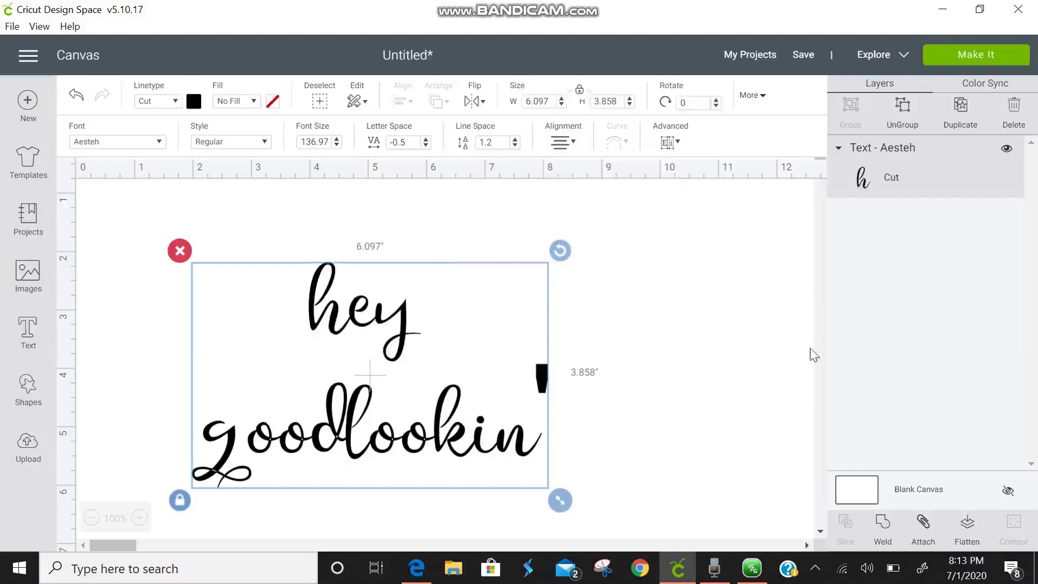
Weld the centered two-line text into a single shape and move it slightly upward on the canvas
{"action": "left_click", "coordinate": [885, 527]}
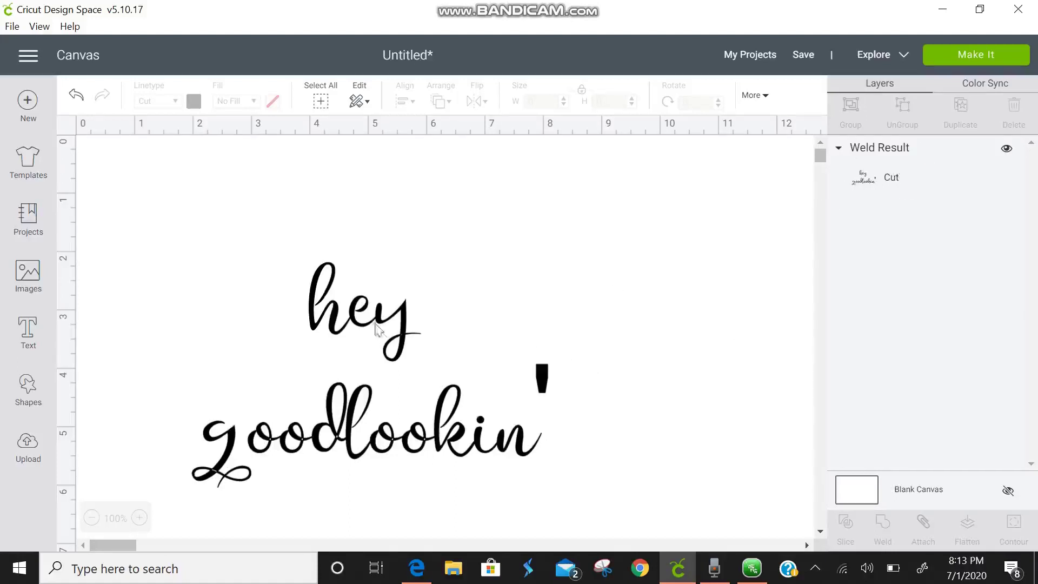
{"action": "key", "text": "ctrl+z"}
{"action": "key", "text": "ctrl+z"}
{"action": "key", "text": "ctrl+z"}
{"action": "key", "text": "ctrl+z"}
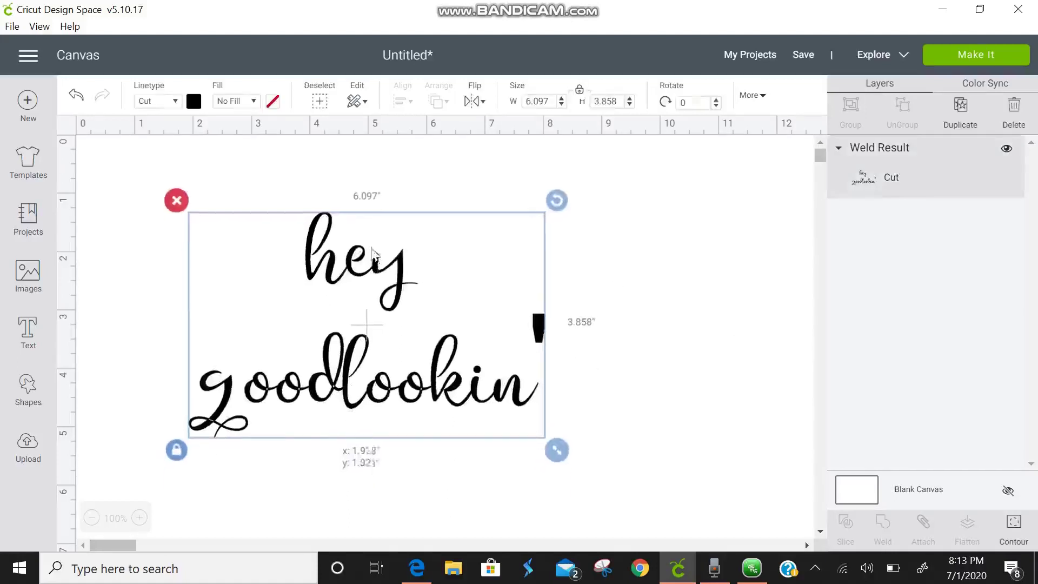
{"action": "left_click", "coordinate": [377, 318]}
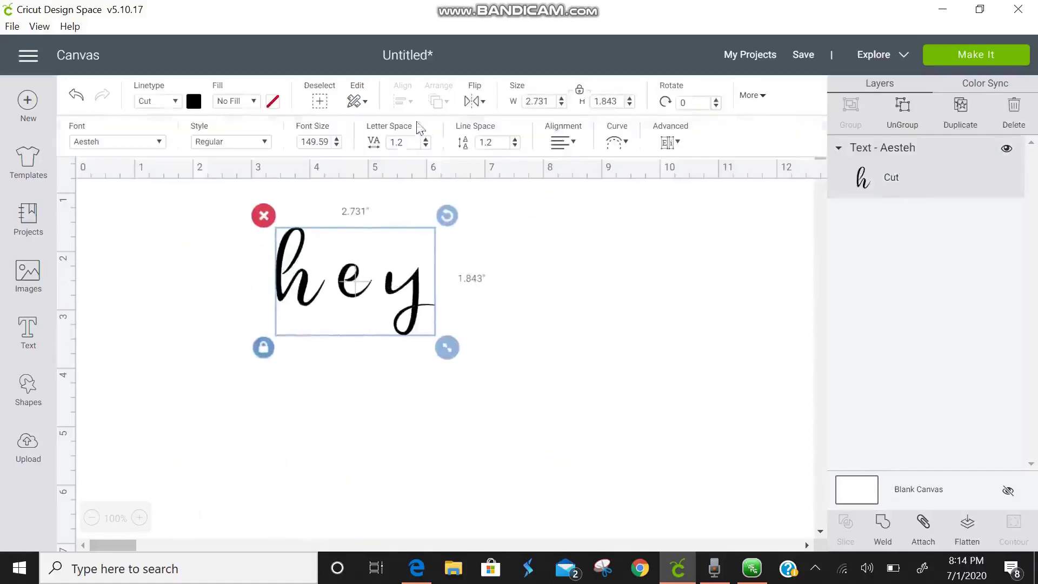
Tighten the letter spacing of the new hey text so its script letters connect
{"action": "left_click", "coordinate": [427, 145]}
{"action": "left_click", "coordinate": [426, 145]}
{"action": "left_click", "coordinate": [426, 145]}
{"action": "left_click", "coordinate": [426, 145]}
{"action": "left_click", "coordinate": [426, 145]}
{"action": "left_click", "coordinate": [426, 145]}
{"action": "left_click", "coordinate": [426, 145]}
{"action": "left_click", "coordinate": [426, 145]}
{"action": "left_click", "coordinate": [427, 145]}
Add a heart shape and change its material color to light pink
{"action": "left_click", "coordinate": [28, 388]}
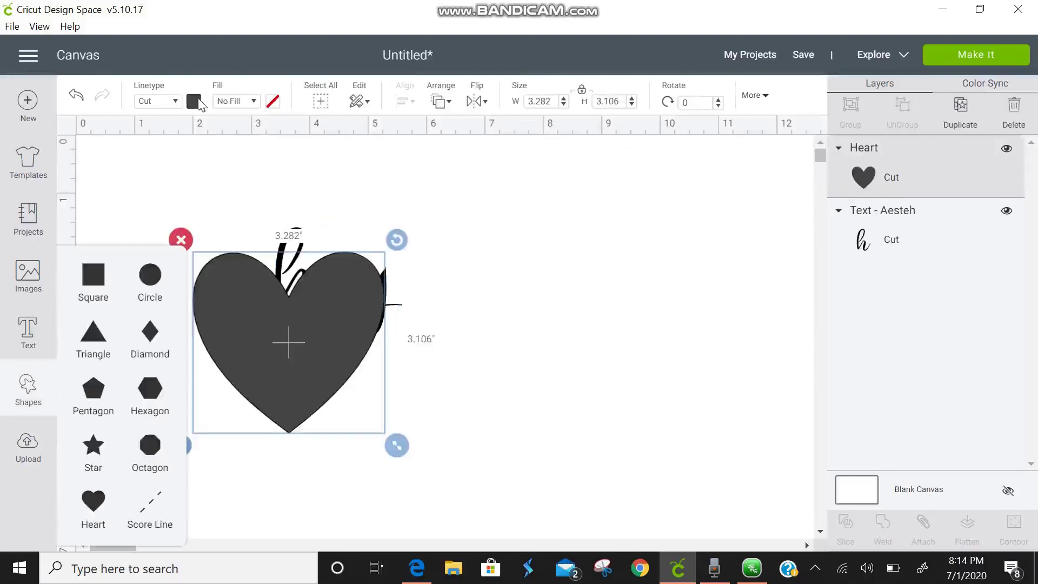
{"action": "left_click", "coordinate": [194, 101]}
{"action": "left_click", "coordinate": [212, 187]}
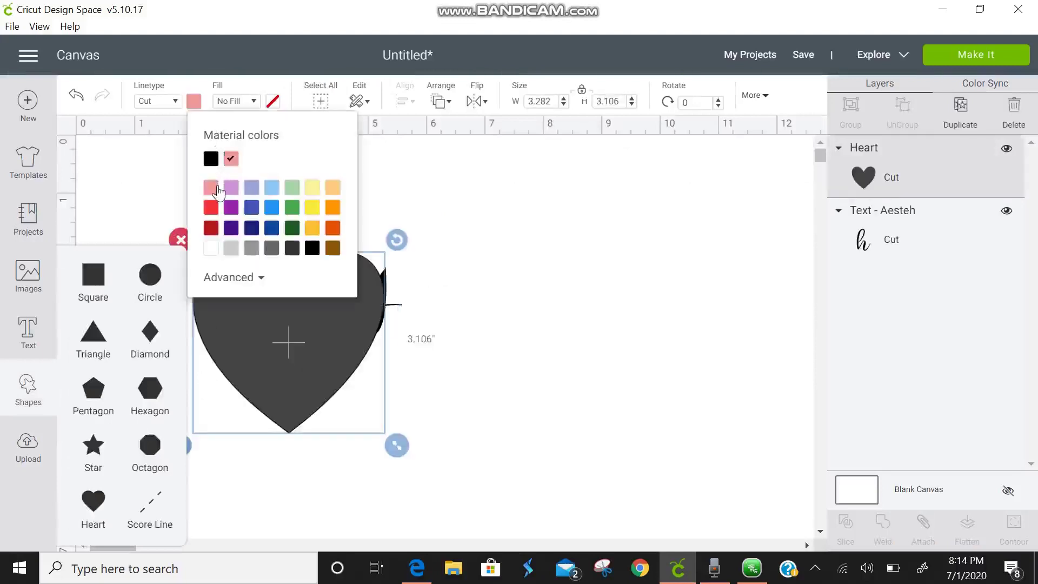
Move the pink heart over the hey text so it covers all but the letter h
{"action": "left_click_drag", "start_coordinate": [302, 381], "coordinate": [399, 330]}
{"action": "left_click", "coordinate": [659, 322]}
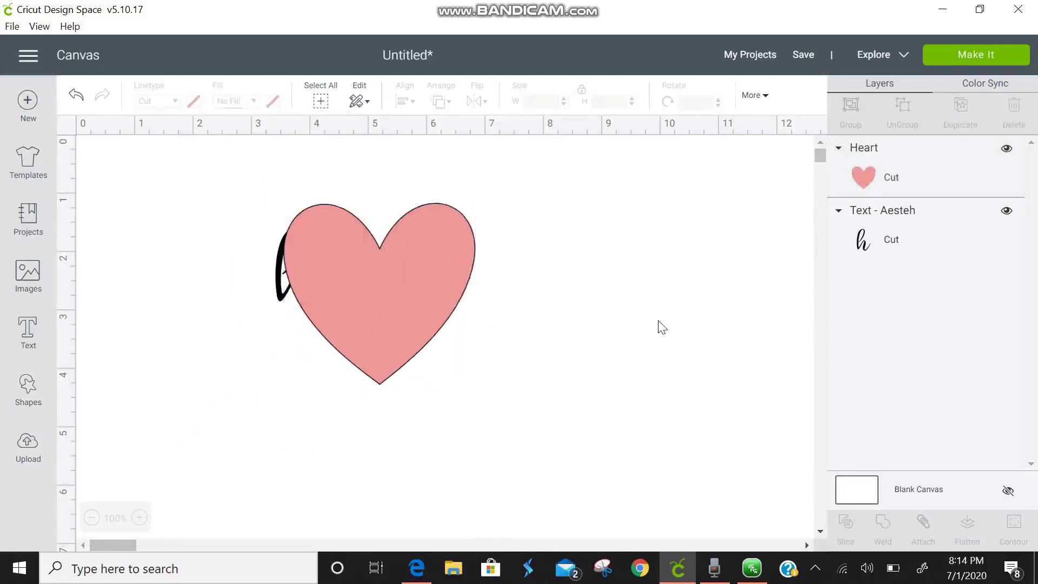
{"action": "left_click_drag", "start_coordinate": [413, 296], "coordinate": [432, 291]}
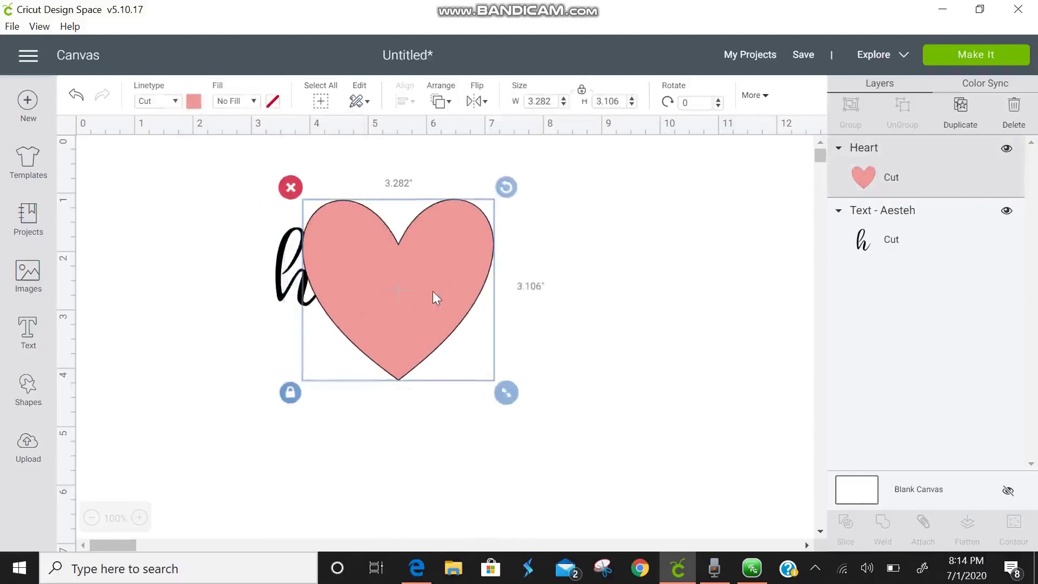
Move the heart backward behind the hey text and forward in front of it again
{"action": "left_click", "coordinate": [441, 104]}
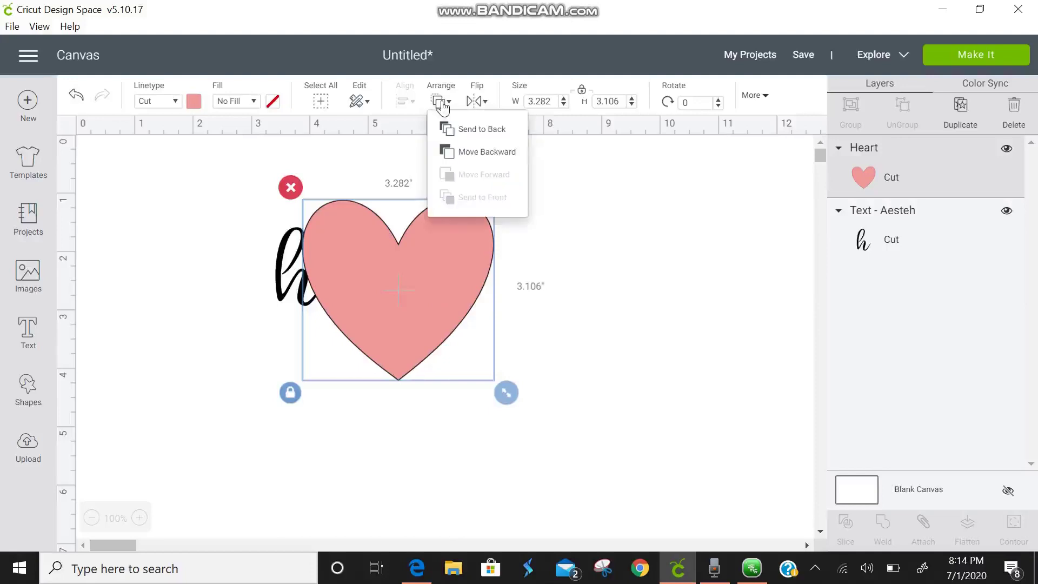
{"action": "left_click", "coordinate": [468, 154]}
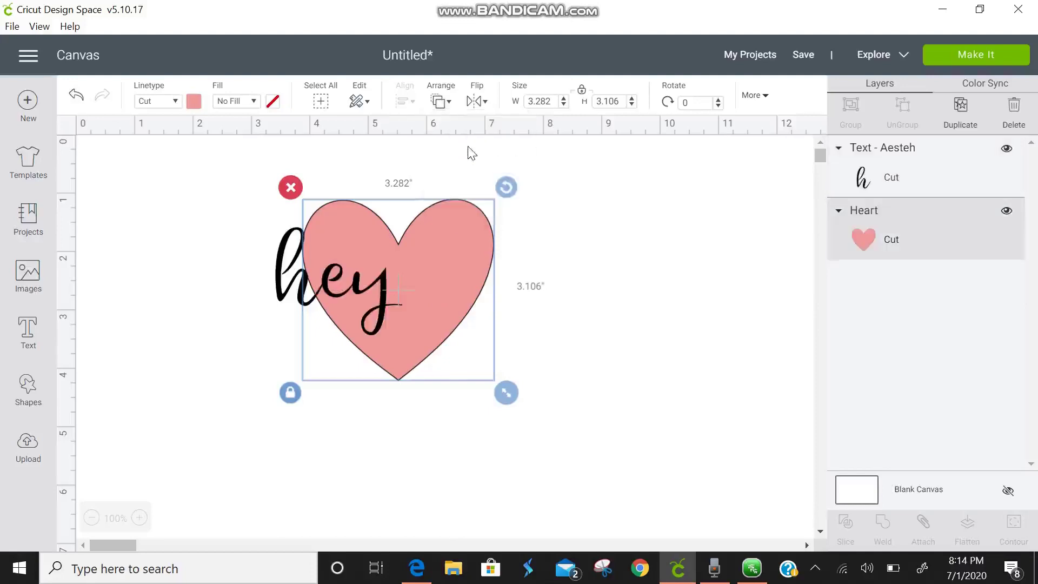
{"action": "left_click", "coordinate": [441, 102]}
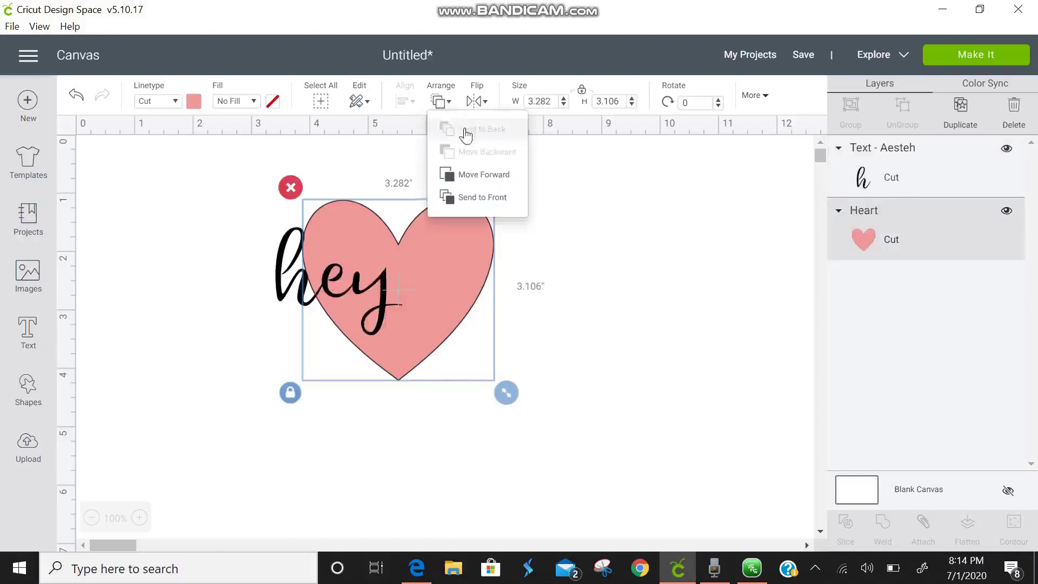
{"action": "left_click", "coordinate": [463, 132]}
{"action": "left_click", "coordinate": [441, 101]}
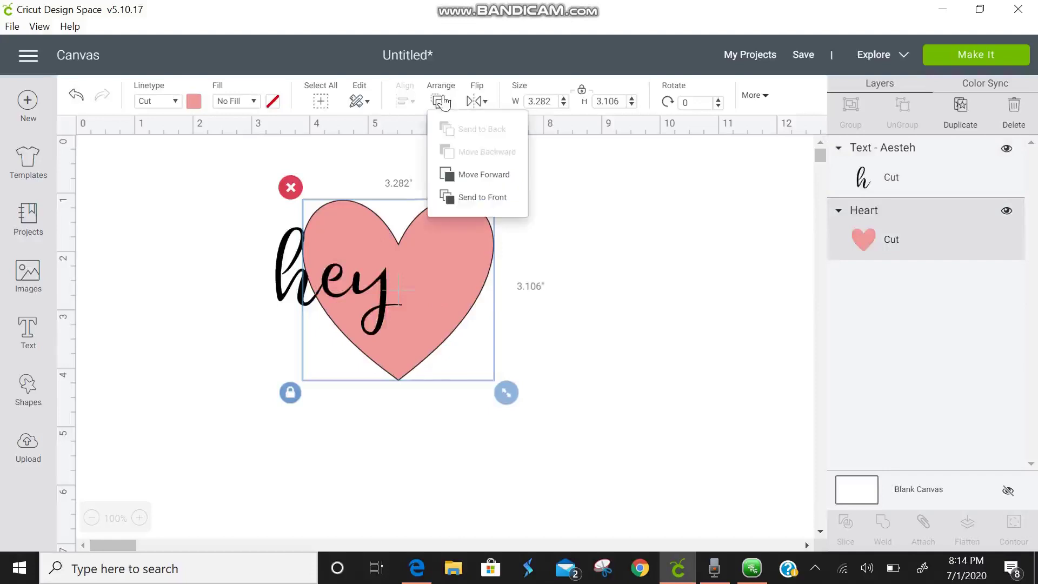
{"action": "left_click", "coordinate": [470, 175]}
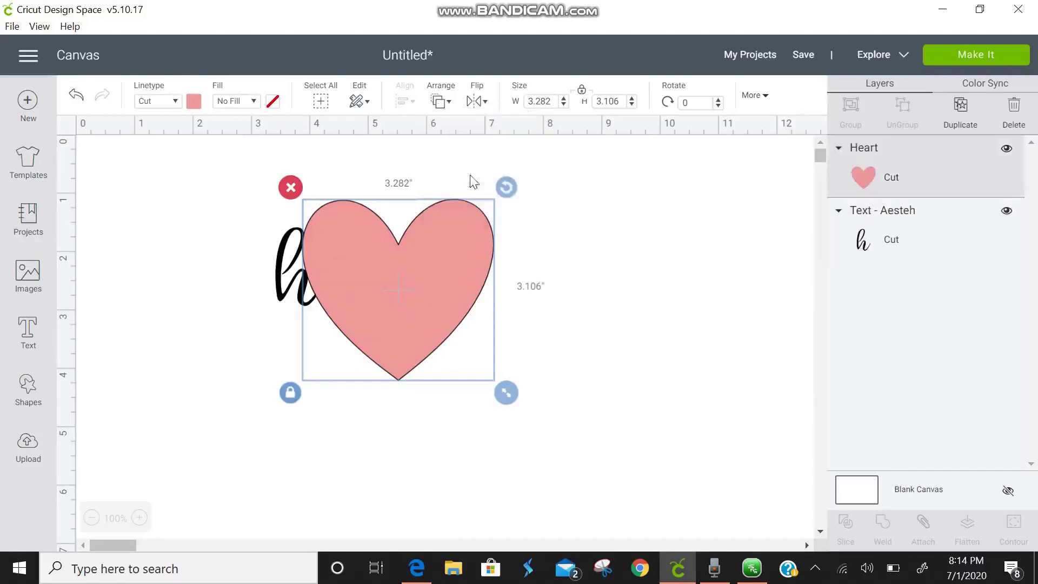
Send the heart to the back, behind the hey text, and reopen the stacking order options
{"action": "left_click", "coordinate": [439, 103]}
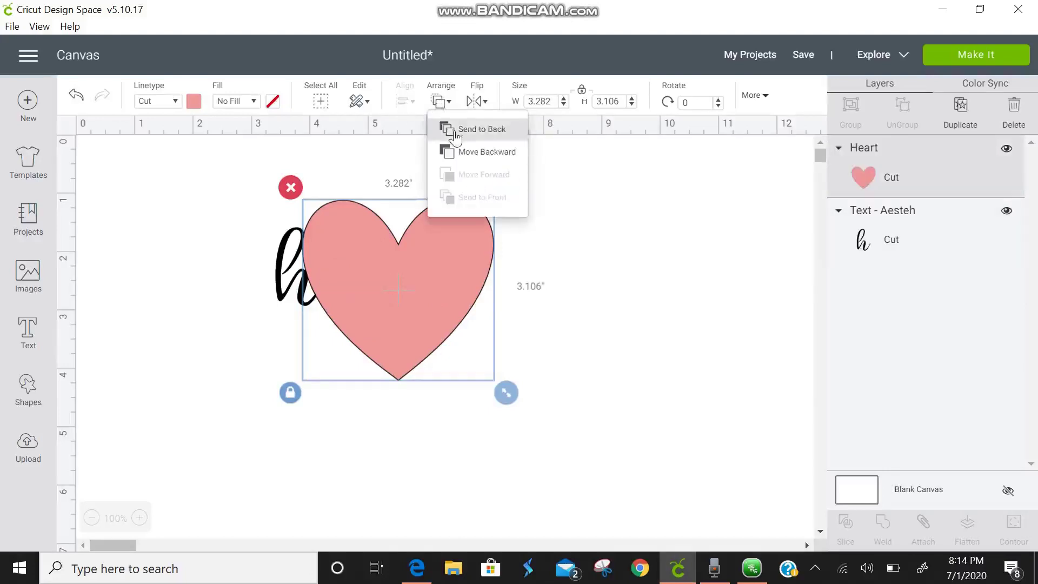
{"action": "left_click", "coordinate": [453, 133]}
{"action": "left_click", "coordinate": [439, 101]}
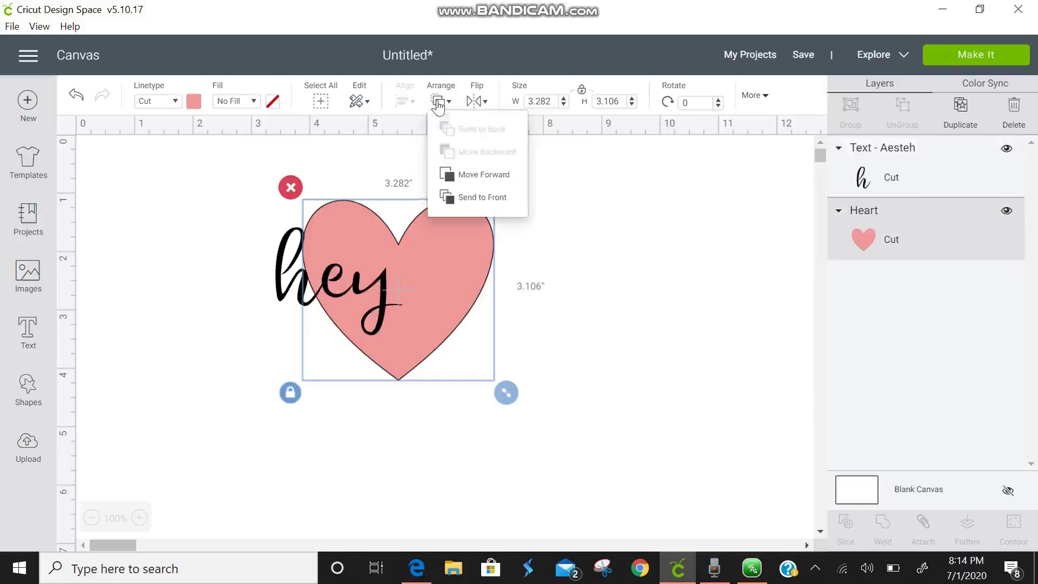
Bring the heart to the front, return it to the back behind the hey text, and shift it slightly up
{"action": "left_click", "coordinate": [476, 198]}
{"action": "left_click", "coordinate": [439, 103]}
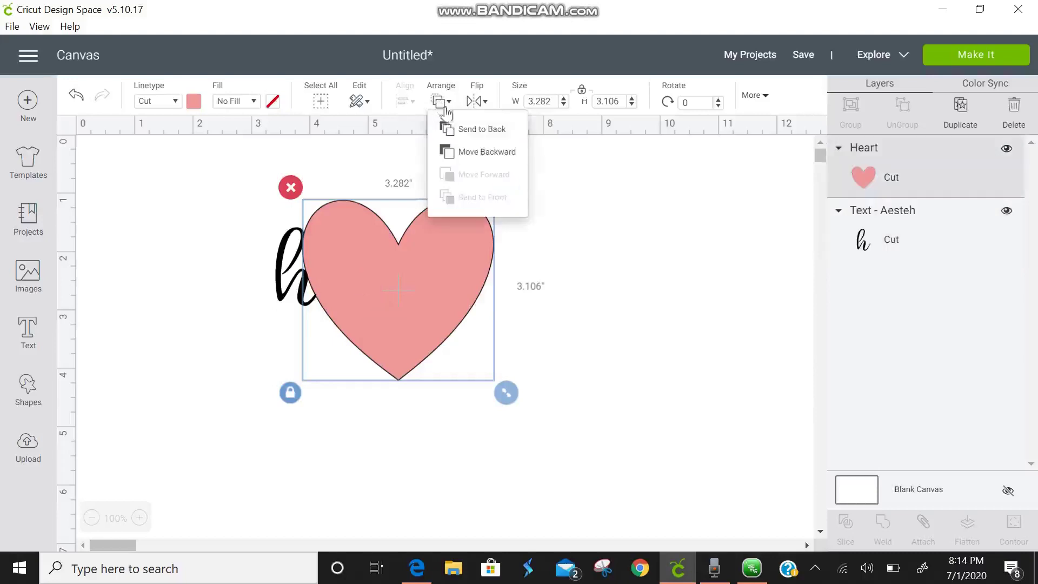
{"action": "left_click", "coordinate": [458, 131]}
{"action": "left_click_drag", "start_coordinate": [413, 249], "coordinate": [423, 245]}
{"action": "left_click", "coordinate": [526, 335]}
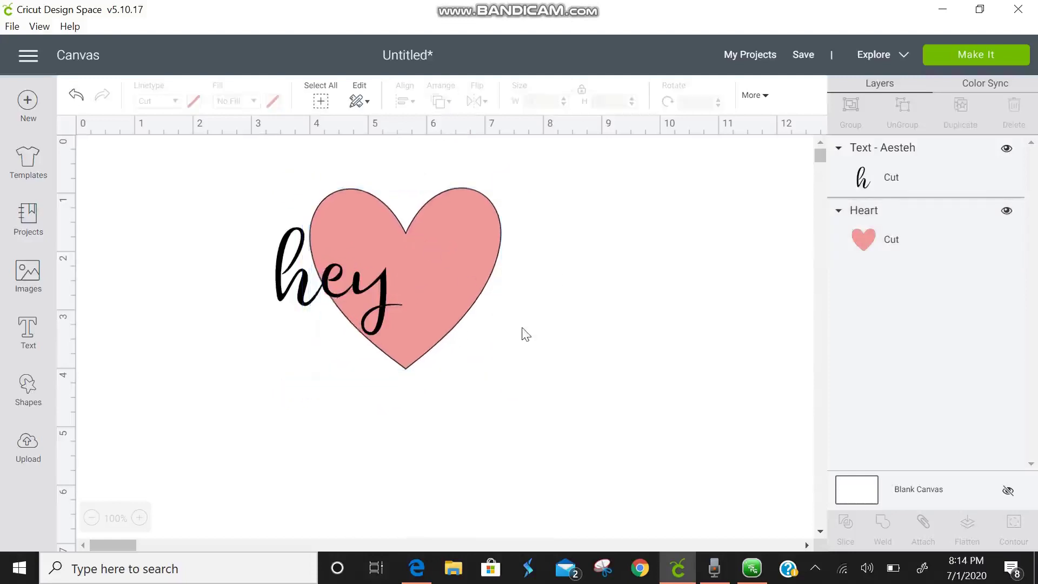
Select the hey text and heart together and apply Align Left, Center Horizontally and Align Right in turn
{"action": "left_click_drag", "start_coordinate": [521, 367], "coordinate": [222, 177]}
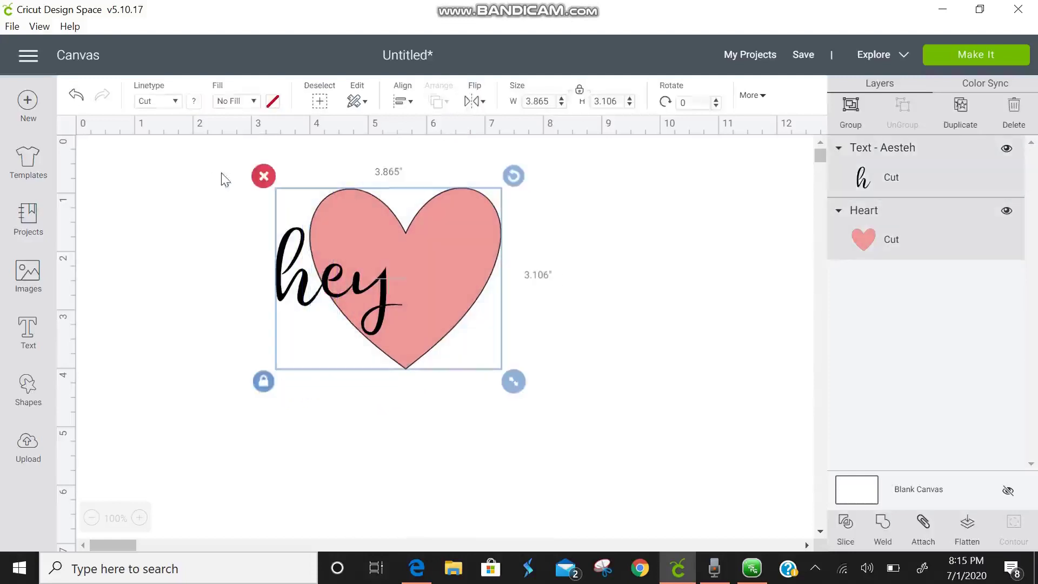
{"action": "left_click", "coordinate": [400, 101]}
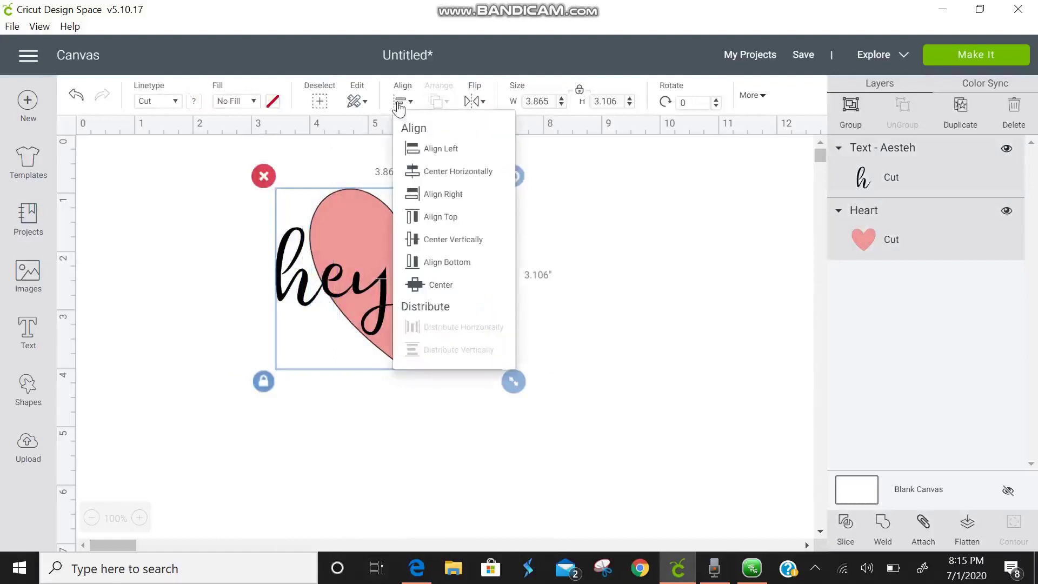
{"action": "left_click", "coordinate": [435, 149]}
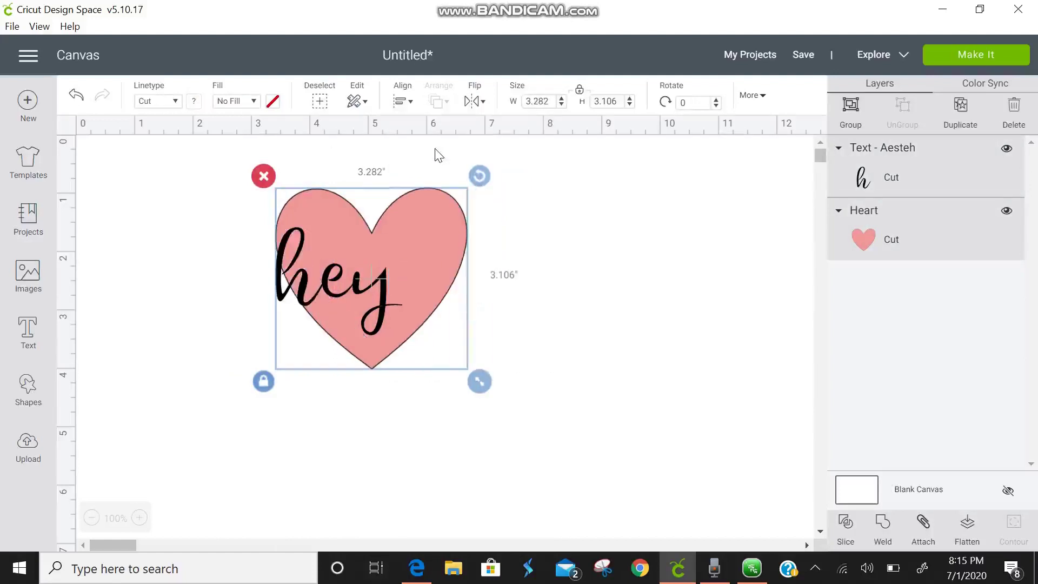
{"action": "left_click", "coordinate": [402, 102]}
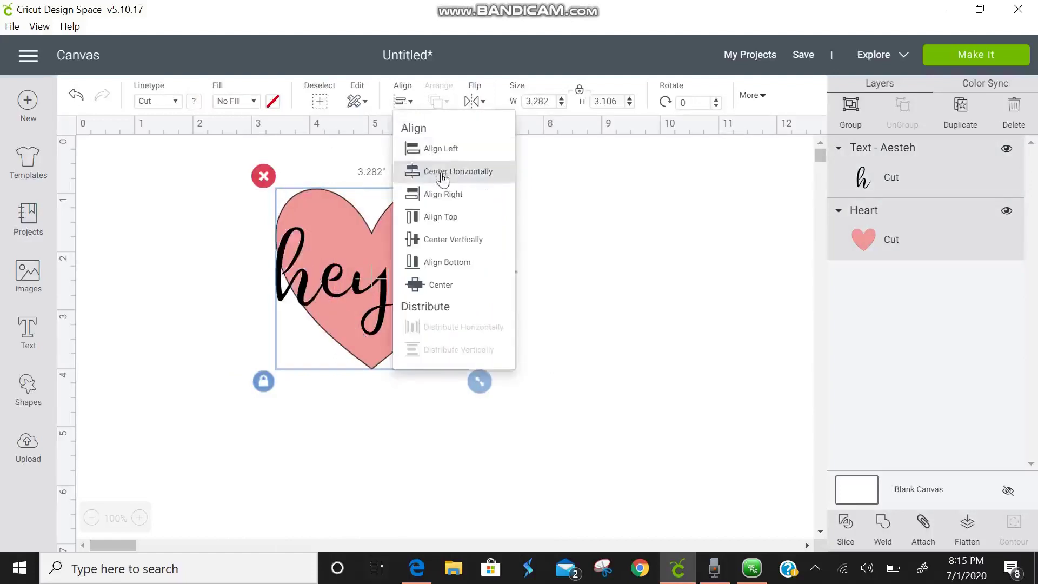
{"action": "left_click", "coordinate": [443, 172]}
{"action": "left_click", "coordinate": [403, 102]}
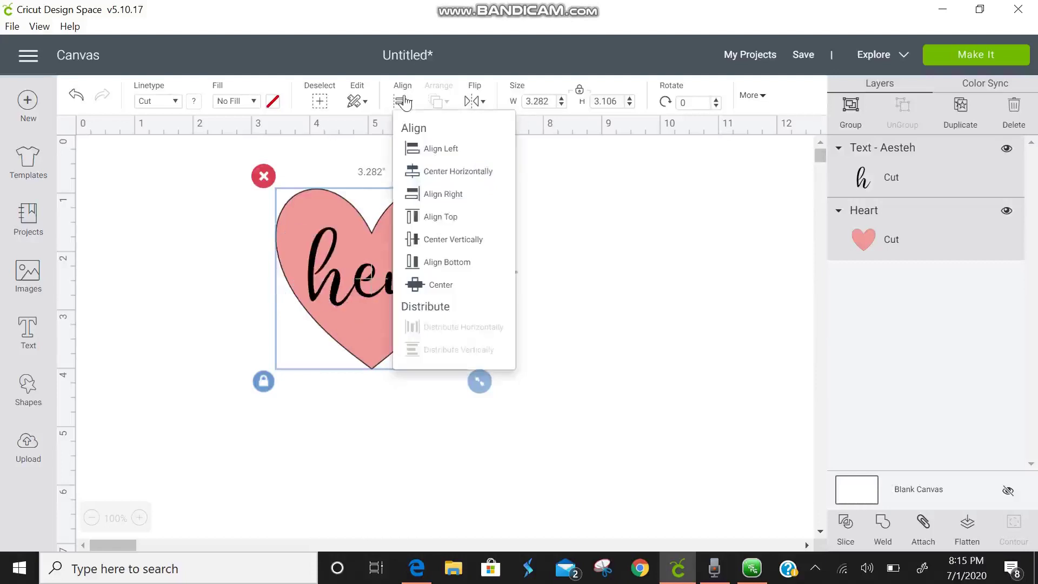
{"action": "left_click", "coordinate": [443, 194]}
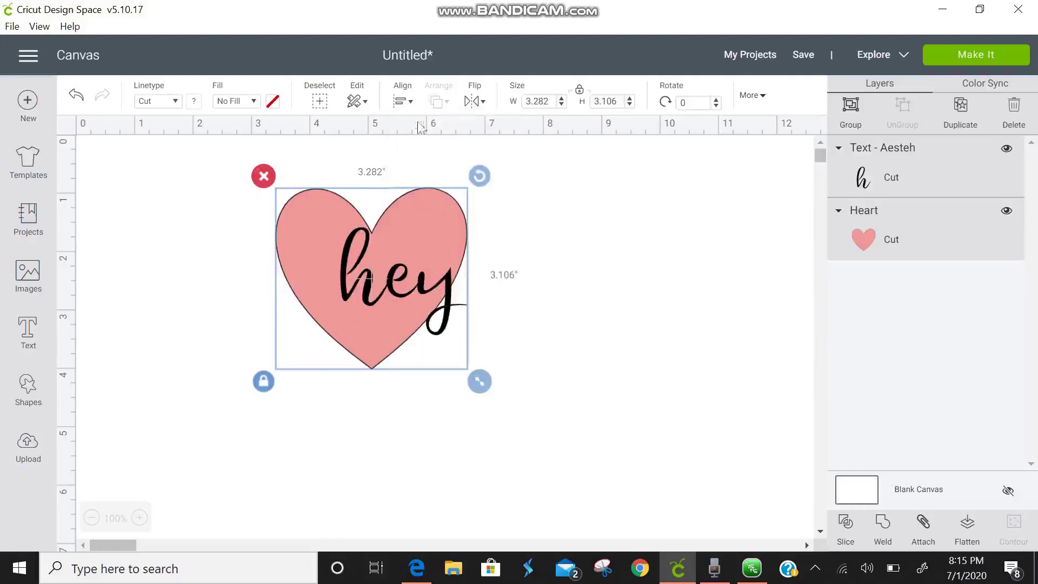
Apply Align Top, Center Vertically and Align Bottom in turn to the selected hey text and heart
{"action": "left_click", "coordinate": [403, 101]}
{"action": "left_click", "coordinate": [455, 216]}
{"action": "left_click", "coordinate": [403, 101]}
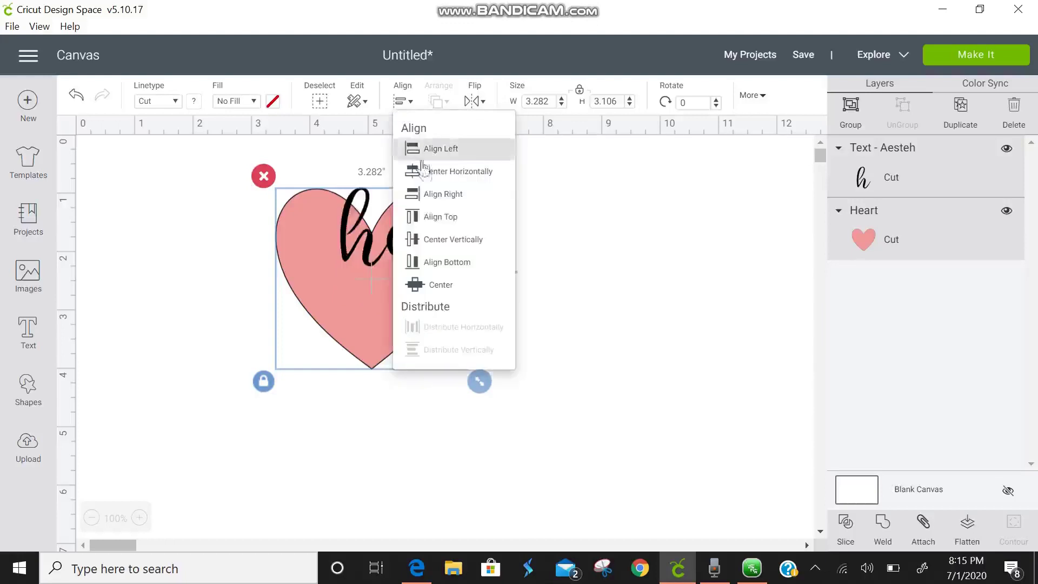
{"action": "left_click", "coordinate": [439, 237]}
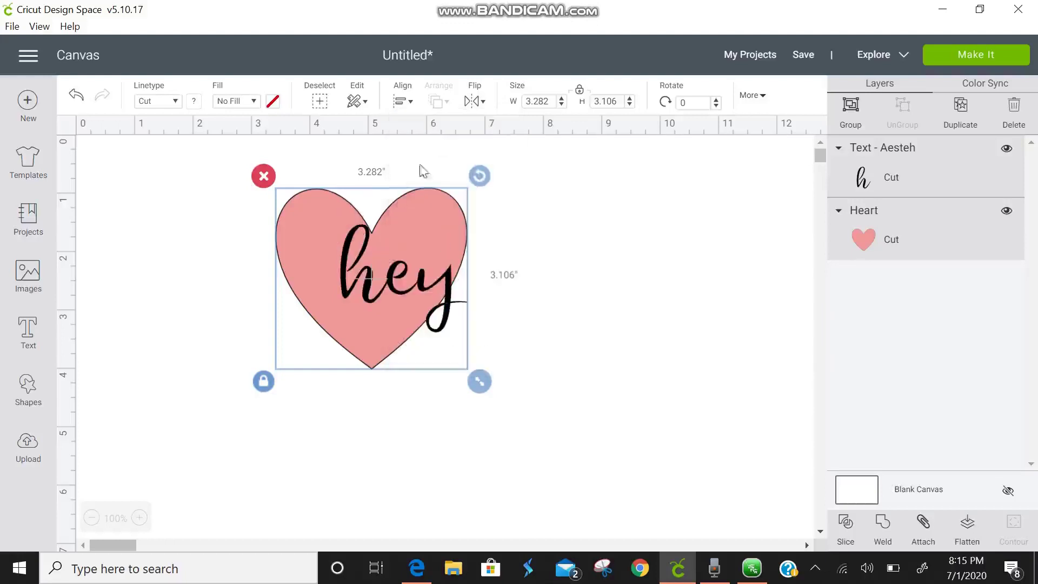
{"action": "left_click", "coordinate": [402, 102]}
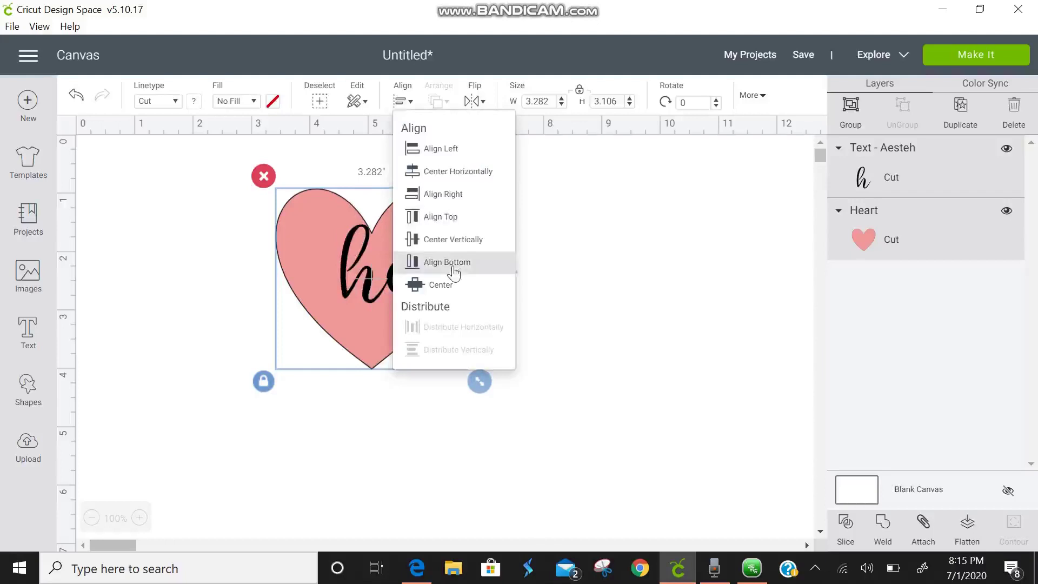
{"action": "left_click", "coordinate": [453, 270]}
Center the hey text and heart on each other, and preview the cutting mats before returning to the canvas
{"action": "left_click", "coordinate": [401, 103]}
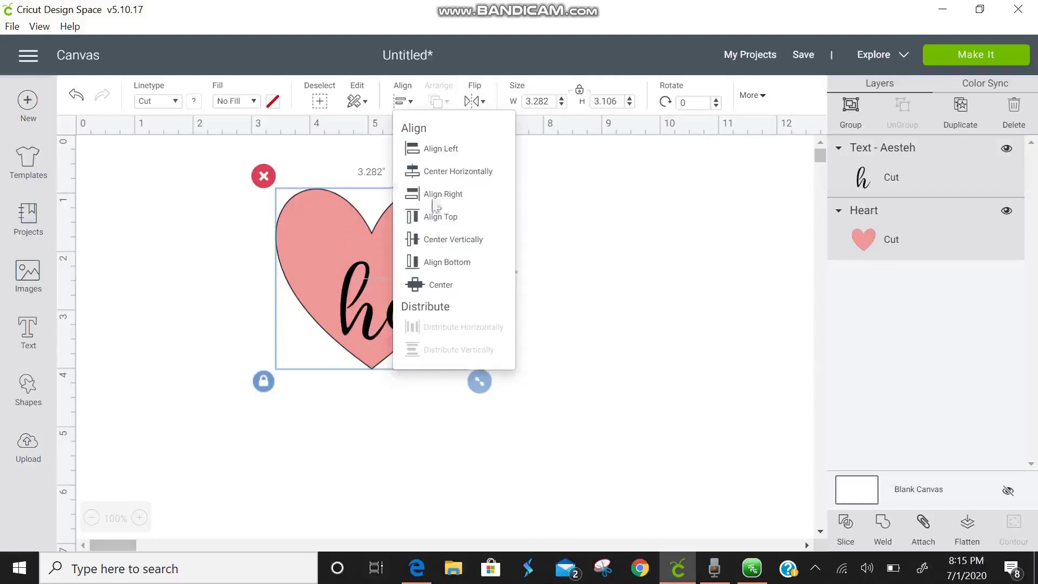
{"action": "left_click", "coordinate": [453, 291]}
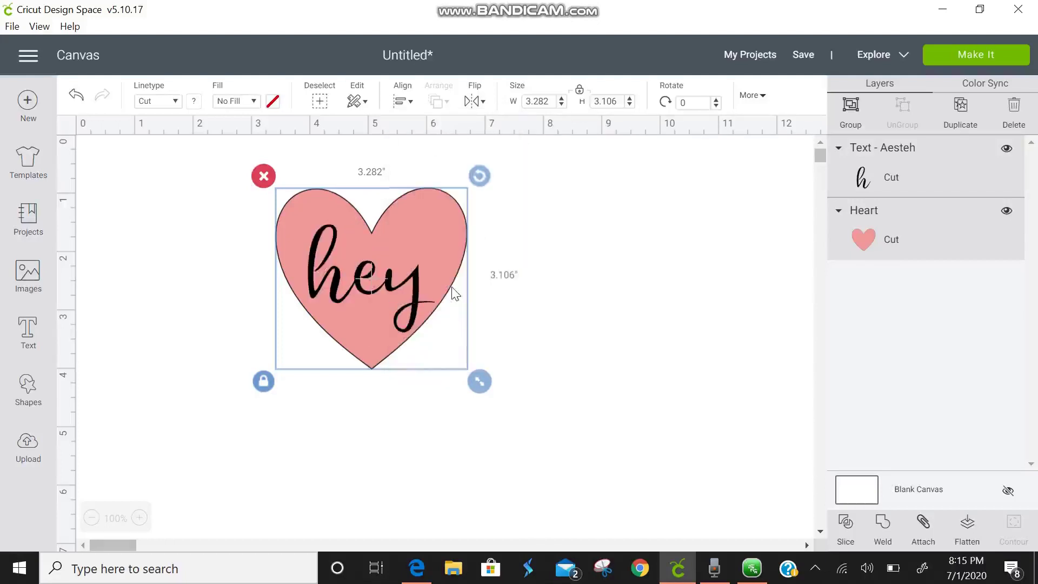
{"action": "left_click", "coordinate": [548, 334]}
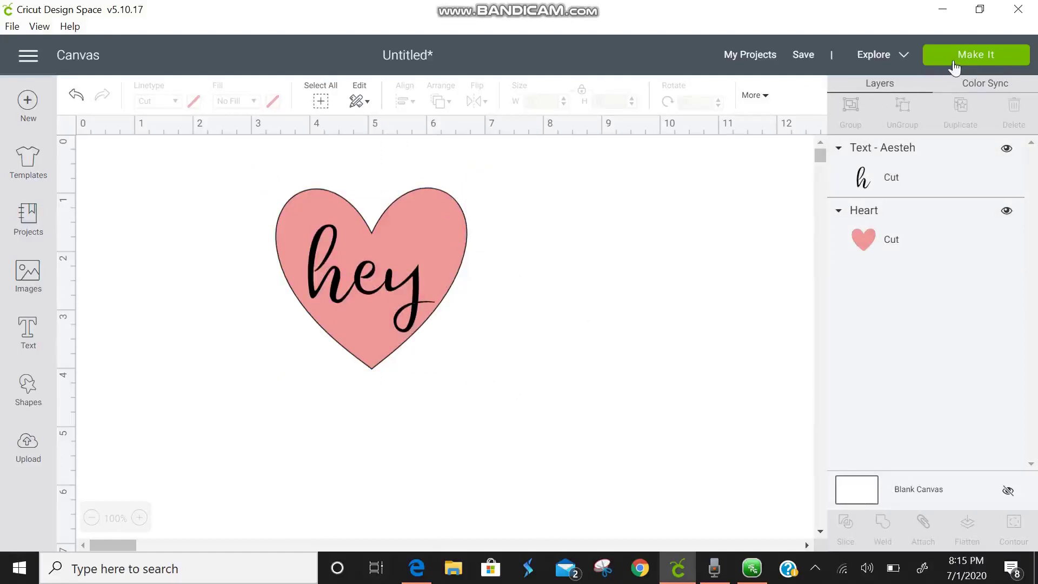
{"action": "left_click", "coordinate": [954, 64]}
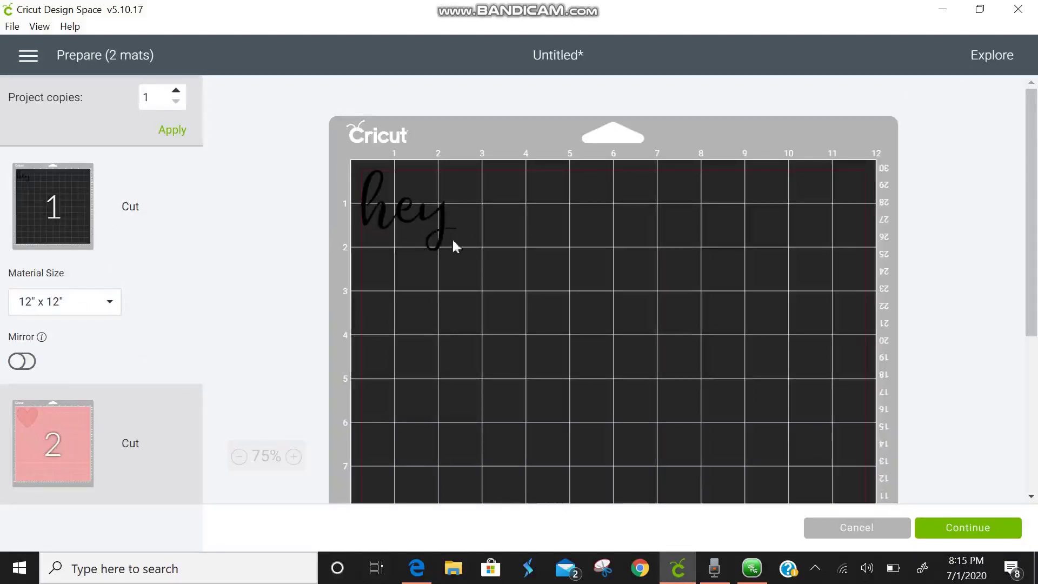
{"action": "left_click", "coordinate": [877, 530]}
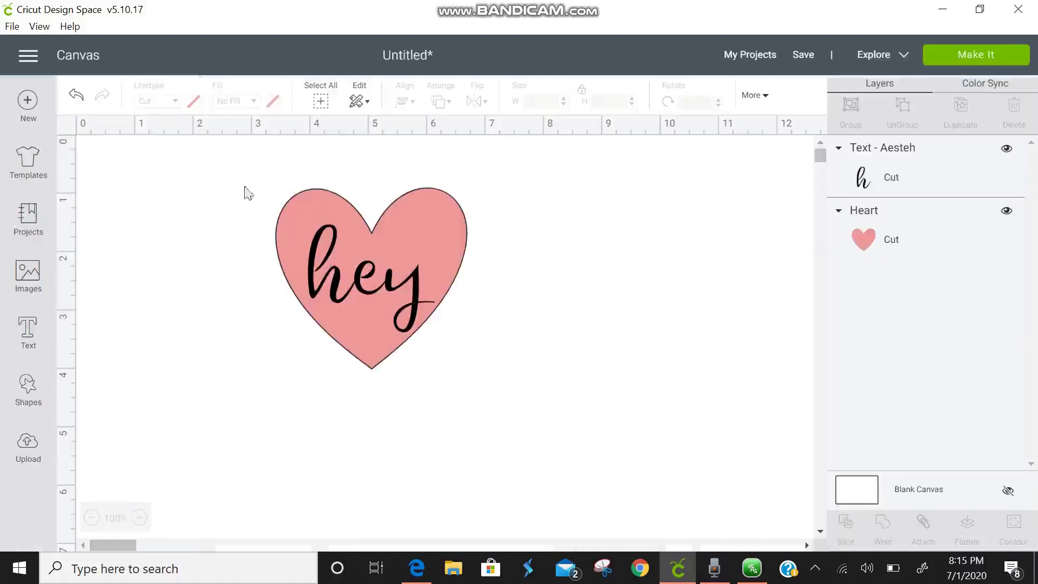
Attach the hey text to the heart, move them as one piece, and undo both changes
{"action": "key", "text": "ctrl+a"}
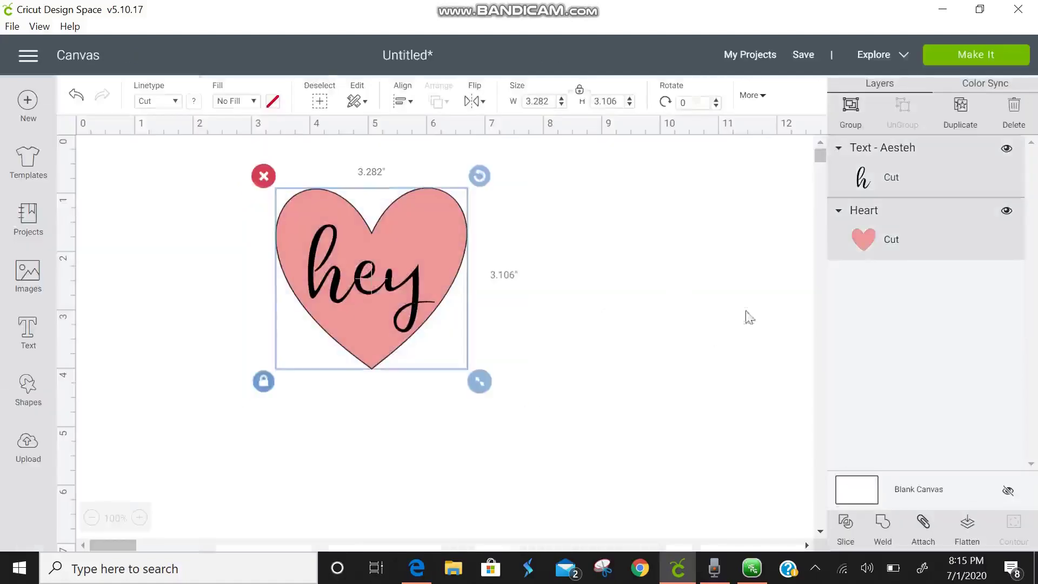
{"action": "left_click", "coordinate": [924, 533]}
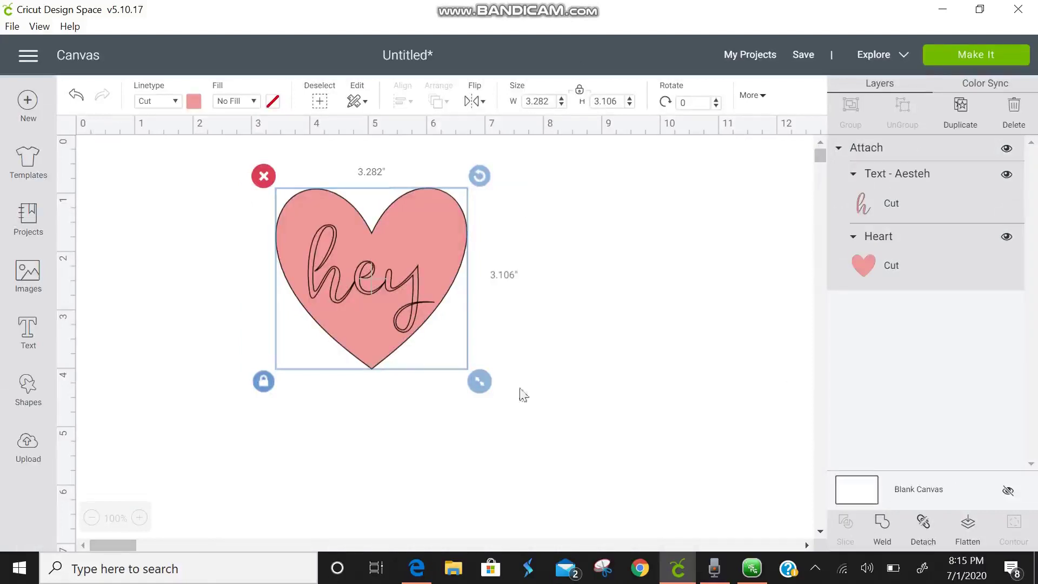
{"action": "left_click_drag", "start_coordinate": [332, 292], "coordinate": [355, 331]}
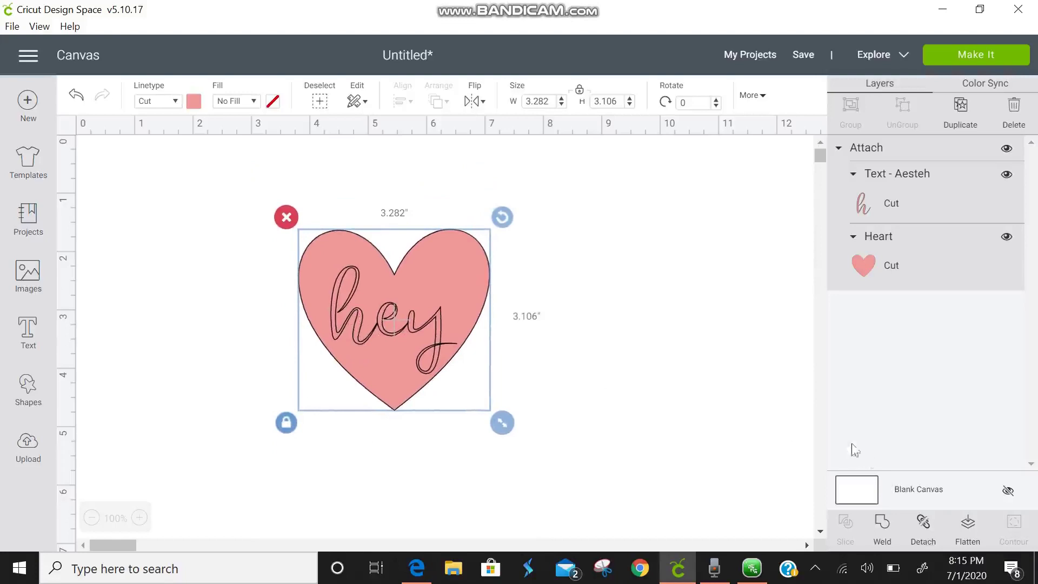
{"action": "left_click", "coordinate": [75, 95]}
{"action": "left_click", "coordinate": [74, 96]}
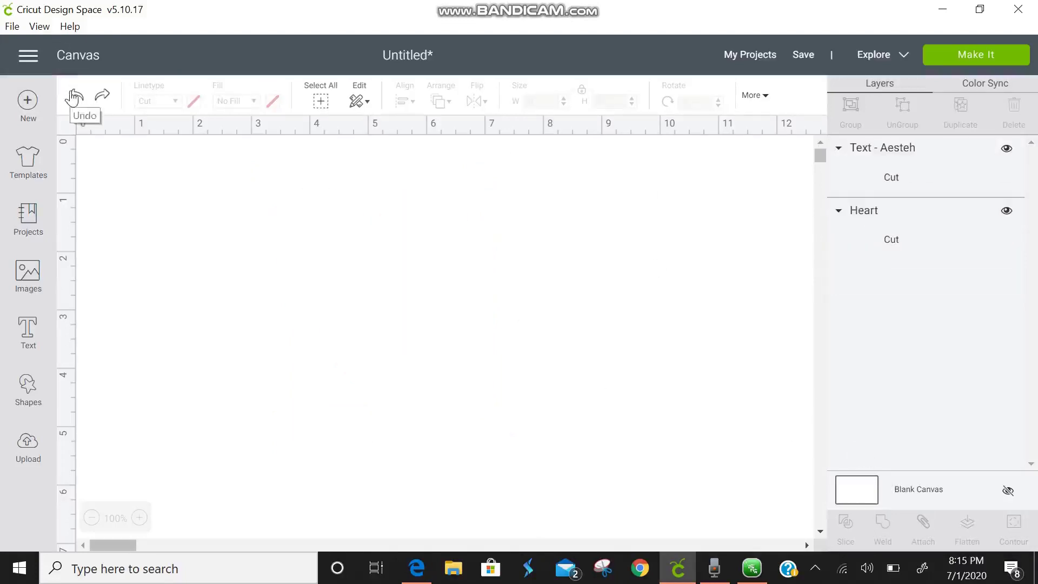
Weld the hey text and heart into one shape, move it, and undo both changes
{"action": "left_click_drag", "start_coordinate": [544, 435], "coordinate": [249, 172]}
{"action": "left_click", "coordinate": [885, 525]}
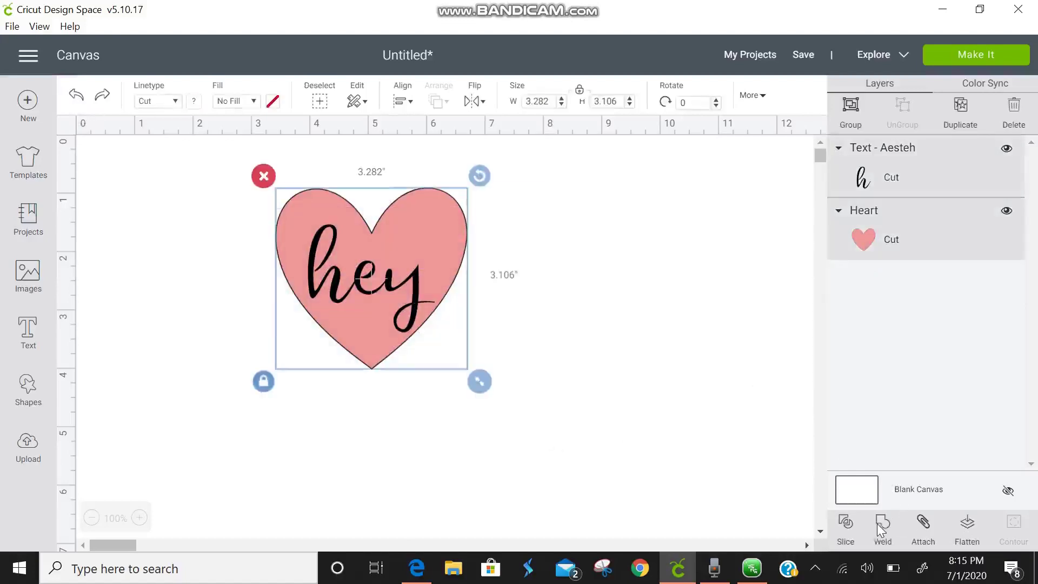
{"action": "left_click_drag", "start_coordinate": [441, 281], "coordinate": [542, 332]}
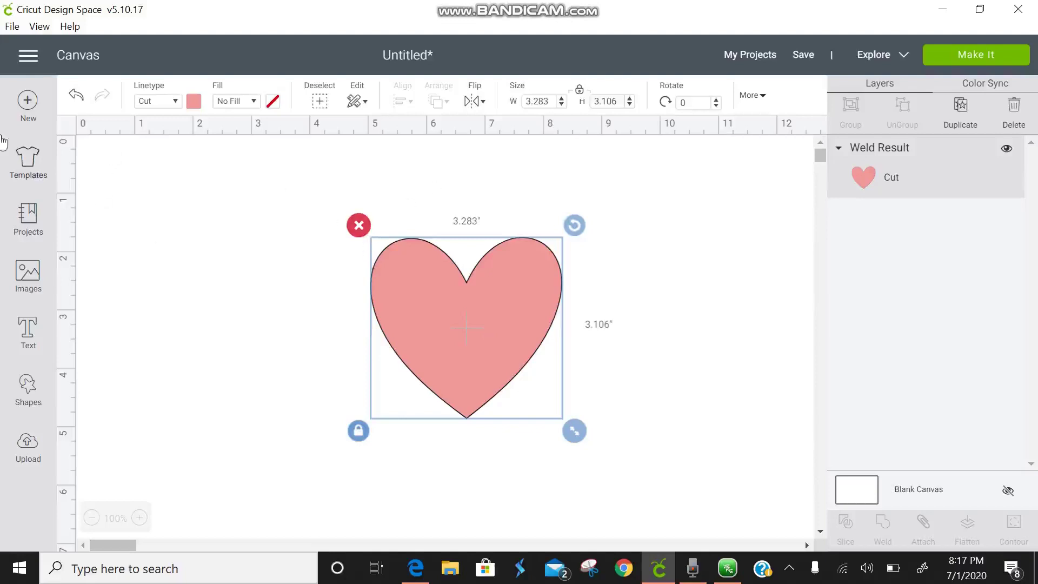
{"action": "left_click", "coordinate": [77, 97]}
{"action": "left_click", "coordinate": [78, 97]}
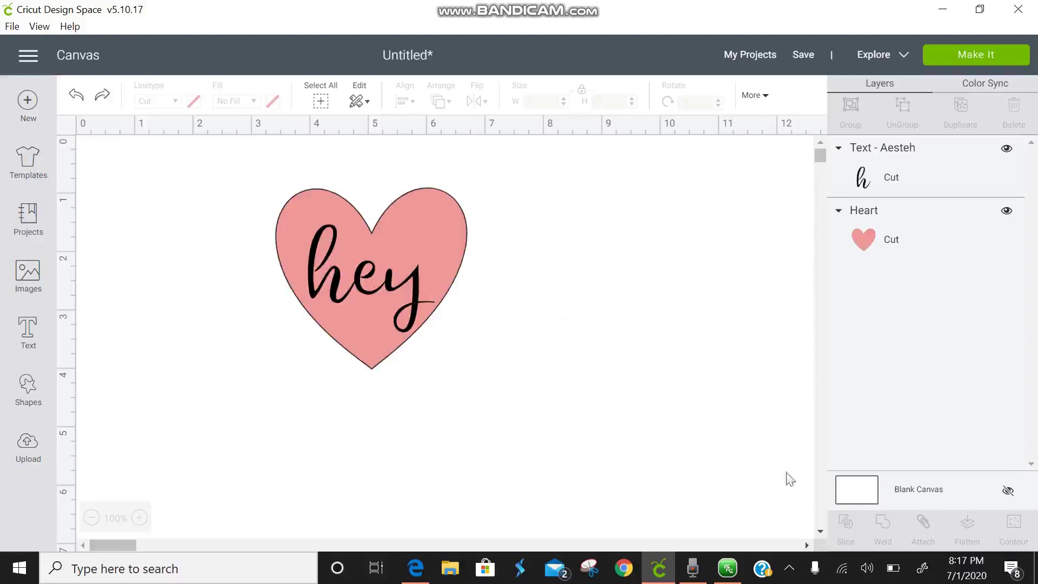
Flatten the hey text and heart into one printable image, and delete it from the canvas after moving it down
{"action": "left_click_drag", "start_coordinate": [521, 440], "coordinate": [356, 198]}
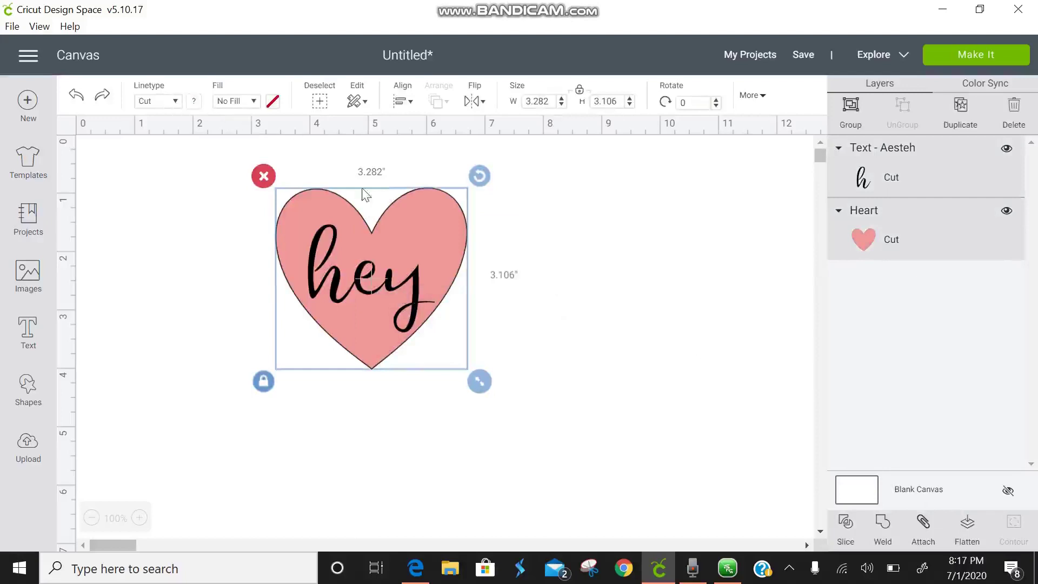
{"action": "left_click", "coordinate": [967, 533]}
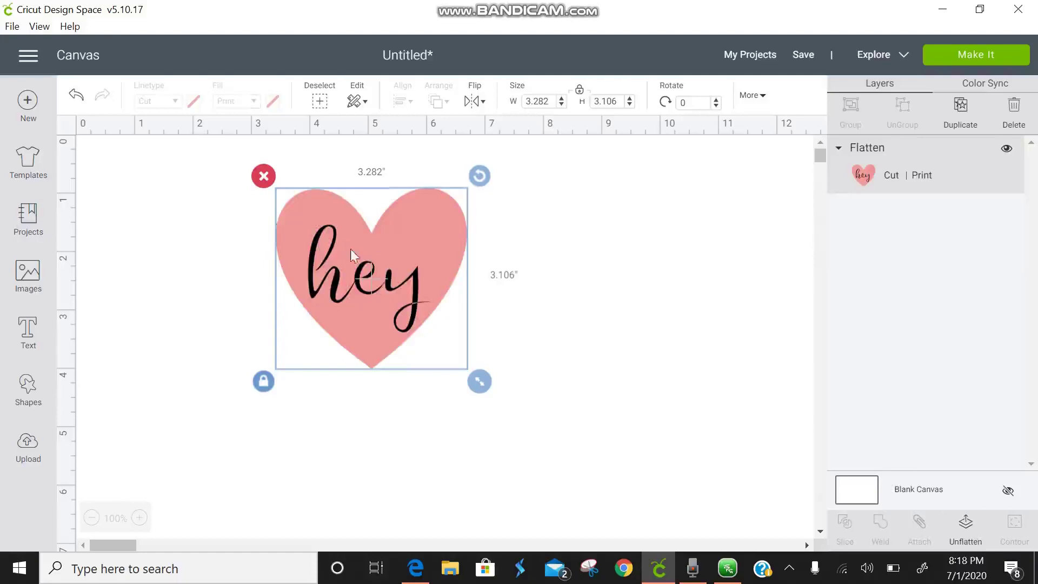
{"action": "left_click_drag", "start_coordinate": [356, 280], "coordinate": [357, 340]}
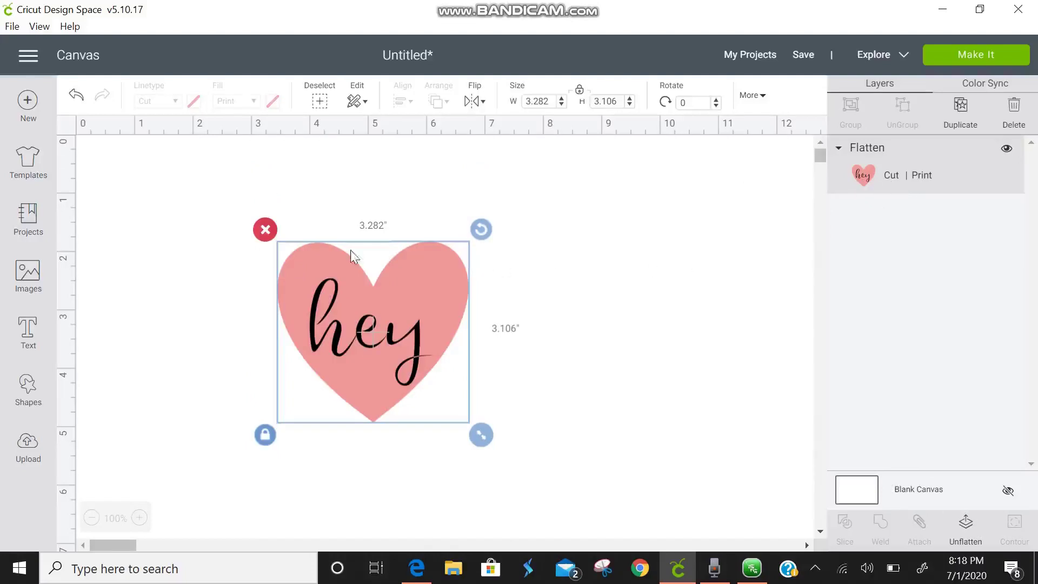
{"action": "left_click", "coordinate": [265, 230]}
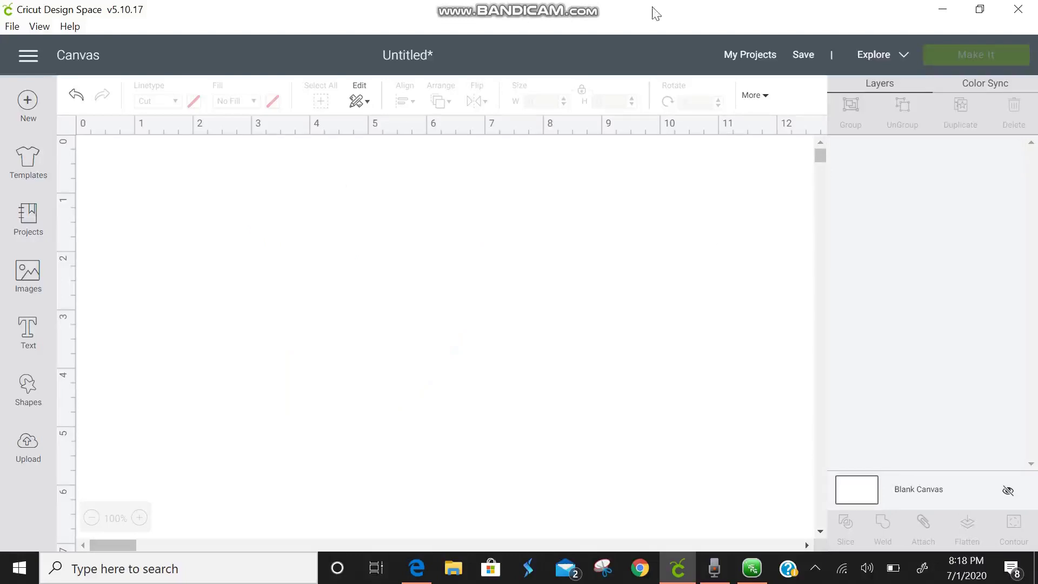
Switch to wordmark.it in the browser, allow Adobe Flash once, and preview the phrase "Hello Beautiful" in the installed fonts
{"action": "left_click", "coordinate": [943, 10]}
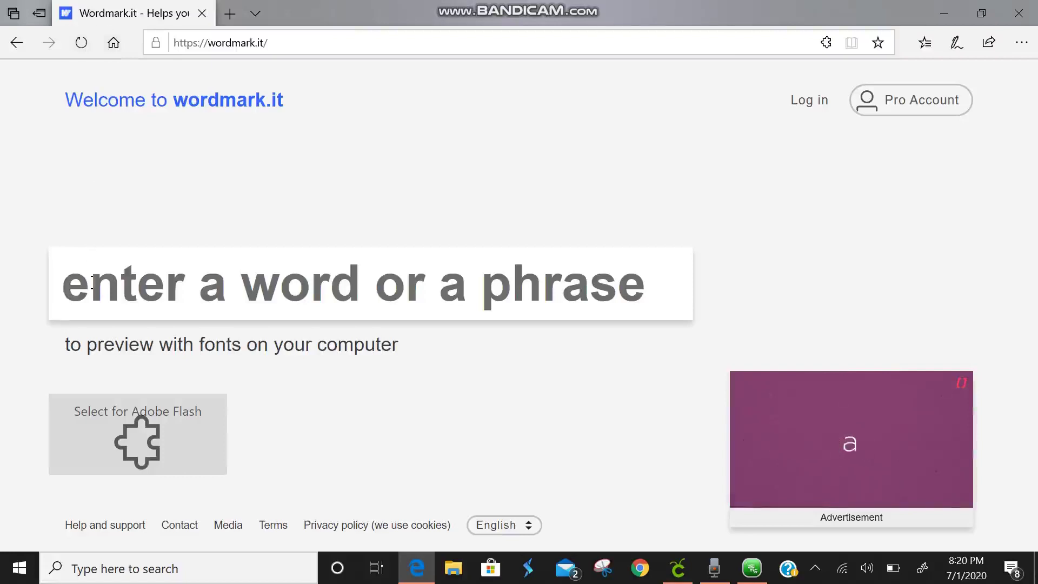
{"action": "left_click", "coordinate": [146, 427]}
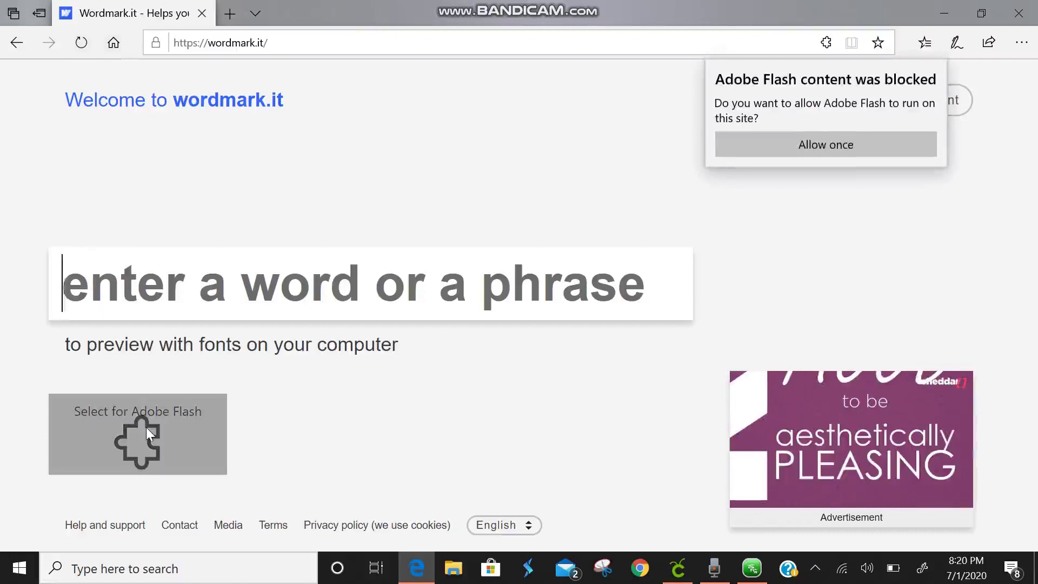
{"action": "left_click", "coordinate": [762, 145]}
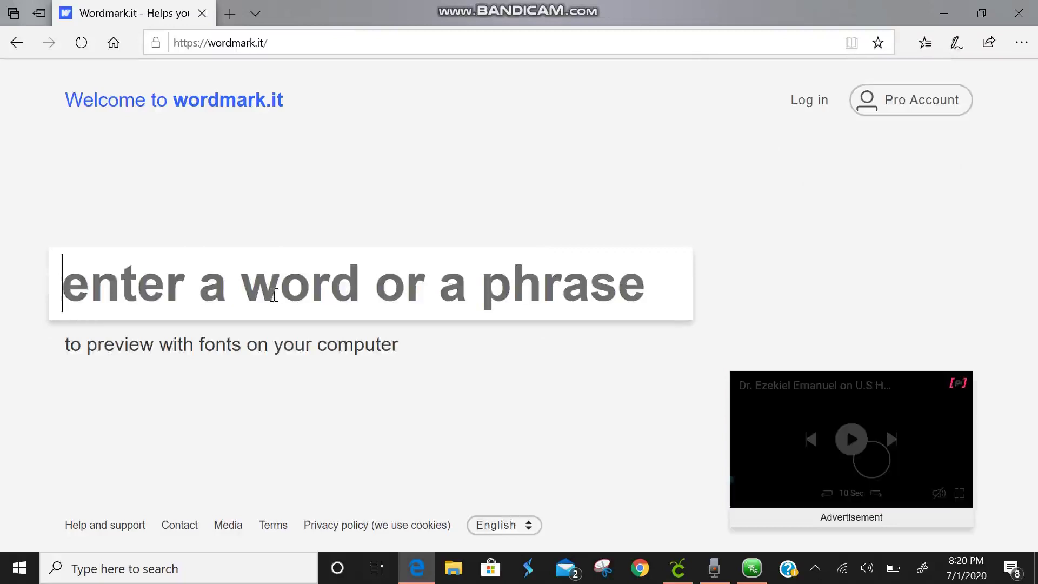
{"action": "type", "text": "Hello Beautiful"}
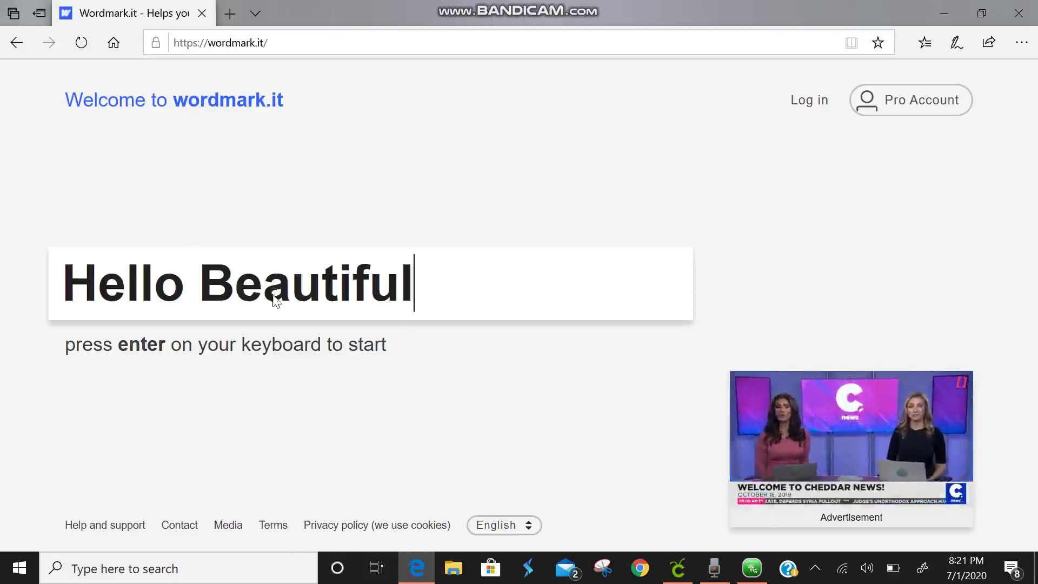
{"action": "key", "text": "Return"}
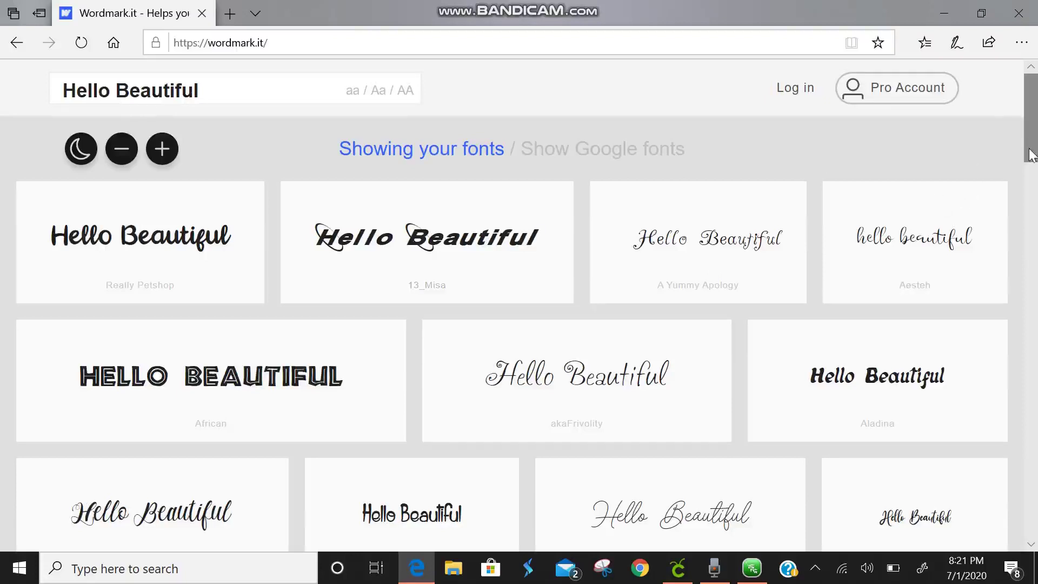
Enlarge the page to 125% and browse the font previews of the phrase
{"action": "left_click", "coordinate": [1023, 49]}
{"action": "left_click", "coordinate": [992, 139]}
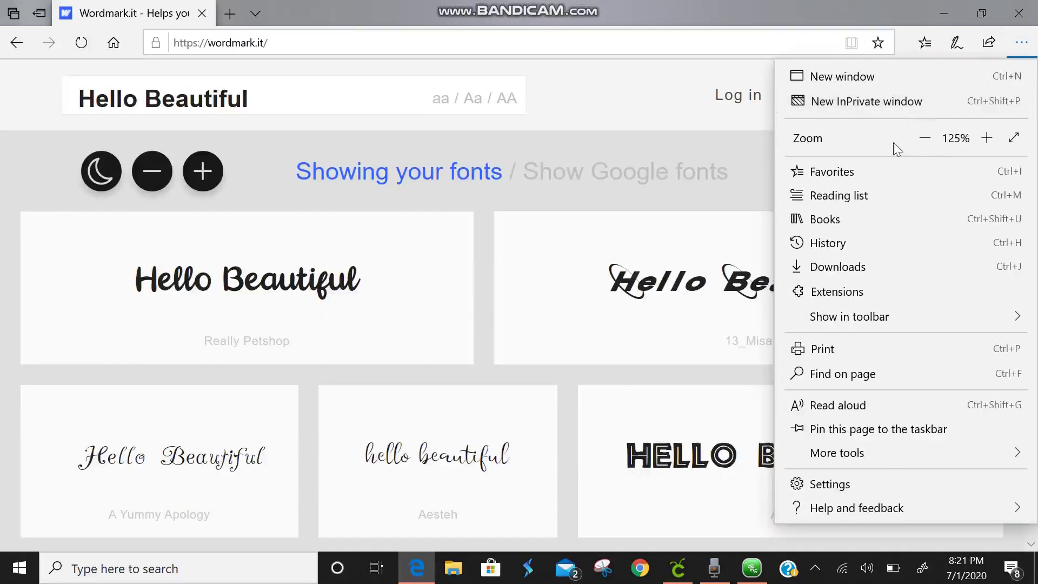
{"action": "left_click", "coordinate": [682, 93]}
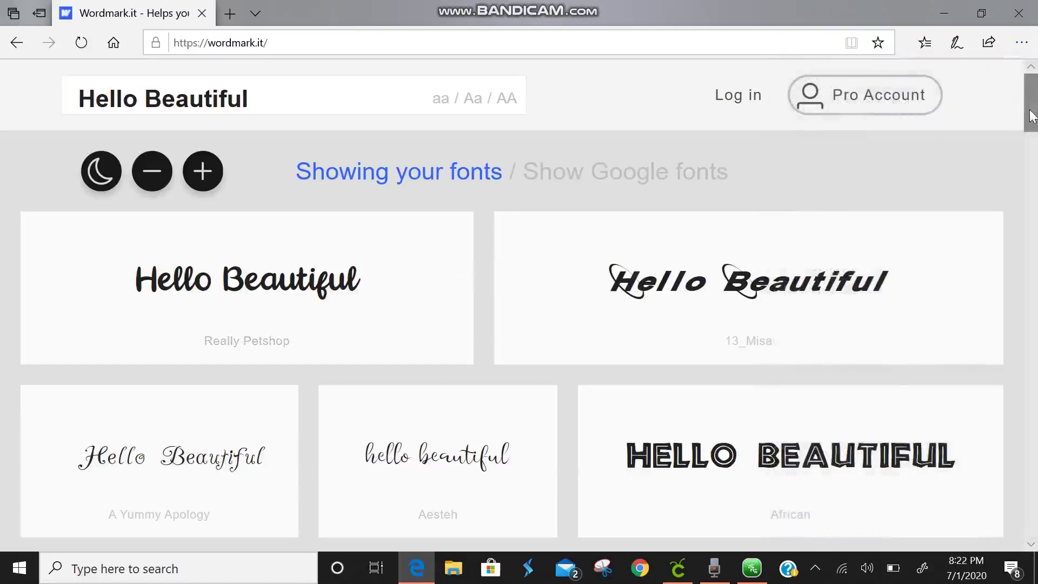
{"action": "left_click_drag", "start_coordinate": [1033, 116], "coordinate": [1033, 130]}
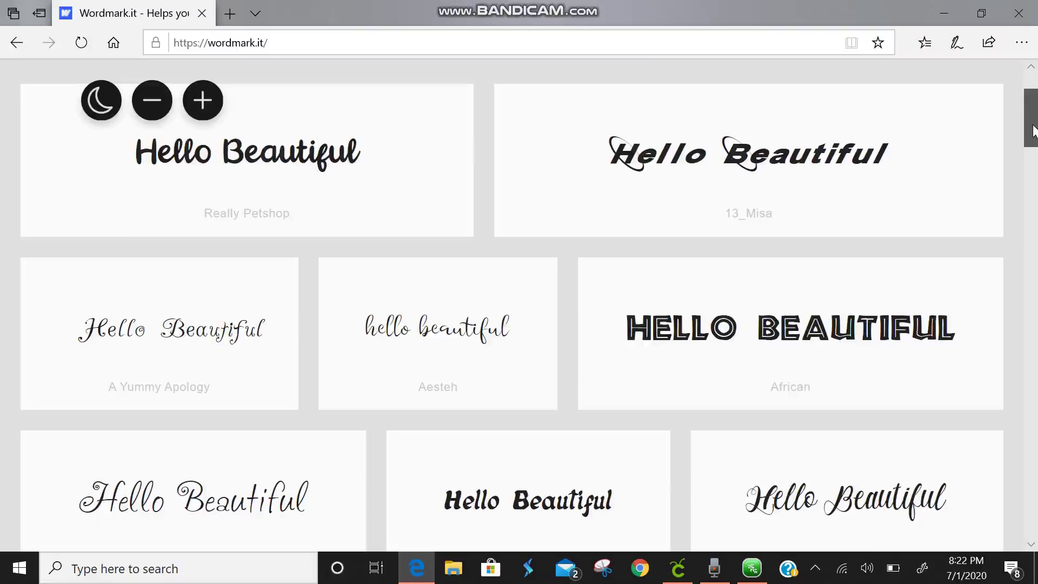
Select the Antika and Asmelina Harley font previews, filter the list to the selected fonts, and return to showing all fonts
{"action": "left_click_drag", "start_coordinate": [1034, 130], "coordinate": [1034, 252]}
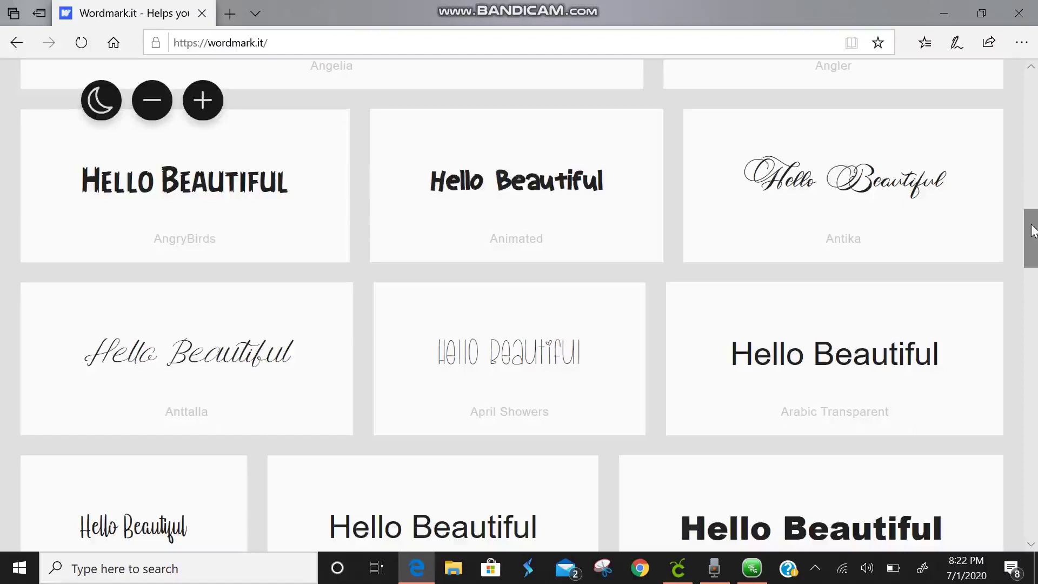
{"action": "left_click", "coordinate": [873, 188]}
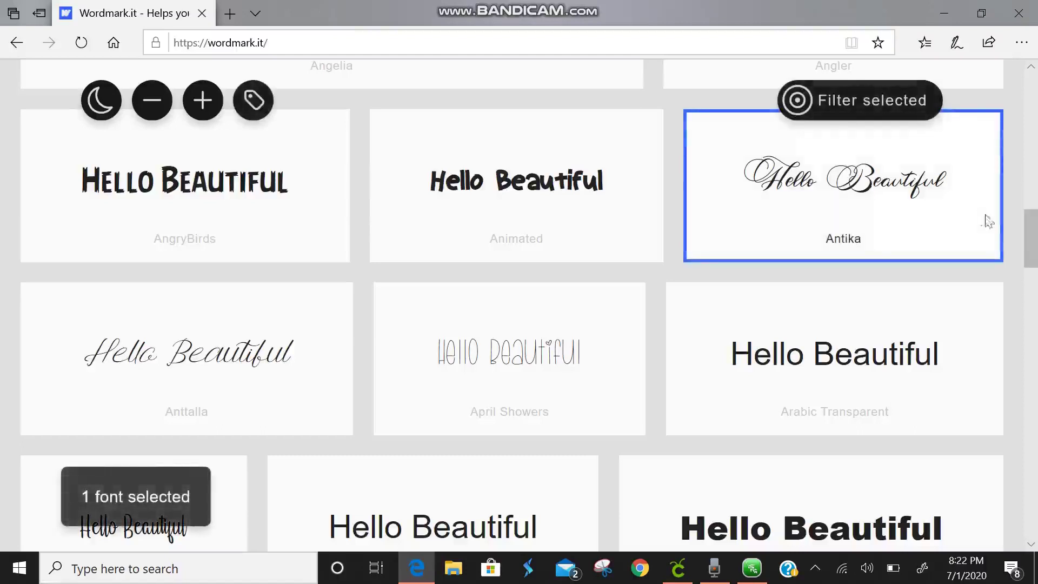
{"action": "scroll", "coordinate": [1034, 231], "scroll_direction": "down", "scroll_amount": 7}
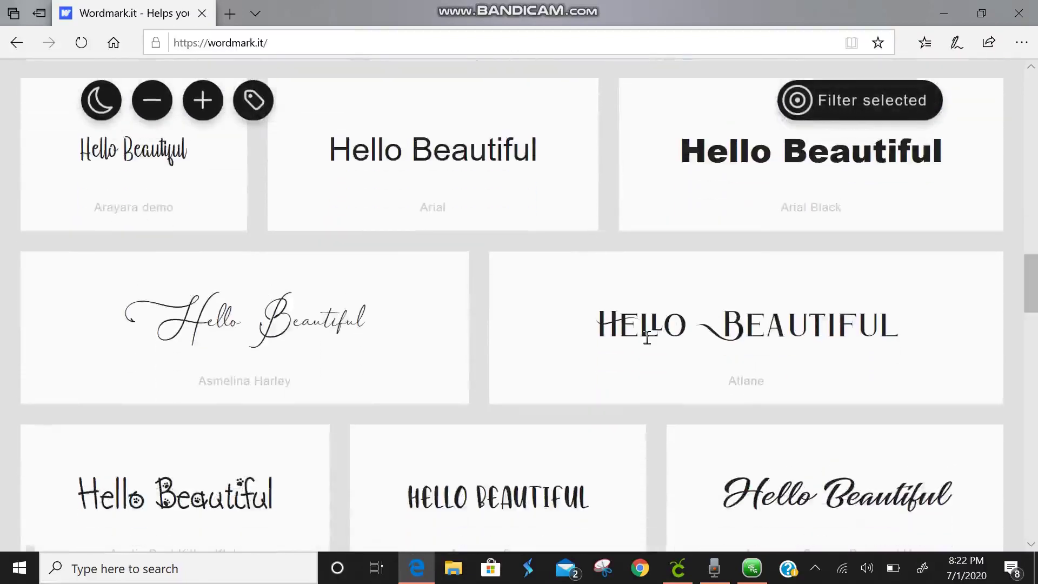
{"action": "left_click", "coordinate": [334, 307]}
{"action": "left_click", "coordinate": [838, 111]}
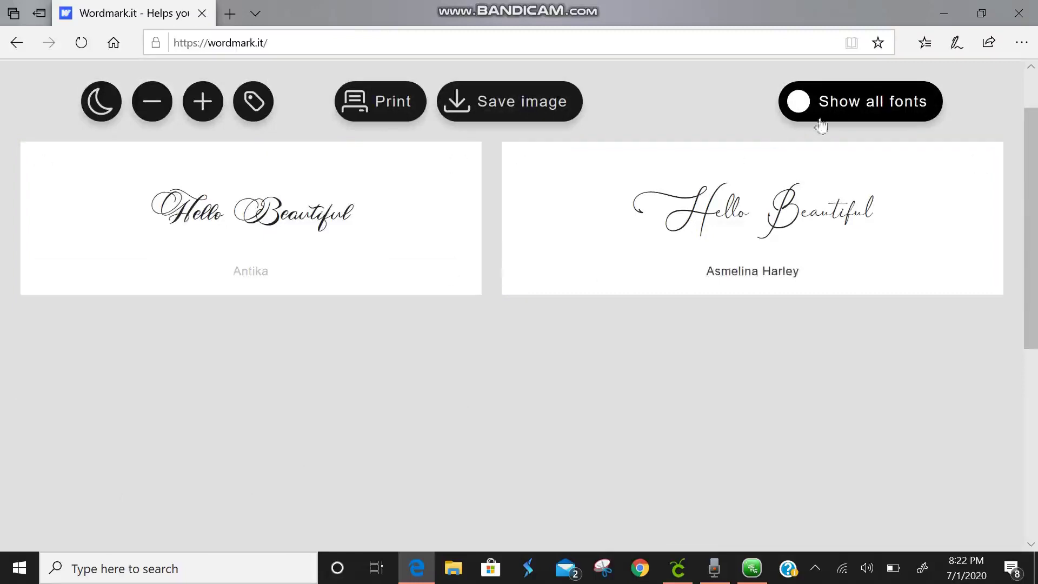
{"action": "left_click", "coordinate": [868, 106]}
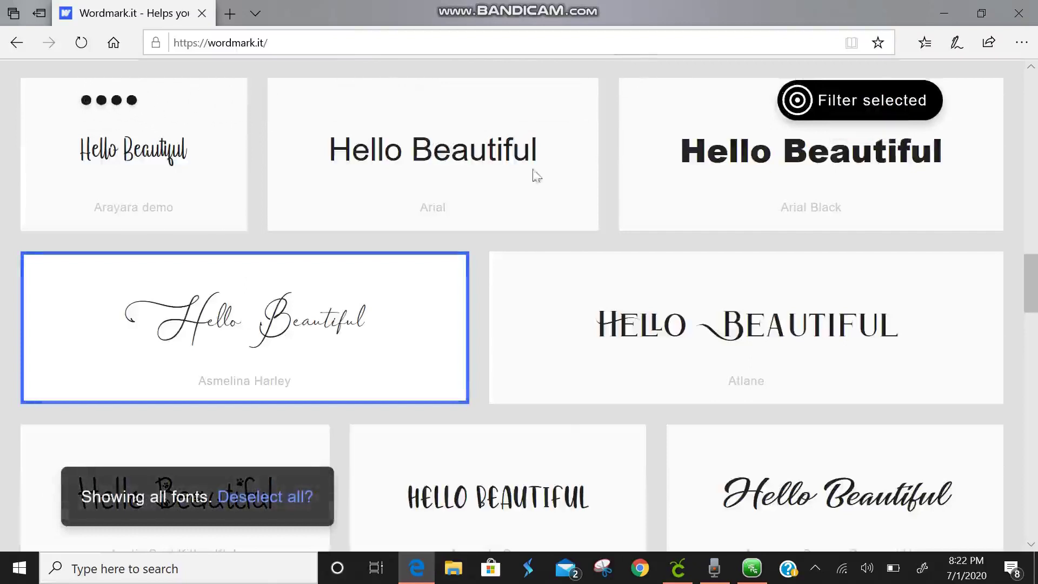
Check the Cricut Design Space canvas briefly, and toggle the wordmark.it previews to only the selected fonts and back to all fonts
{"action": "left_click", "coordinate": [677, 569]}
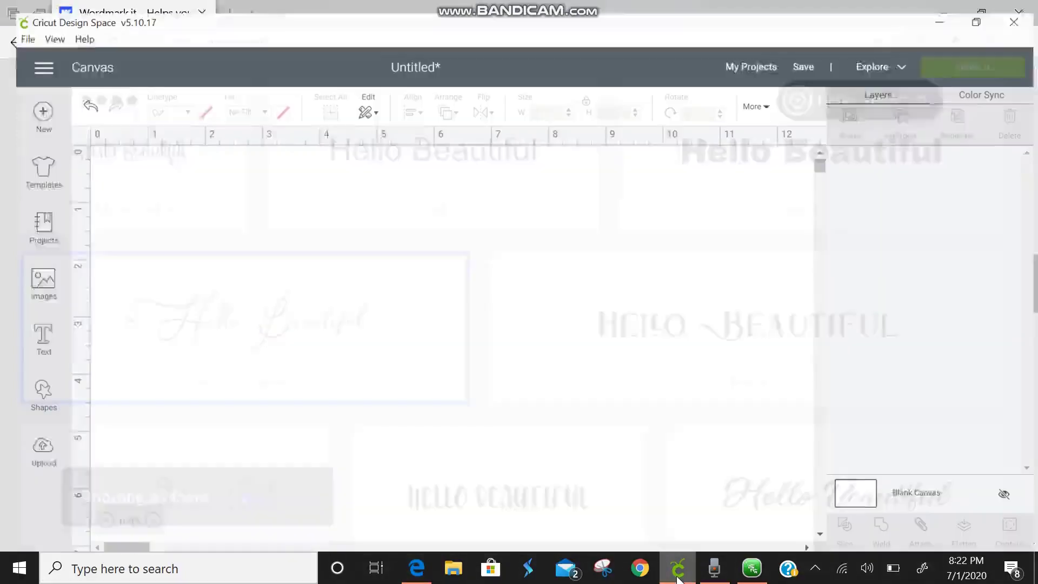
{"action": "left_click", "coordinate": [679, 573]}
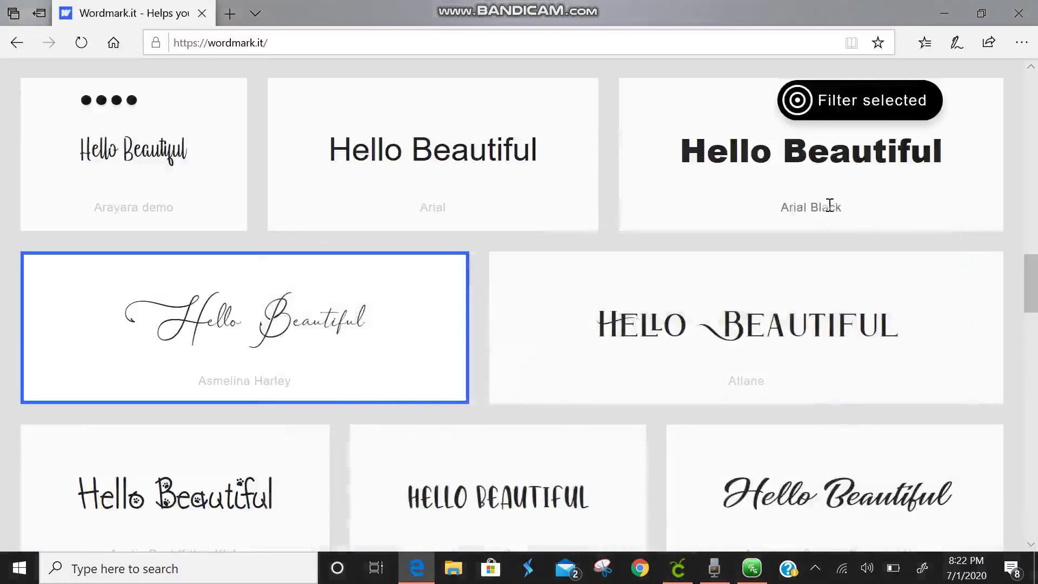
{"action": "left_click", "coordinate": [845, 109]}
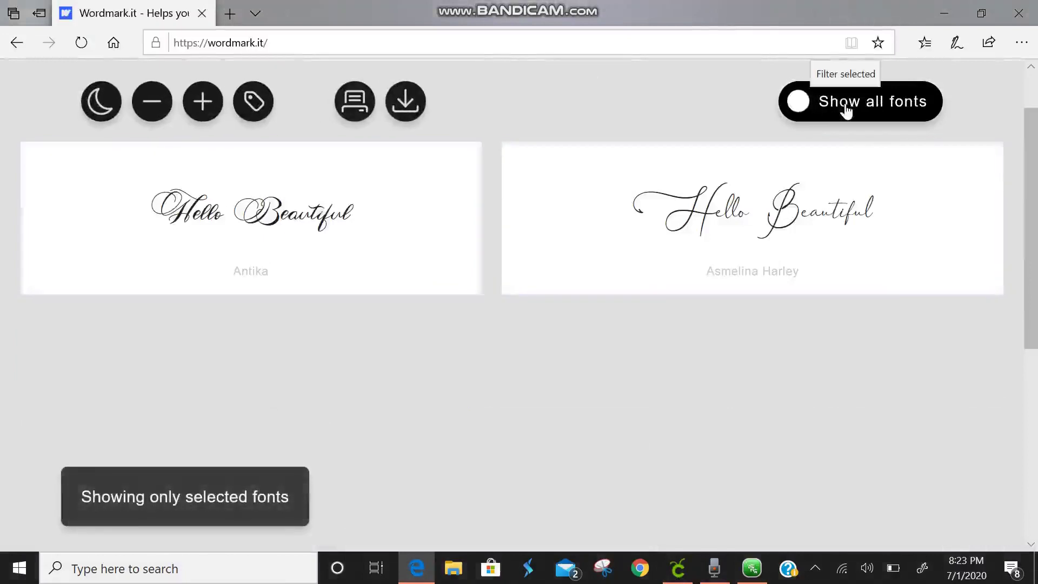
{"action": "left_click", "coordinate": [845, 108]}
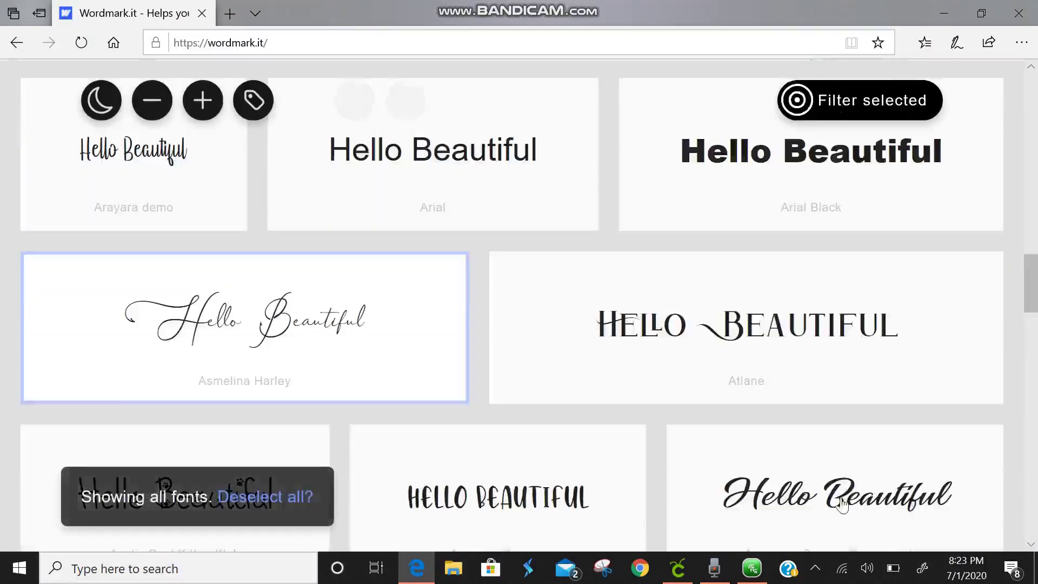
Switch to Cricut Design Space and add a new text object for the word "Hello"
{"action": "left_click", "coordinate": [677, 568]}
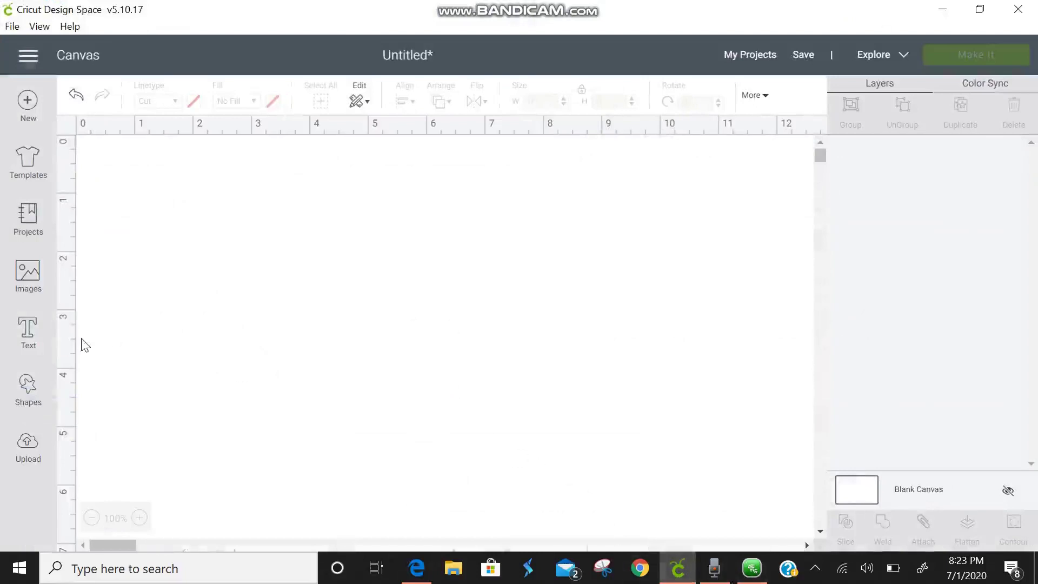
{"action": "left_click", "coordinate": [28, 333]}
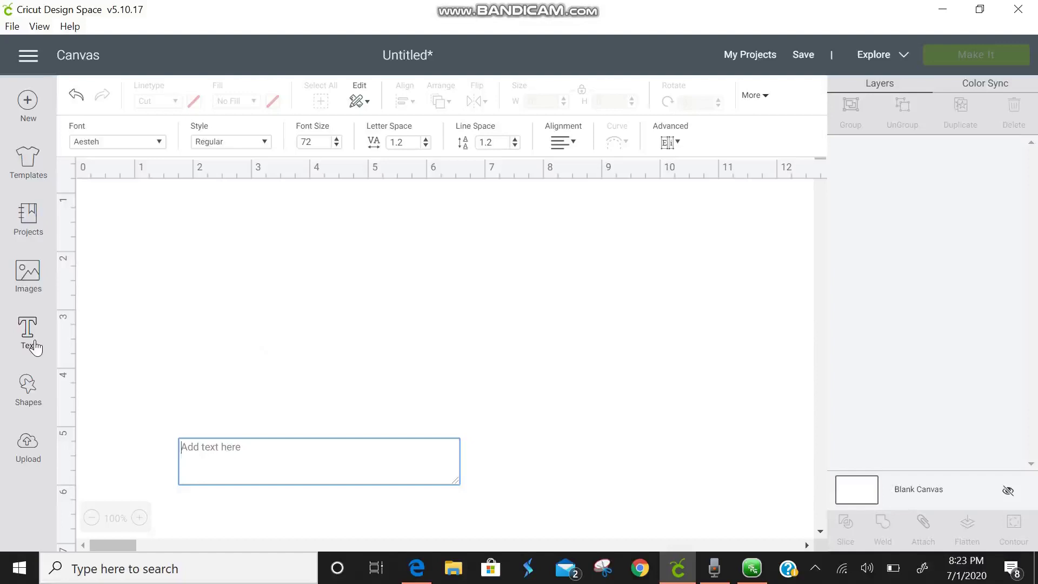
{"action": "type", "text": "Helo"}
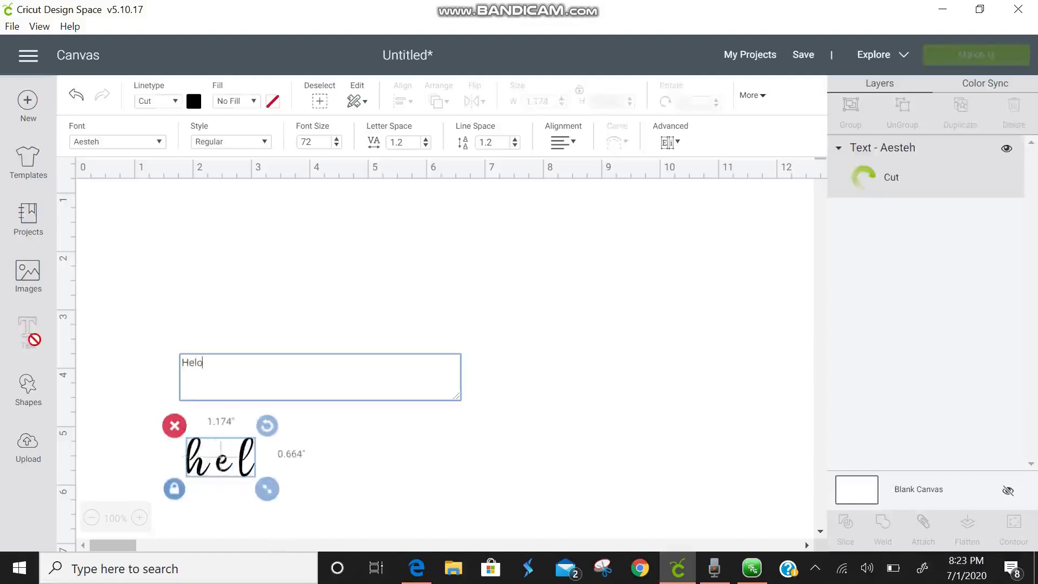
{"action": "type", "text": "o"}
{"action": "key", "text": "BackSpace"}
{"action": "key", "text": "BackSpace"}
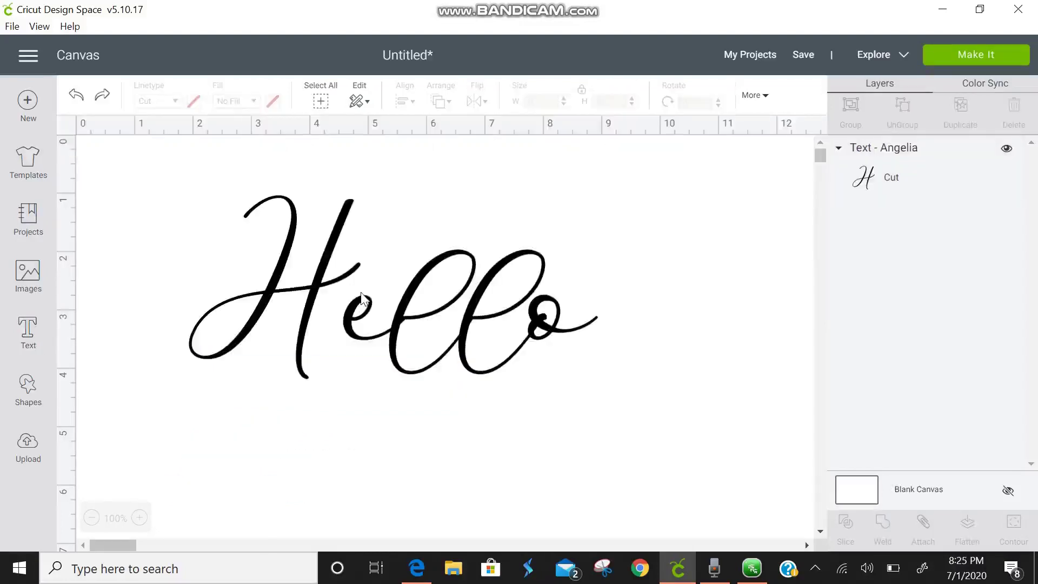
Select the Hello text and enlarge it proportionally to about 8.8 by 3.9 inches
{"action": "left_click_drag", "start_coordinate": [575, 417], "coordinate": [593, 426]}
{"action": "left_click_drag", "start_coordinate": [403, 349], "coordinate": [343, 278]}
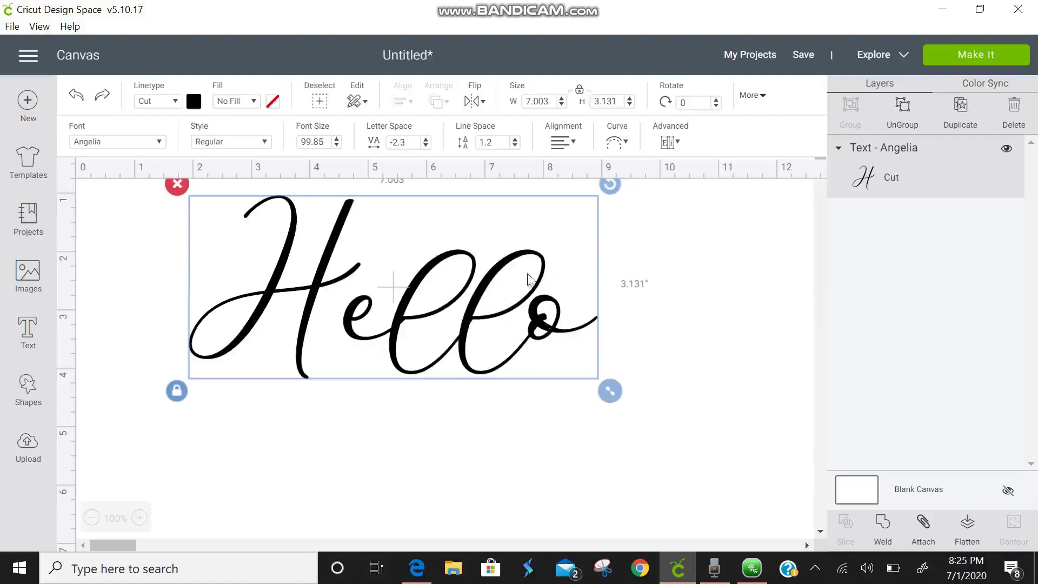
{"action": "left_click_drag", "start_coordinate": [611, 391], "coordinate": [719, 475]}
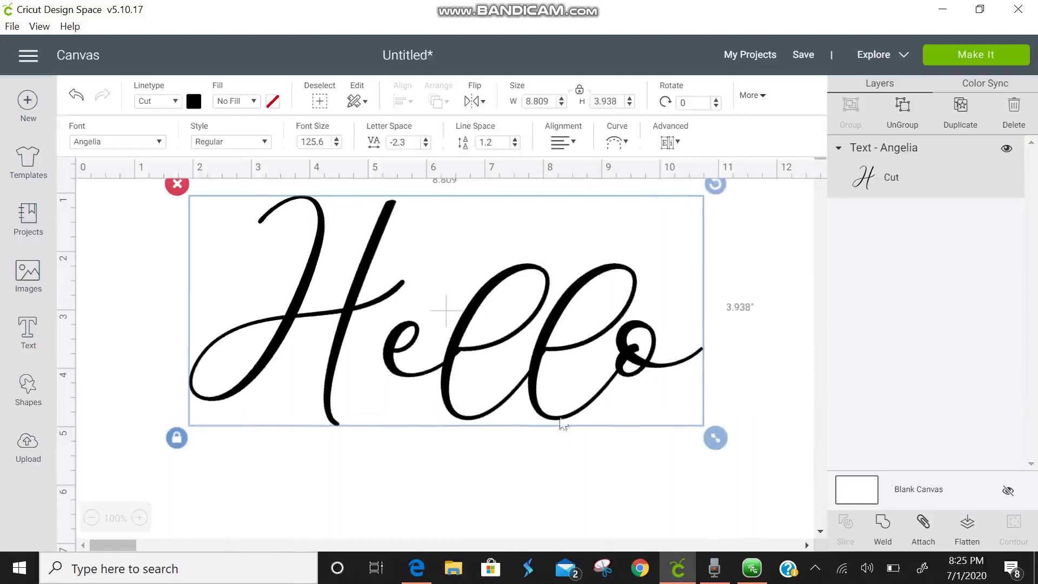
Widen the letter spacing of the Hello text to -0.5
{"action": "left_click", "coordinate": [427, 140]}
{"action": "left_click", "coordinate": [427, 140]}
{"action": "left_click", "coordinate": [427, 140]}
{"action": "left_click", "coordinate": [426, 139]}
{"action": "left_click", "coordinate": [426, 140]}
{"action": "left_click", "coordinate": [427, 140]}
{"action": "left_click", "coordinate": [426, 139]}
{"action": "left_click", "coordinate": [426, 140]}
{"action": "left_click", "coordinate": [427, 139]}
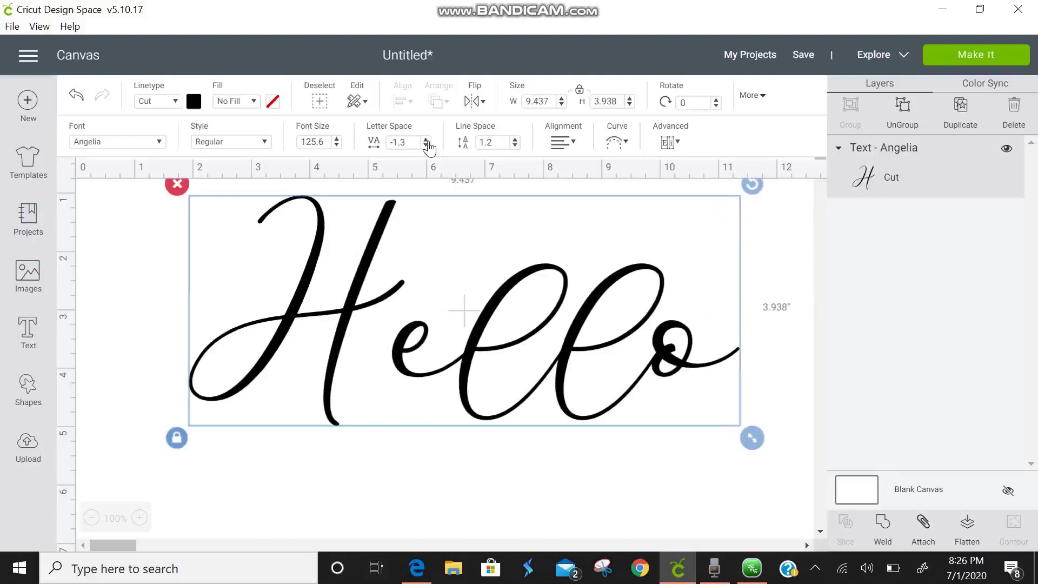
{"action": "left_click", "coordinate": [427, 139]}
{"action": "left_click", "coordinate": [427, 140]}
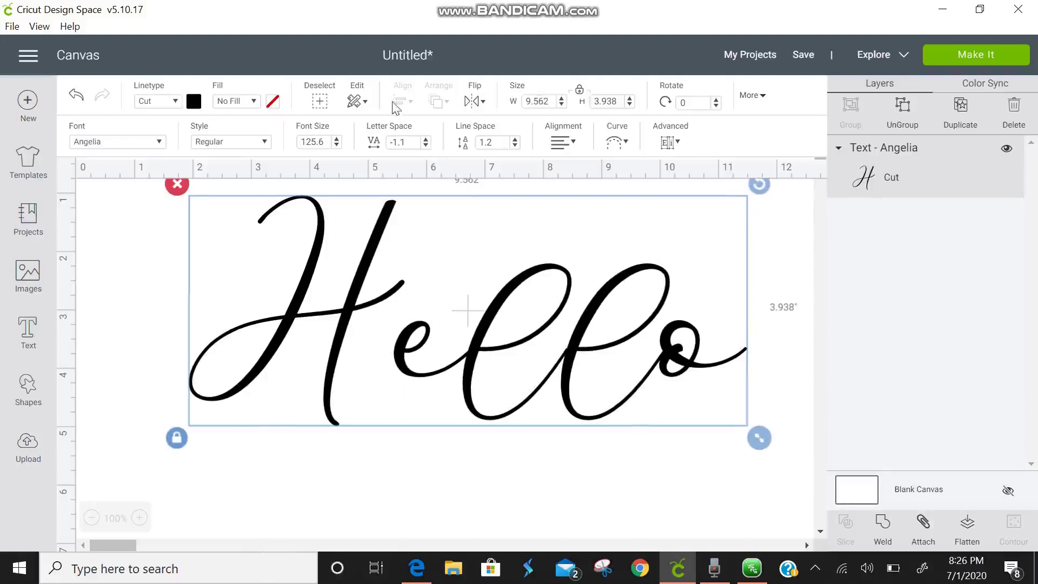
{"action": "left_click", "coordinate": [426, 139]}
{"action": "left_click", "coordinate": [425, 139]}
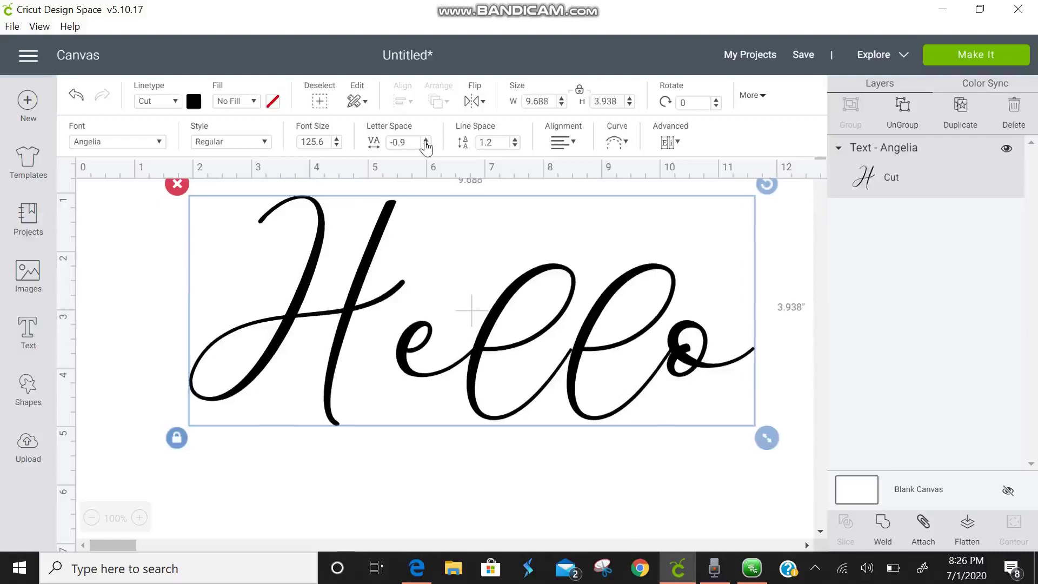
{"action": "left_click", "coordinate": [426, 140]}
{"action": "left_click", "coordinate": [426, 141]}
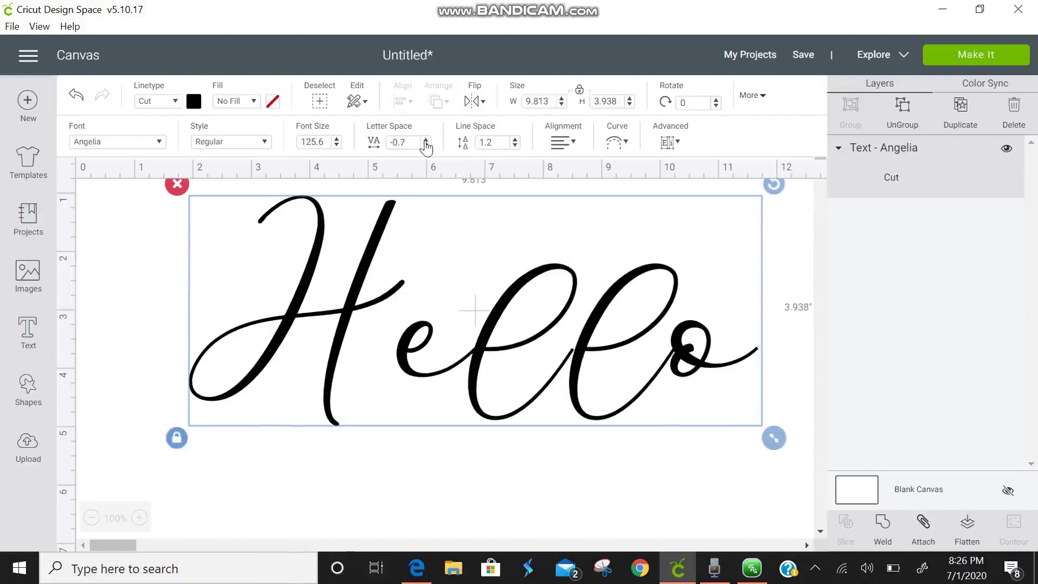
{"action": "left_click", "coordinate": [426, 140]}
{"action": "left_click", "coordinate": [426, 140]}
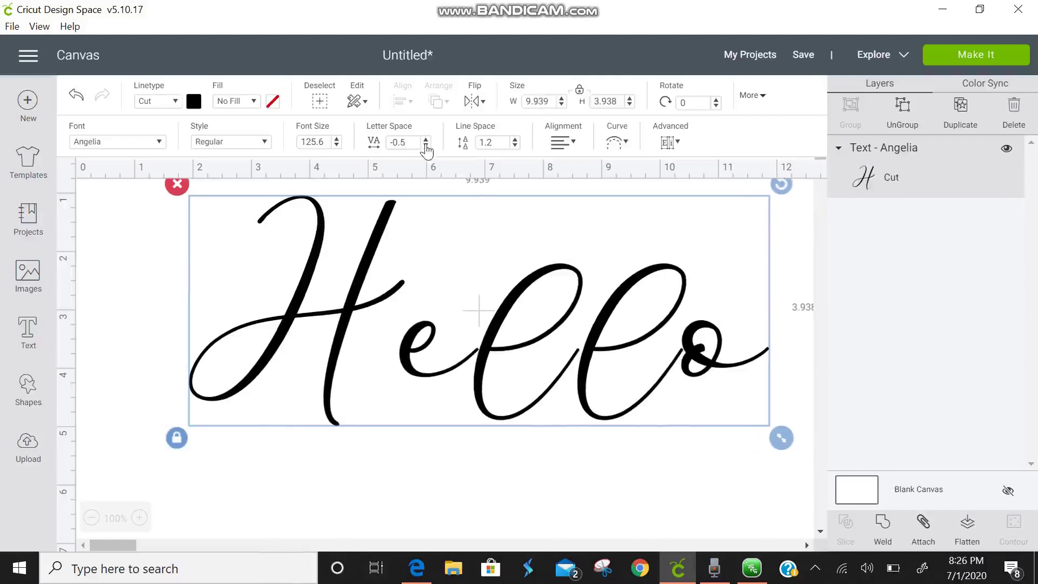
Tighten the letter spacing of the Hello text to -2.9 so the script letters overlap
{"action": "left_click", "coordinate": [425, 145]}
{"action": "left_click", "coordinate": [426, 145]}
{"action": "left_click", "coordinate": [426, 145]}
{"action": "left_click", "coordinate": [425, 145]}
{"action": "left_click", "coordinate": [425, 145]}
{"action": "left_click", "coordinate": [425, 145]}
{"action": "left_click", "coordinate": [426, 145]}
{"action": "left_click", "coordinate": [425, 145]}
{"action": "left_click", "coordinate": [426, 145]}
{"action": "left_click", "coordinate": [426, 145]}
{"action": "left_click", "coordinate": [425, 145]}
{"action": "left_click", "coordinate": [425, 145]}
{"action": "left_click", "coordinate": [426, 145]}
{"action": "left_click", "coordinate": [425, 145]}
{"action": "left_click", "coordinate": [426, 145]}
{"action": "left_click", "coordinate": [425, 145]}
{"action": "left_click", "coordinate": [426, 145]}
{"action": "left_click", "coordinate": [426, 145]}
{"action": "left_click", "coordinate": [425, 144]}
{"action": "left_click", "coordinate": [425, 145]}
{"action": "left_click", "coordinate": [425, 145]}
{"action": "left_click", "coordinate": [426, 145]}
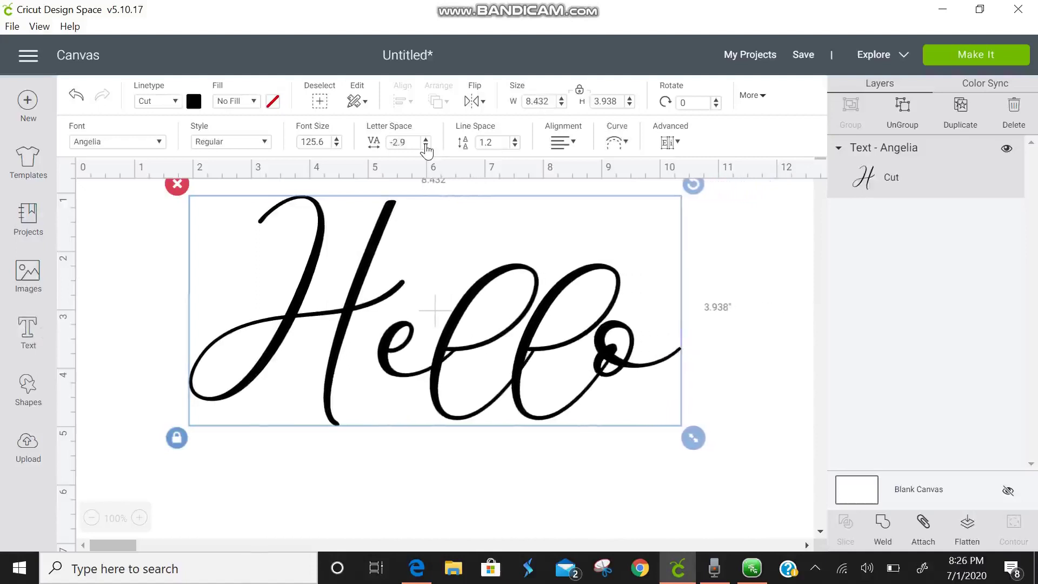
Weld the Hello letters into a single shape and reposition the shape on the canvas
{"action": "left_click", "coordinate": [883, 525]}
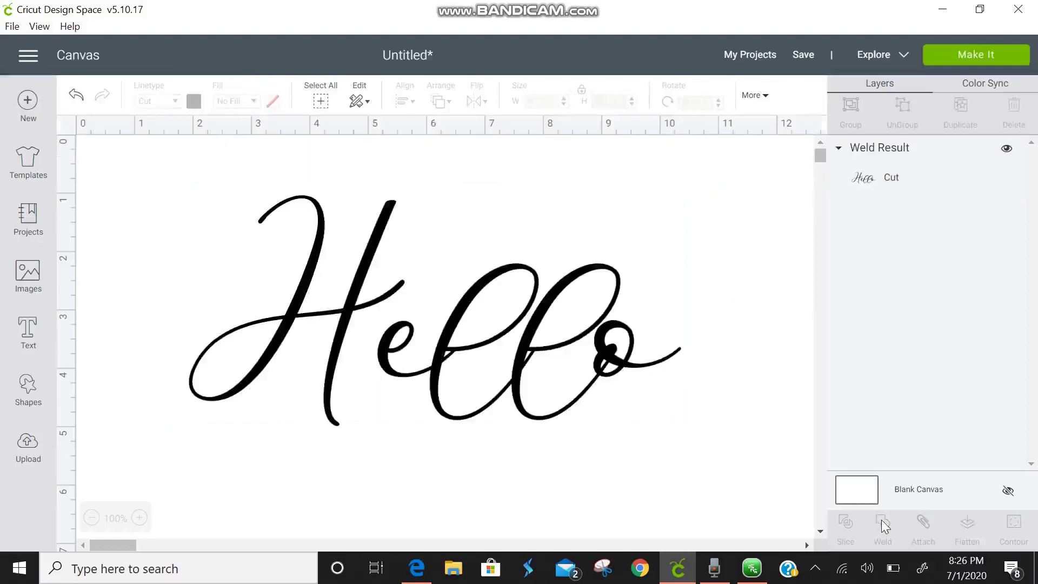
{"action": "left_click_drag", "start_coordinate": [625, 423], "coordinate": [522, 394]}
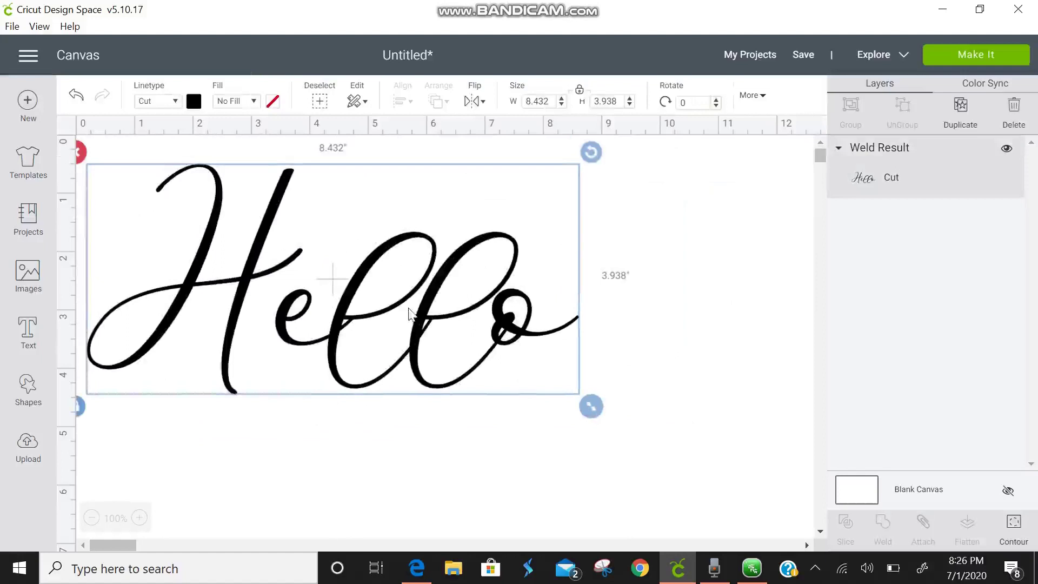
{"action": "left_click_drag", "start_coordinate": [408, 314], "coordinate": [464, 344]}
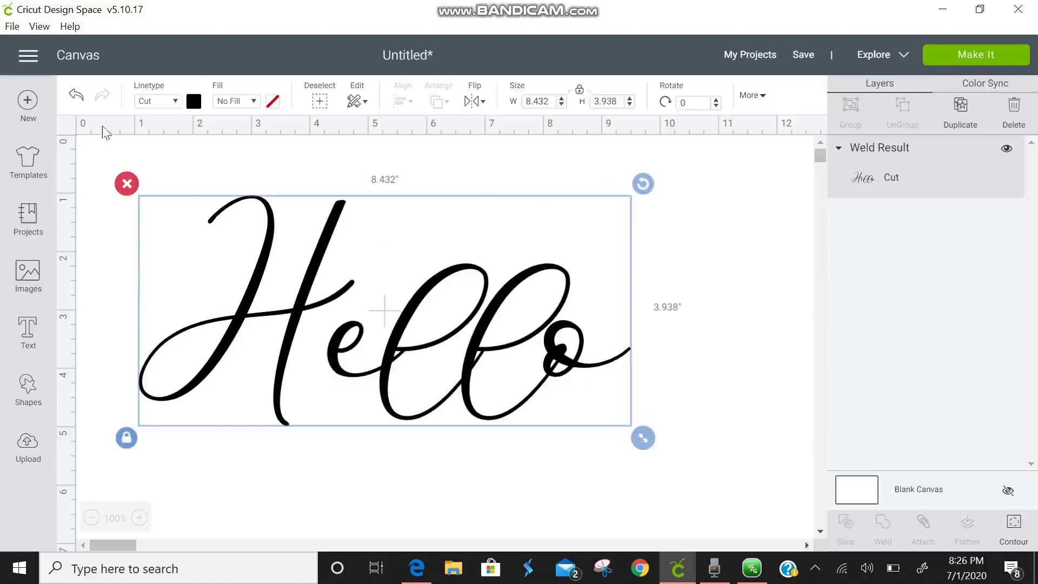
Undo the last move of the welded Hello, and delete the shape from the canvas after moving it right
{"action": "left_click", "coordinate": [76, 94]}
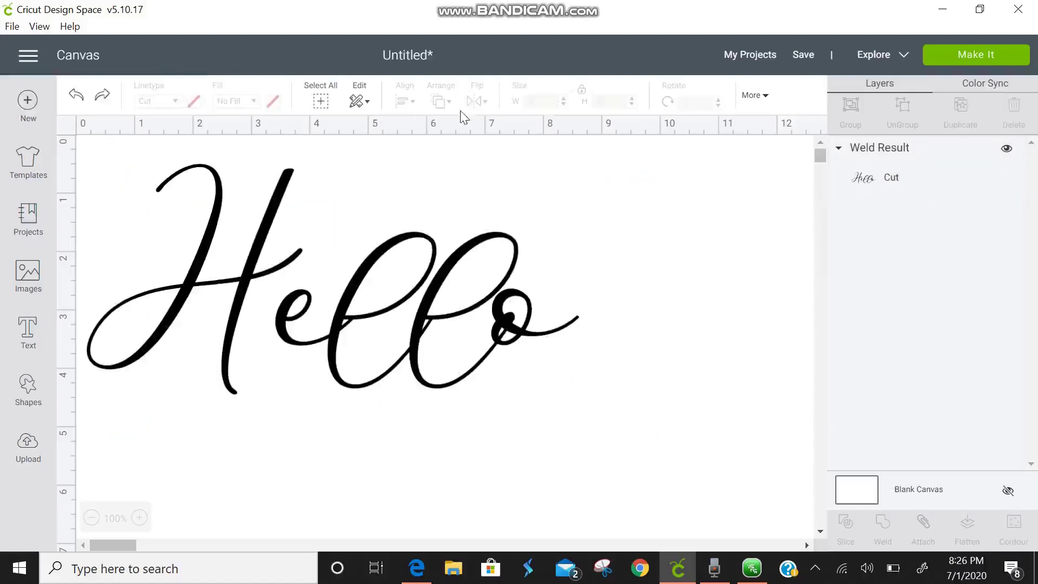
{"action": "left_click", "coordinate": [456, 261]}
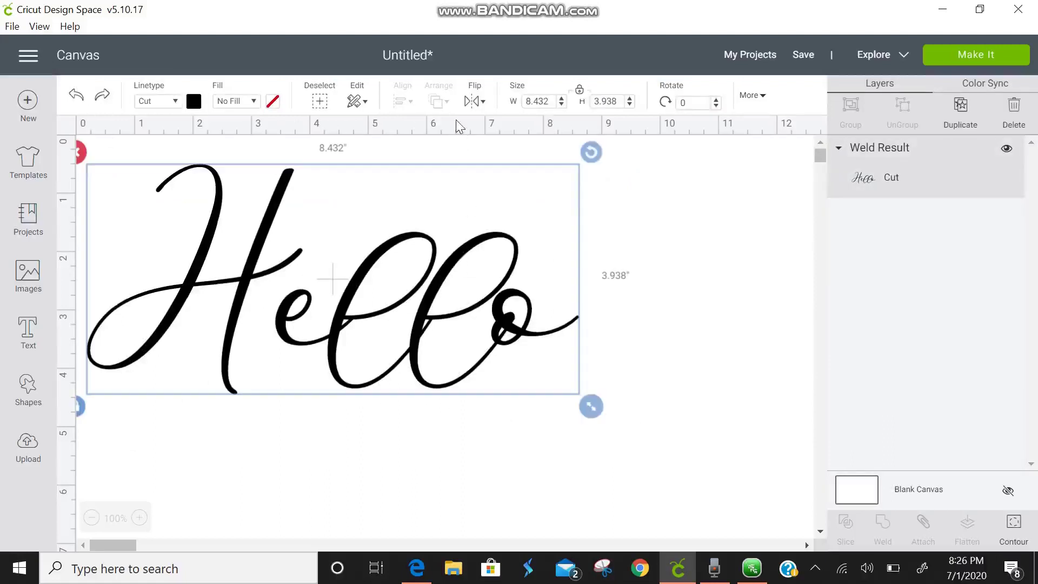
{"action": "left_click_drag", "start_coordinate": [478, 262], "coordinate": [586, 274]}
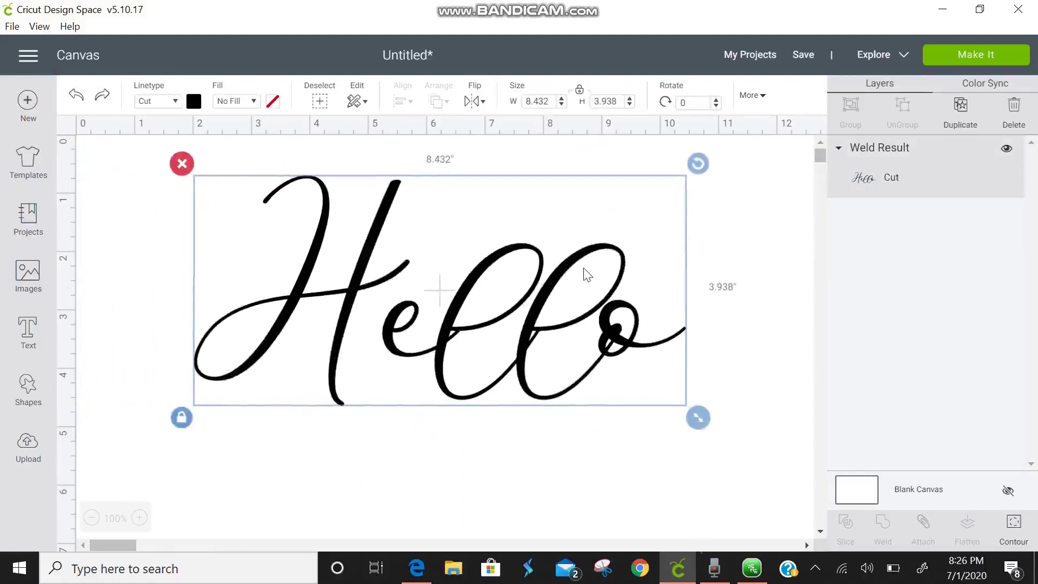
{"action": "left_click", "coordinate": [181, 163]}
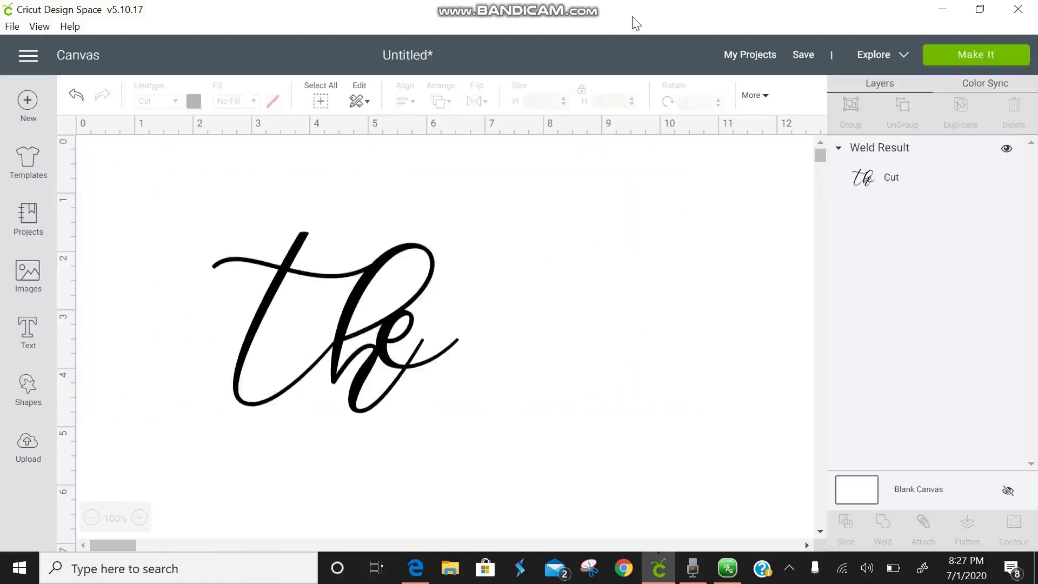